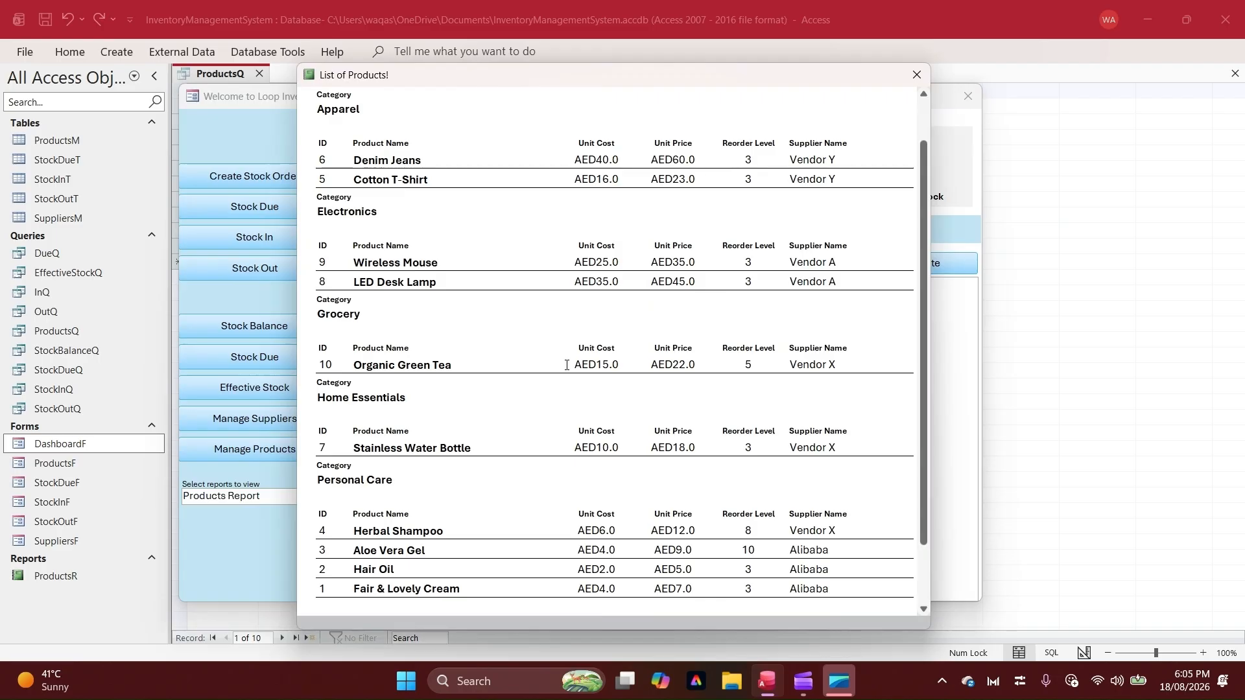
{"action": "scroll", "coordinate": [566, 365], "scroll_direction": "down", "scroll_amount": 3}
{"action": "scroll", "coordinate": [568, 365], "scroll_direction": "up", "scroll_amount": 5}
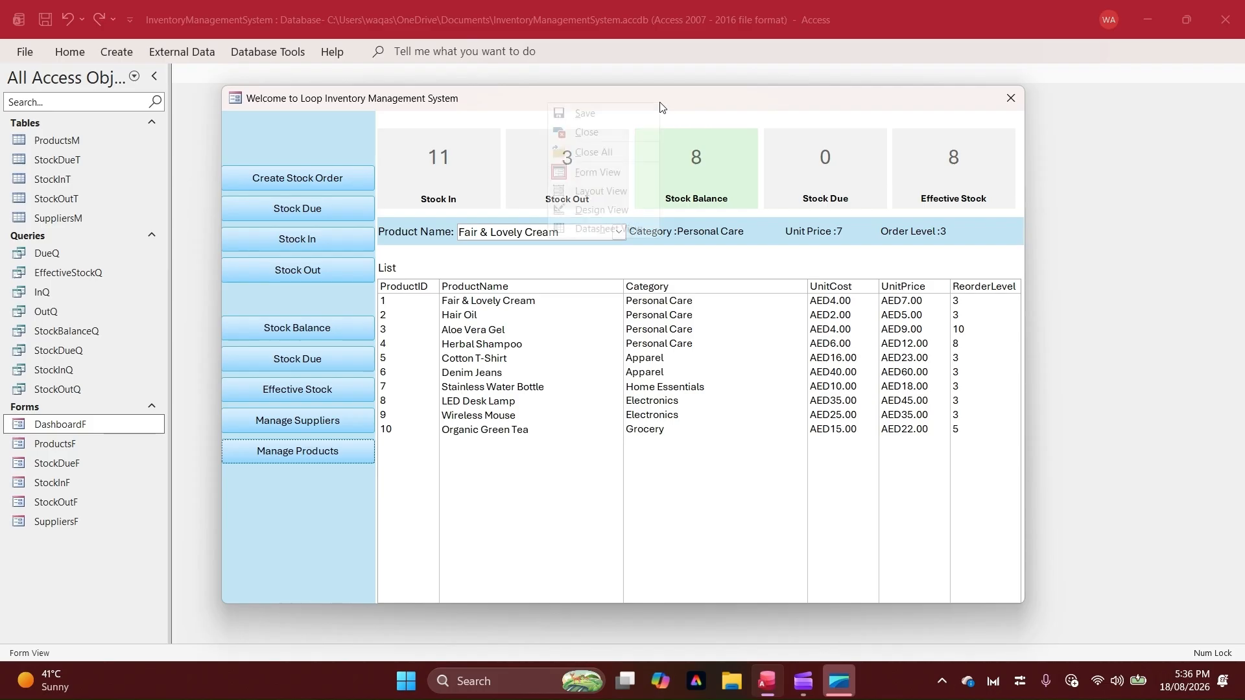
Close the inventory dashboard form
{"action": "right_click", "coordinate": [551, 104]}
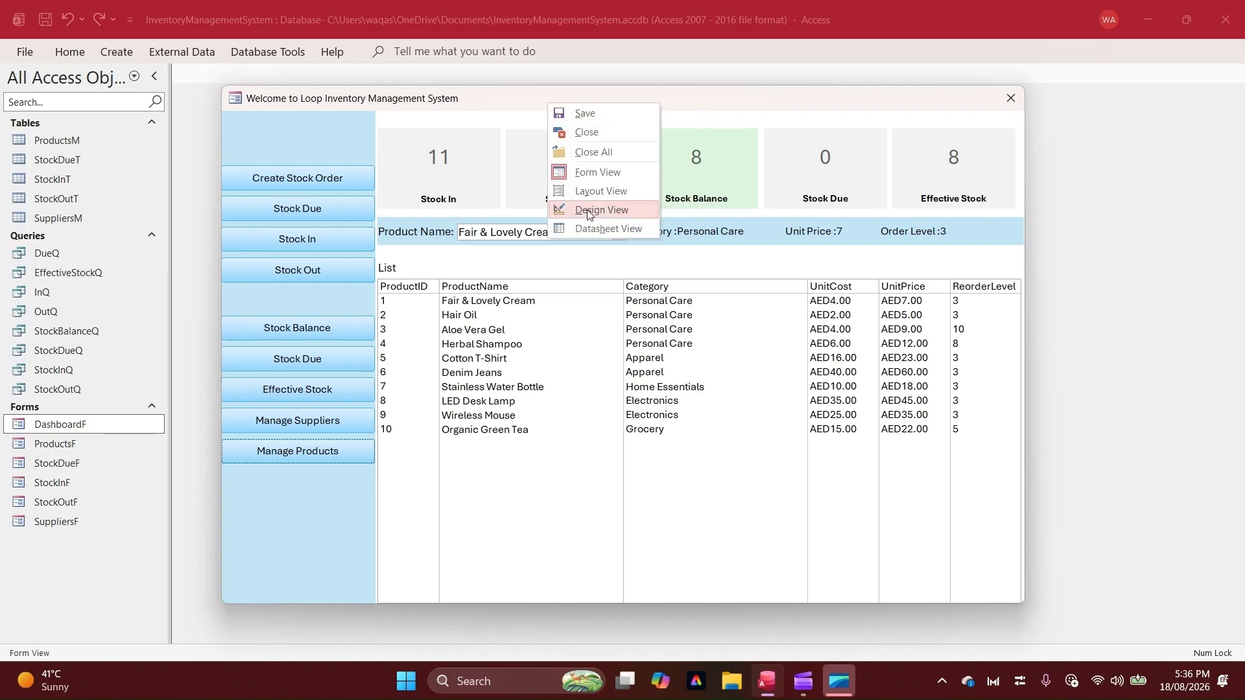
{"action": "left_click", "coordinate": [786, 107]}
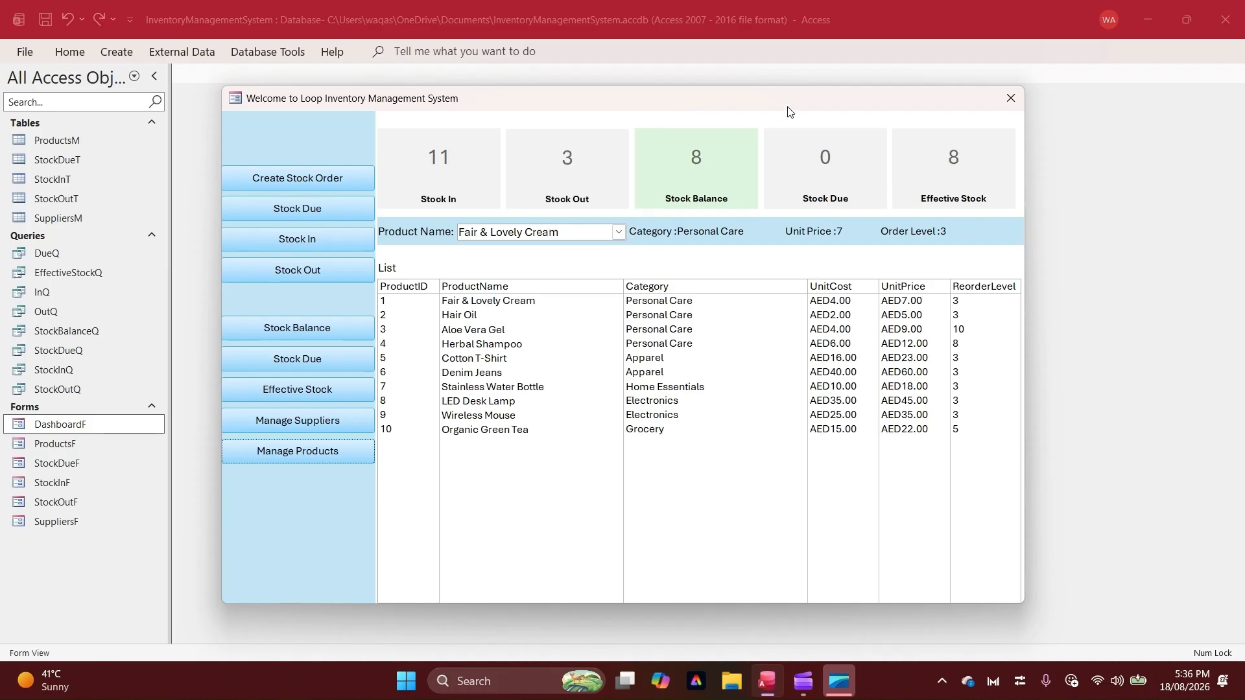
{"action": "left_click", "coordinate": [1012, 97]}
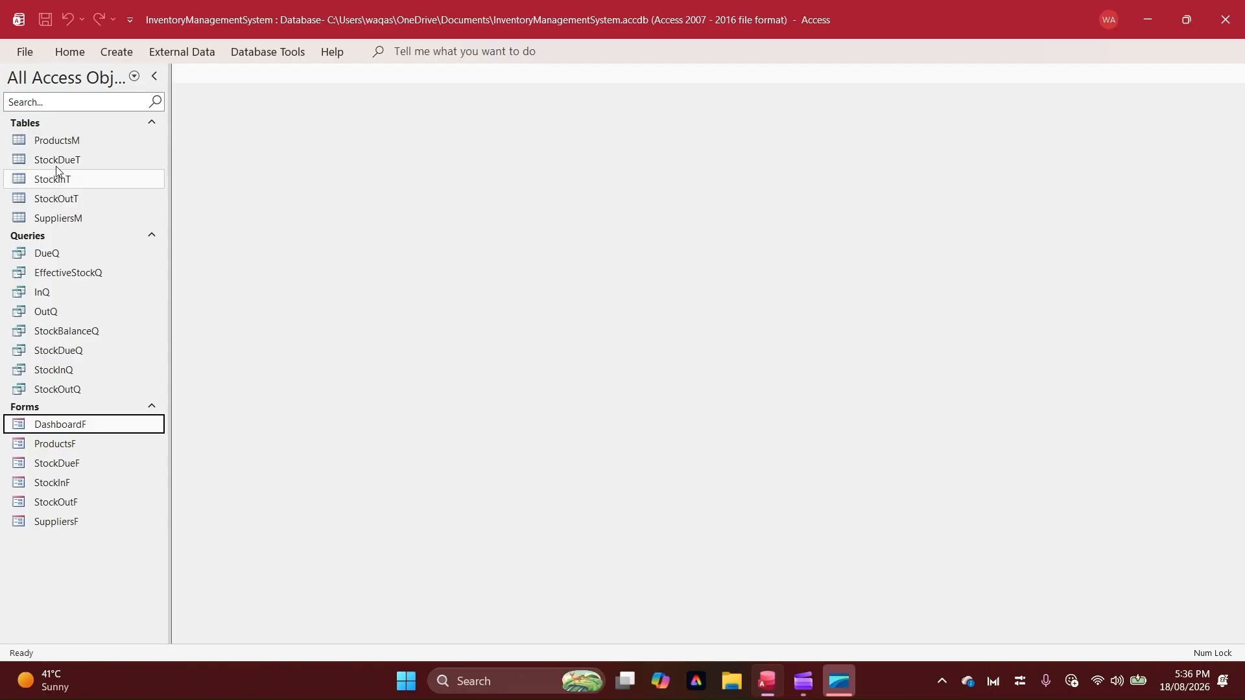
Open the ProductsM table, examine its SupplierID column, and close the table
{"action": "left_click", "coordinate": [58, 142]}
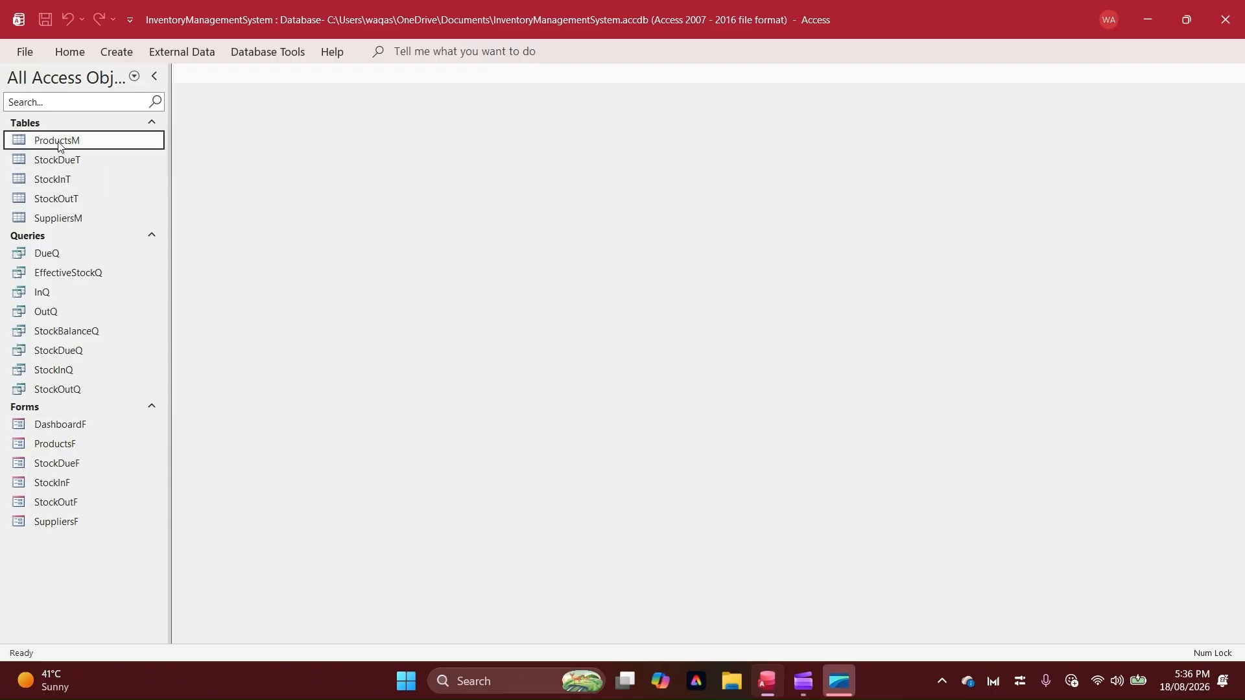
{"action": "double_click", "coordinate": [59, 143]}
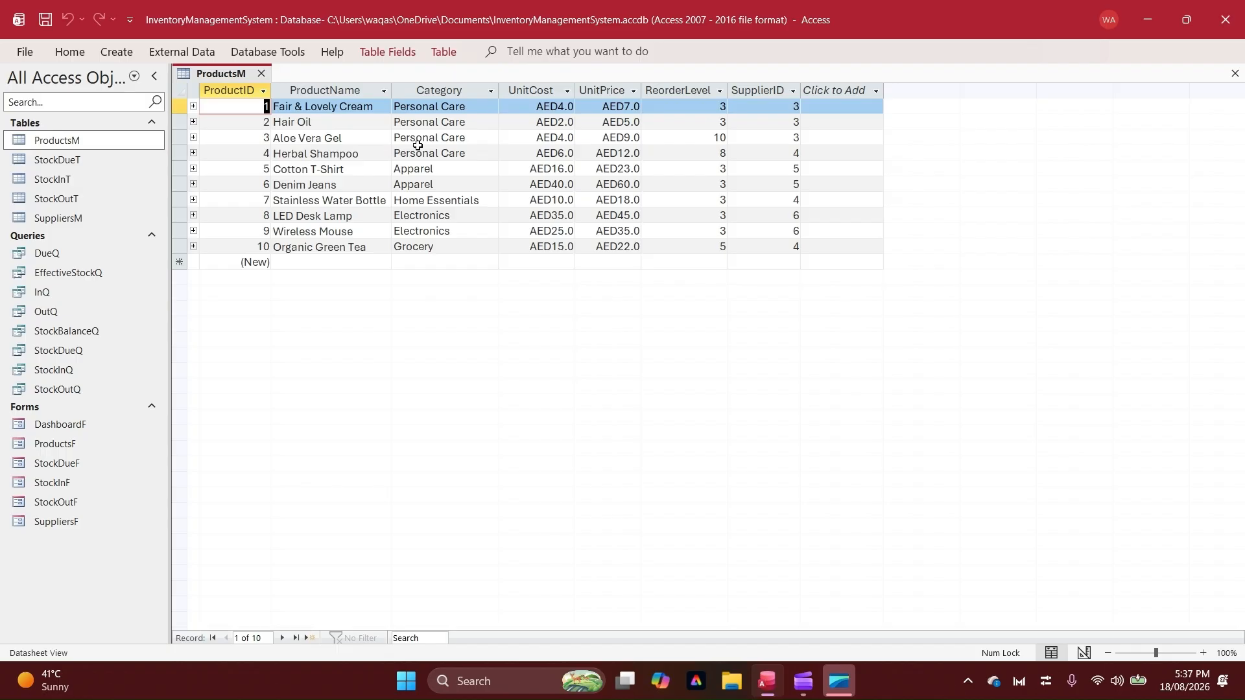
{"action": "left_click", "coordinate": [765, 89]}
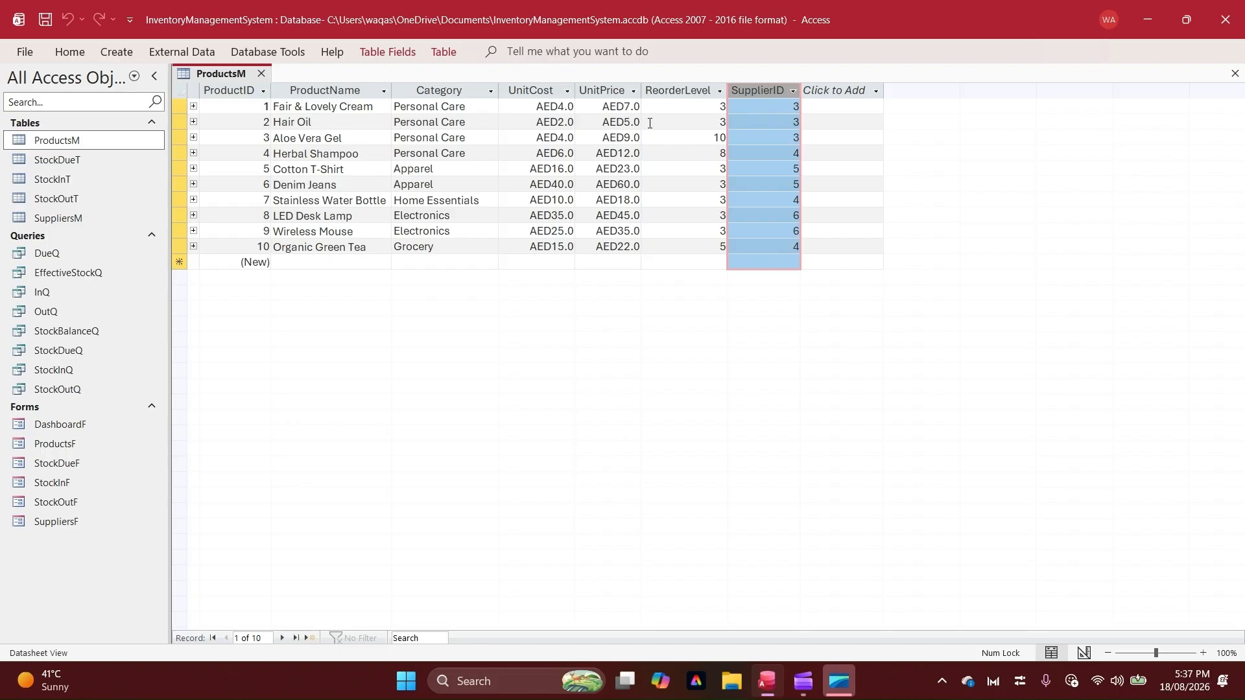
{"action": "left_click", "coordinate": [261, 74]}
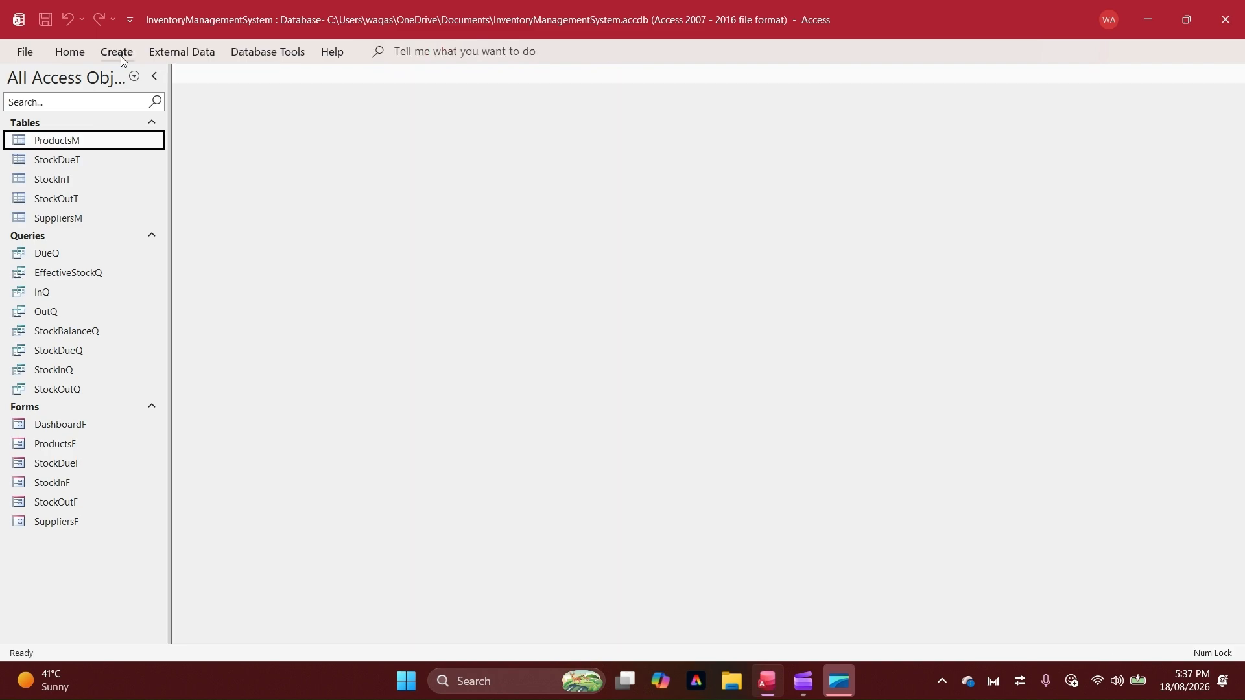
Create a new query in Design view with the ProductsM and SuppliersM tables
{"action": "left_click", "coordinate": [119, 54]}
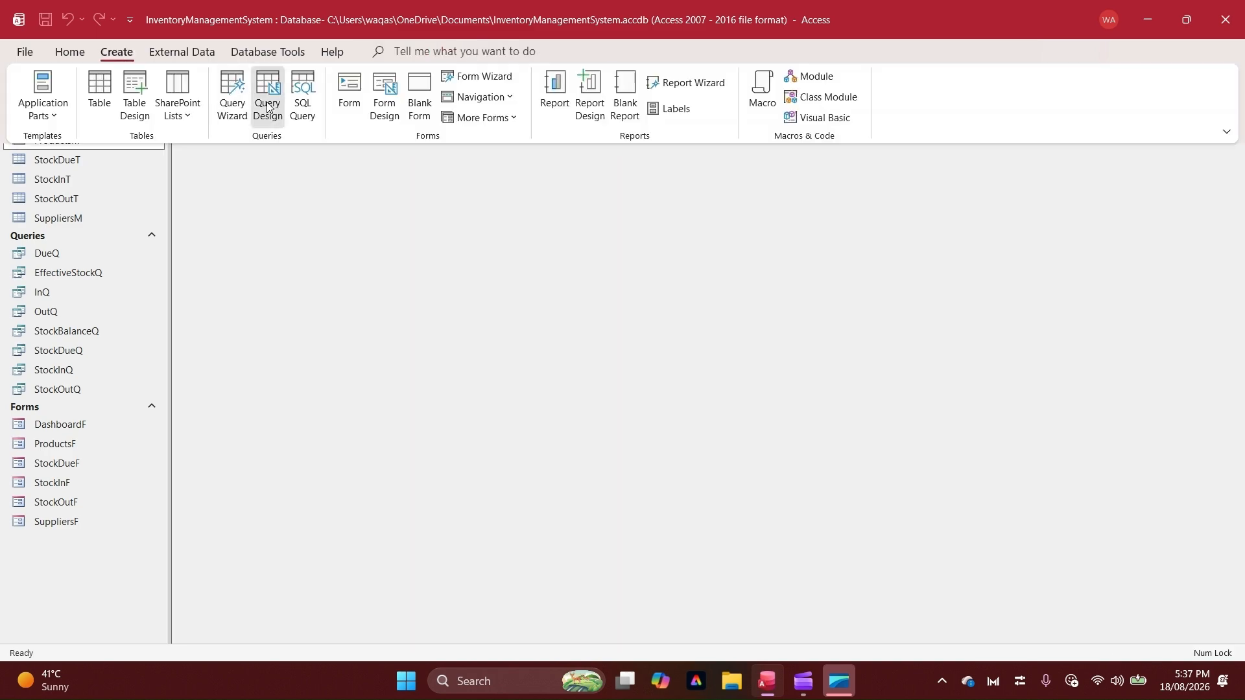
{"action": "left_click", "coordinate": [268, 107]}
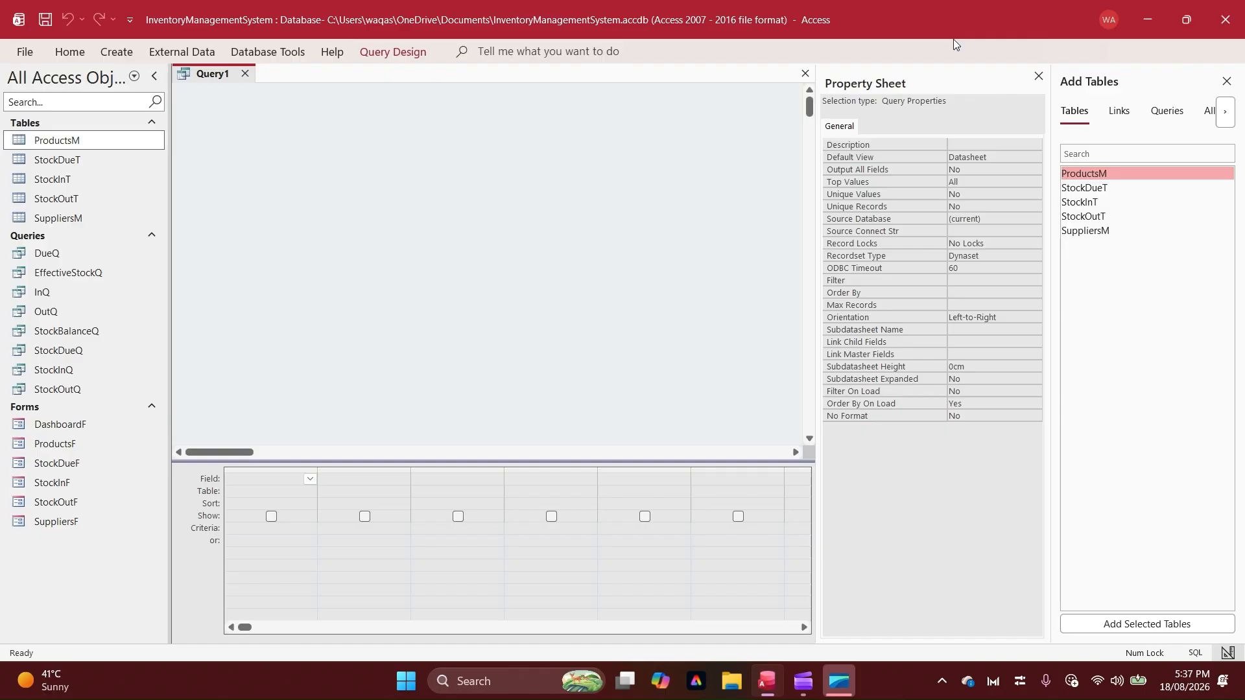
{"action": "left_click", "coordinate": [1039, 77]}
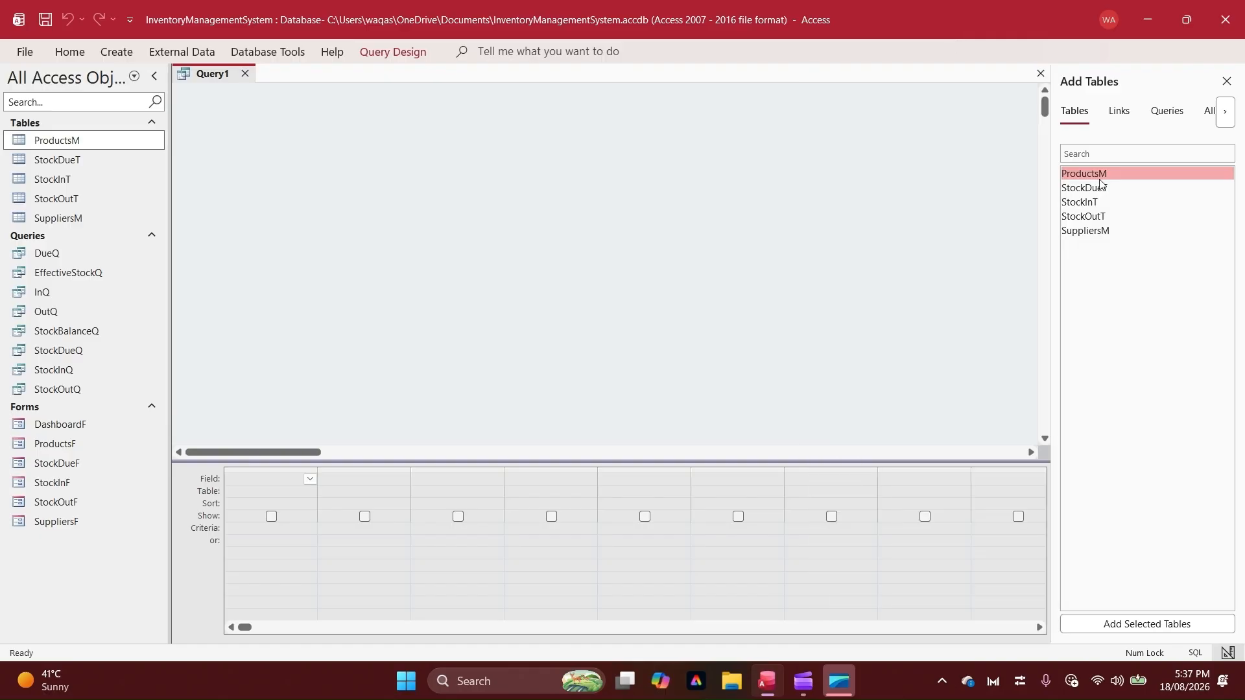
{"action": "double_click", "coordinate": [1095, 175]}
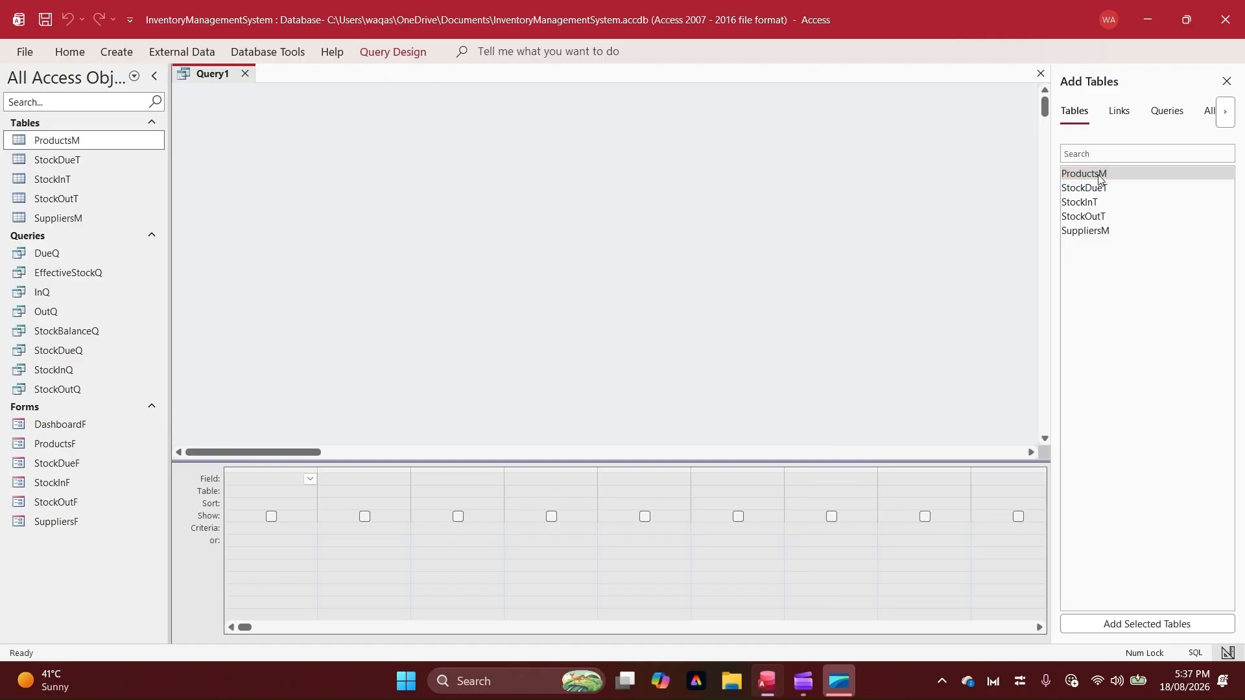
{"action": "double_click", "coordinate": [1097, 232]}
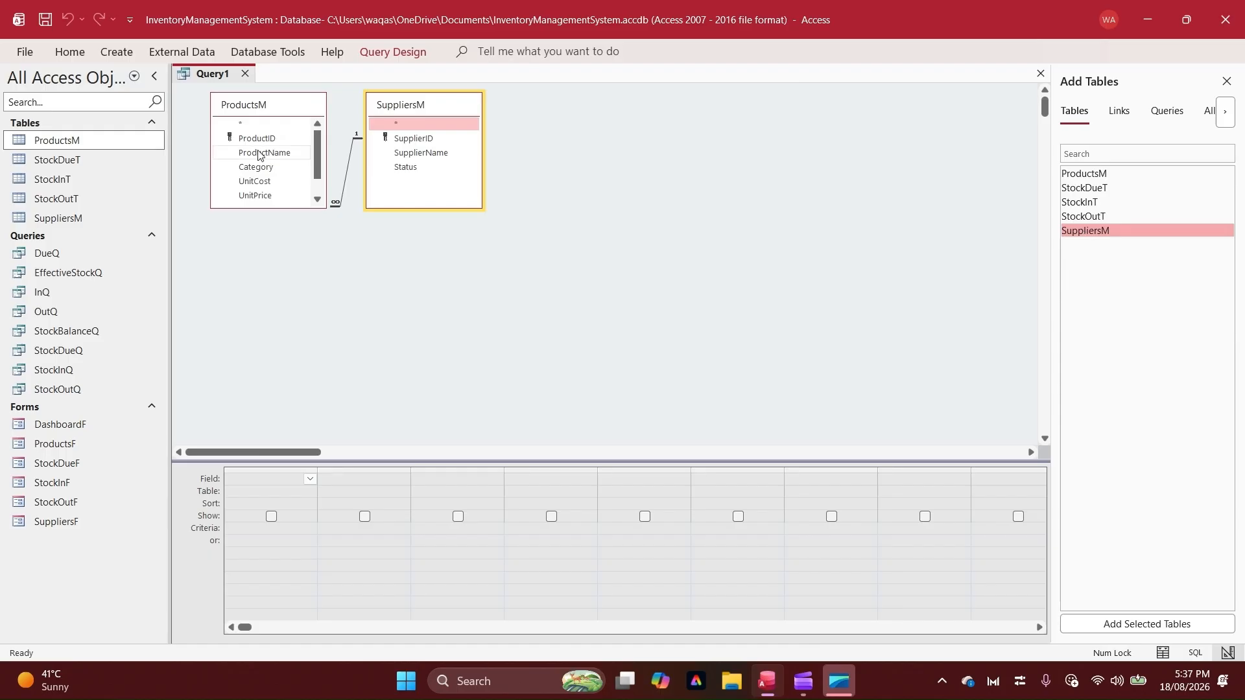
Add all ProductsM fields to the query, insert SupplierName from SuppliersM before SupplierID, and check that column in the results
{"action": "left_click_drag", "start_coordinate": [266, 209], "coordinate": [270, 273]}
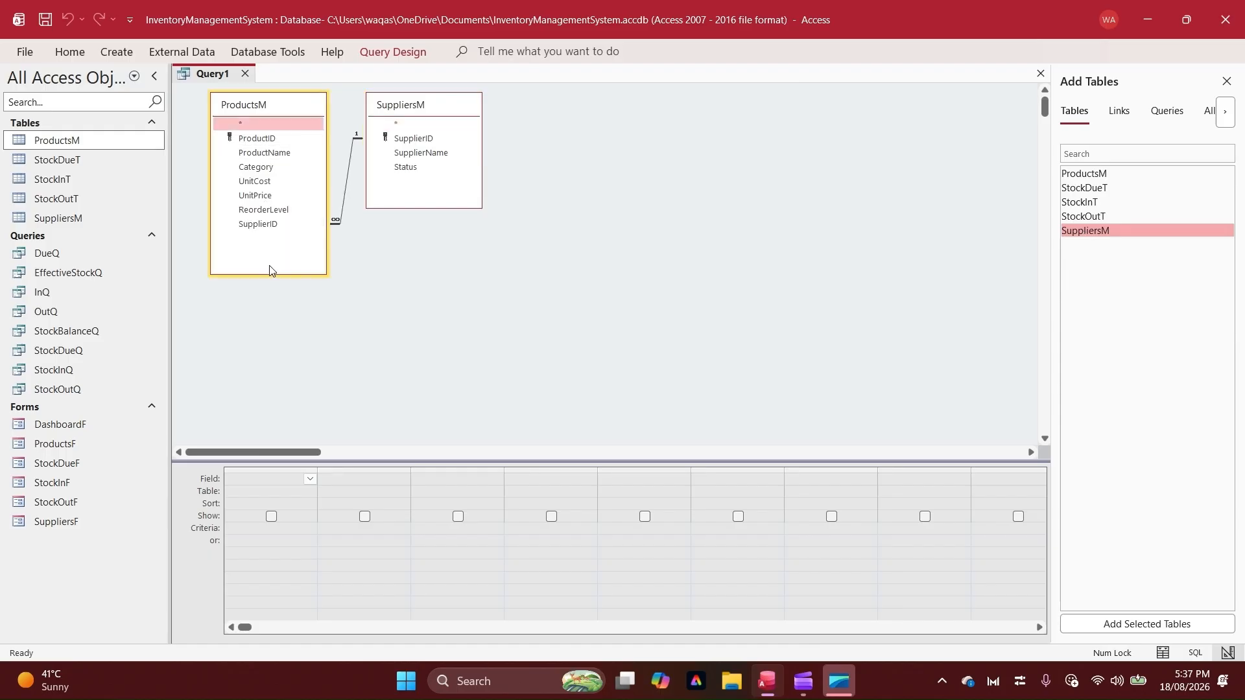
{"action": "left_click", "coordinate": [262, 138]}
{"action": "left_click", "coordinate": [265, 153], "text": "ctrl"}
{"action": "left_click", "coordinate": [264, 167], "text": "ctrl"}
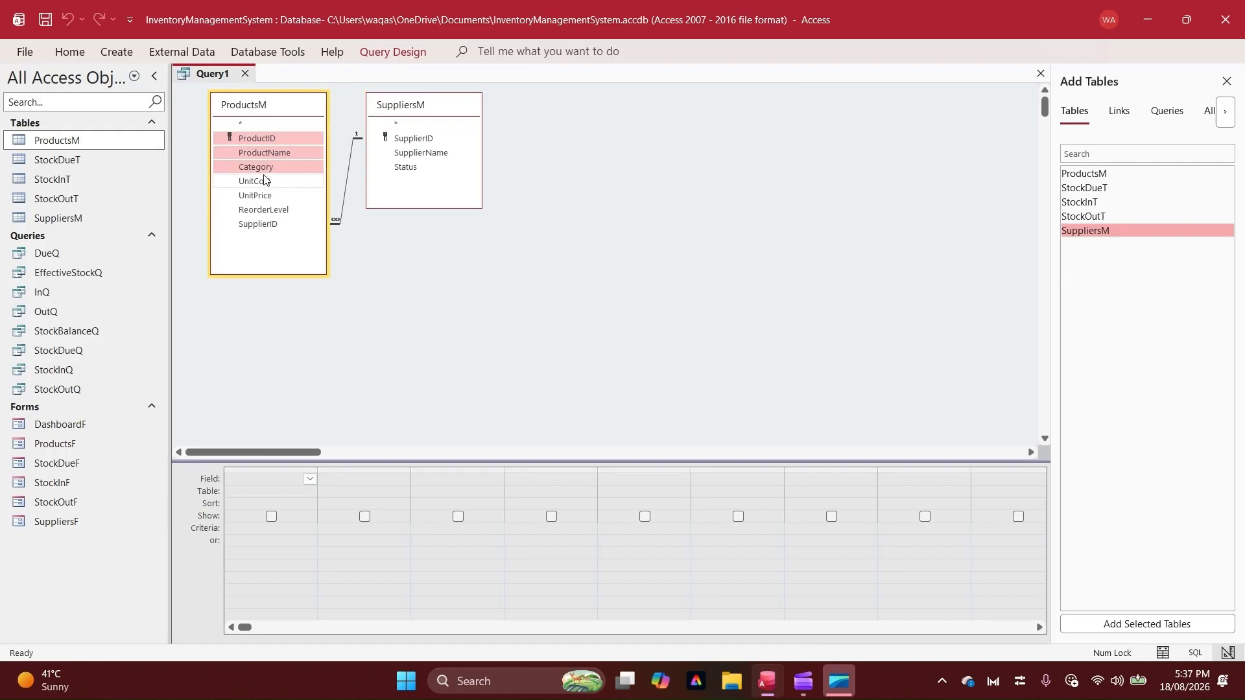
{"action": "left_click", "coordinate": [263, 182], "text": "ctrl"}
{"action": "left_click", "coordinate": [262, 195], "text": "ctrl"}
{"action": "left_click", "coordinate": [261, 213], "text": "ctrl"}
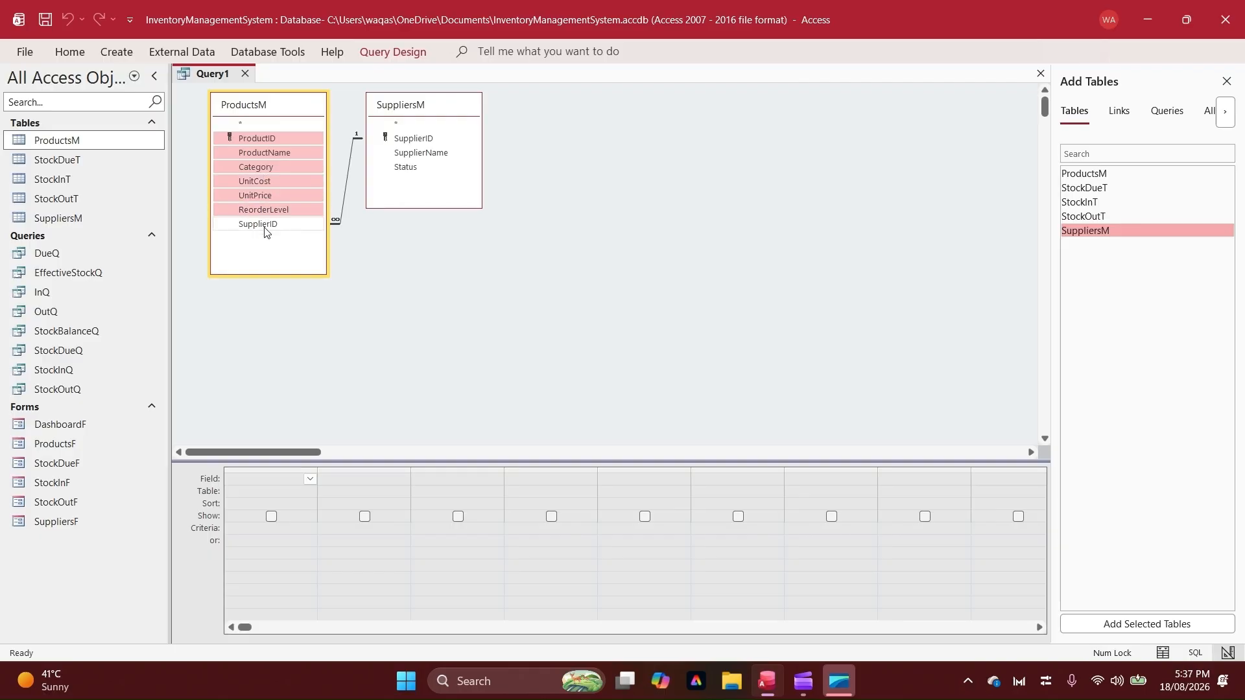
{"action": "left_click", "coordinate": [264, 225], "text": "ctrl"}
{"action": "left_click_drag", "start_coordinate": [259, 137], "coordinate": [288, 489]}
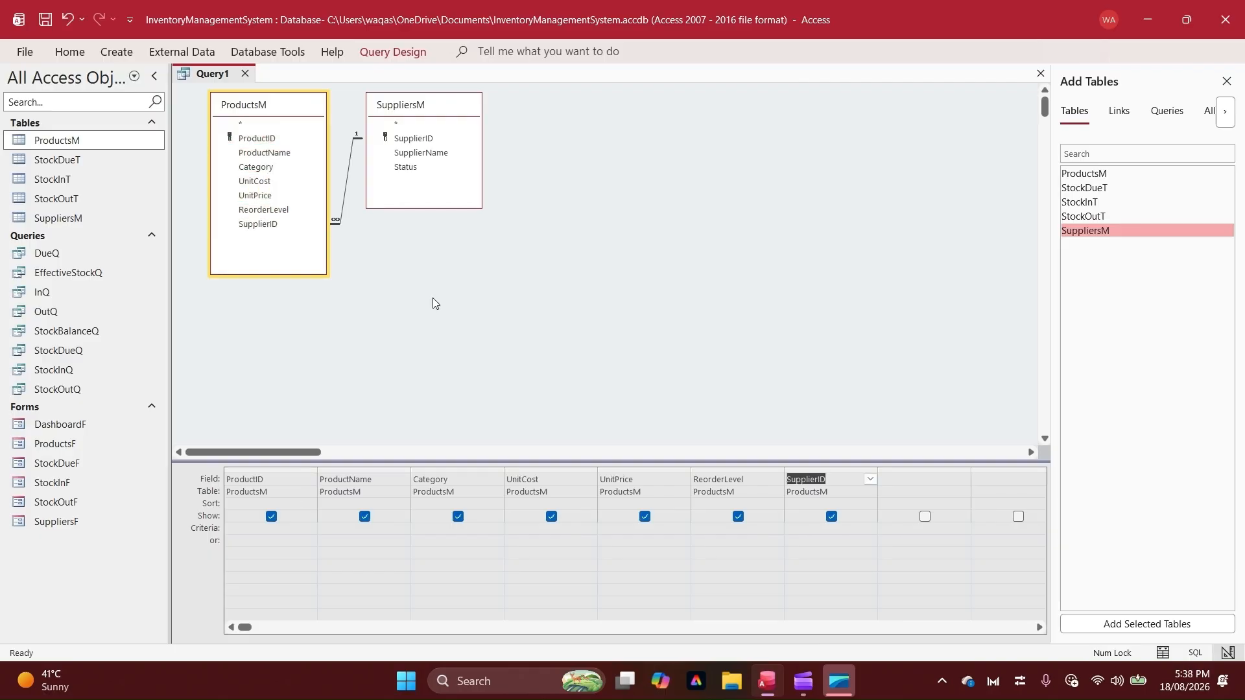
{"action": "left_click_drag", "start_coordinate": [418, 153], "coordinate": [875, 496]}
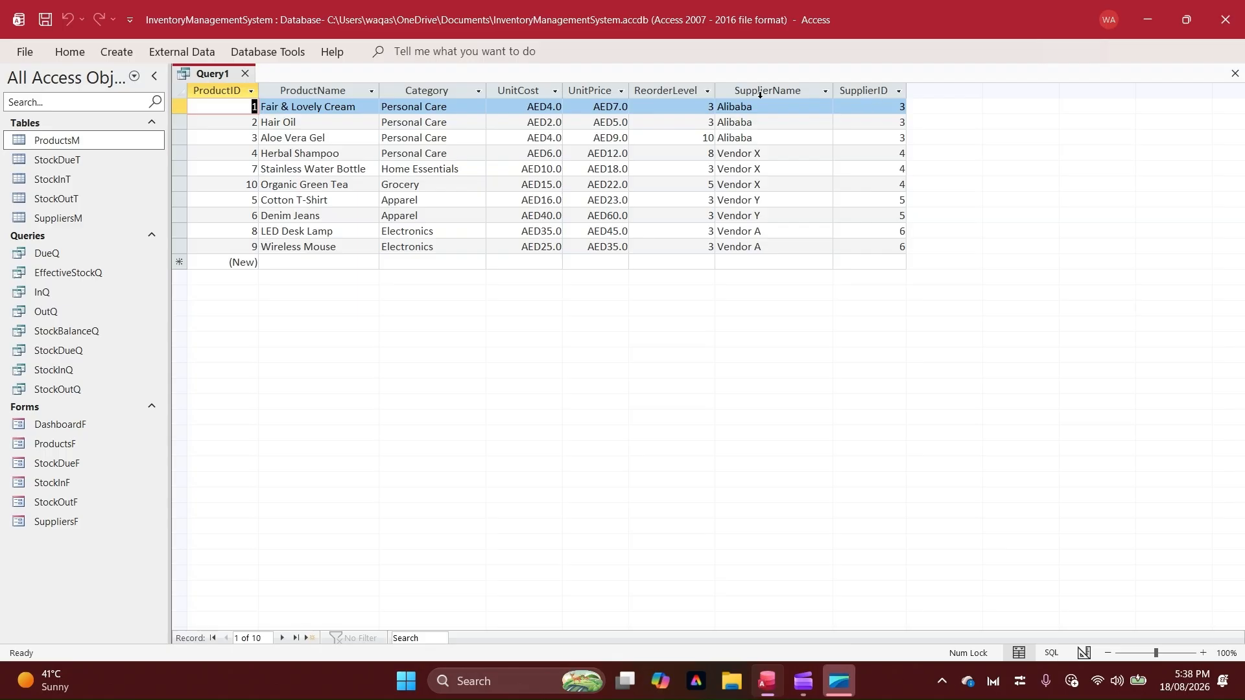
{"action": "left_click", "coordinate": [760, 95]}
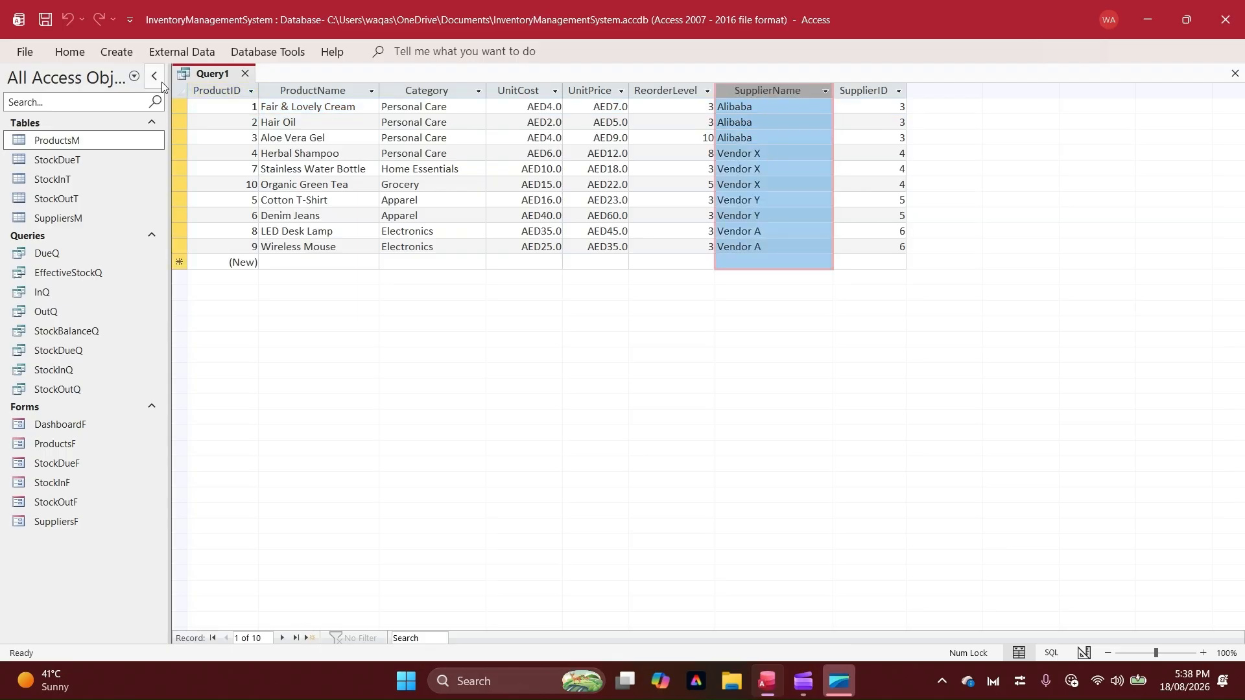
Save the query as ProductsQ and close it
{"action": "right_click", "coordinate": [198, 72]}
{"action": "left_click", "coordinate": [207, 83]}
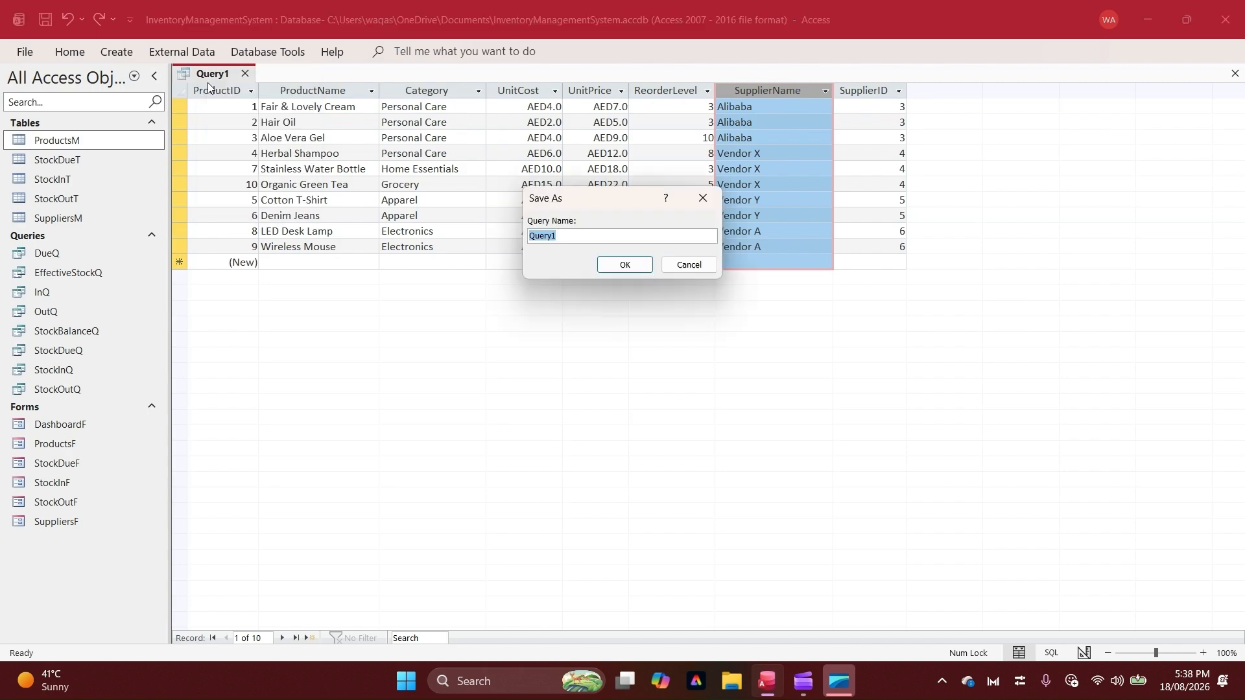
{"action": "type", "text": "ProductsQ"}
{"action": "key", "text": "Return"}
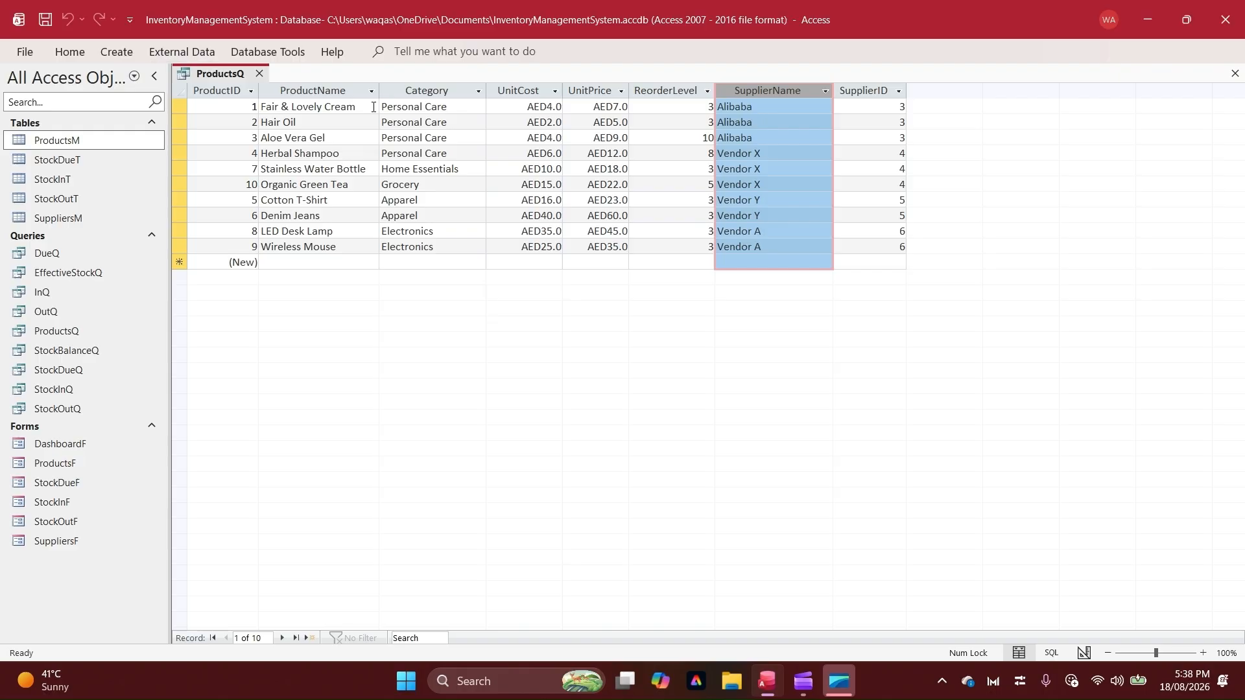
{"action": "left_click", "coordinate": [260, 73]}
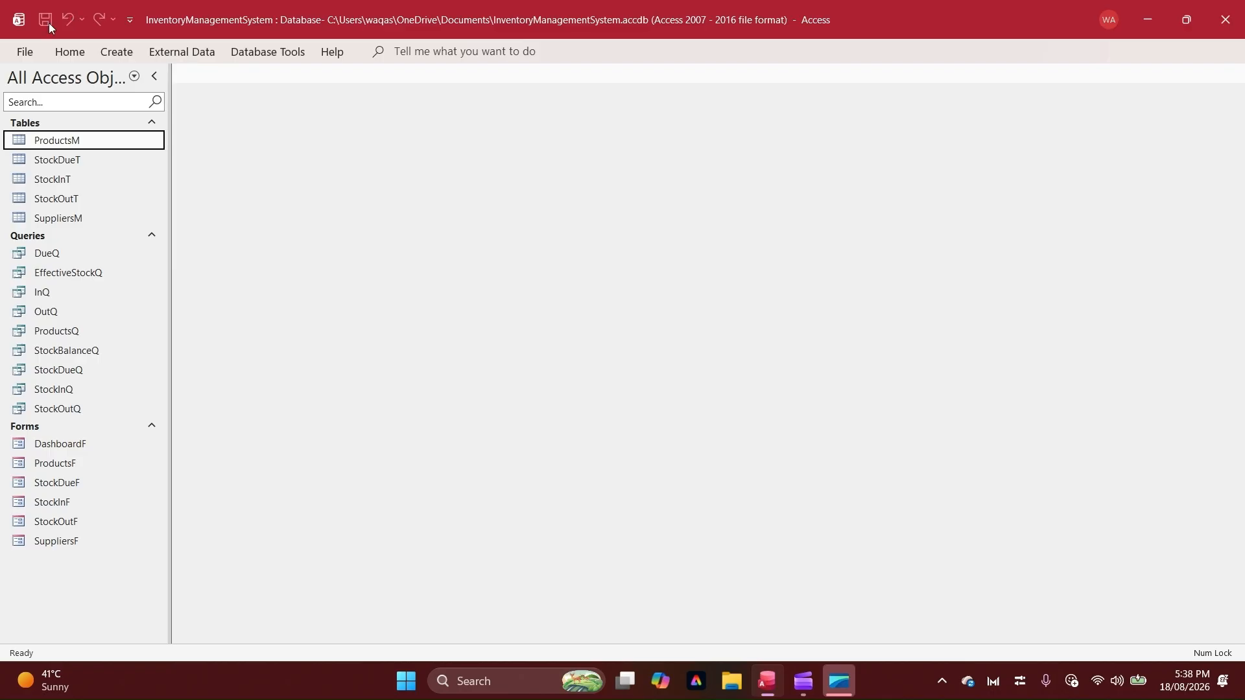
Create a blank report in Design view and widen it to about 13.5 cm
{"action": "left_click", "coordinate": [118, 52]}
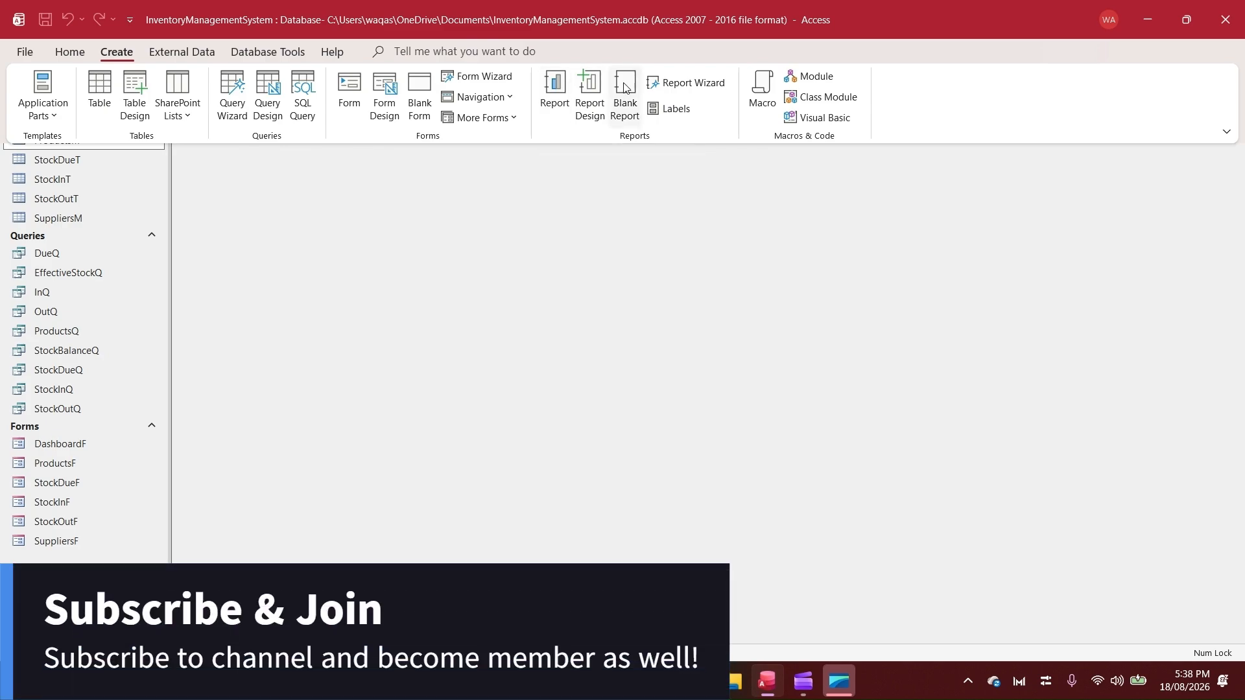
{"action": "left_click", "coordinate": [591, 96]}
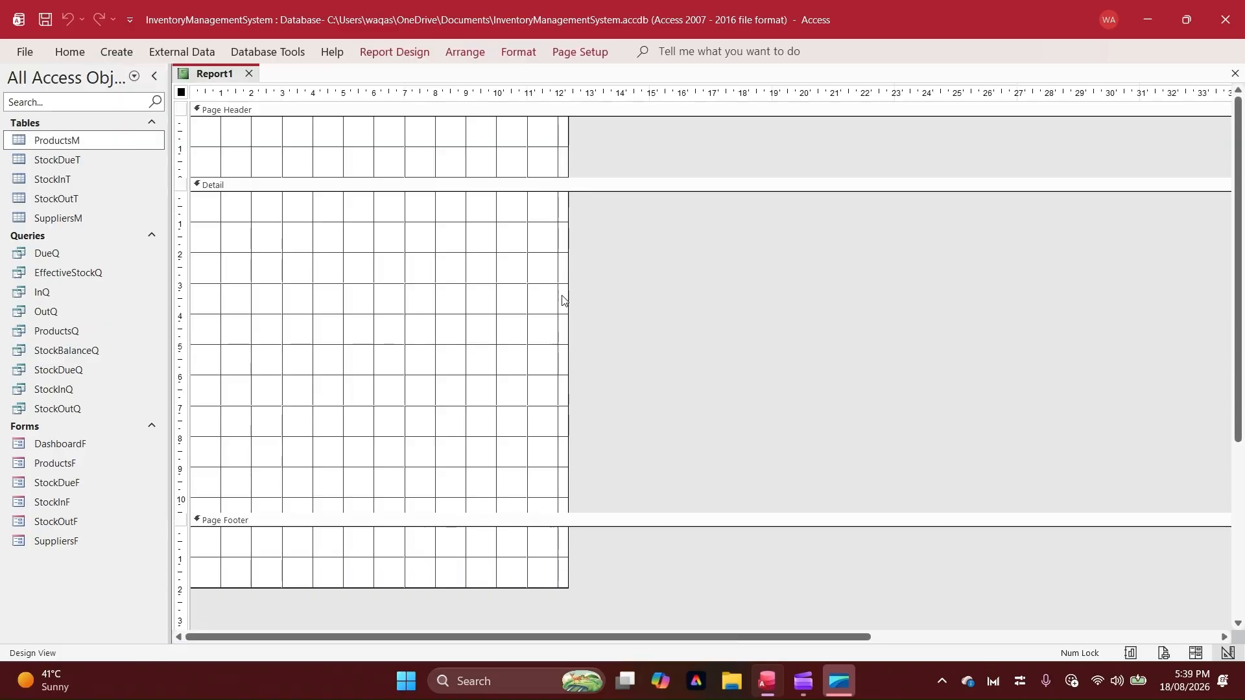
{"action": "left_click_drag", "start_coordinate": [568, 295], "coordinate": [607, 295]}
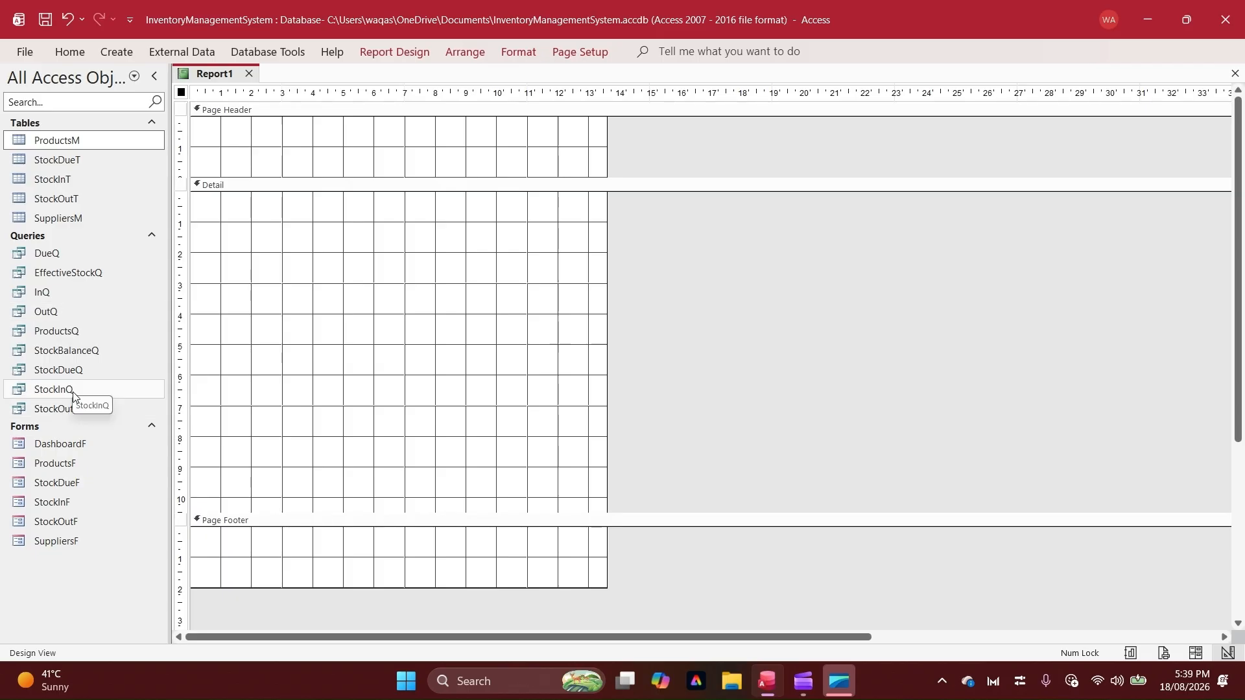
Open the ProductsQ query to review its columns, and return to the report design
{"action": "double_click", "coordinate": [58, 331]}
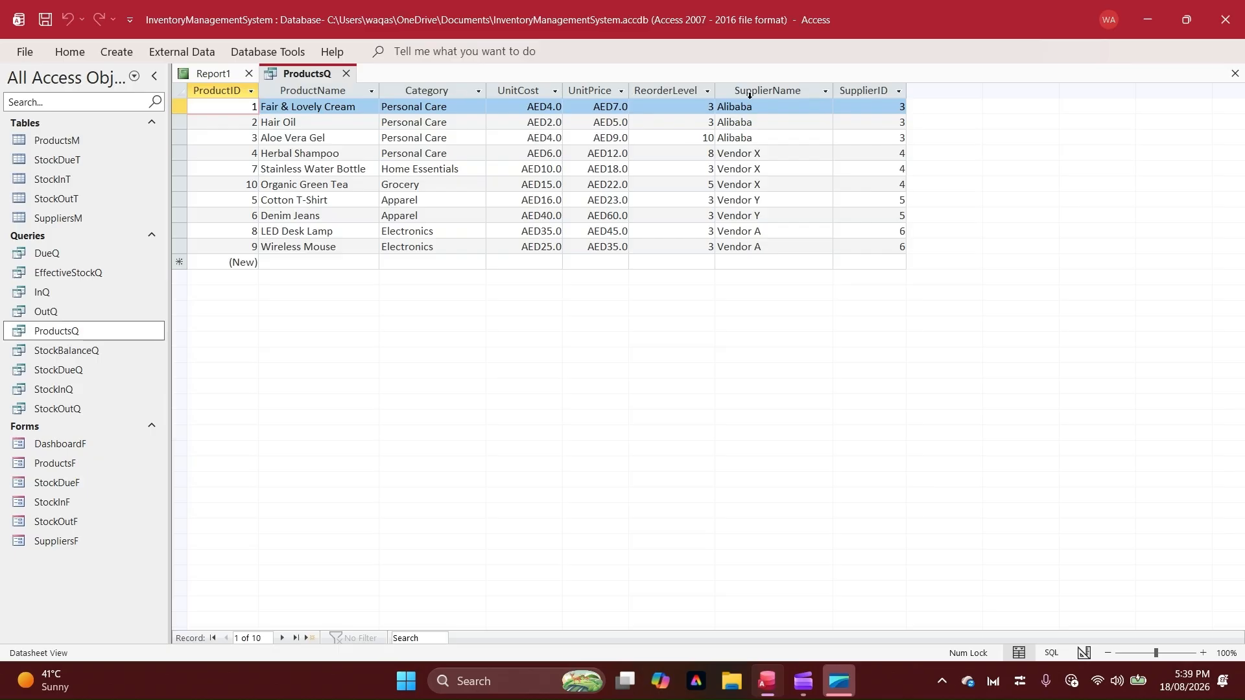
{"action": "left_click", "coordinate": [231, 77]}
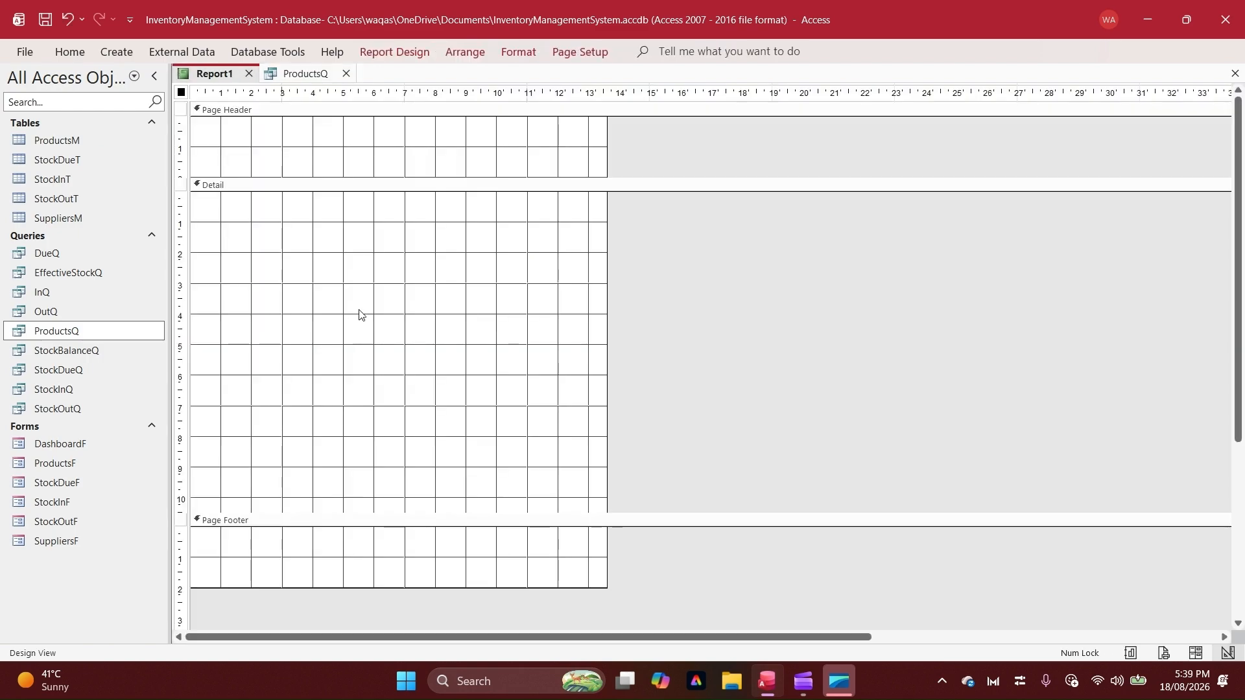
{"action": "left_click", "coordinate": [394, 53]}
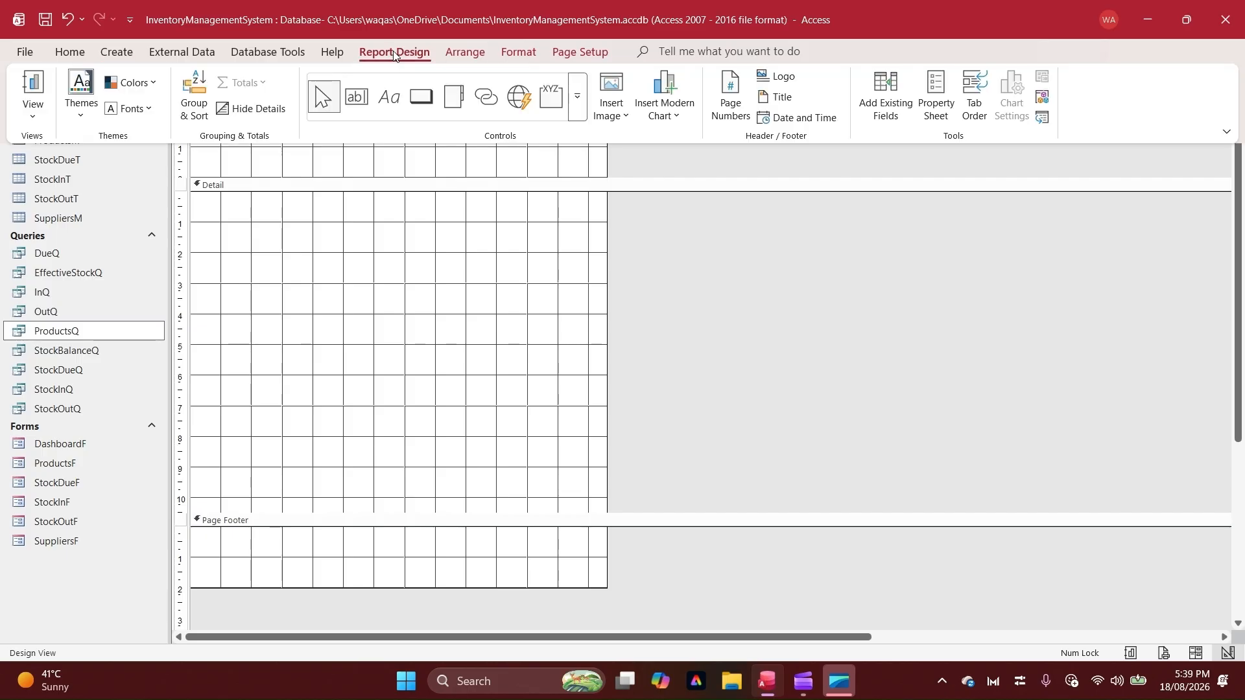
{"action": "left_click", "coordinate": [942, 100]}
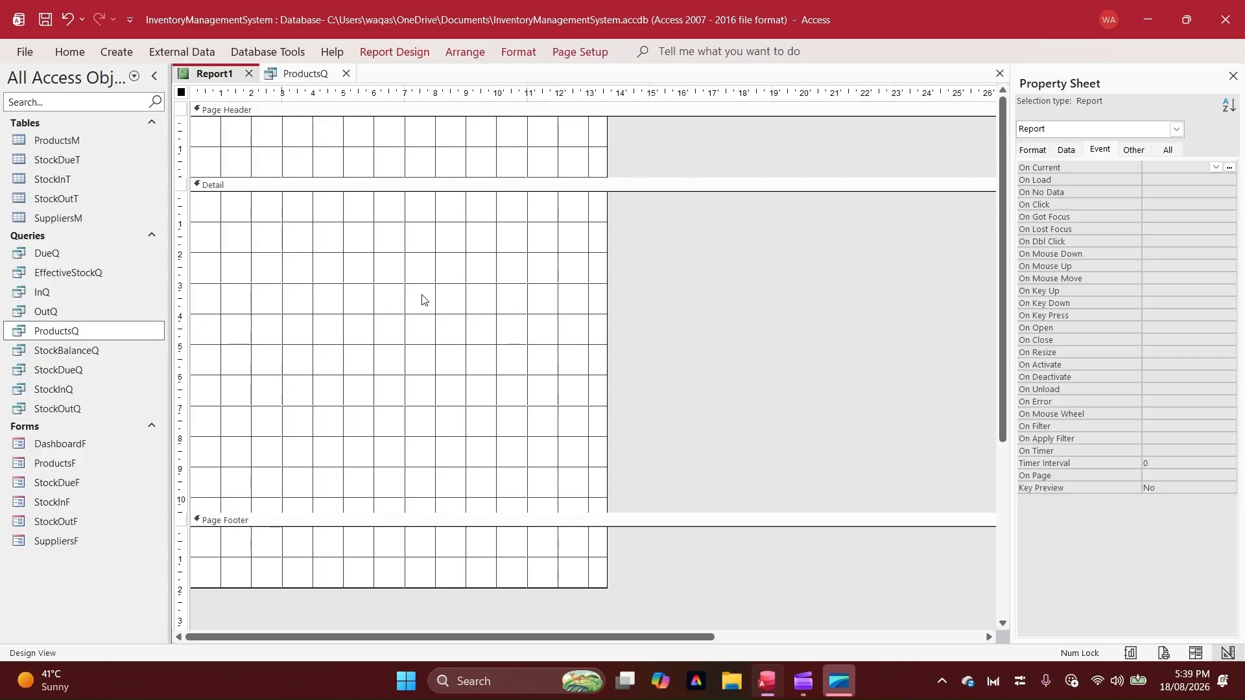
{"action": "left_click", "coordinate": [1066, 151]}
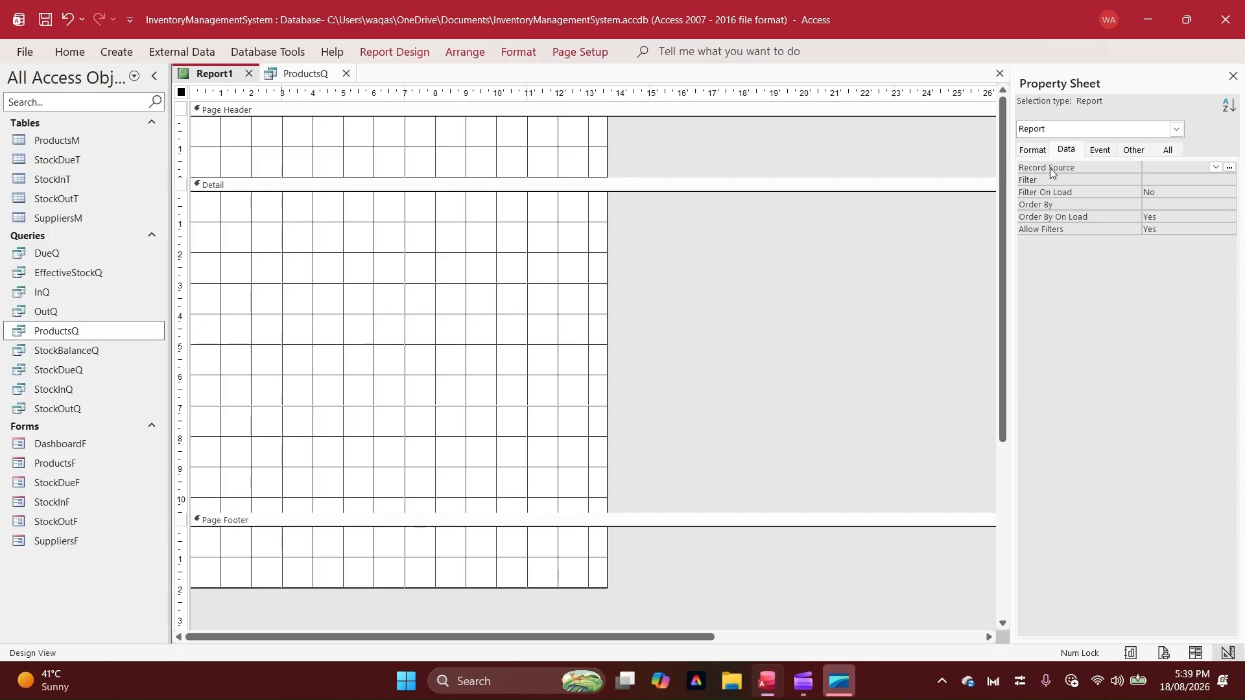
{"action": "left_click", "coordinate": [1216, 168]}
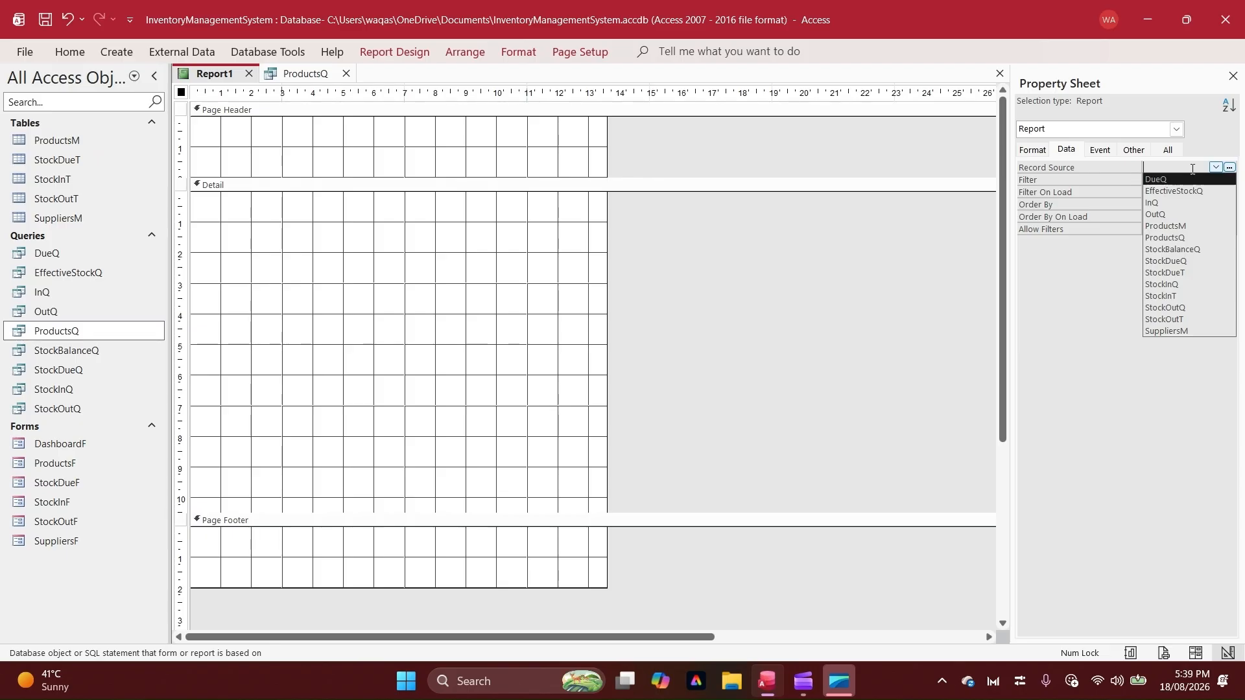
{"action": "left_click", "coordinate": [1229, 167]}
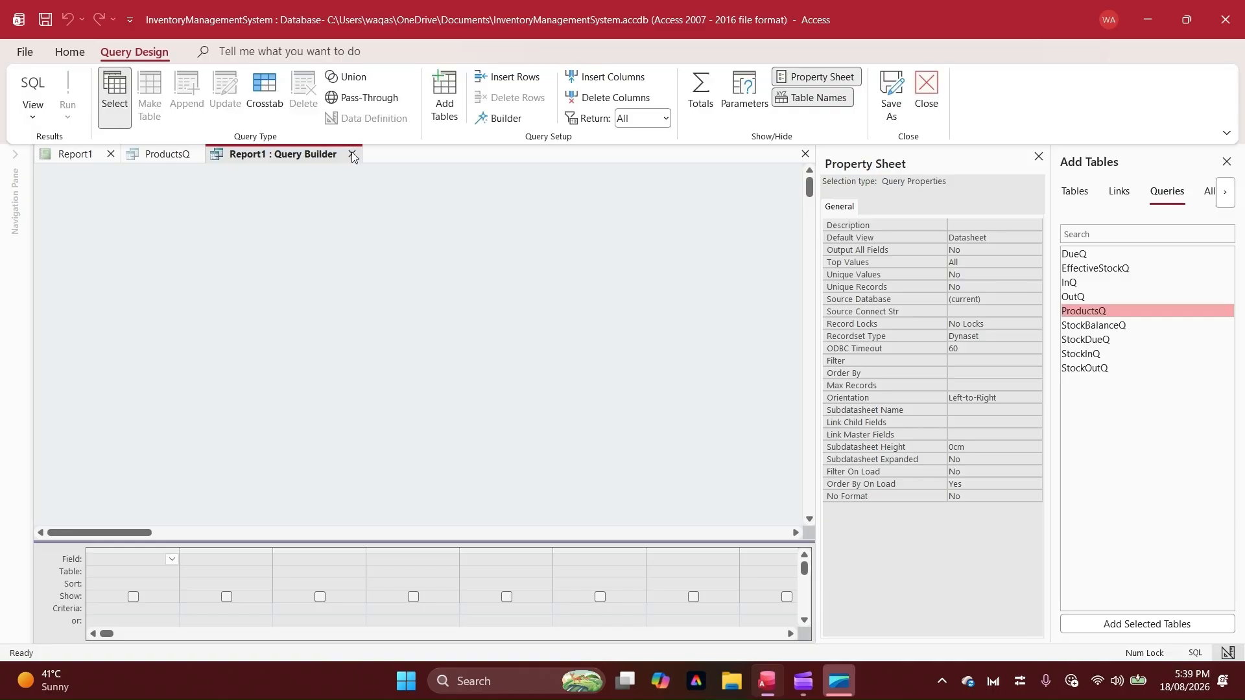
{"action": "left_click", "coordinate": [1038, 156]}
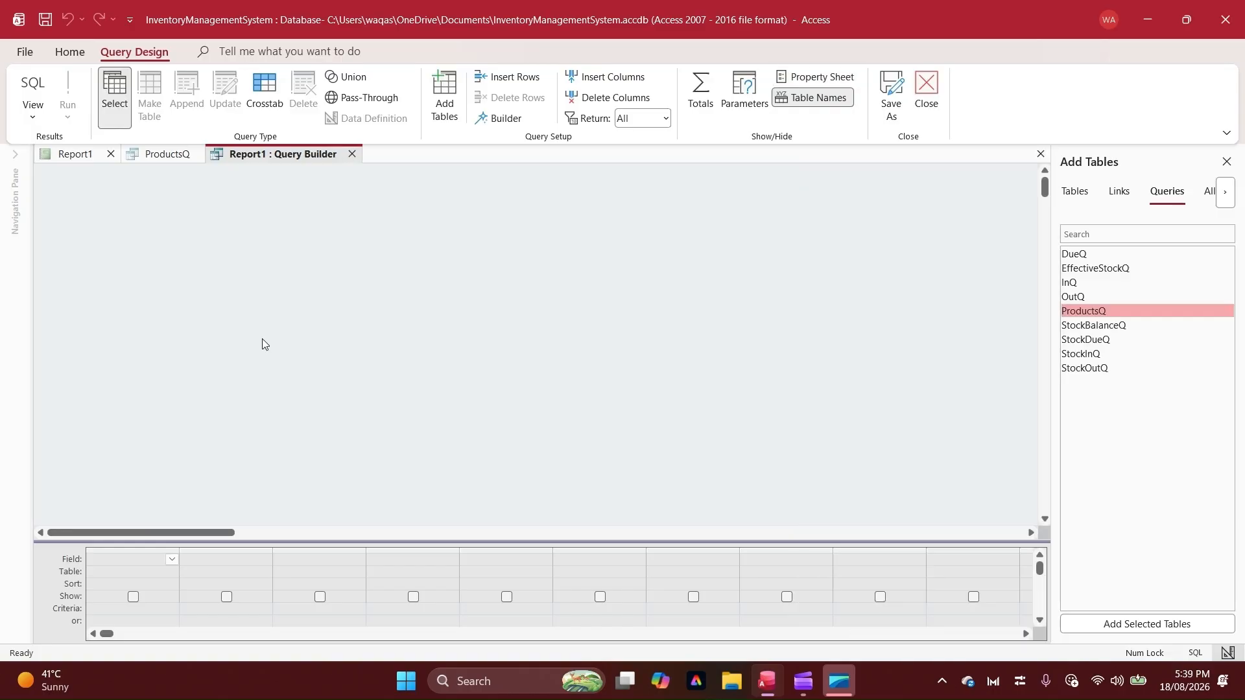
{"action": "left_click", "coordinate": [350, 153]}
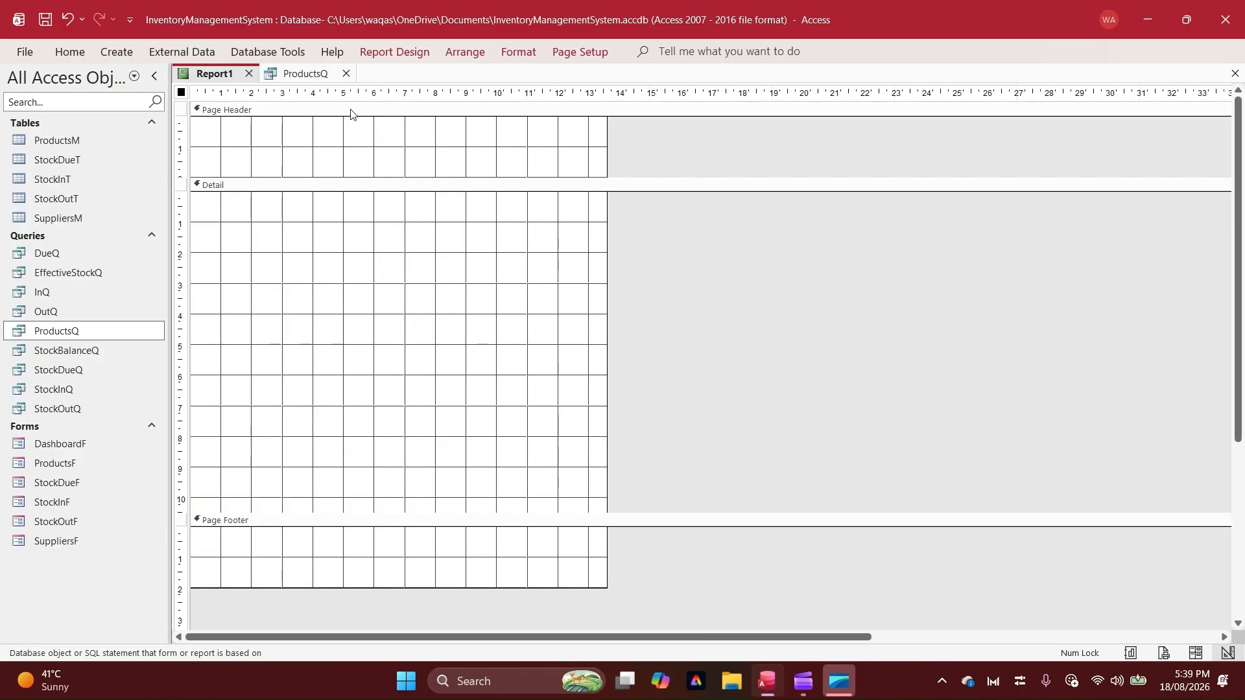
Set the report's record source to the ProductsQ query
{"action": "left_click", "coordinate": [394, 52]}
{"action": "left_click", "coordinate": [933, 111]}
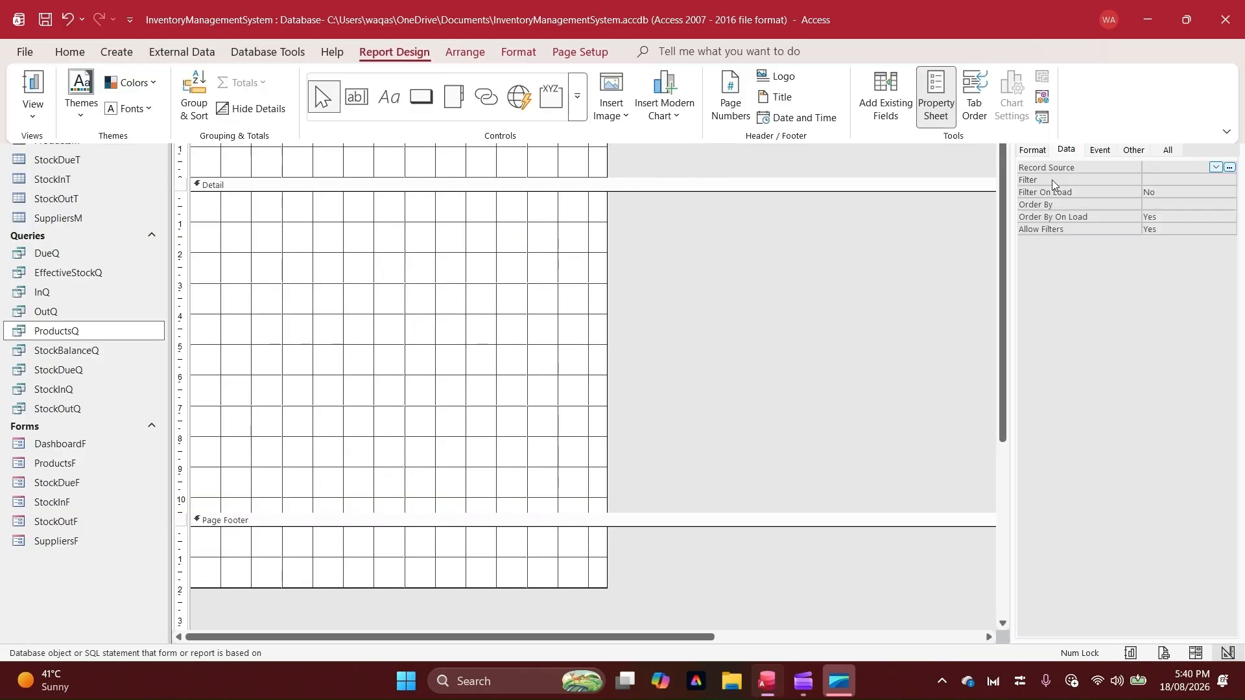
{"action": "left_click", "coordinate": [1193, 167]}
{"action": "left_click", "coordinate": [1217, 167]}
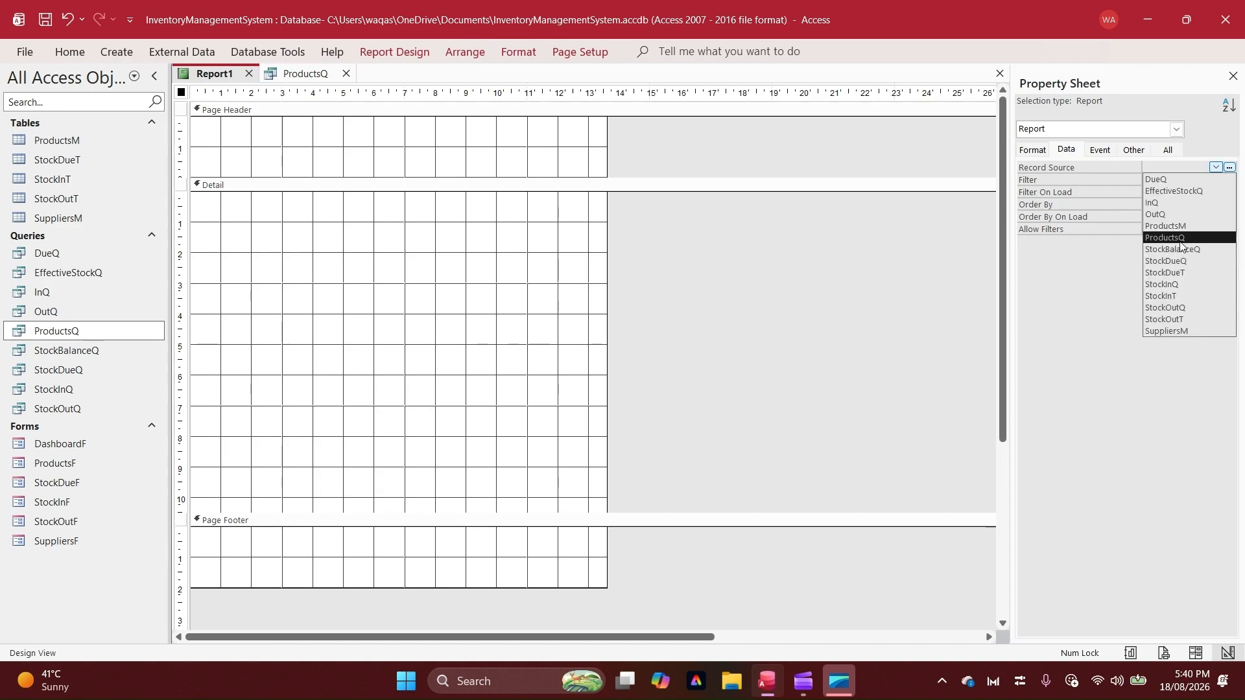
{"action": "left_click", "coordinate": [1180, 238]}
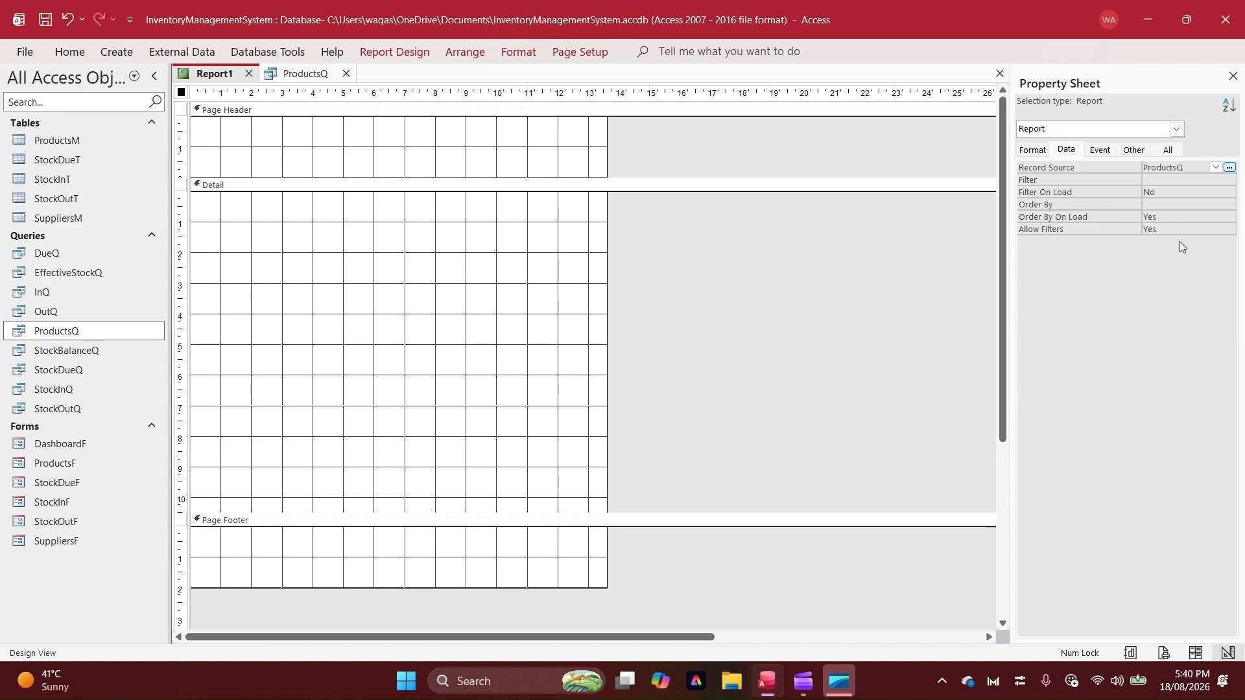
Add all ProductsQ fields, from ProductID through SupplierID, to the report's Detail section
{"action": "left_click", "coordinate": [356, 52]}
{"action": "left_click", "coordinate": [885, 94]}
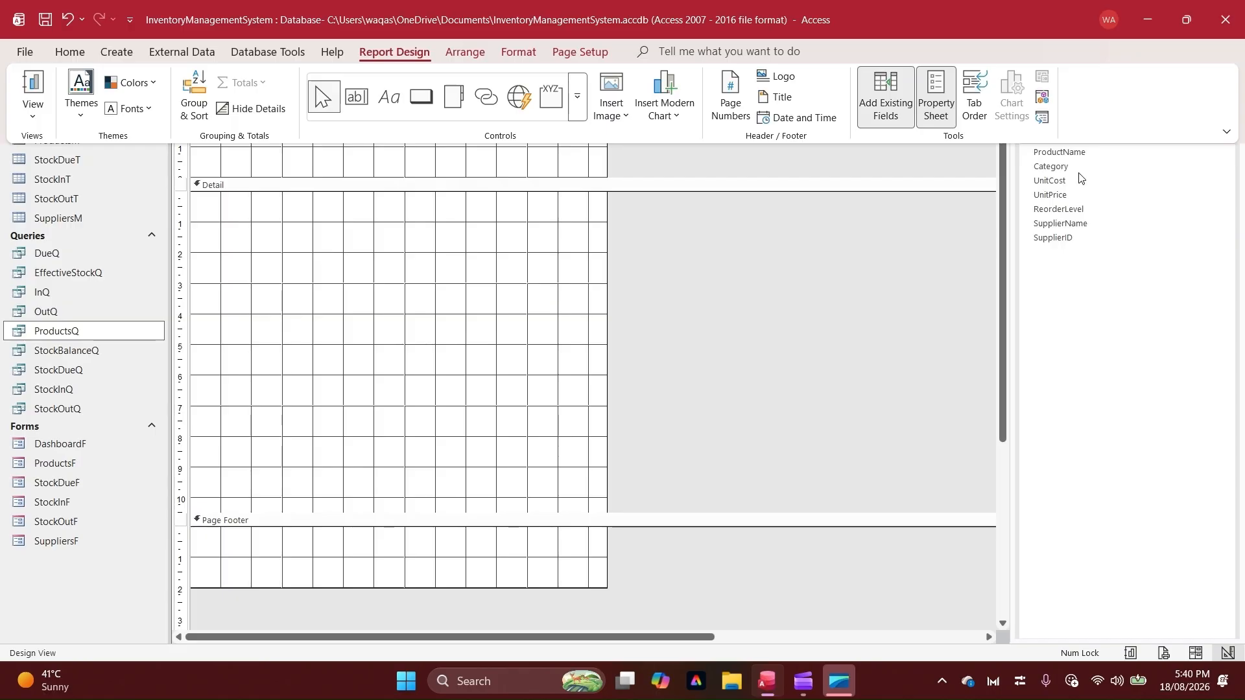
{"action": "left_click", "coordinate": [1055, 137]}
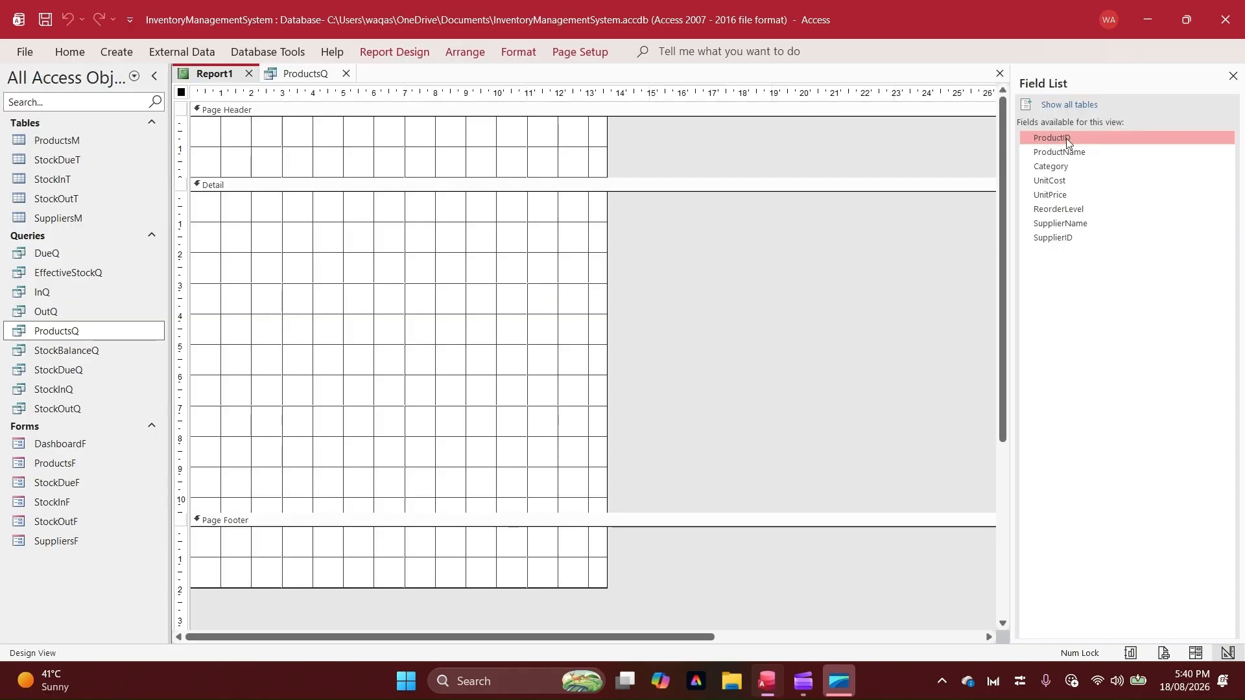
{"action": "double_click", "coordinate": [1066, 139]}
{"action": "double_click", "coordinate": [1063, 152]}
{"action": "double_click", "coordinate": [1064, 167]}
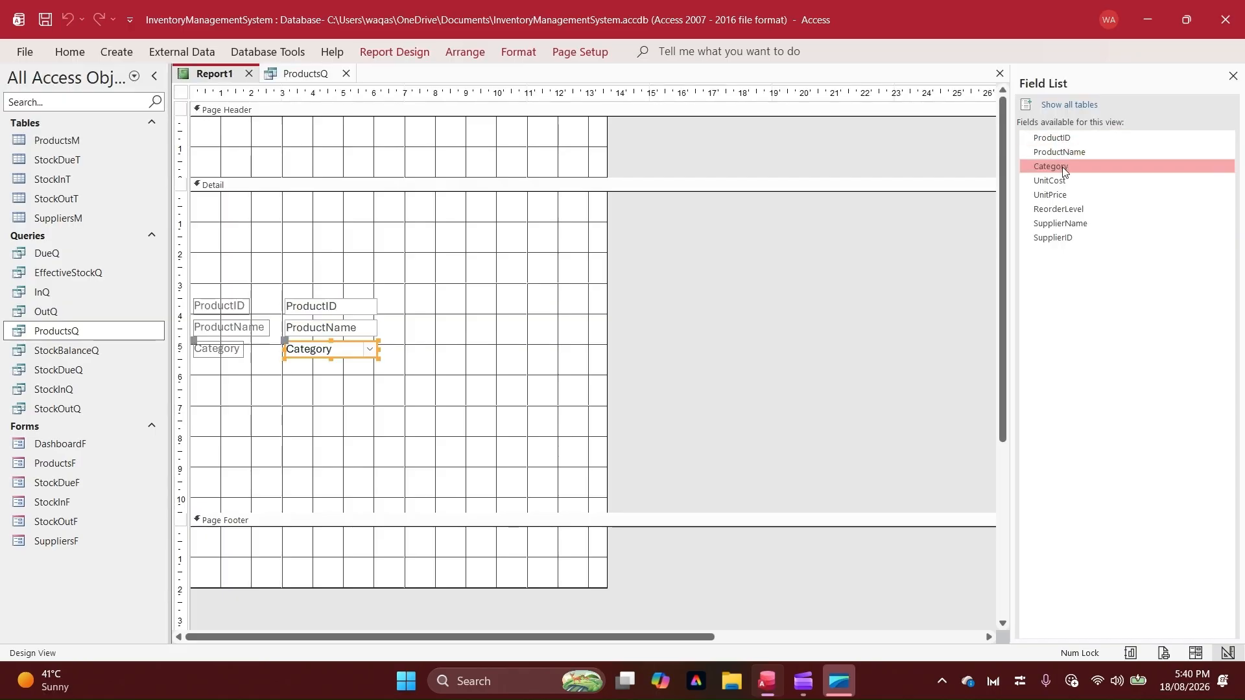
{"action": "double_click", "coordinate": [1051, 181]}
{"action": "double_click", "coordinate": [1050, 196]}
{"action": "double_click", "coordinate": [1055, 209]}
{"action": "double_click", "coordinate": [1052, 224]}
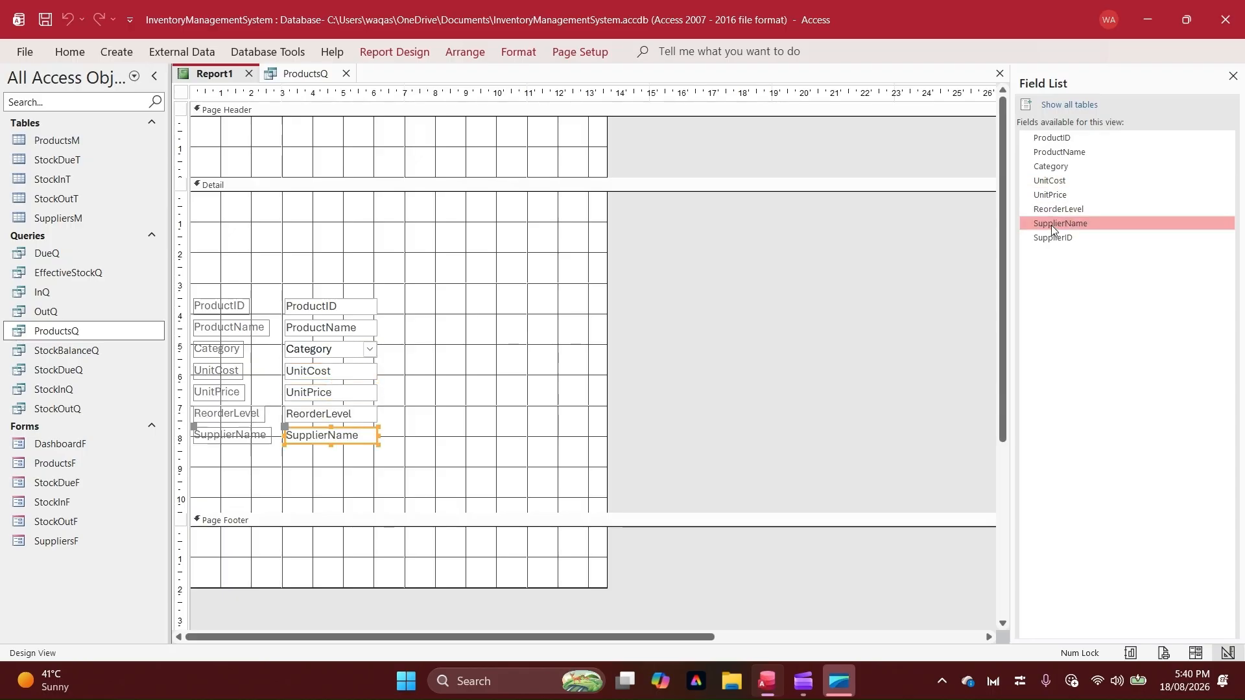
{"action": "double_click", "coordinate": [1052, 238]}
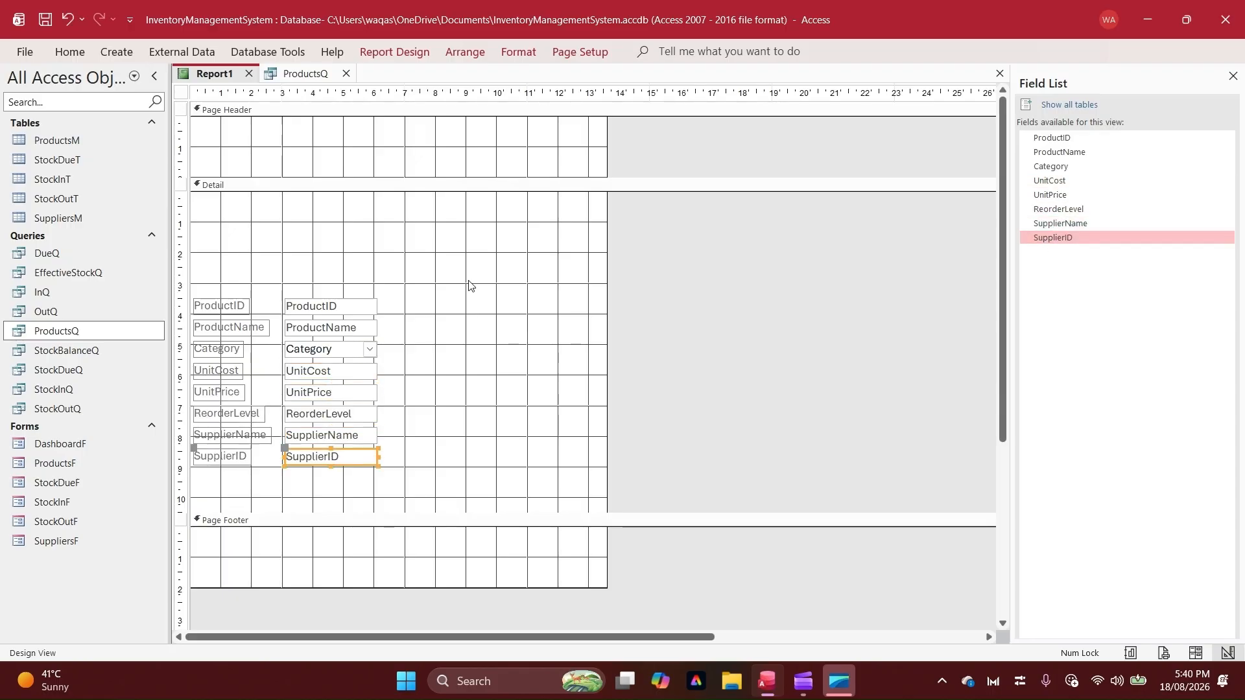
Move all field controls and labels up to the start of the Detail section and set their font color to black
{"action": "left_click_drag", "start_coordinate": [471, 281], "coordinate": [198, 510]}
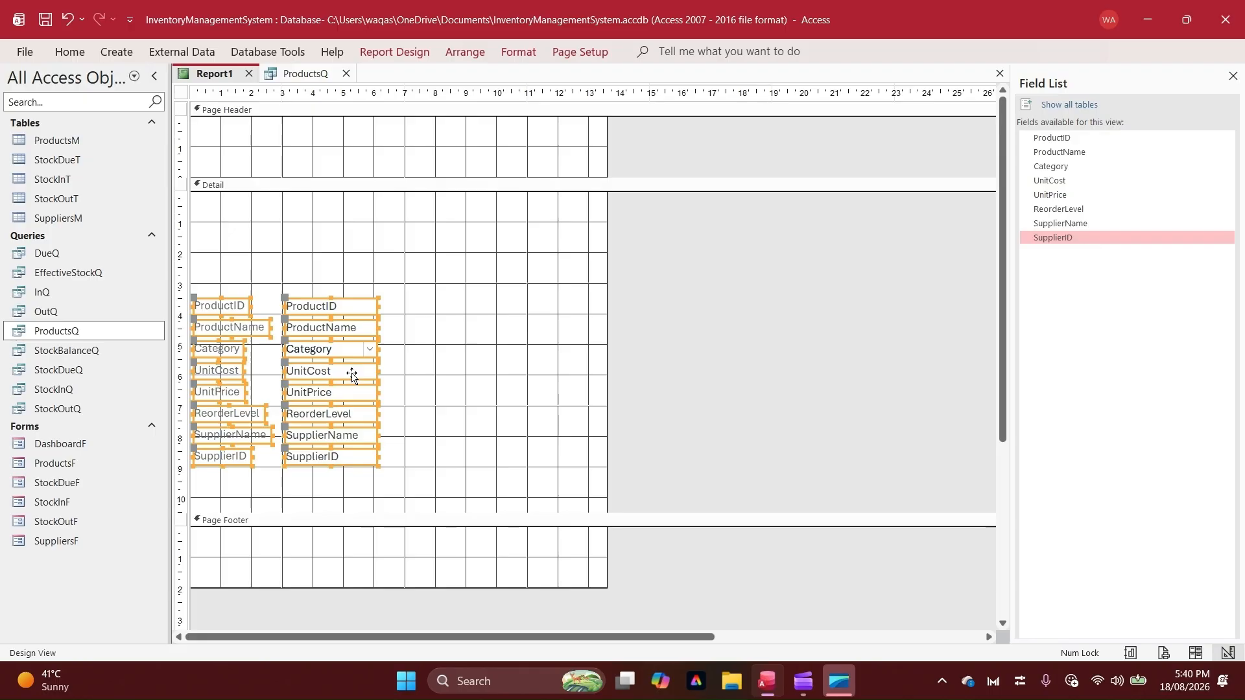
{"action": "left_click_drag", "start_coordinate": [353, 370], "coordinate": [379, 272]}
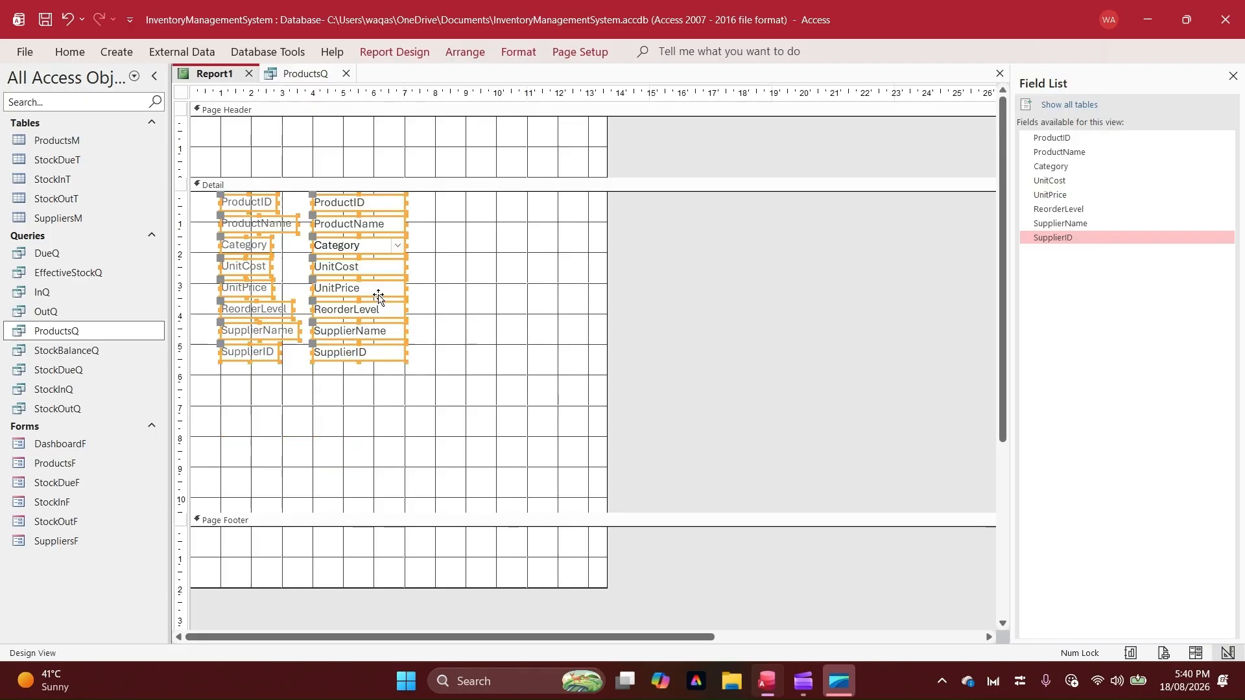
{"action": "left_click", "coordinate": [70, 52]}
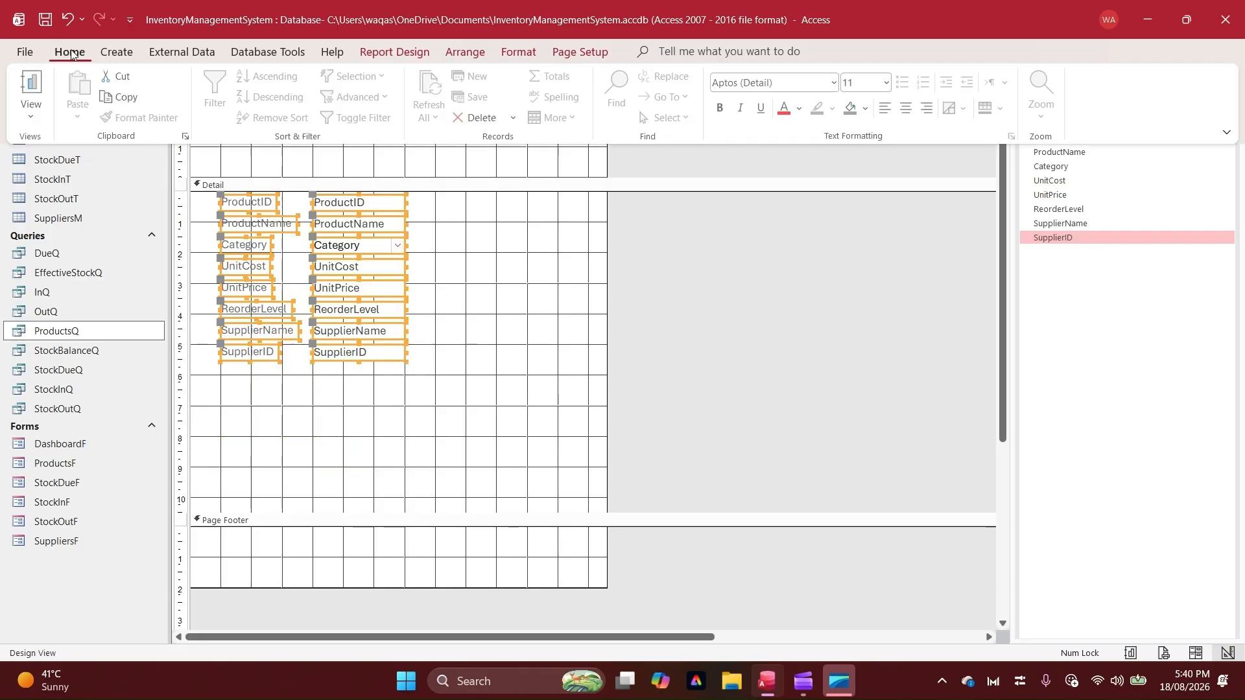
{"action": "left_click", "coordinate": [801, 109]}
{"action": "left_click", "coordinate": [809, 176]}
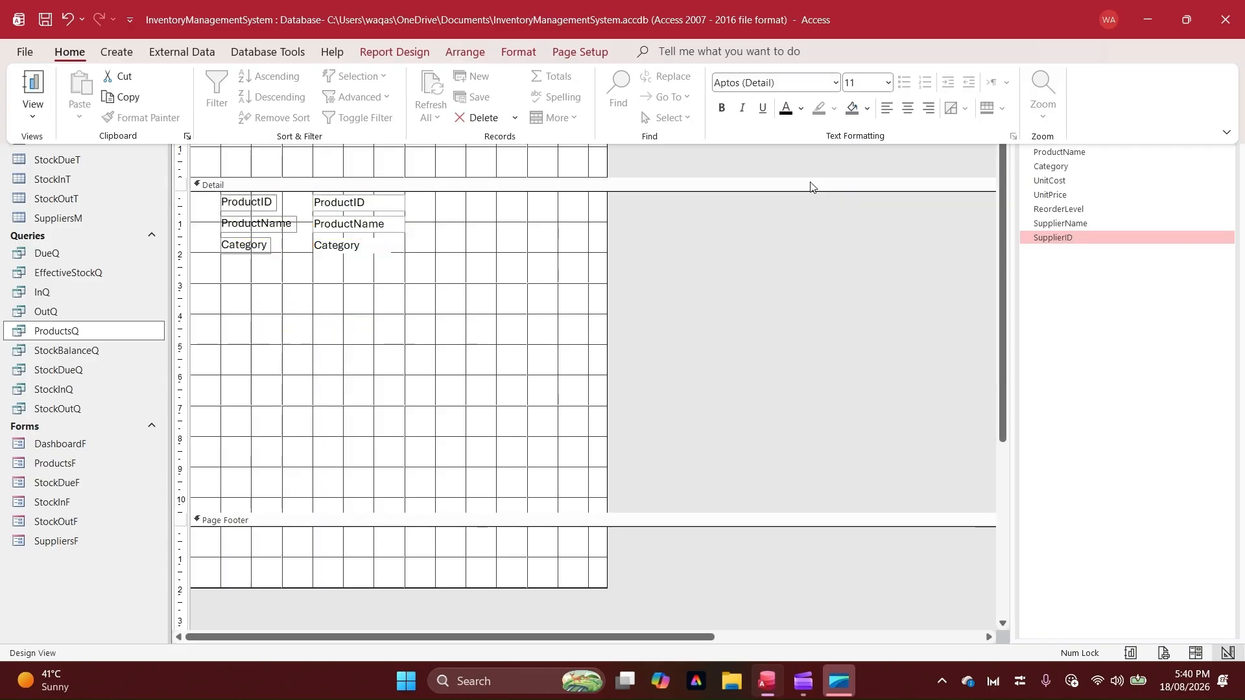
{"action": "left_click_drag", "start_coordinate": [811, 188], "coordinate": [373, 324]}
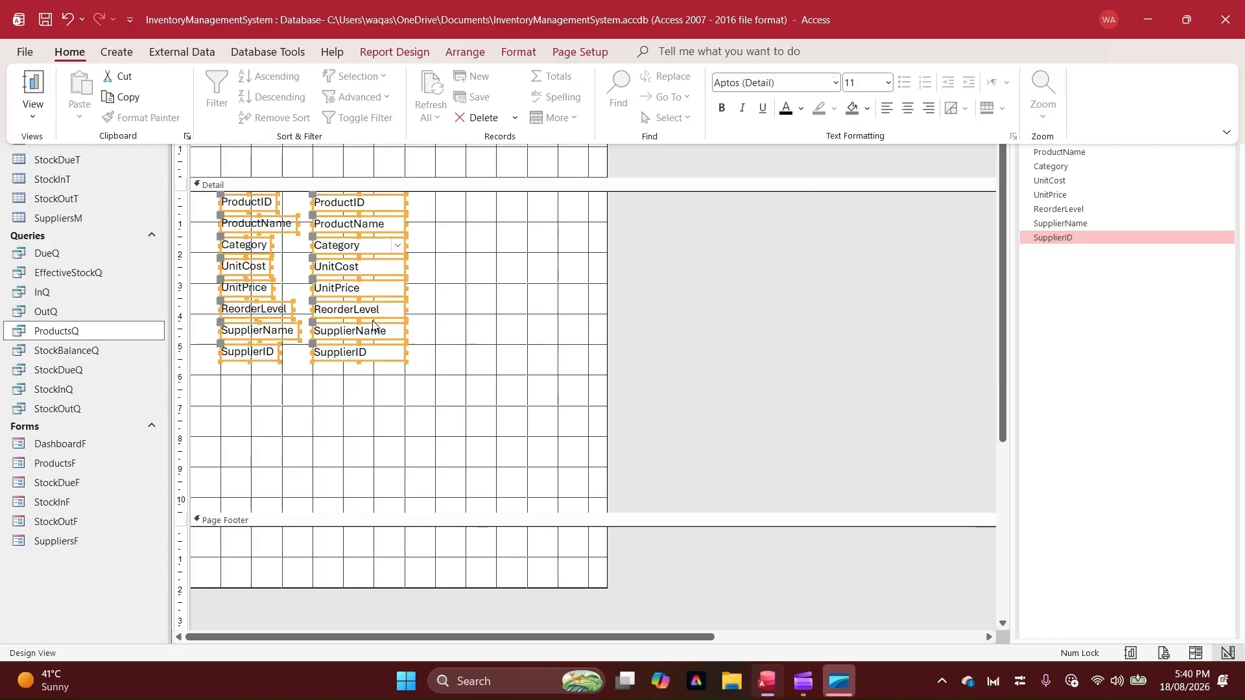
{"action": "left_click", "coordinate": [412, 270]}
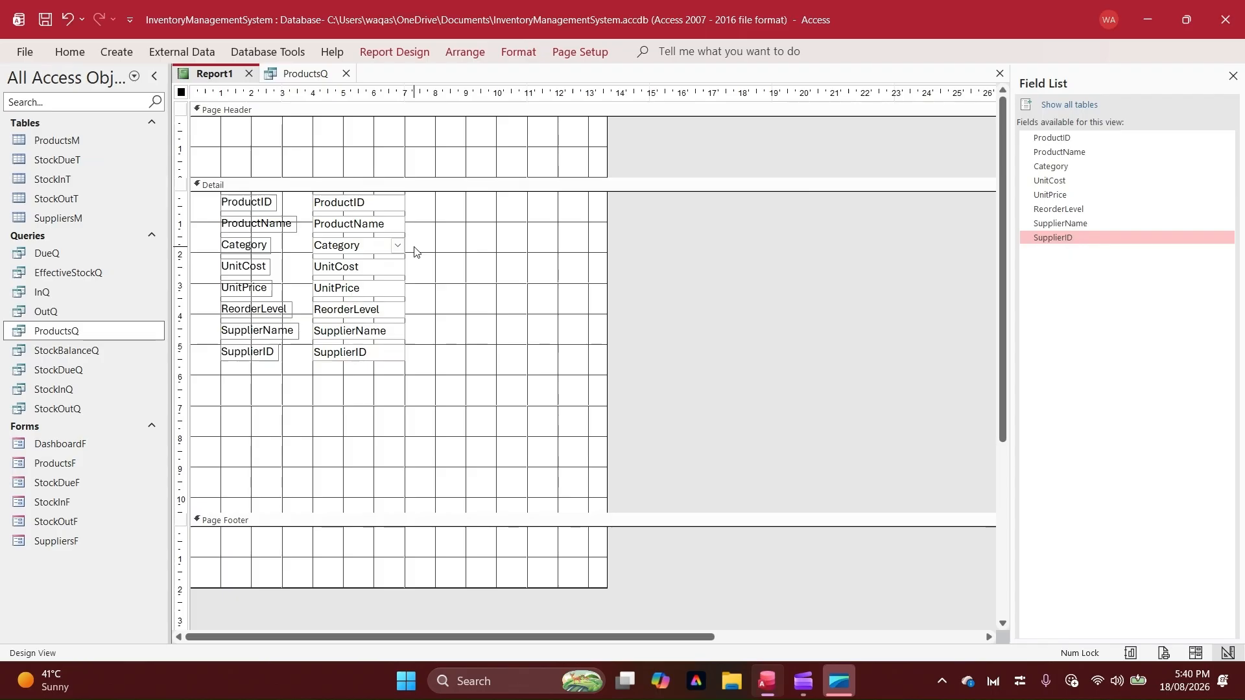
Change the Category combo box in the Detail section to a text box
{"action": "left_click", "coordinate": [386, 246]}
{"action": "right_click", "coordinate": [394, 252]}
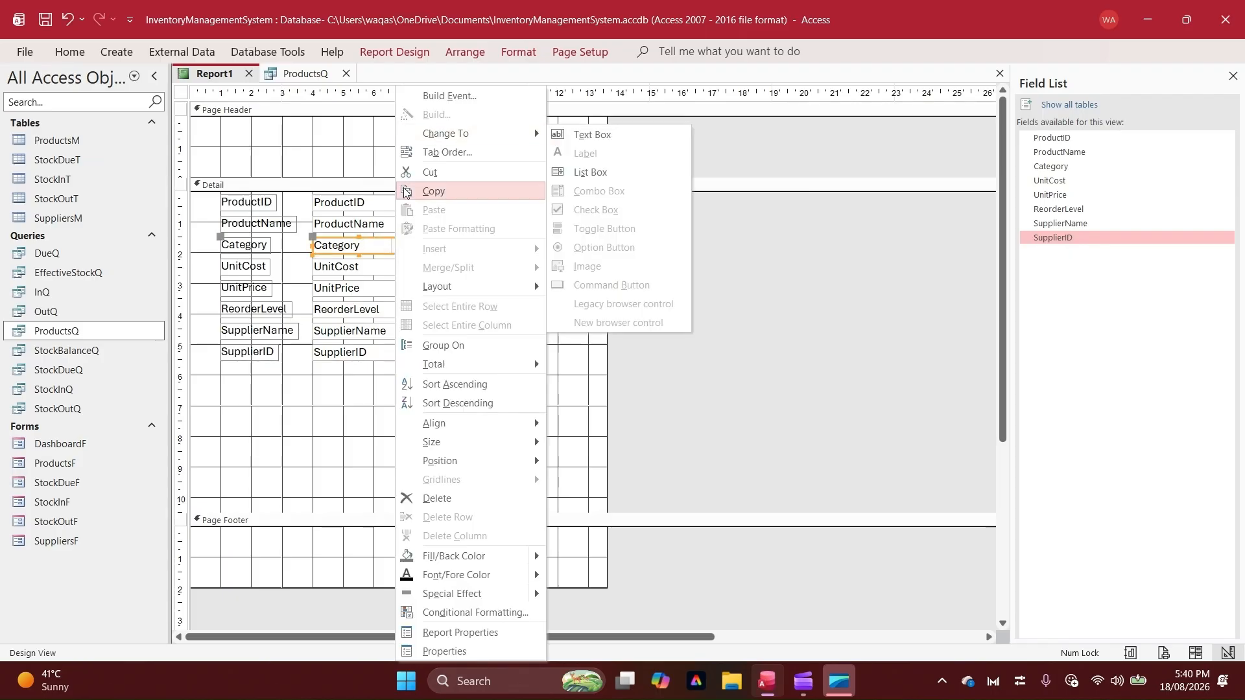
{"action": "left_click", "coordinate": [620, 130]}
{"action": "left_click", "coordinate": [473, 305]}
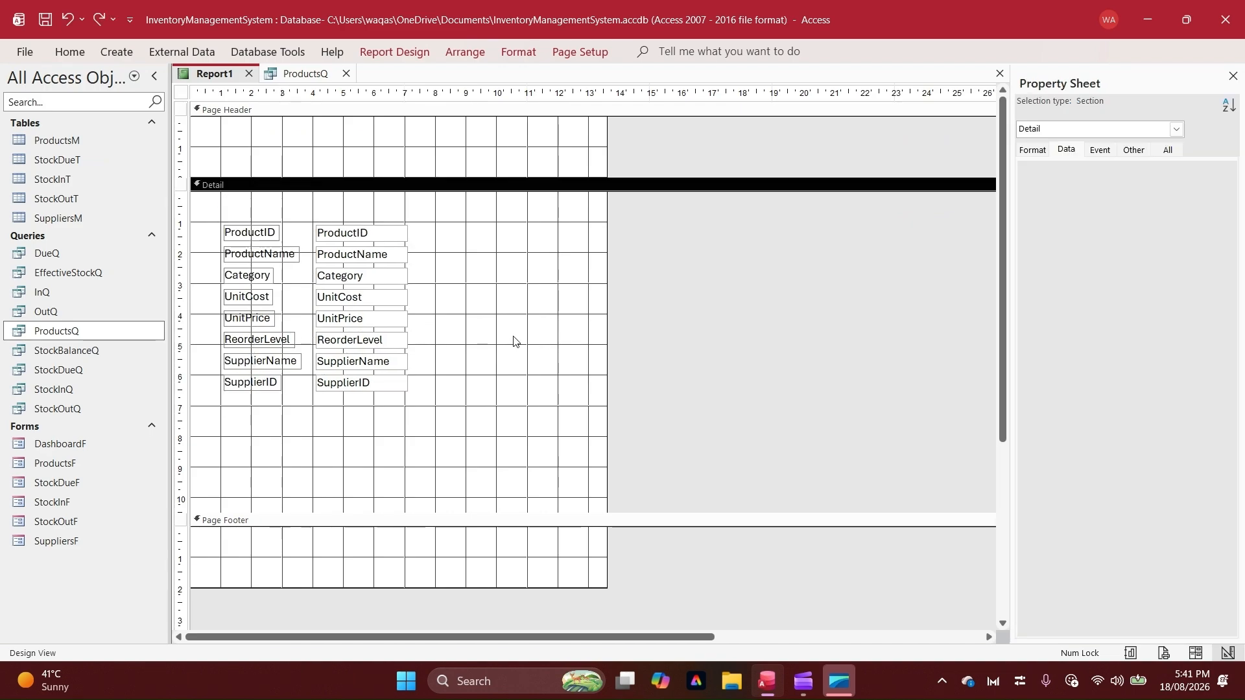
Review the ProductID through SupplierName columns in the ProductsQ results and return to the report design
{"action": "left_click_drag", "start_coordinate": [484, 404], "coordinate": [170, 227]}
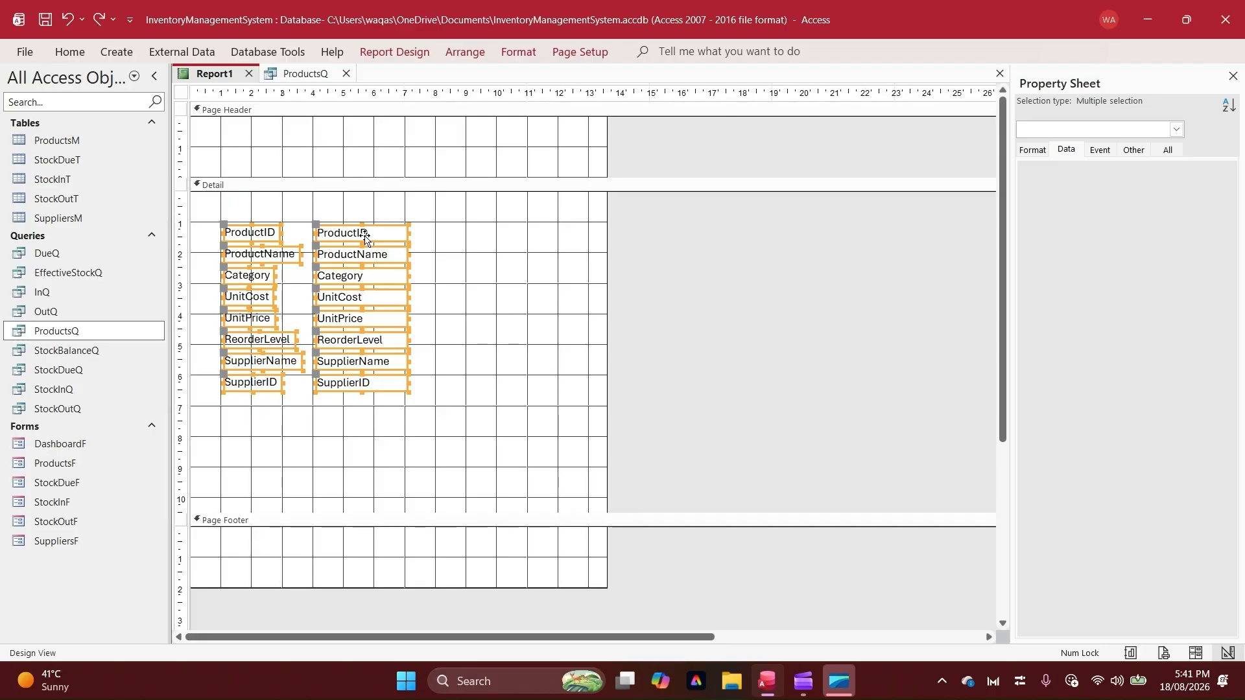
{"action": "left_click", "coordinate": [280, 75]}
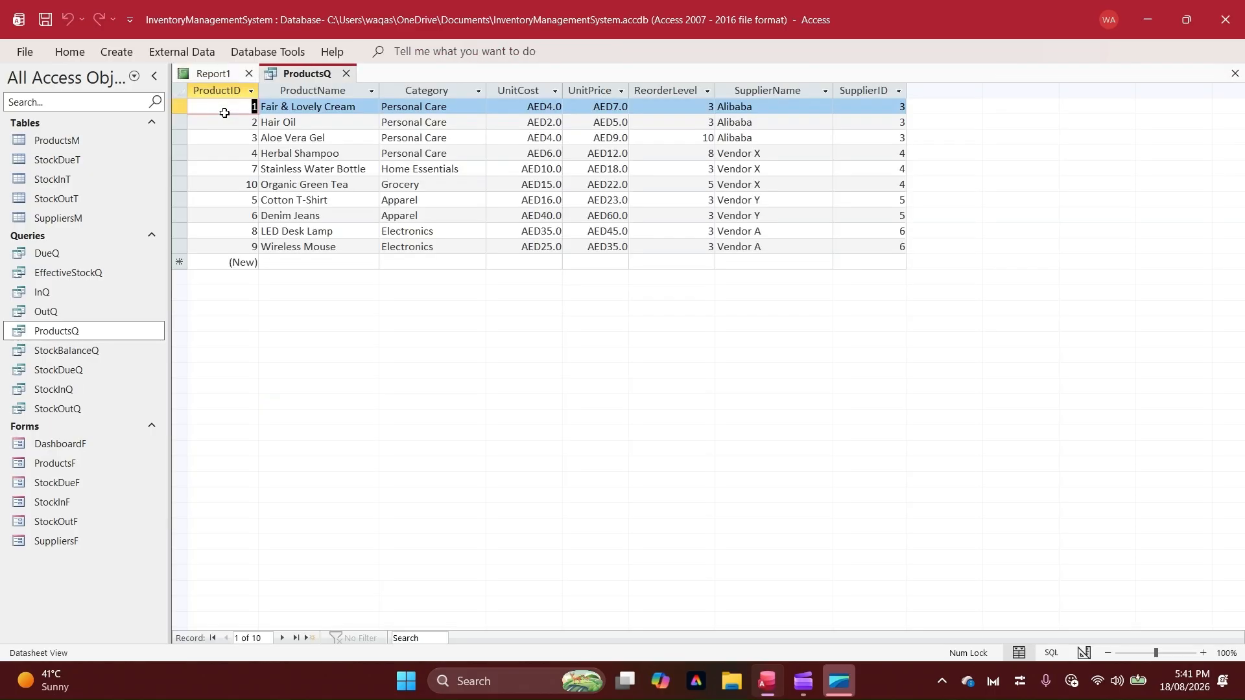
{"action": "left_click_drag", "start_coordinate": [216, 90], "coordinate": [756, 68]}
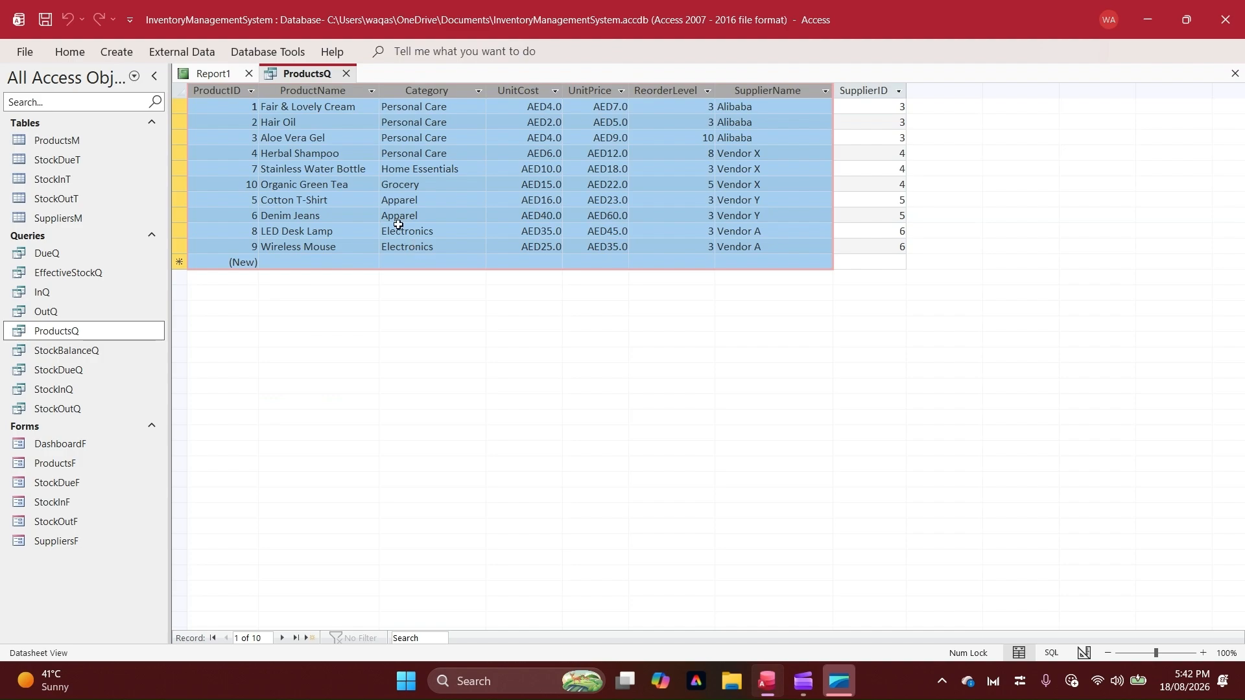
{"action": "left_click", "coordinate": [206, 73]}
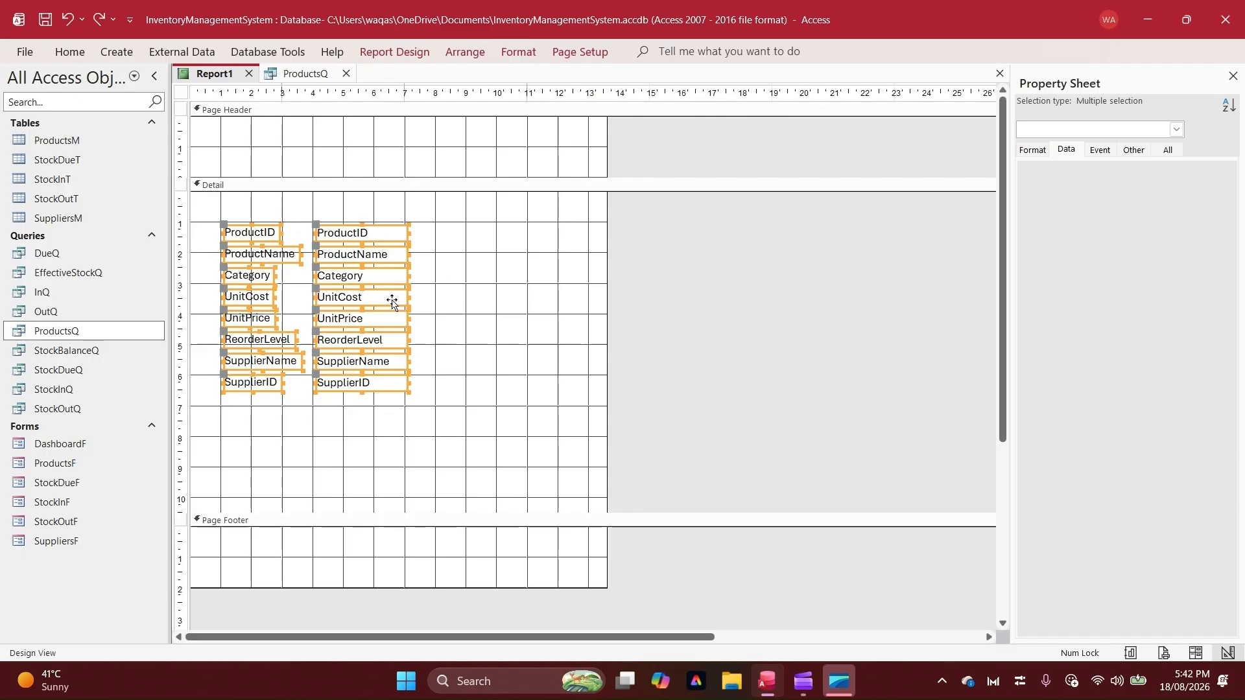
{"action": "left_click", "coordinate": [468, 265]}
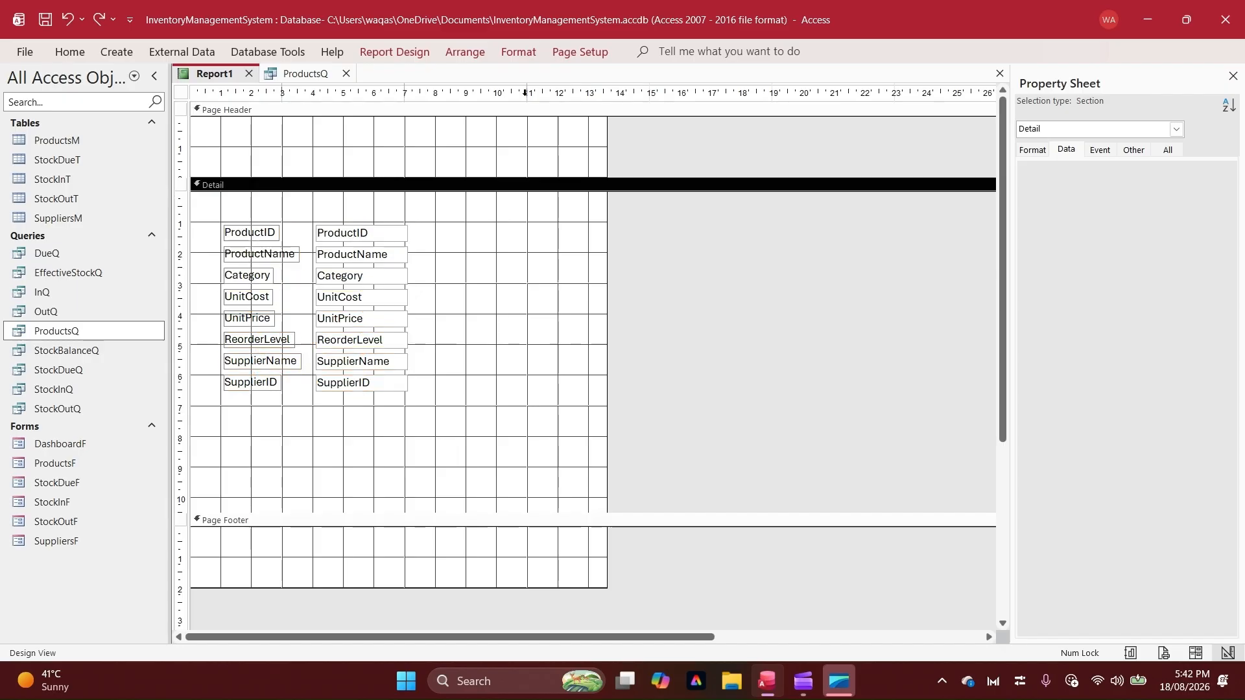
{"action": "left_click", "coordinate": [418, 62]}
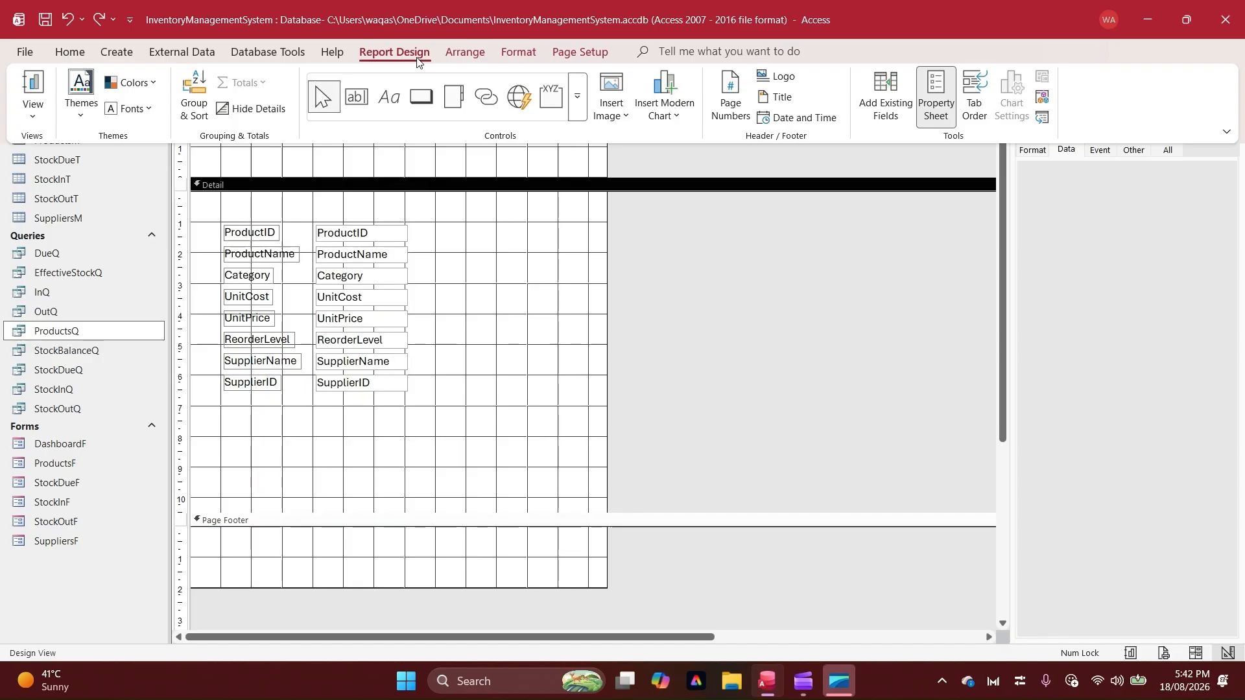
{"action": "left_click", "coordinate": [187, 114]}
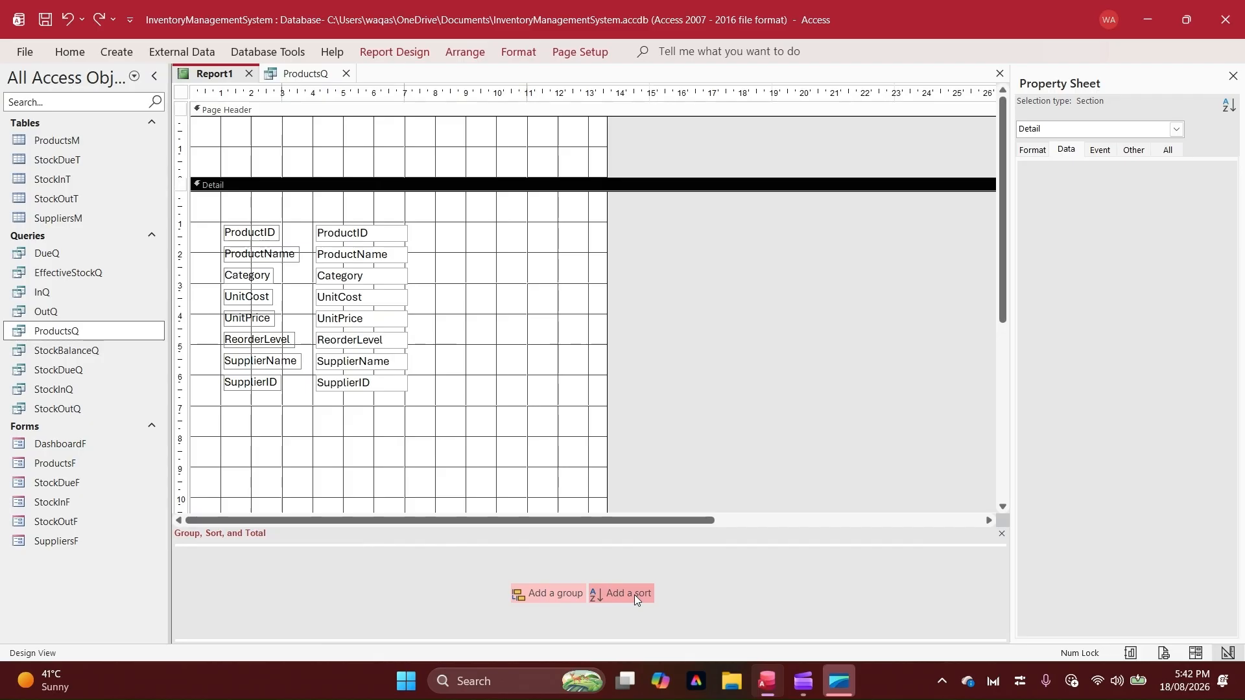
{"action": "left_click", "coordinate": [1001, 533]}
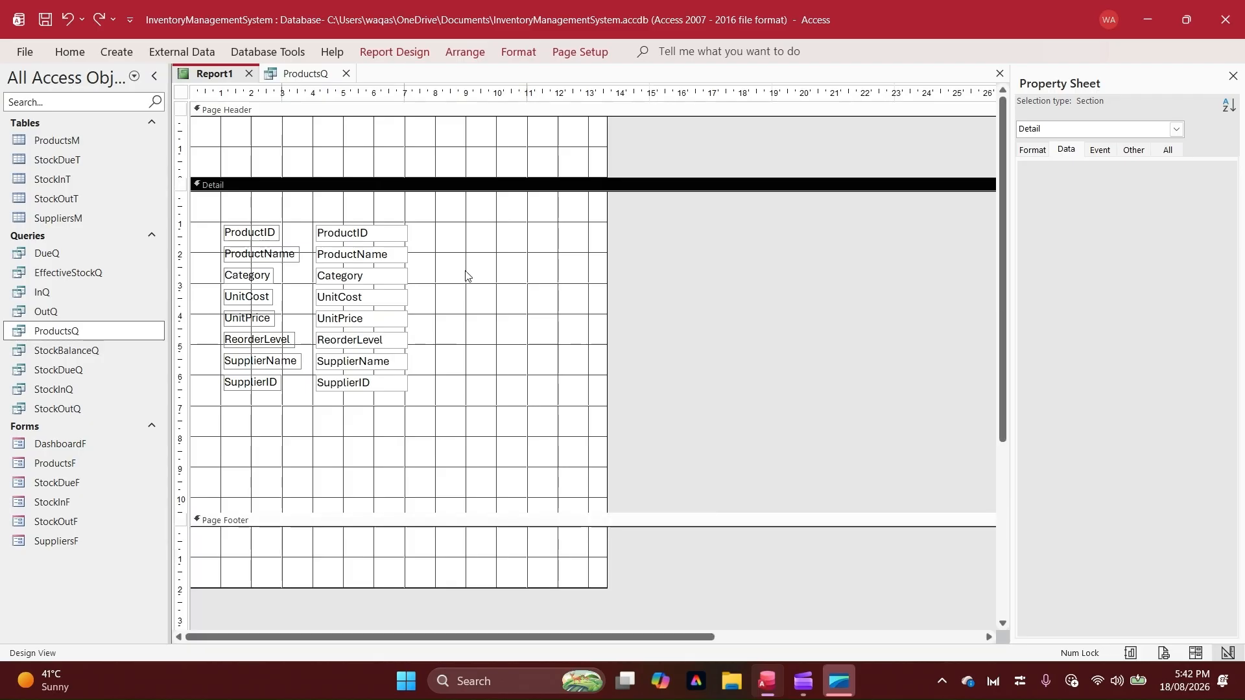
Group the report on Category and expand the group's options, keeping it with a header section
{"action": "right_click", "coordinate": [329, 272]}
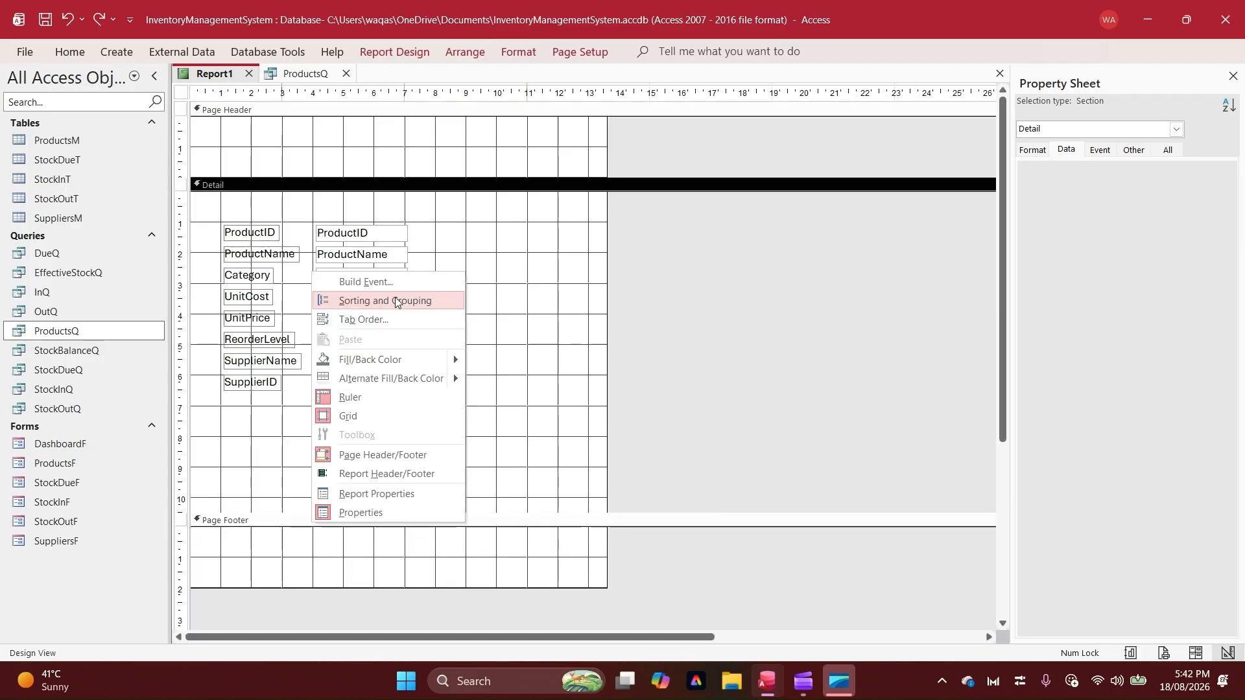
{"action": "left_click", "coordinate": [395, 297]}
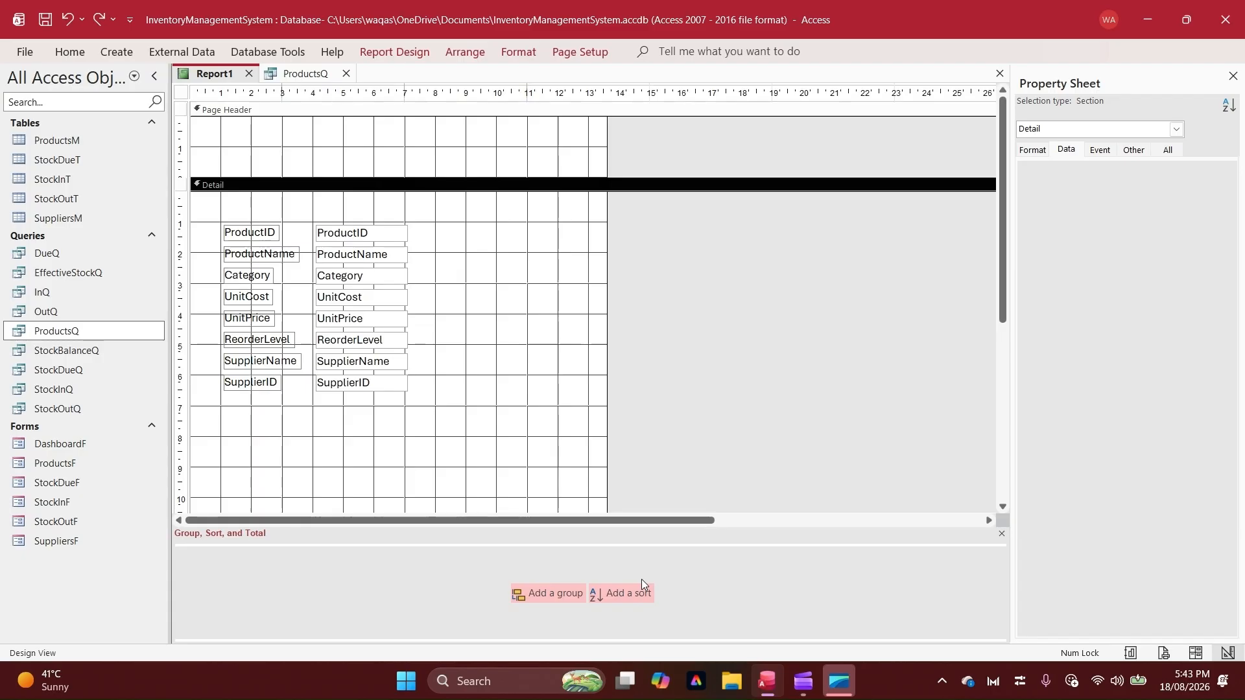
{"action": "left_click", "coordinate": [532, 595]}
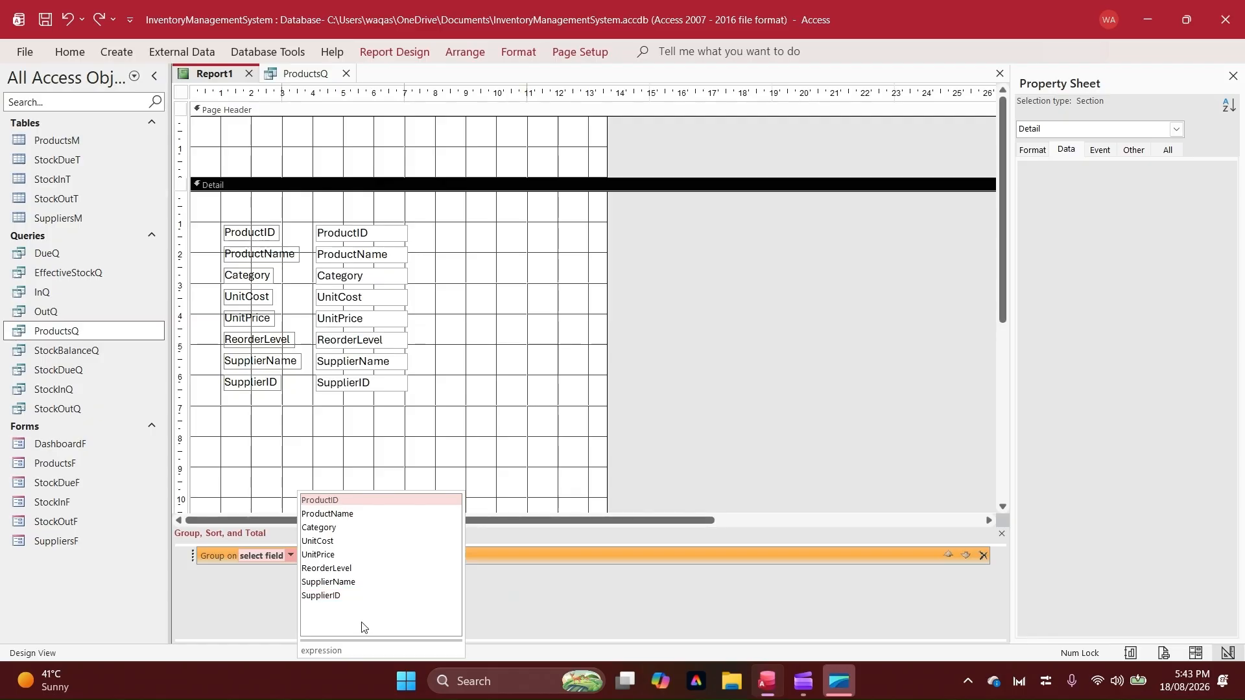
{"action": "left_click", "coordinate": [331, 529]}
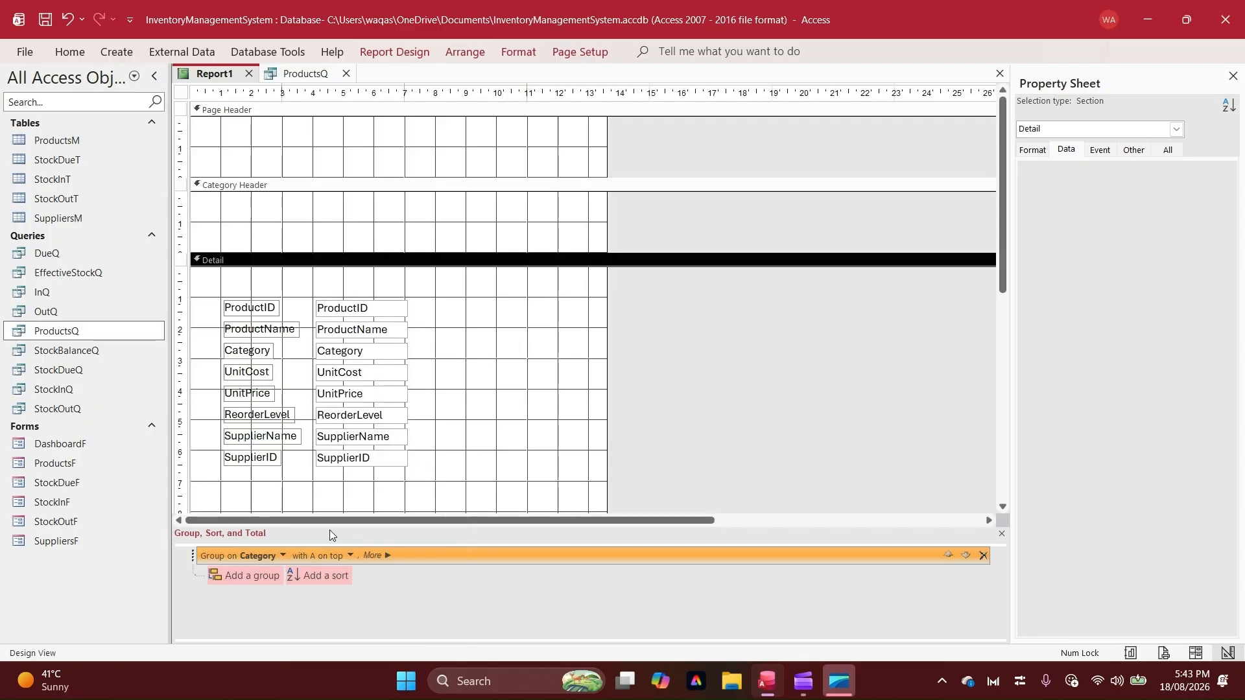
{"action": "left_click", "coordinate": [368, 556]}
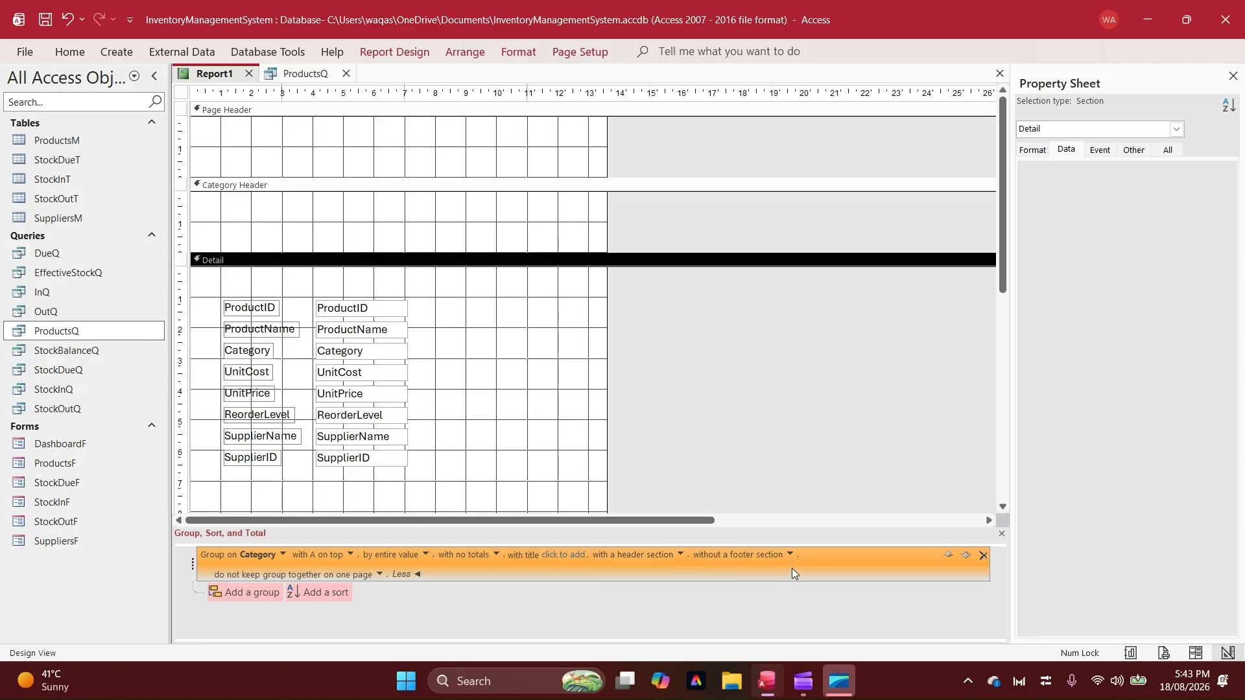
{"action": "left_click", "coordinate": [681, 556]}
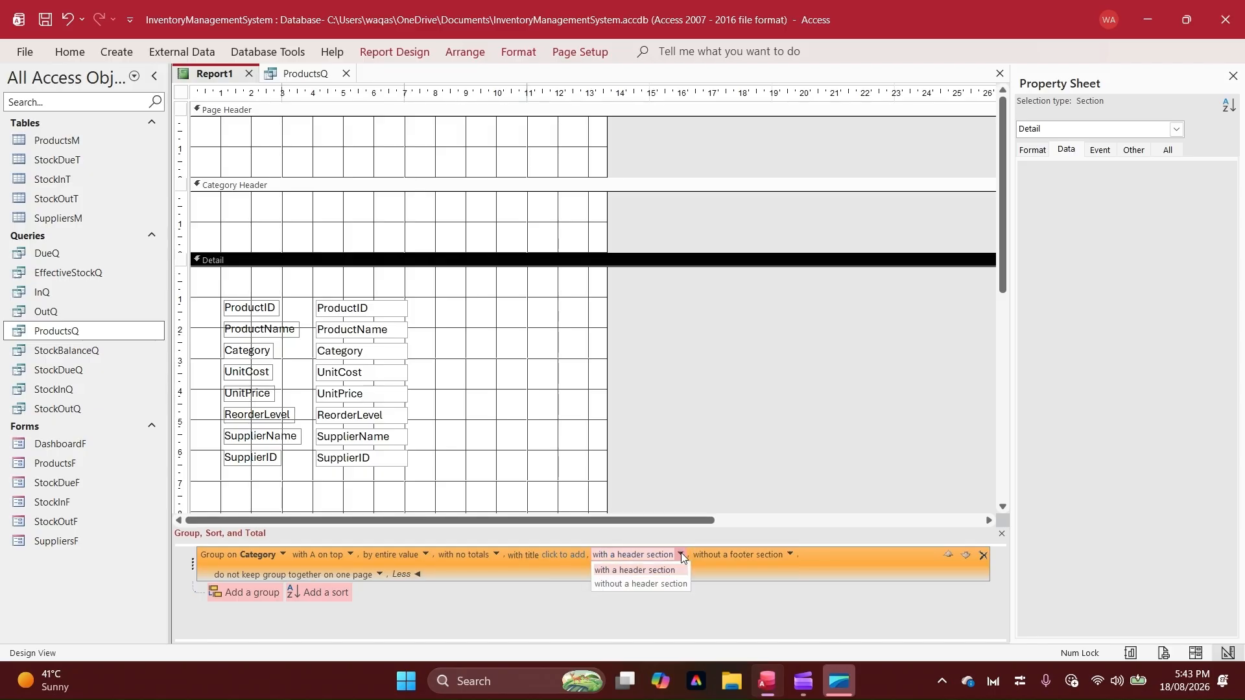
{"action": "left_click", "coordinate": [459, 593]}
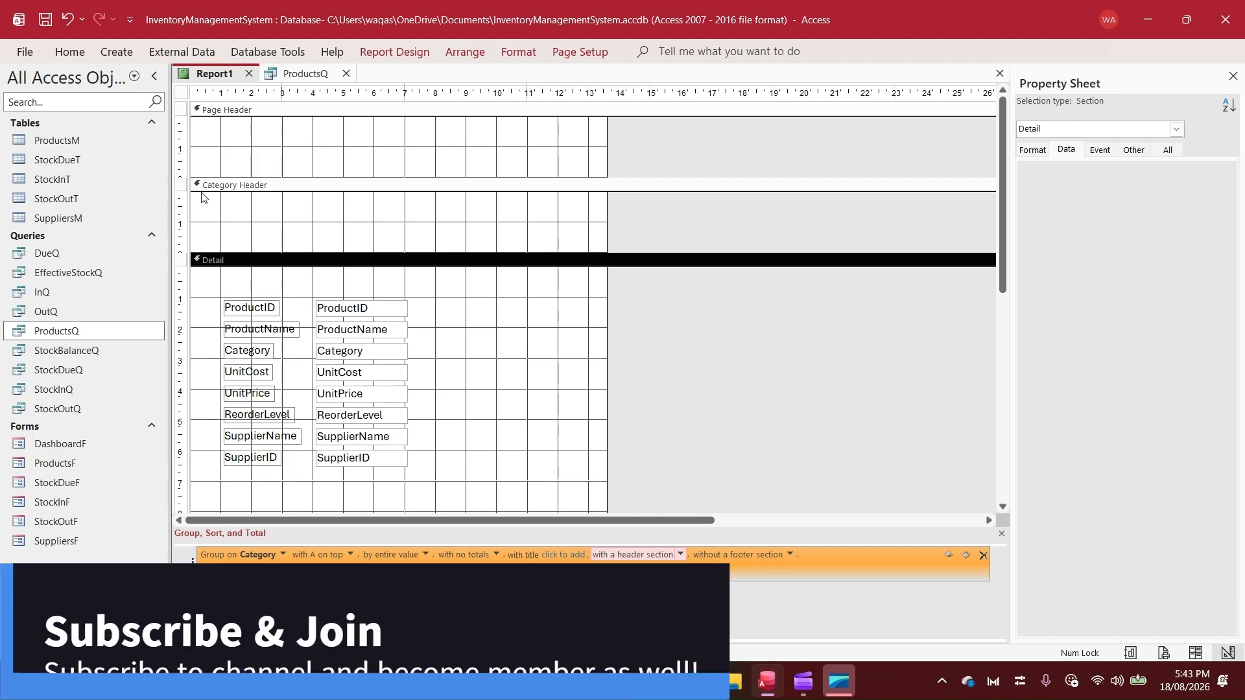
Move the Category field with its label from Detail into the Category Header and change the label to "Category:"
{"action": "left_click", "coordinate": [198, 227]}
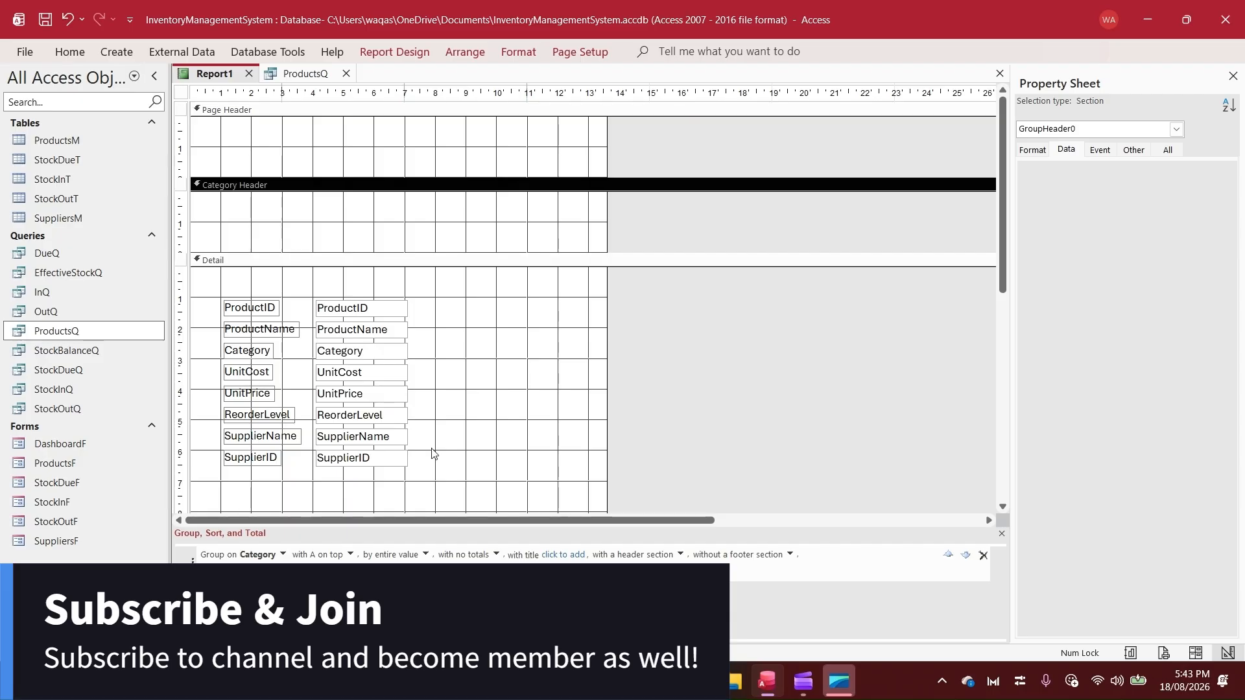
{"action": "left_click_drag", "start_coordinate": [403, 364], "coordinate": [365, 207]}
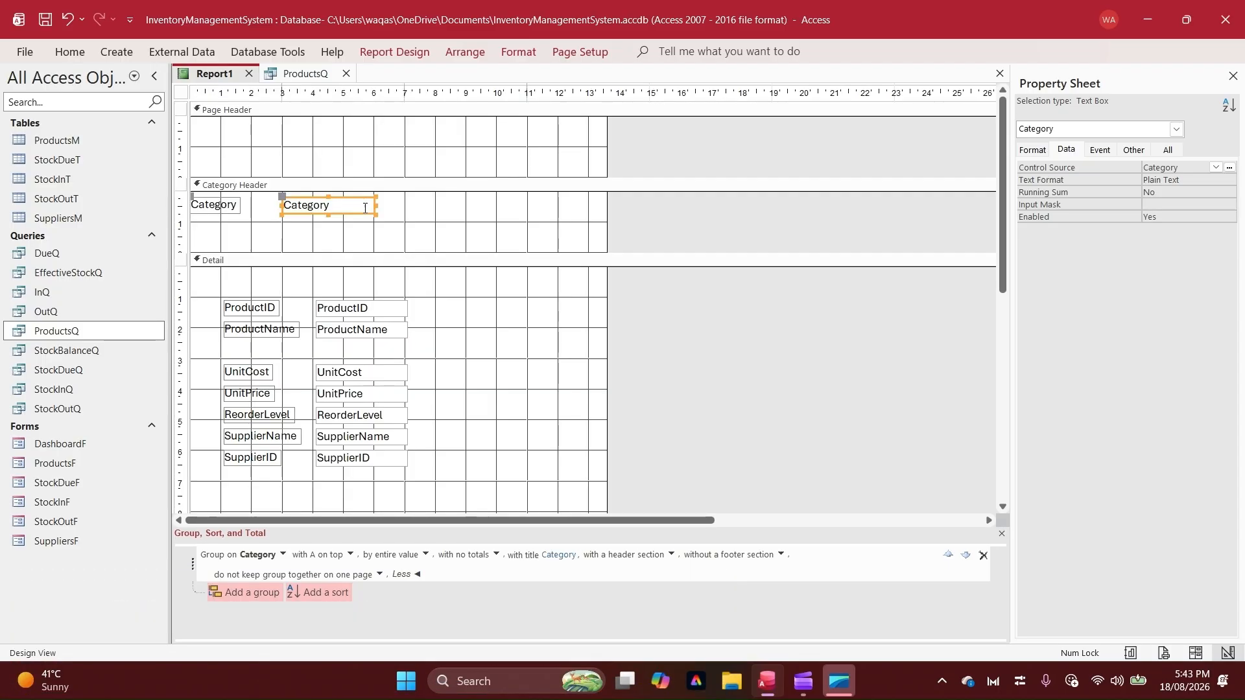
{"action": "left_click", "coordinate": [239, 208]}
{"action": "left_click", "coordinate": [245, 218]}
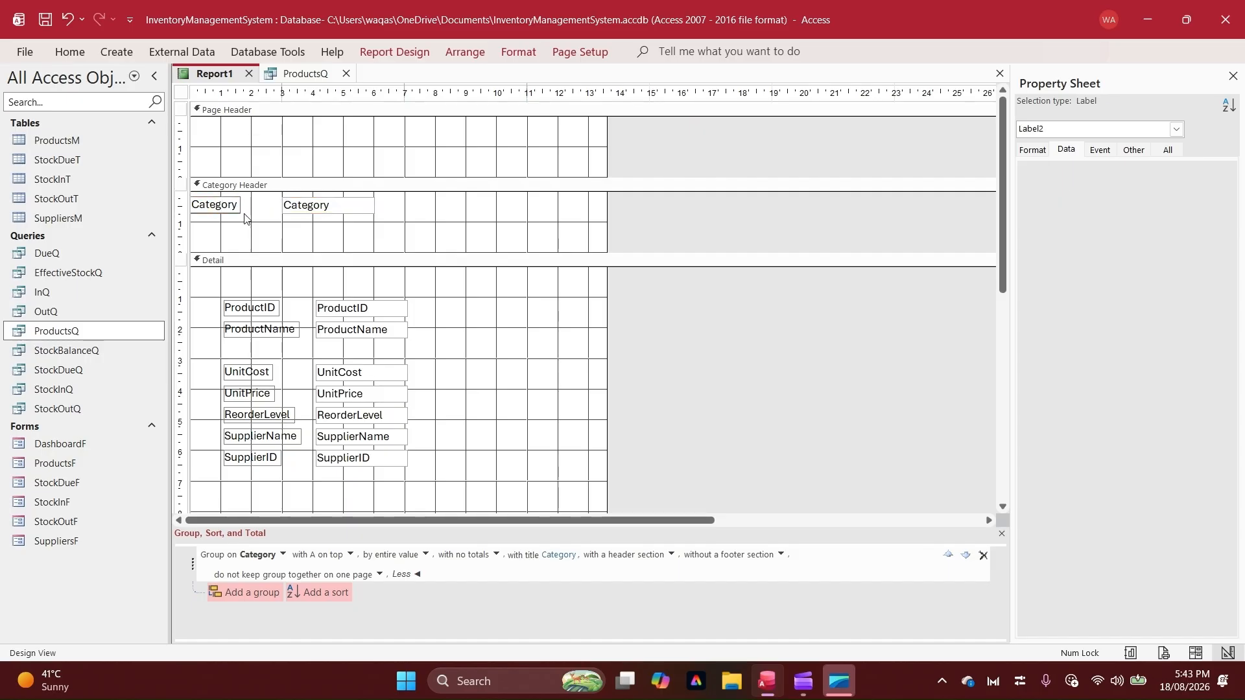
{"action": "type", "text": ":"}
{"action": "key", "text": "Return"}
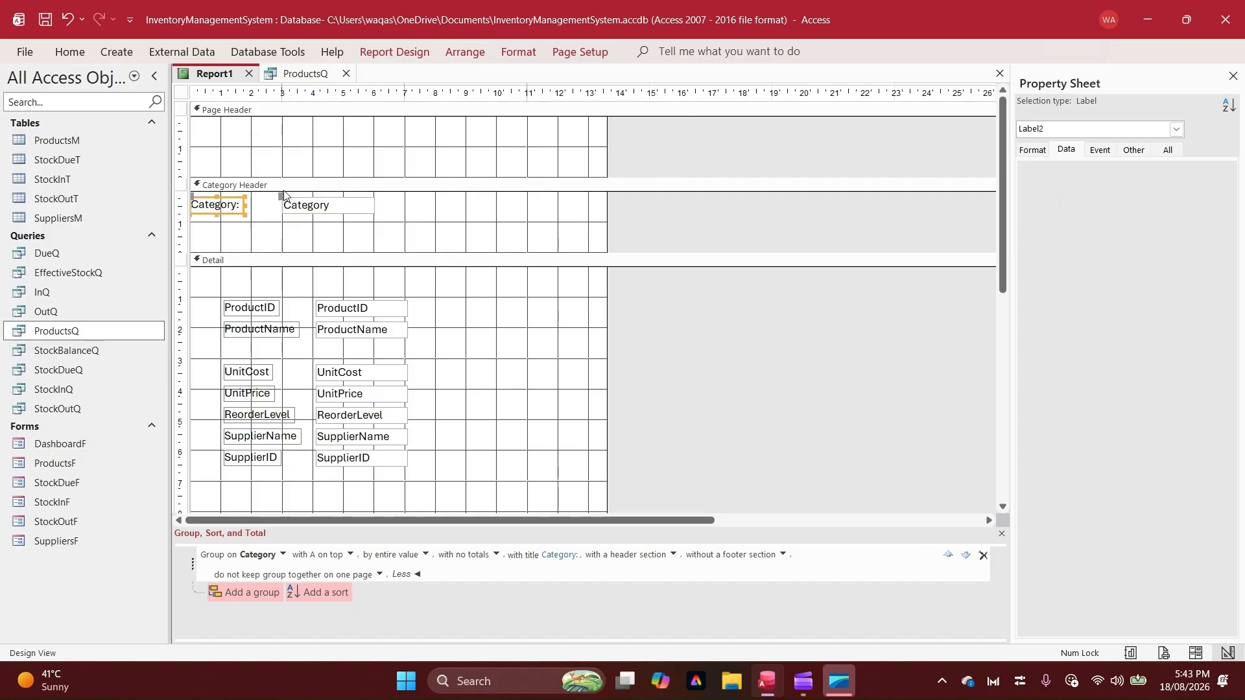
Move the Category text box beside its label in the Category Header and widen it to about 10 cm
{"action": "left_click_drag", "start_coordinate": [282, 195], "coordinate": [245, 195]}
{"action": "left_click", "coordinate": [339, 208]}
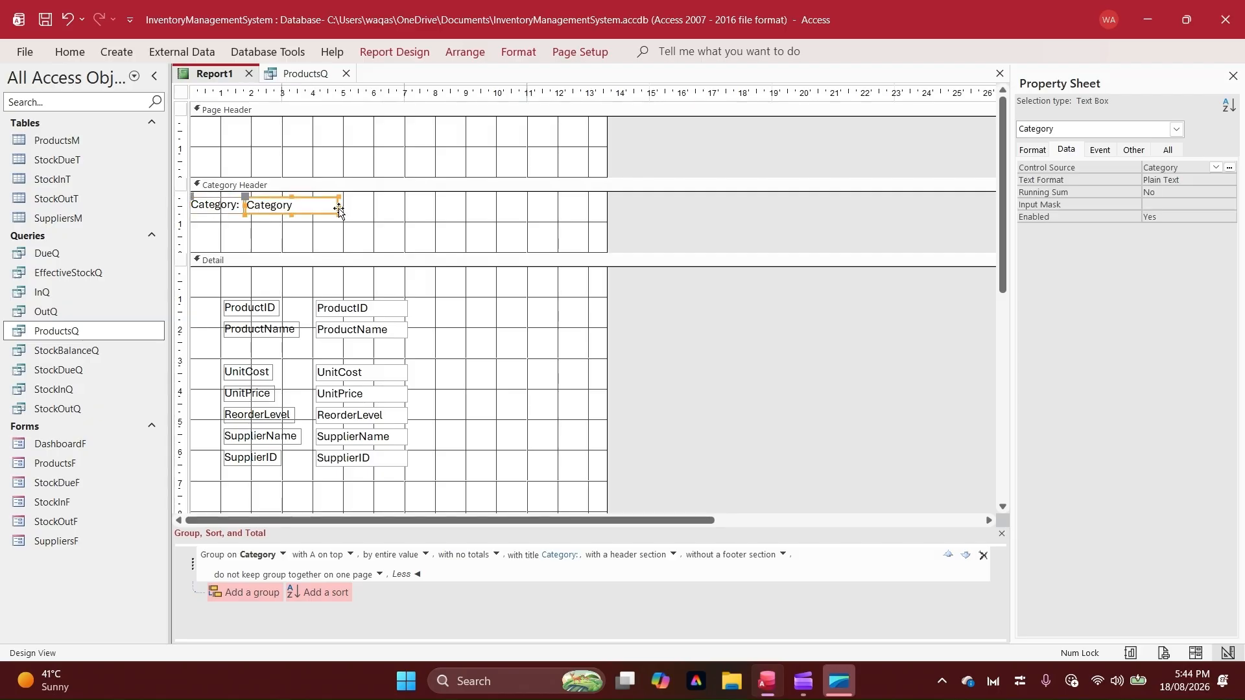
{"action": "left_click_drag", "start_coordinate": [339, 207], "coordinate": [556, 199]}
Set the font colour of the Category label and text box to Automatic and make both bold
{"action": "left_click_drag", "start_coordinate": [289, 229], "coordinate": [210, 207]}
{"action": "left_click", "coordinate": [67, 55]}
{"action": "left_click", "coordinate": [801, 108]}
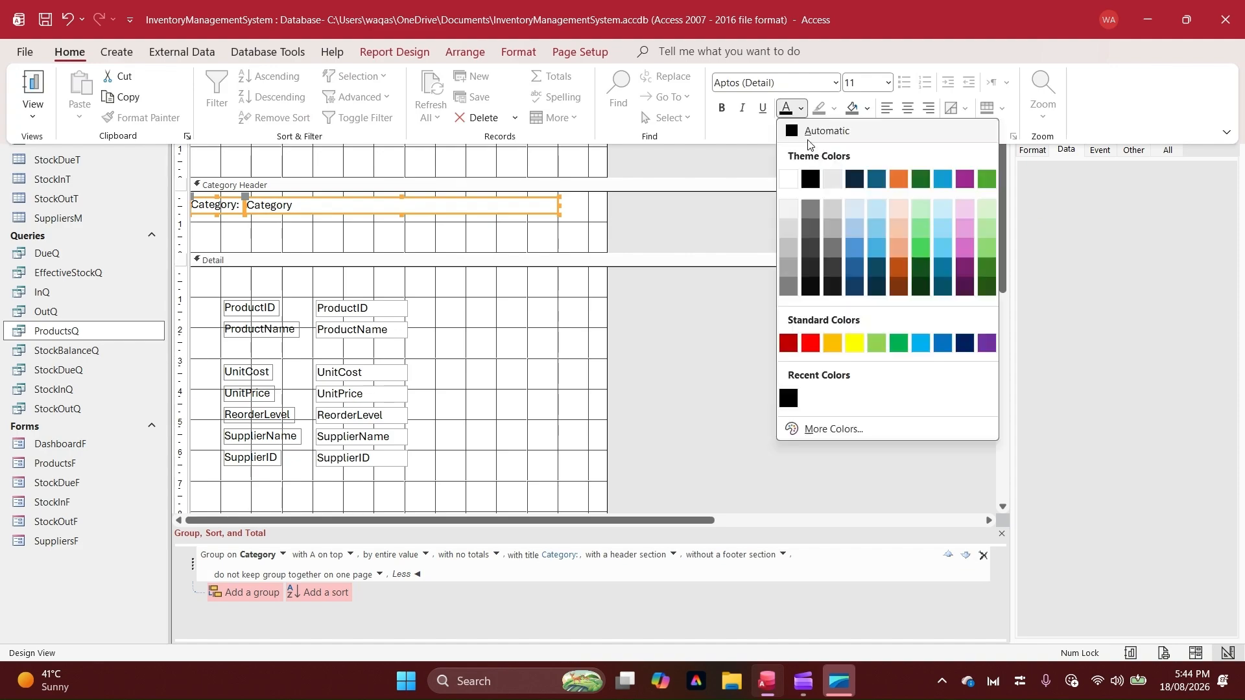
{"action": "left_click", "coordinate": [808, 138]}
{"action": "key", "text": "ctrl+b"}
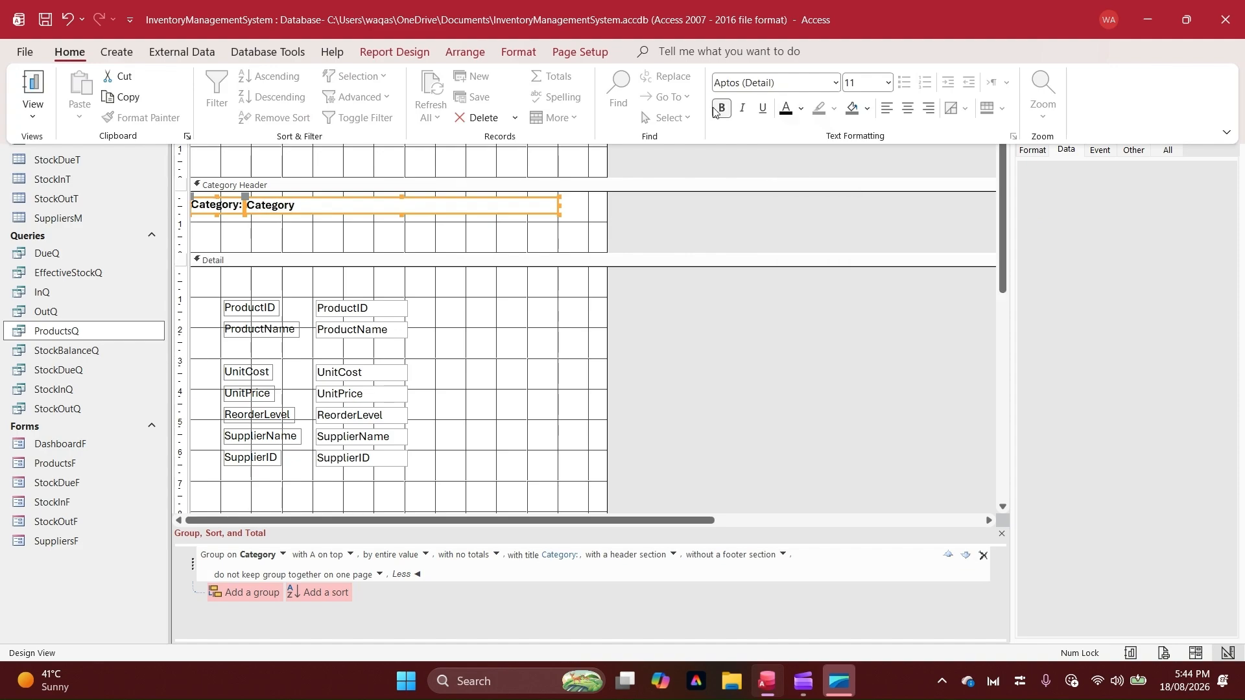
Reduce the height of the Category Header section to about 1 cm
{"action": "left_click", "coordinate": [332, 233]}
{"action": "left_click", "coordinate": [367, 215]}
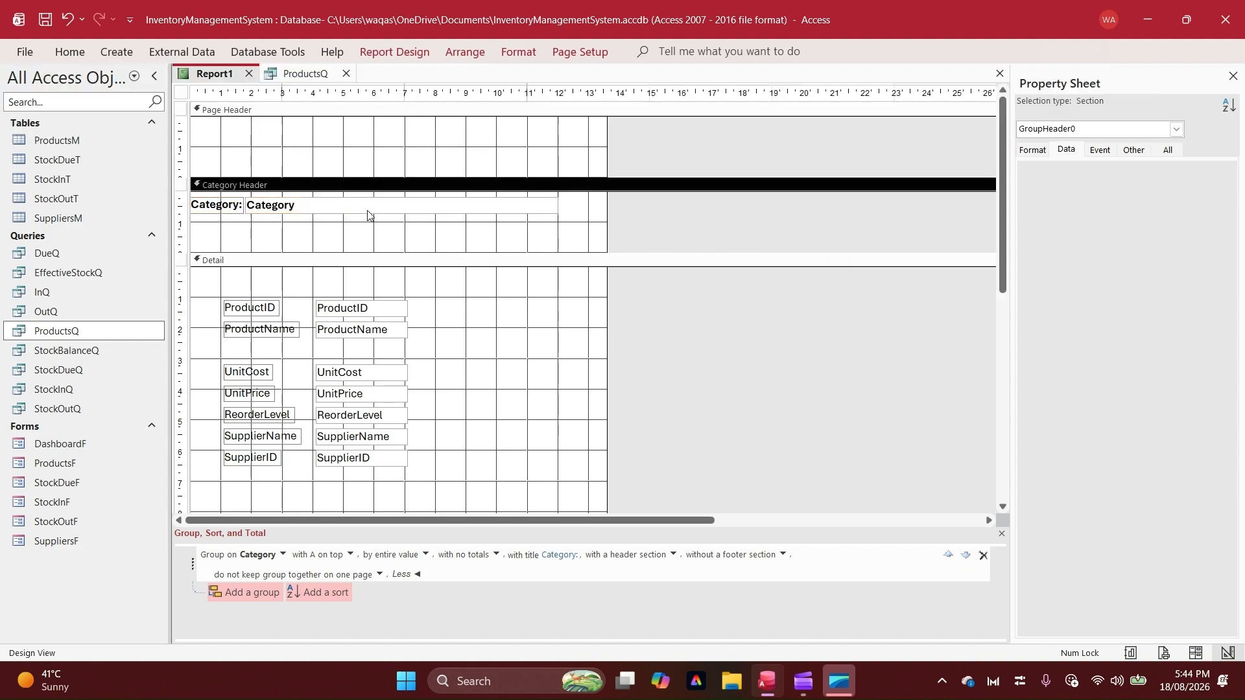
{"action": "left_click", "coordinate": [350, 252]}
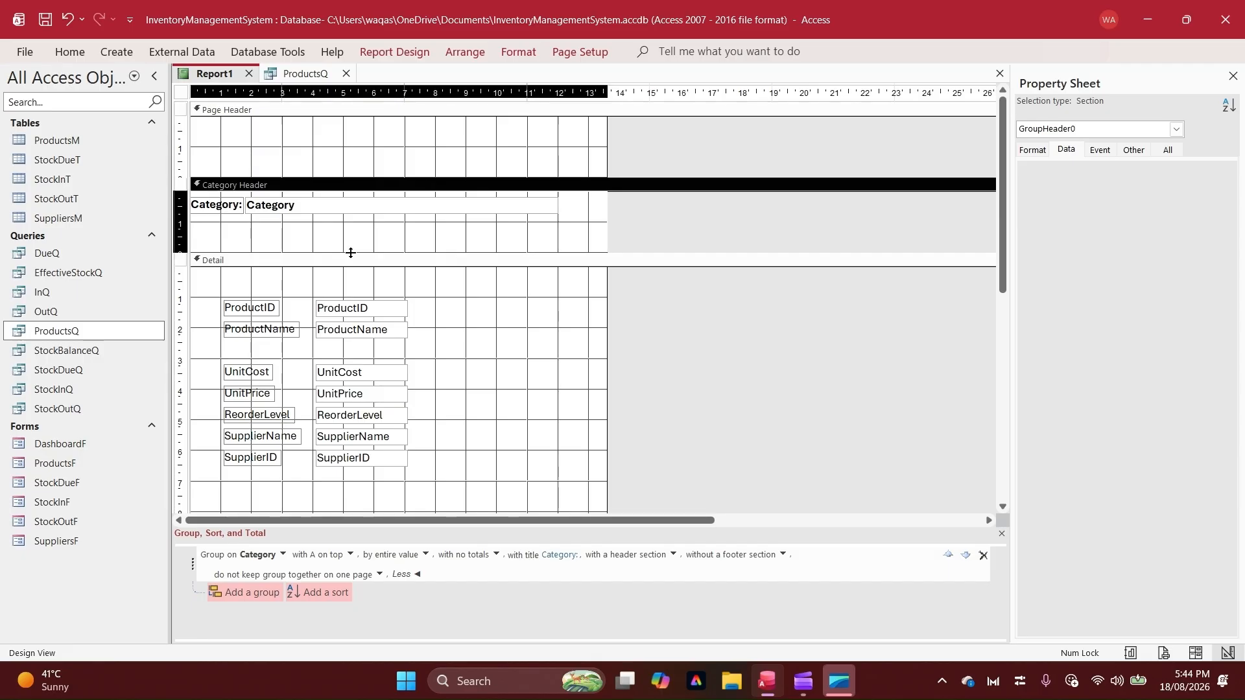
{"action": "left_click_drag", "start_coordinate": [350, 252], "coordinate": [350, 221]}
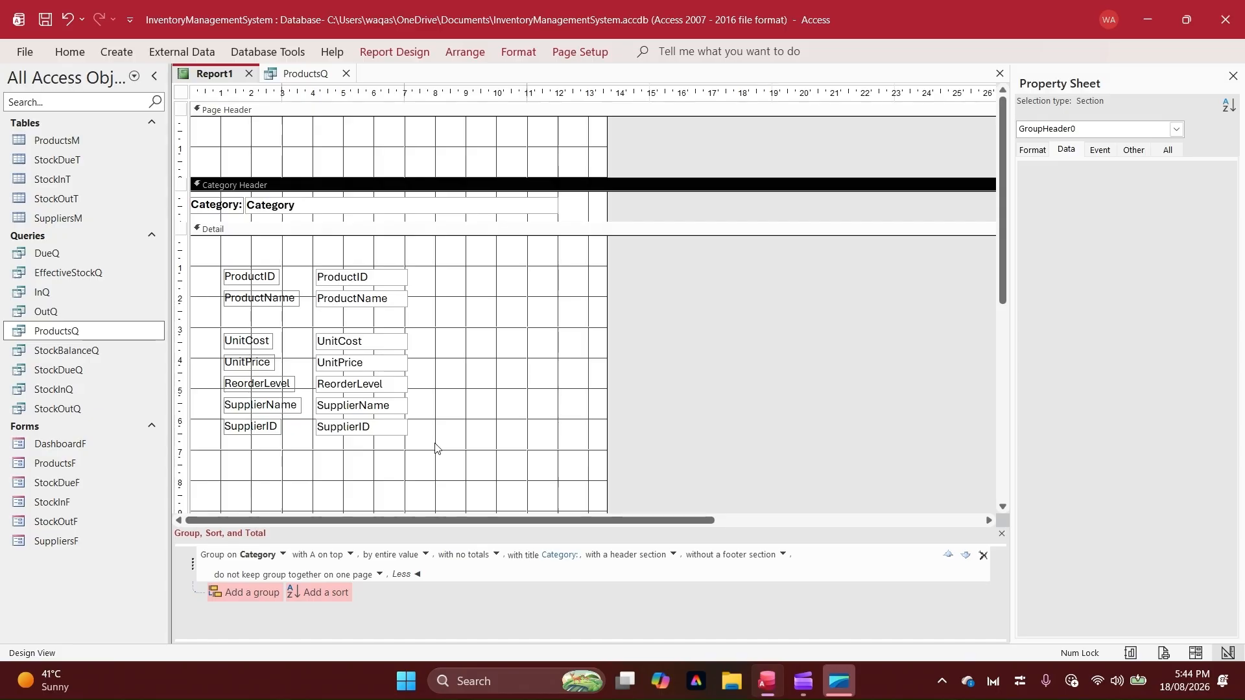
Arrange all Detail fields and their labels in a tabular layout and shift it to the report's left edge
{"action": "left_click_drag", "start_coordinate": [434, 449], "coordinate": [239, 275]}
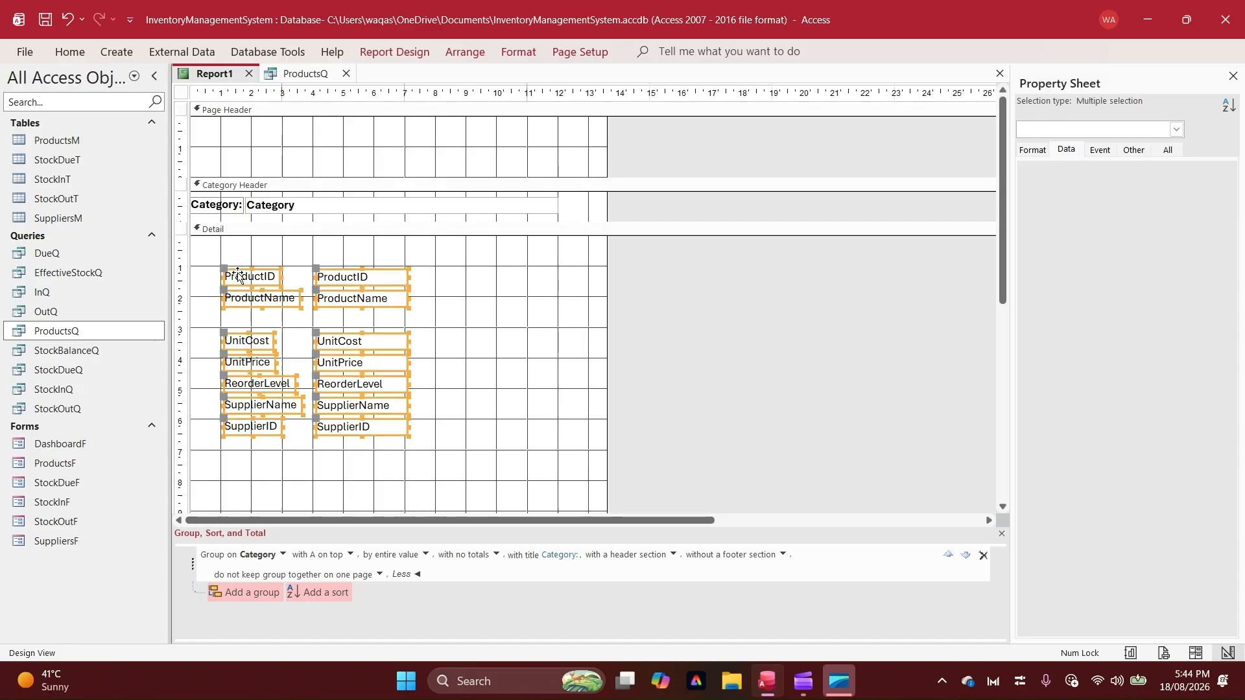
{"action": "right_click", "coordinate": [245, 277]}
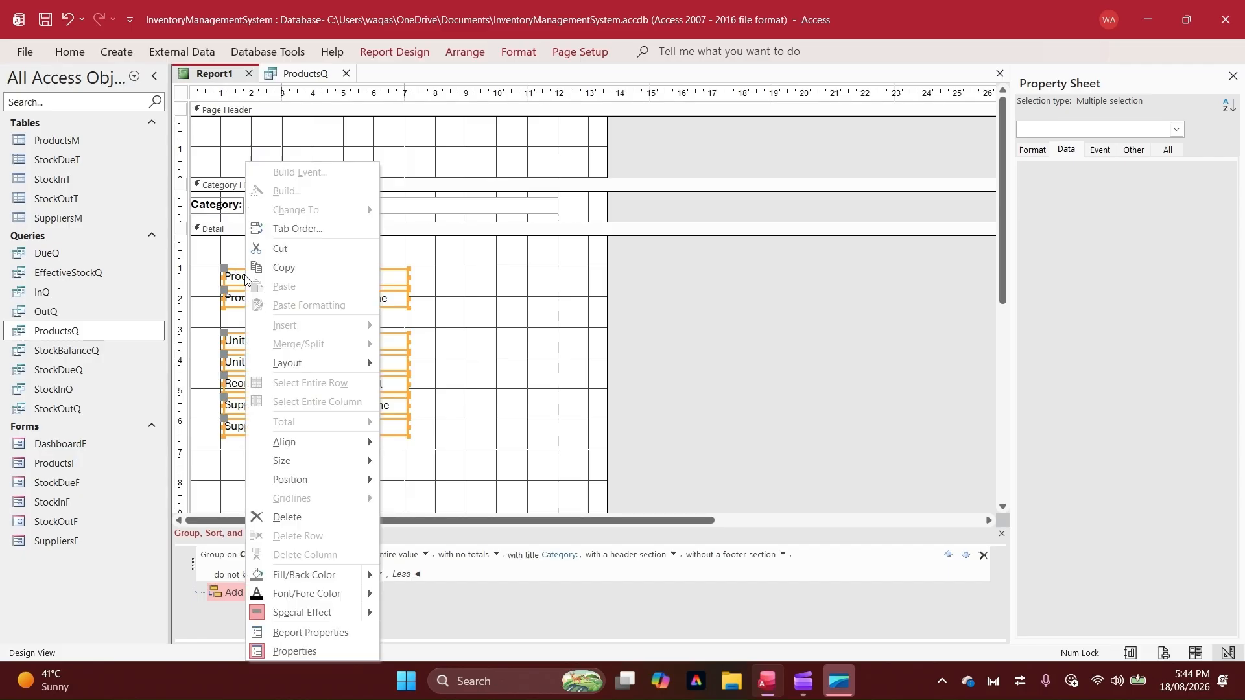
{"action": "mouse_move", "coordinate": [355, 367]}
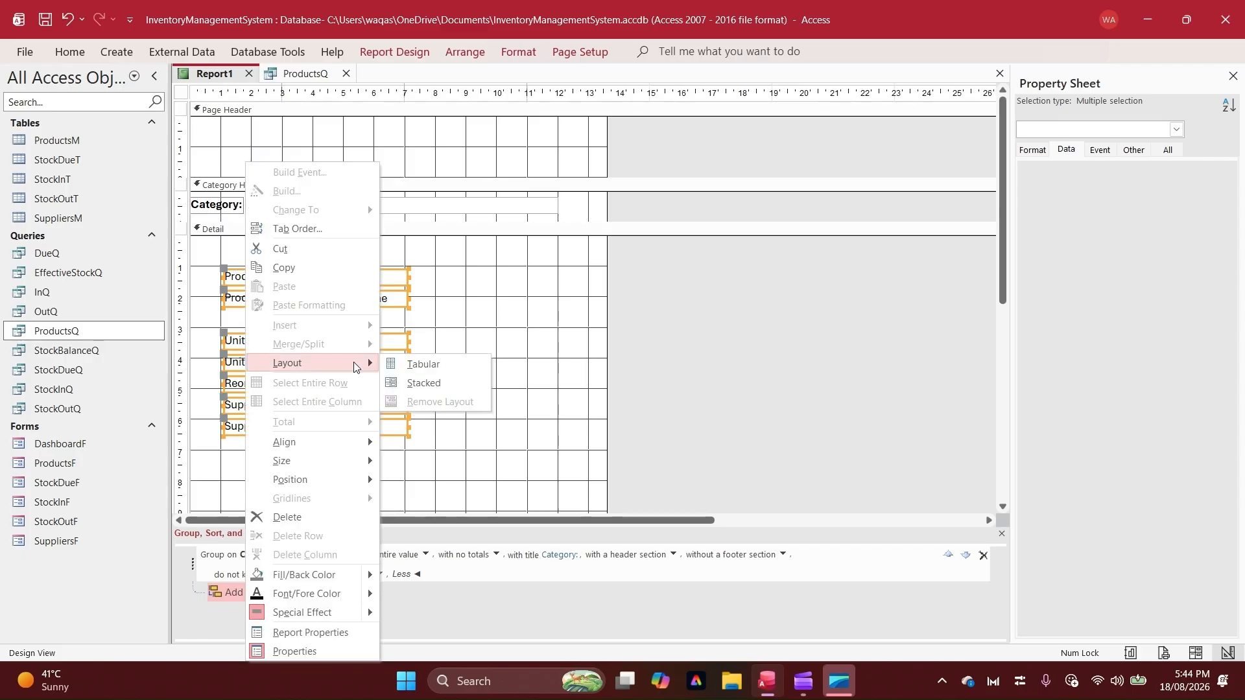
{"action": "left_click", "coordinate": [458, 371]}
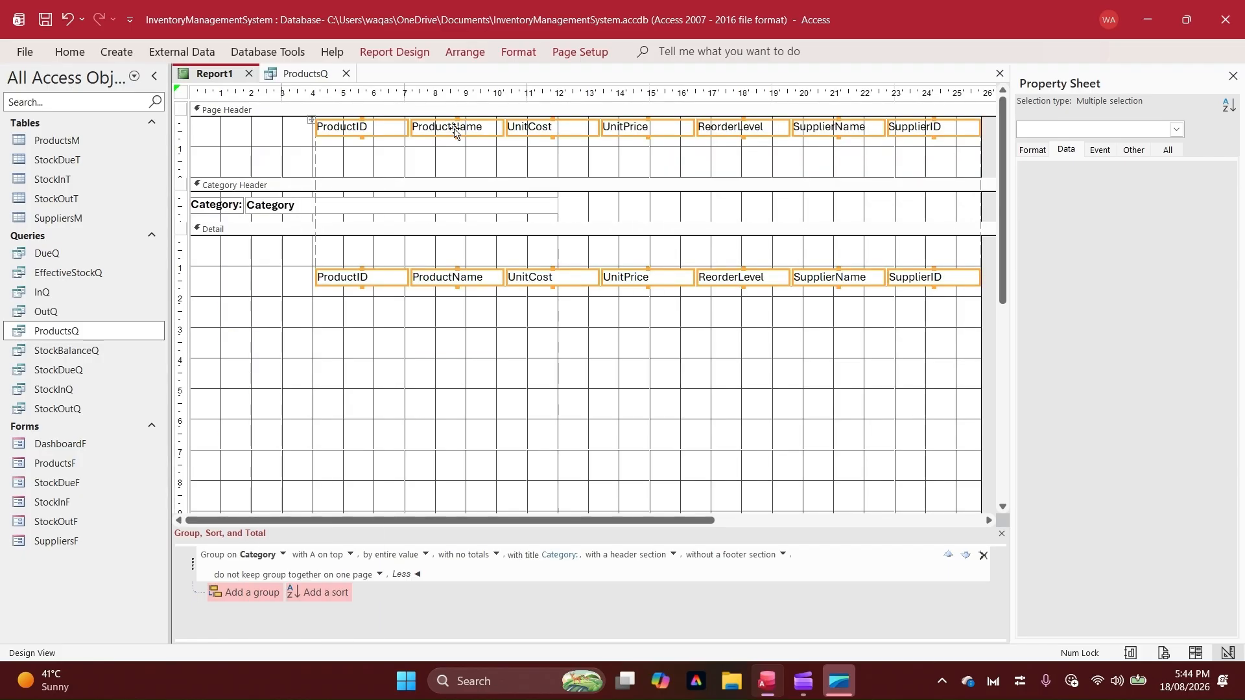
{"action": "left_click_drag", "start_coordinate": [456, 132], "coordinate": [326, 138]}
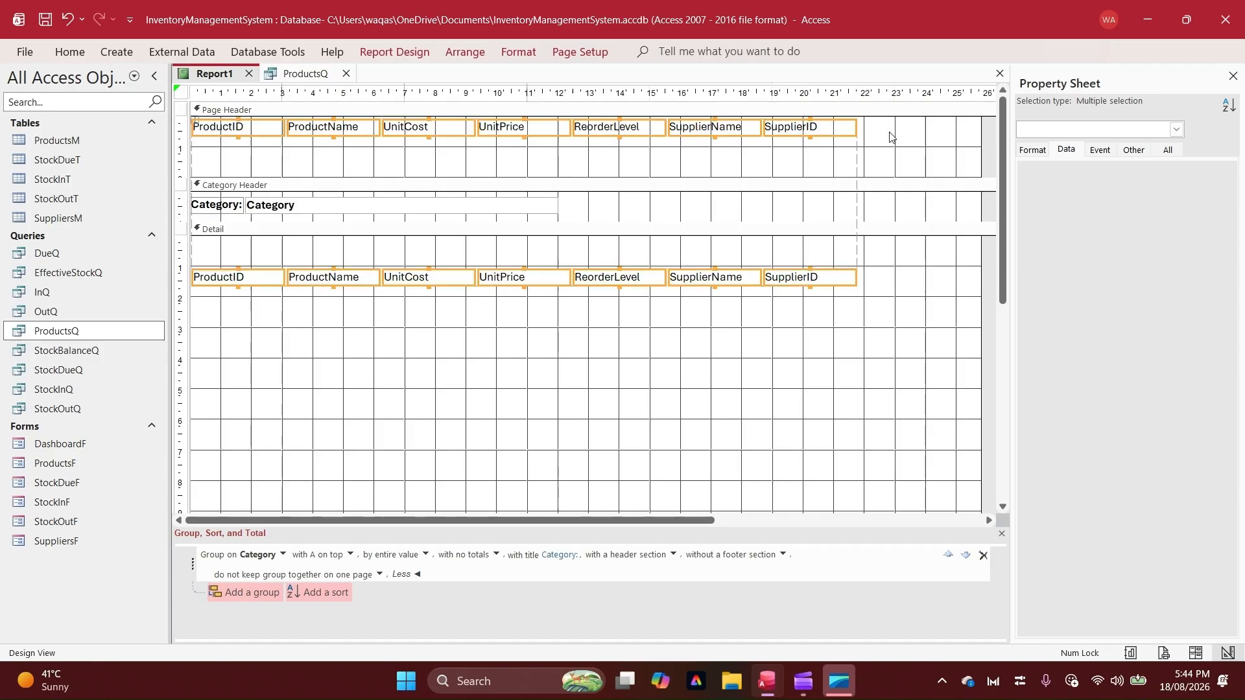
Narrow the ProductID column to about 1.9 cm
{"action": "left_click", "coordinate": [252, 126]}
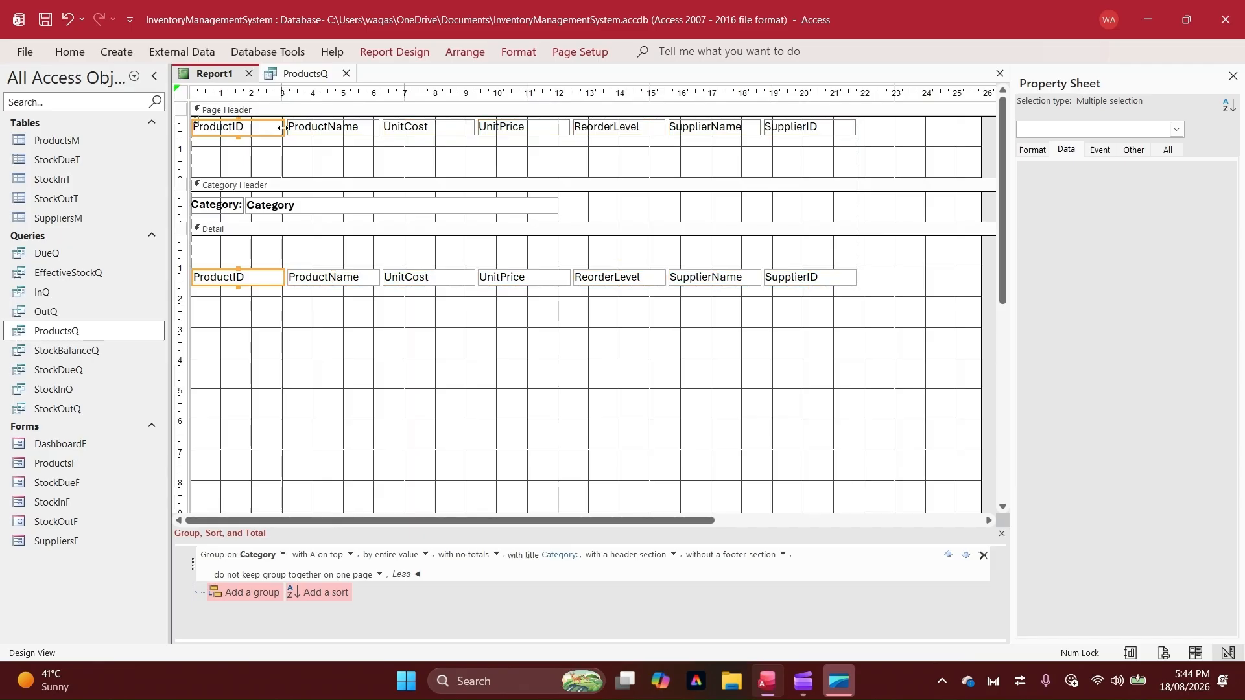
{"action": "left_click_drag", "start_coordinate": [283, 128], "coordinate": [246, 128]}
{"action": "left_click", "coordinate": [230, 126]}
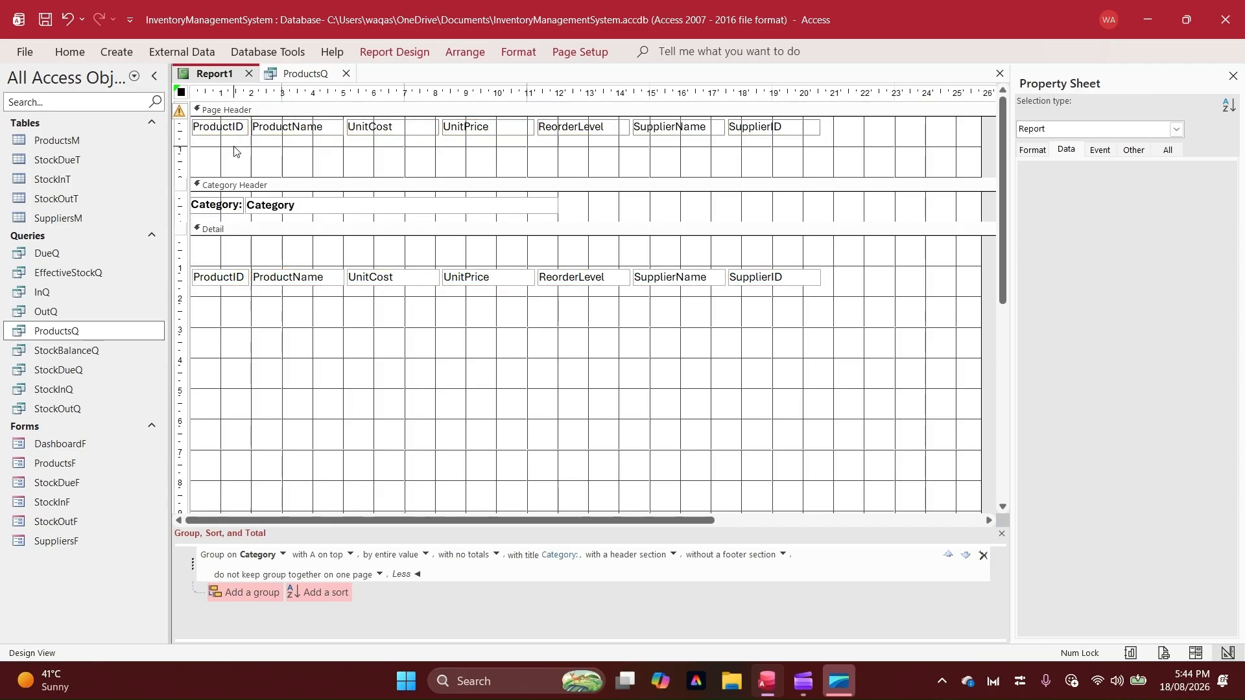
Reword the column labels as Product ID, Product Name, Unit Cost, Unit Price, Reorder Level and Supplier Name
{"action": "left_click", "coordinate": [230, 126]}
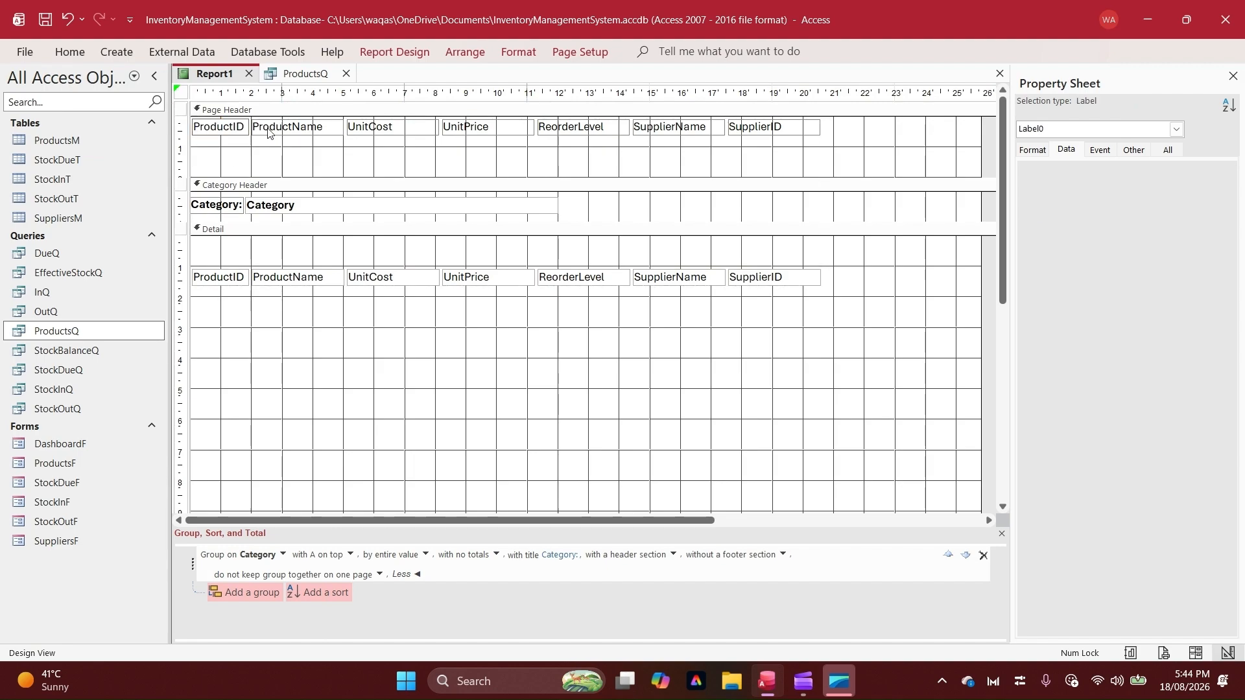
{"action": "key", "text": "Return"}
{"action": "left_click", "coordinate": [300, 126]}
{"action": "key", "text": "Return"}
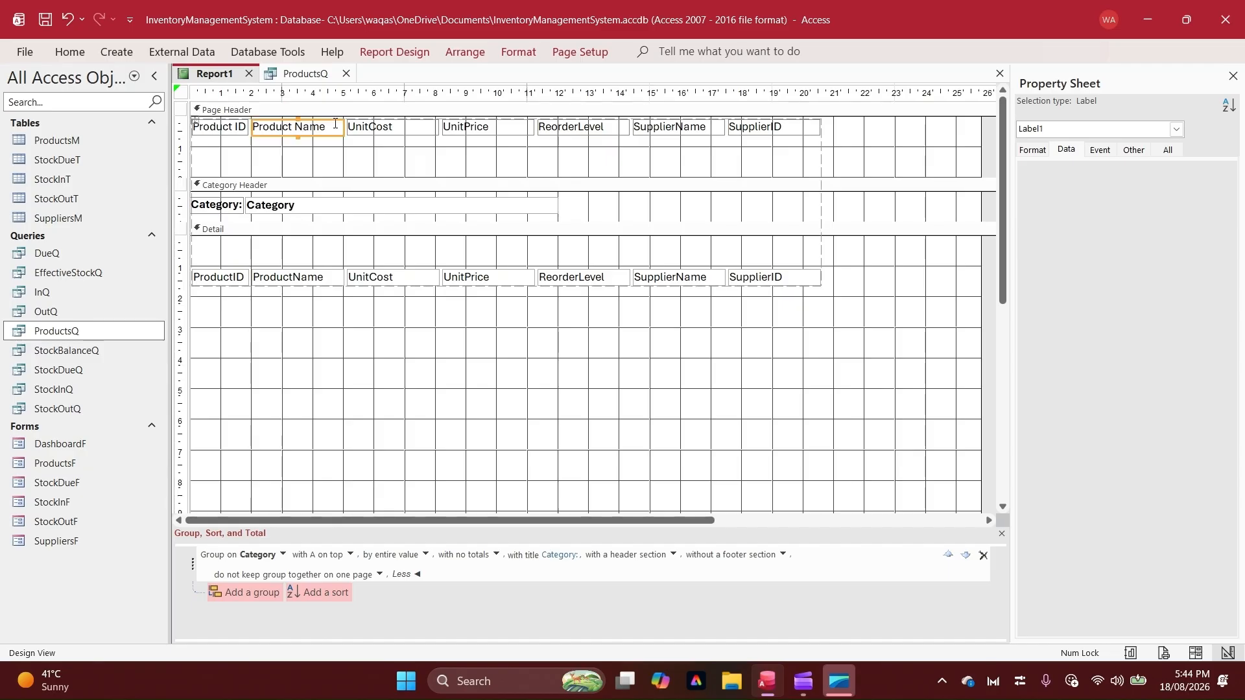
{"action": "left_click", "coordinate": [371, 127]}
{"action": "left_click", "coordinate": [371, 128]}
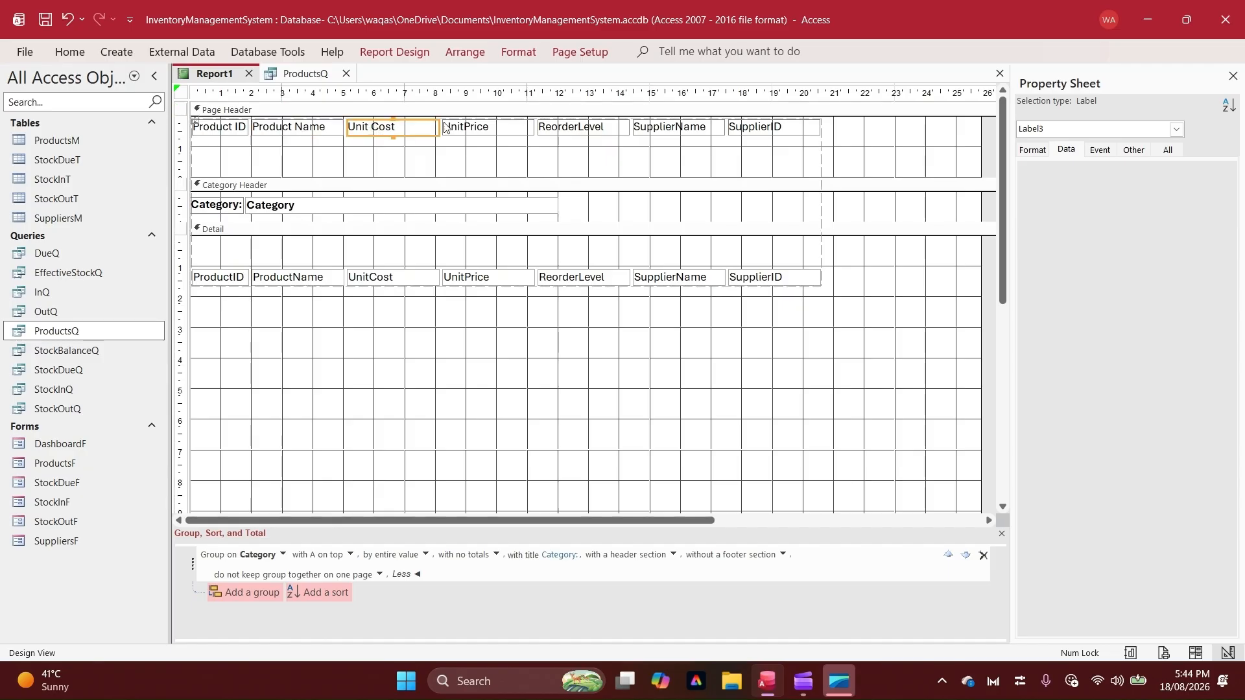
{"action": "left_click", "coordinate": [465, 124]}
{"action": "left_click", "coordinate": [465, 124]}
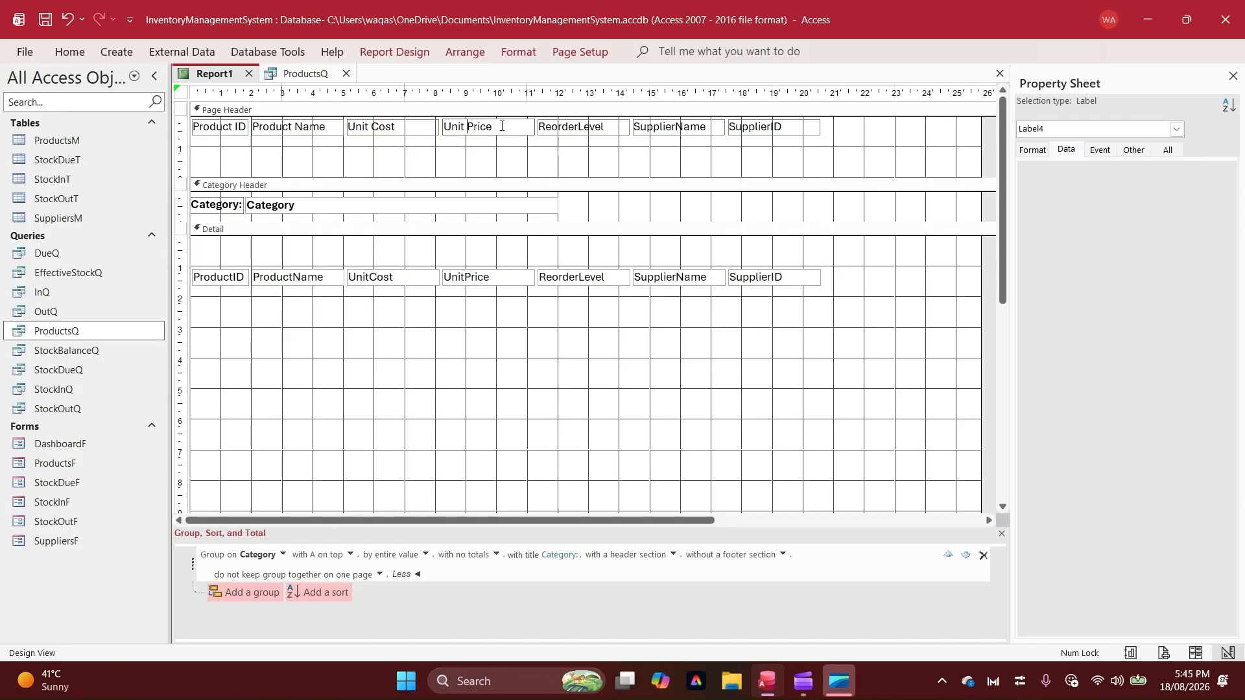
{"action": "key", "text": "Return"}
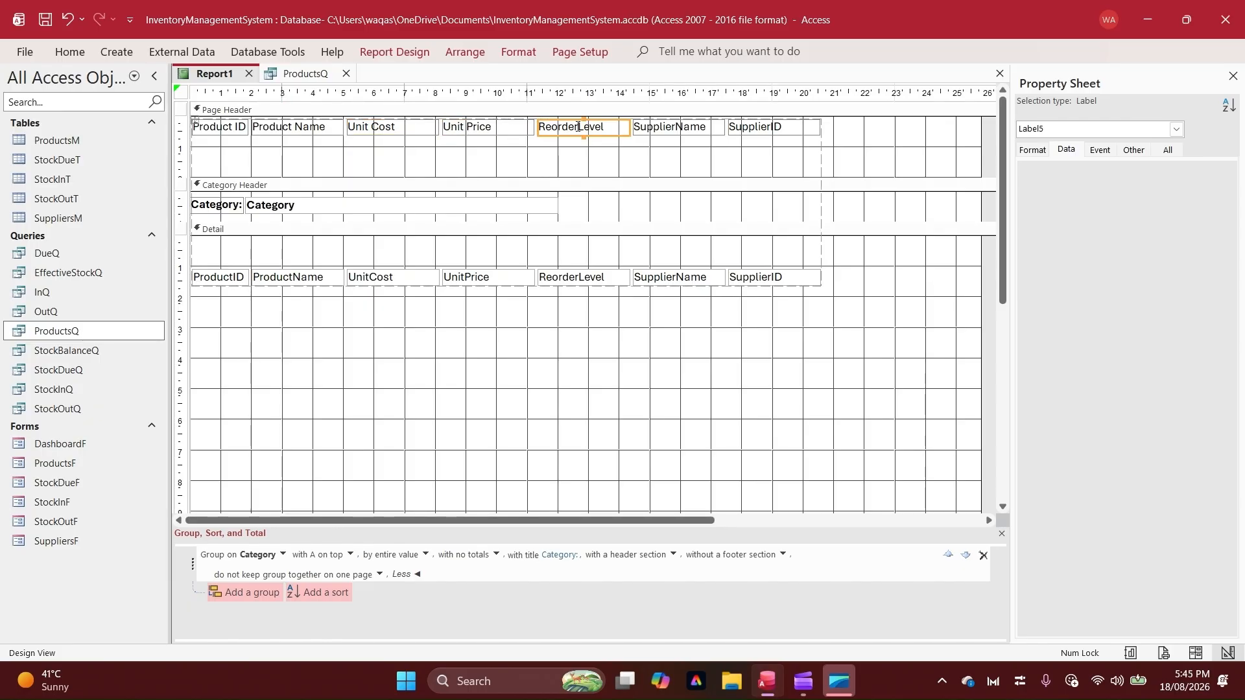
{"action": "left_click", "coordinate": [577, 127]}
{"action": "left_click", "coordinate": [679, 128]}
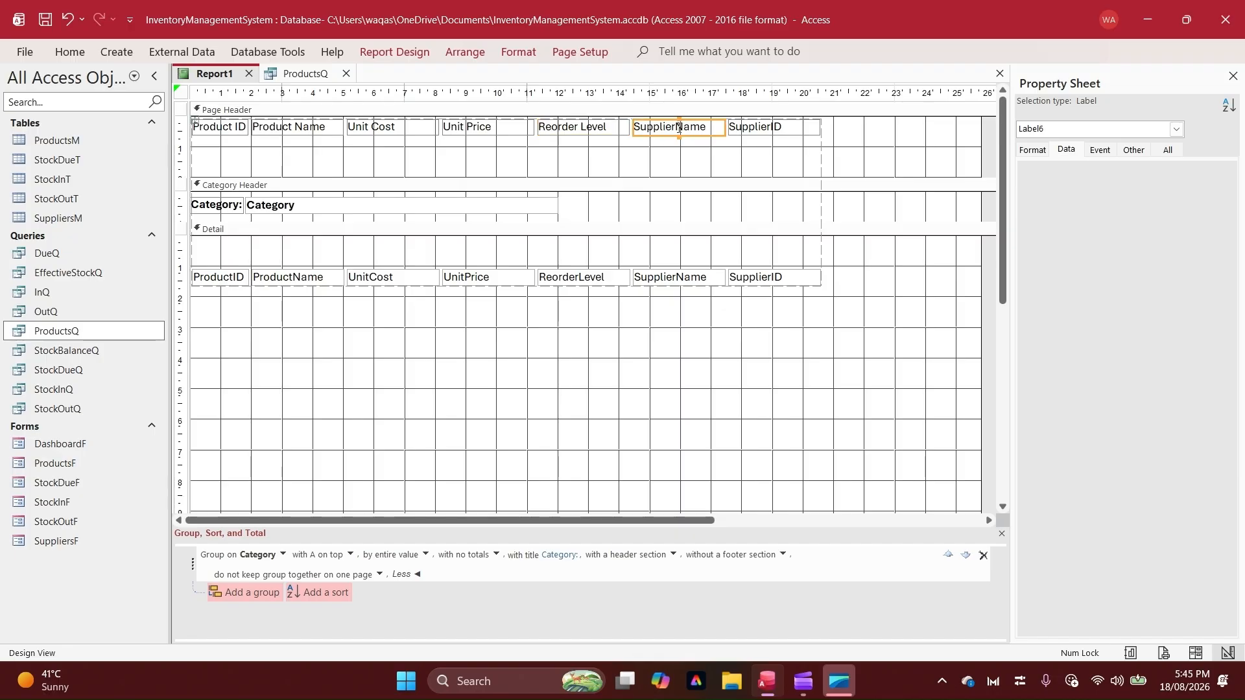
{"action": "left_click", "coordinate": [679, 128]}
Try to move the row of column labels from the Page Header down into the Category Header
{"action": "left_click_drag", "start_coordinate": [842, 127], "coordinate": [791, 296]}
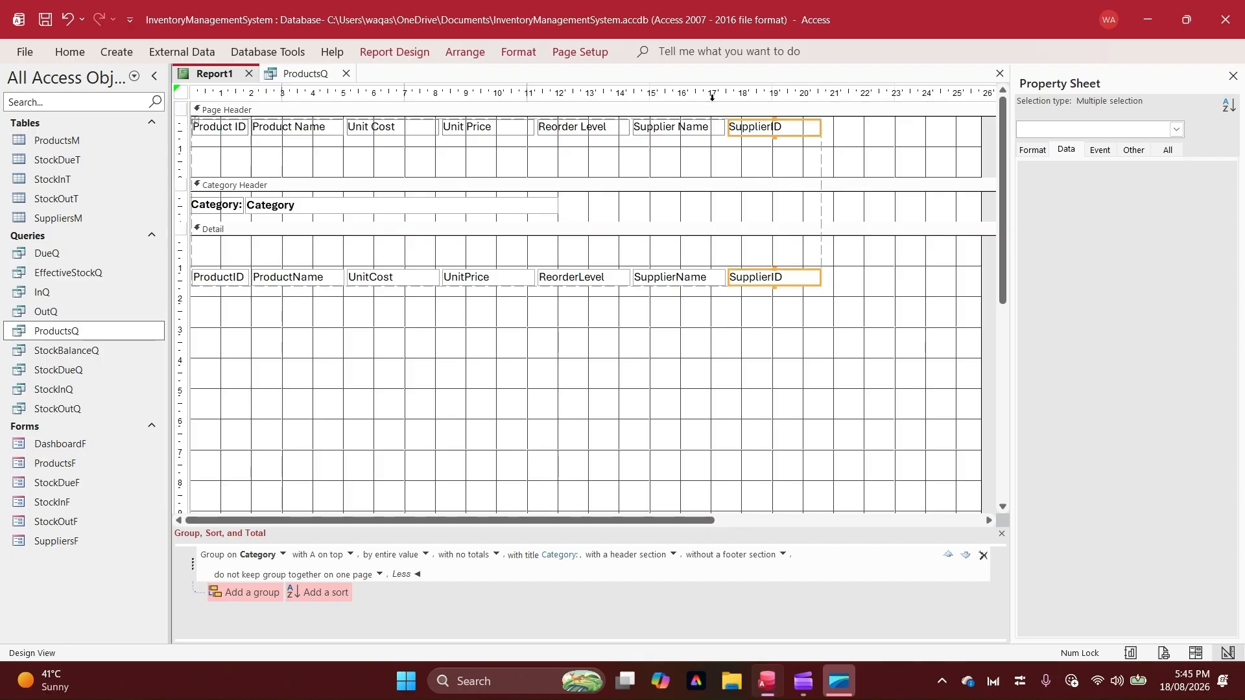
{"action": "left_click", "coordinate": [1043, 151]}
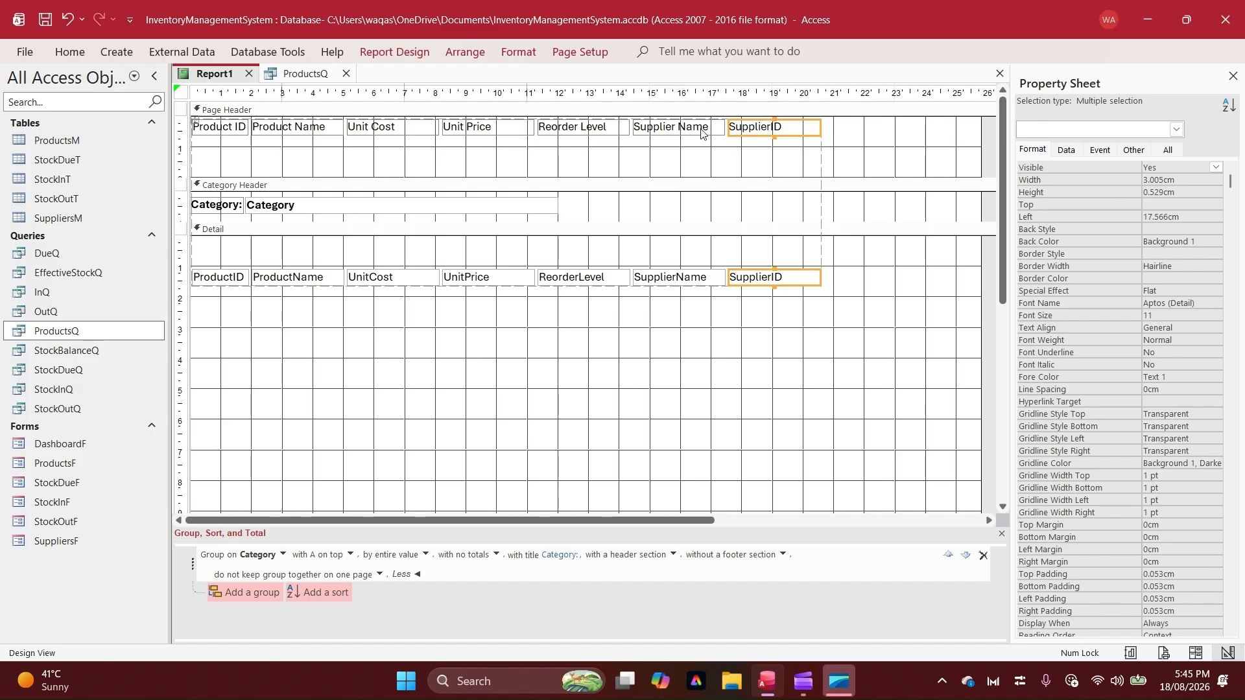
{"action": "left_click_drag", "start_coordinate": [883, 136], "coordinate": [234, 127]}
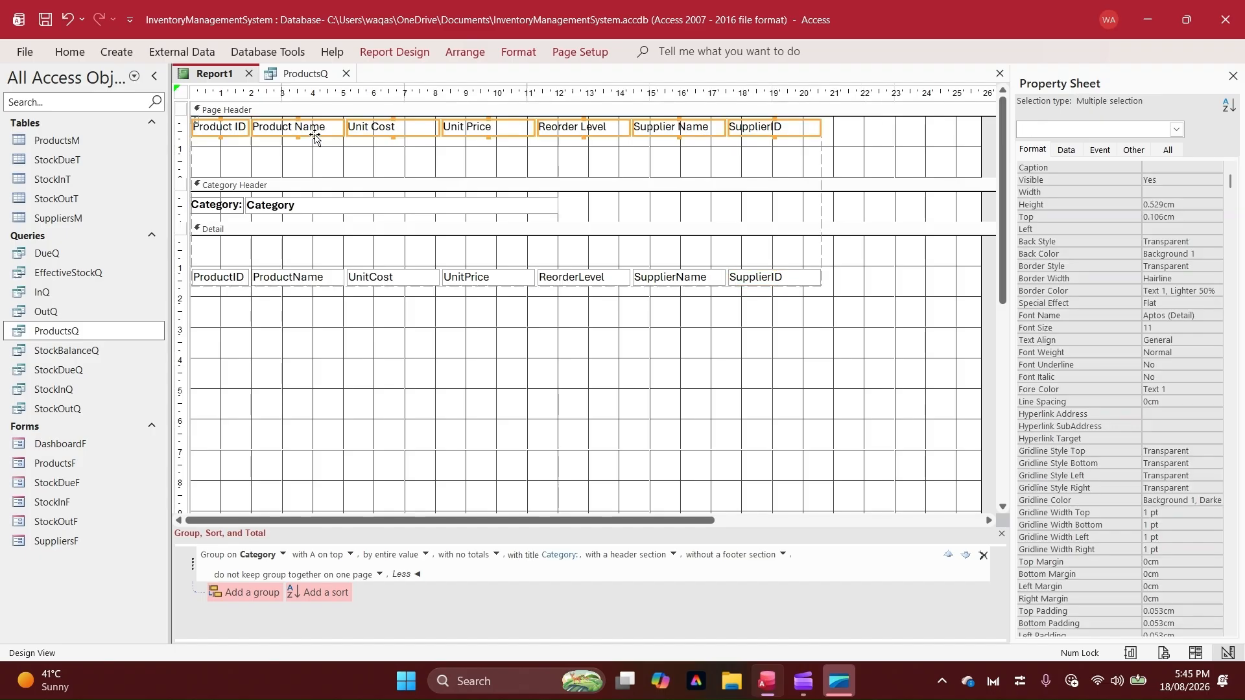
{"action": "left_click_drag", "start_coordinate": [316, 137], "coordinate": [290, 194]}
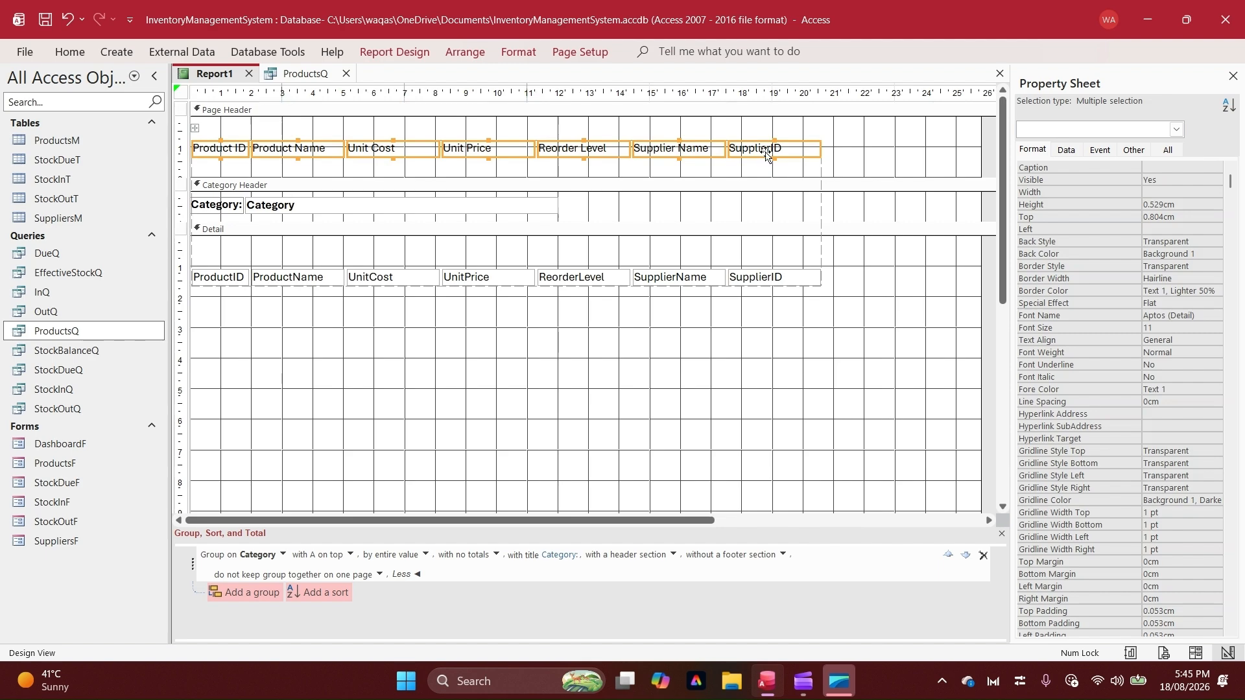
Remove the tabular layout from the column labels and their Detail fields
{"action": "left_click", "coordinate": [194, 128]}
{"action": "right_click", "coordinate": [222, 150]}
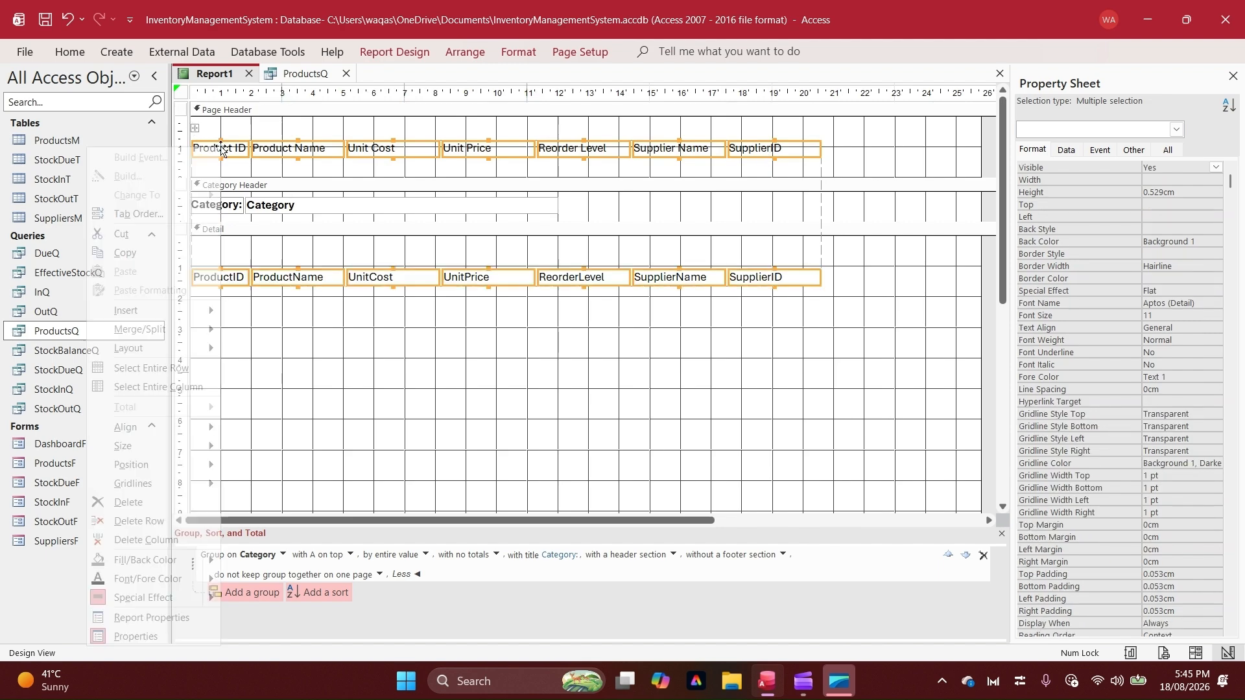
{"action": "mouse_move", "coordinate": [166, 346]}
{"action": "left_click", "coordinate": [300, 349]}
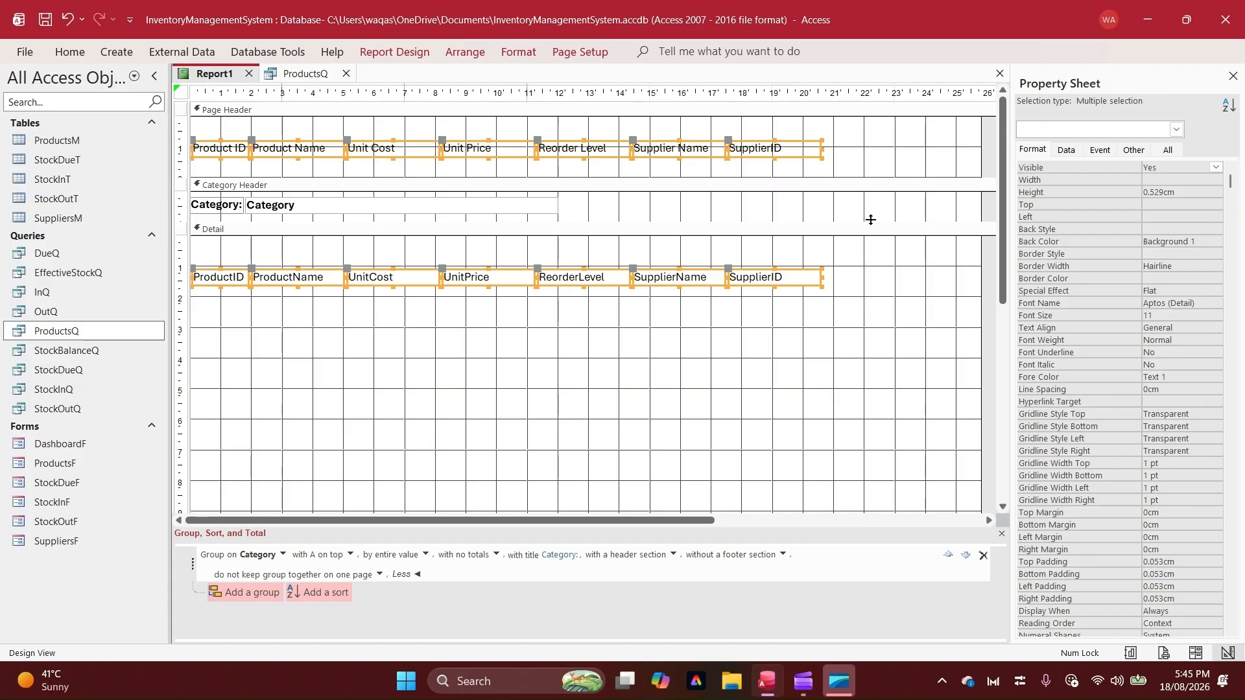
Enlarge the Category Header to about 2 cm and move the column labels from the Page Header to its lower edge
{"action": "left_click_drag", "start_coordinate": [870, 220], "coordinate": [873, 253]}
{"action": "left_click", "coordinate": [215, 146]}
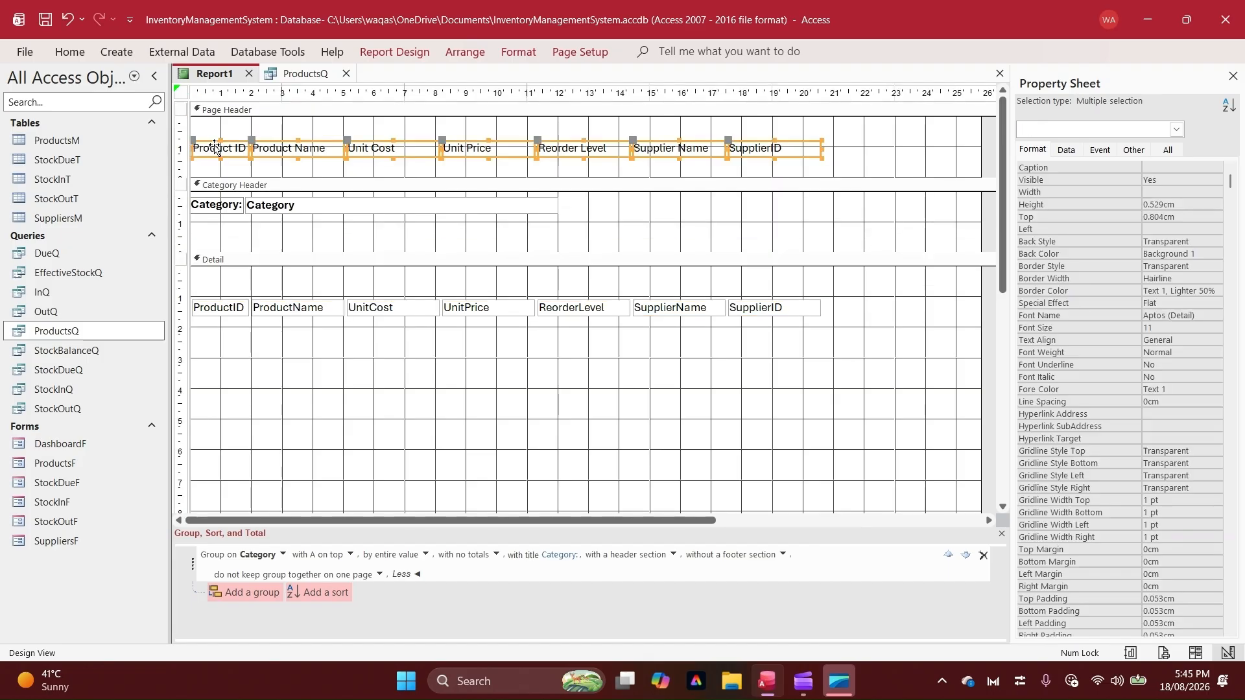
{"action": "left_click_drag", "start_coordinate": [215, 146], "coordinate": [224, 245]}
Move the fields to the top of Detail, then reapply a tabular layout to them and their labels, aligned with the left edge
{"action": "left_click_drag", "start_coordinate": [863, 351], "coordinate": [217, 275]}
{"action": "left_click_drag", "start_coordinate": [918, 339], "coordinate": [222, 245]}
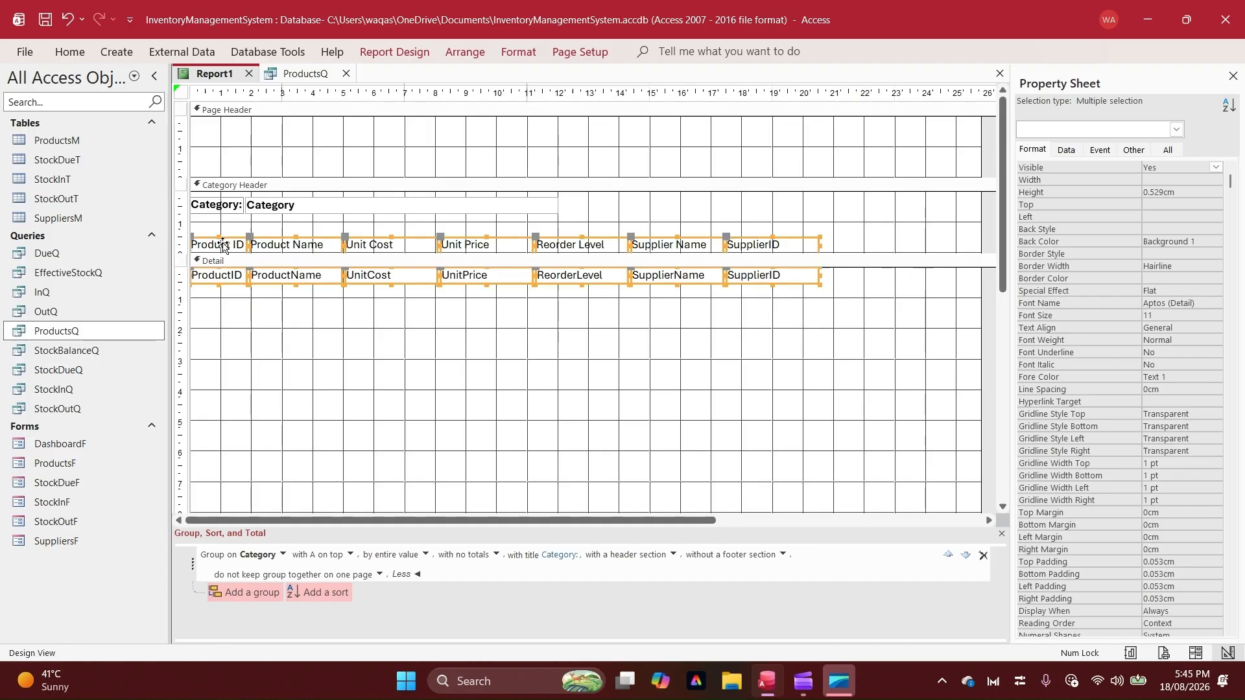
{"action": "right_click", "coordinate": [222, 245]}
{"action": "mouse_move", "coordinate": [324, 367]}
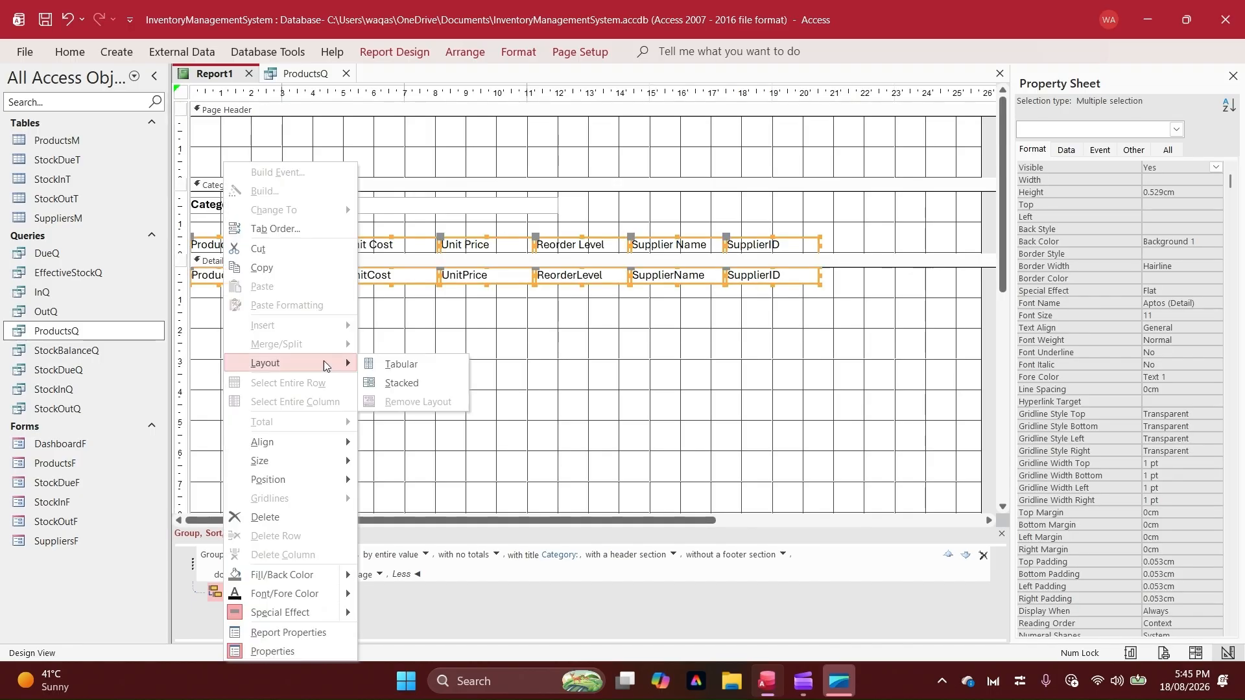
{"action": "left_click", "coordinate": [426, 364]}
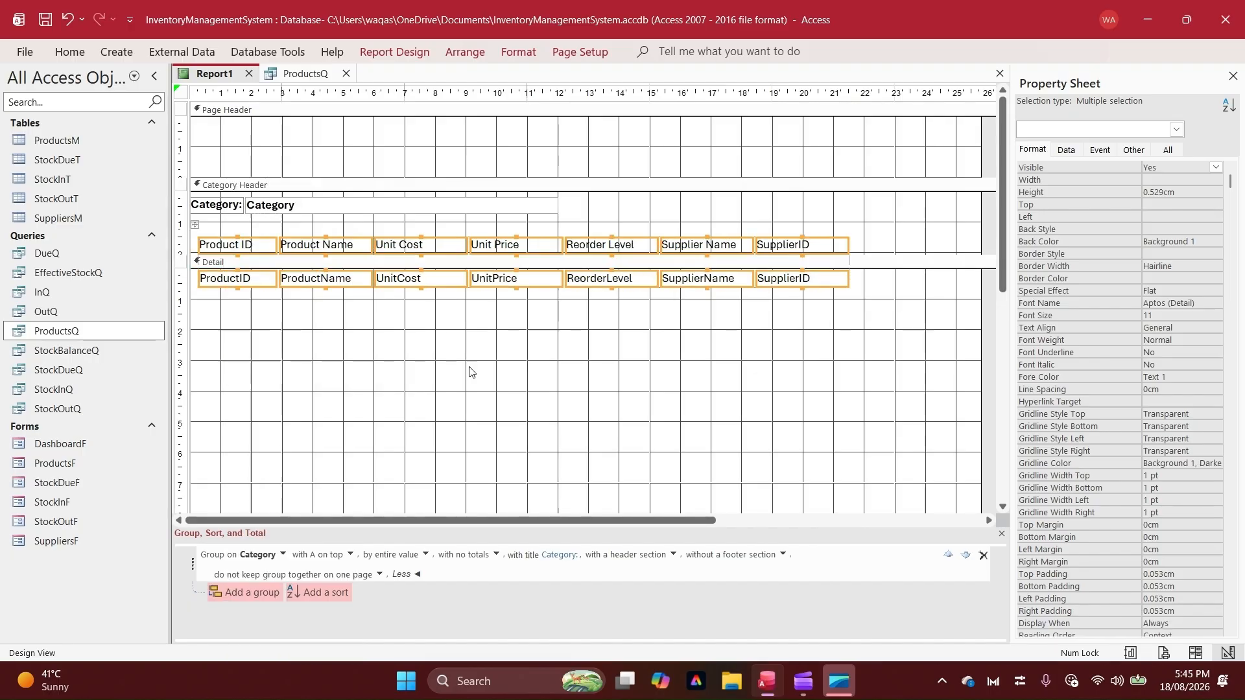
{"action": "left_click_drag", "start_coordinate": [252, 281], "coordinate": [230, 280]}
Narrow the report to the width of its columns and hide the SupplierID column with Visible set to No and width 0 cm
{"action": "left_click", "coordinate": [667, 339]}
{"action": "left_click_drag", "start_coordinate": [982, 231], "coordinate": [798, 363]}
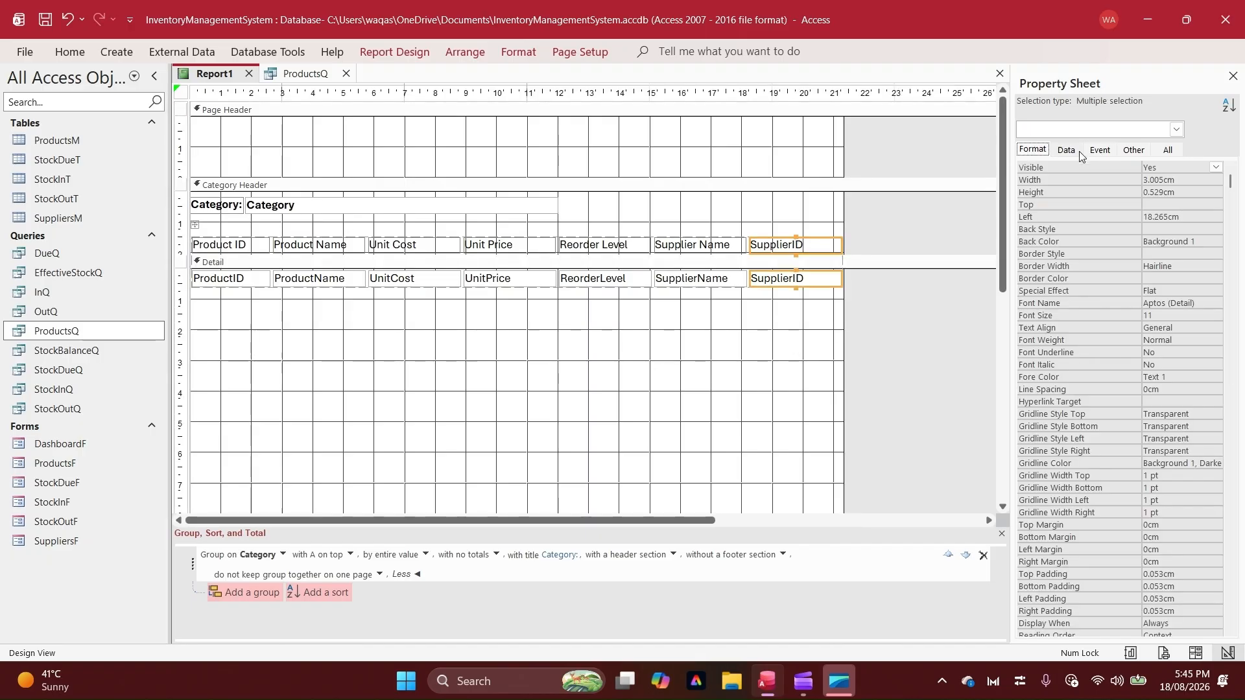
{"action": "double_click", "coordinate": [1178, 168]}
{"action": "left_click", "coordinate": [1067, 182]}
{"action": "type", "text": "0"}
{"action": "key", "text": "Return"}
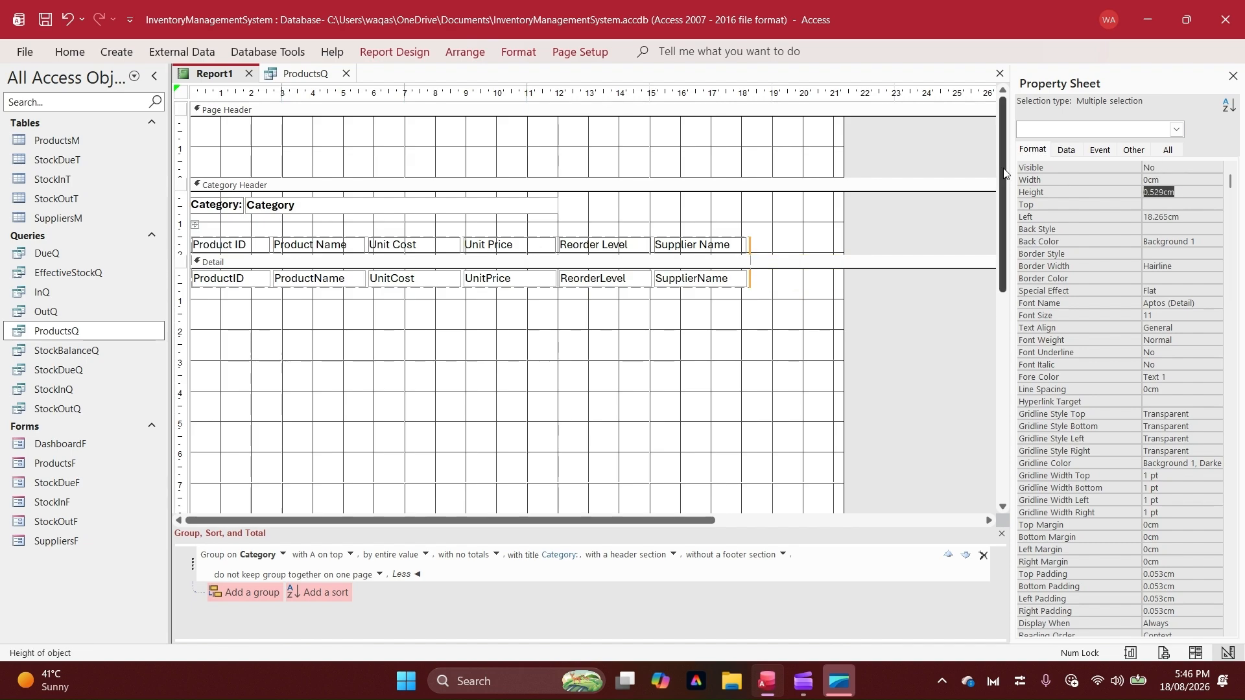
Widen the Supplier Name column to about 3.9 cm
{"action": "left_click", "coordinate": [734, 255]}
{"action": "left_click_drag", "start_coordinate": [744, 246], "coordinate": [772, 244]}
Shorten the Product ID column label to "ID" and narrow that column to about 1 cm
{"action": "left_click", "coordinate": [240, 252]}
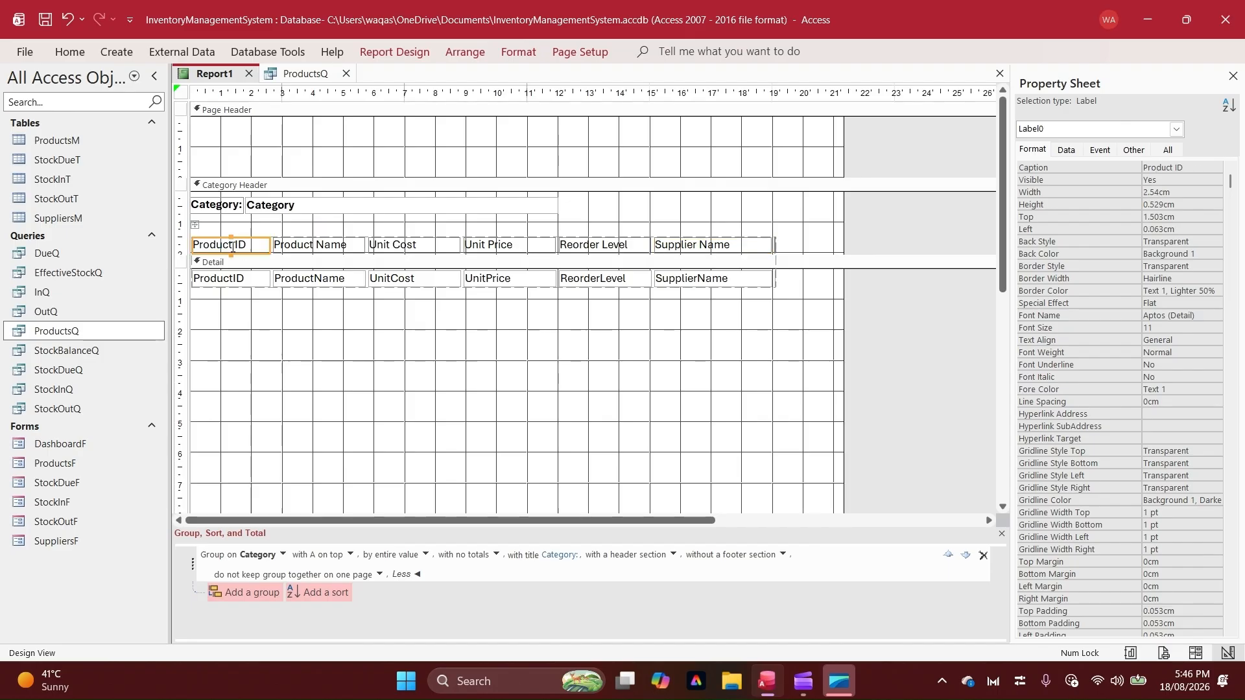
{"action": "left_click_drag", "start_coordinate": [235, 246], "coordinate": [163, 247]}
{"action": "key", "text": "BackSpace"}
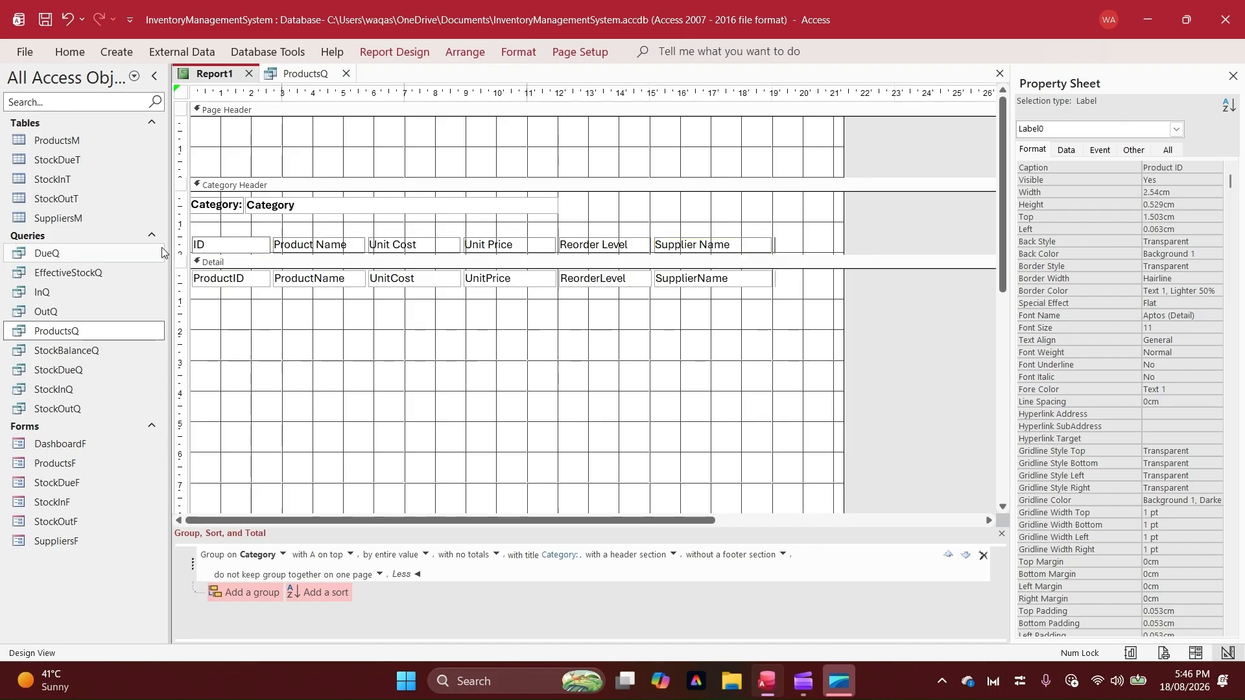
{"action": "key", "text": "Return"}
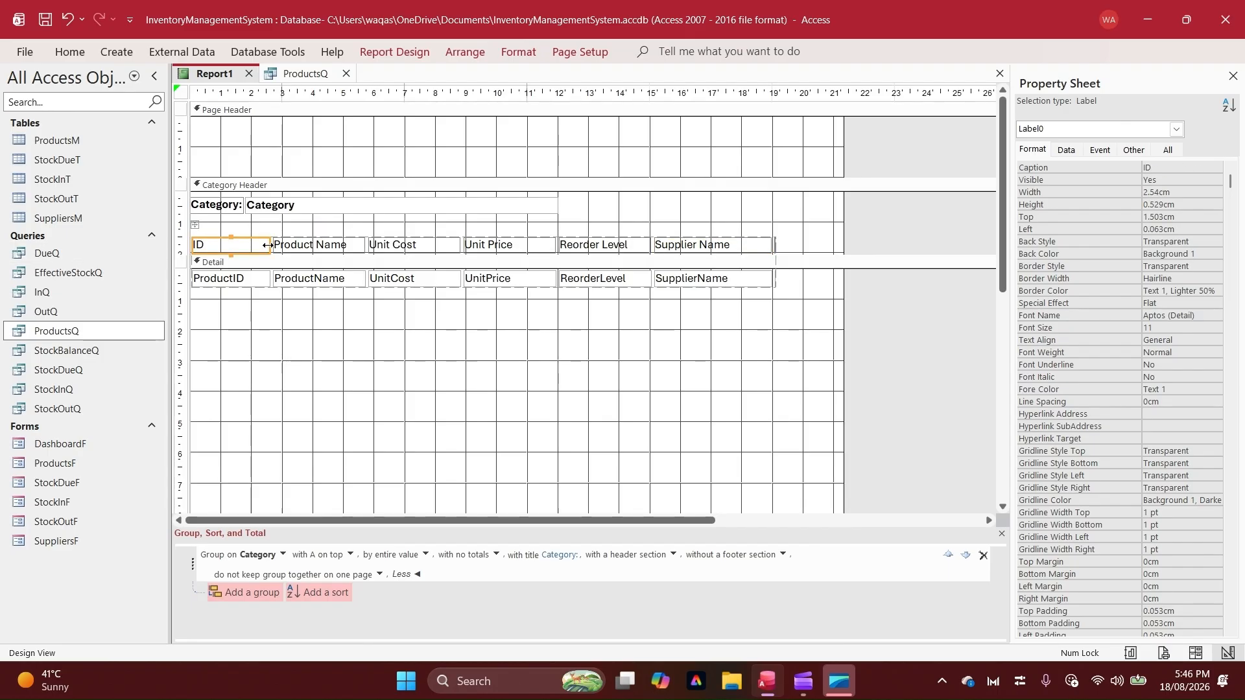
{"action": "left_click_drag", "start_coordinate": [267, 245], "coordinate": [221, 244]}
{"action": "left_click", "coordinate": [364, 337]}
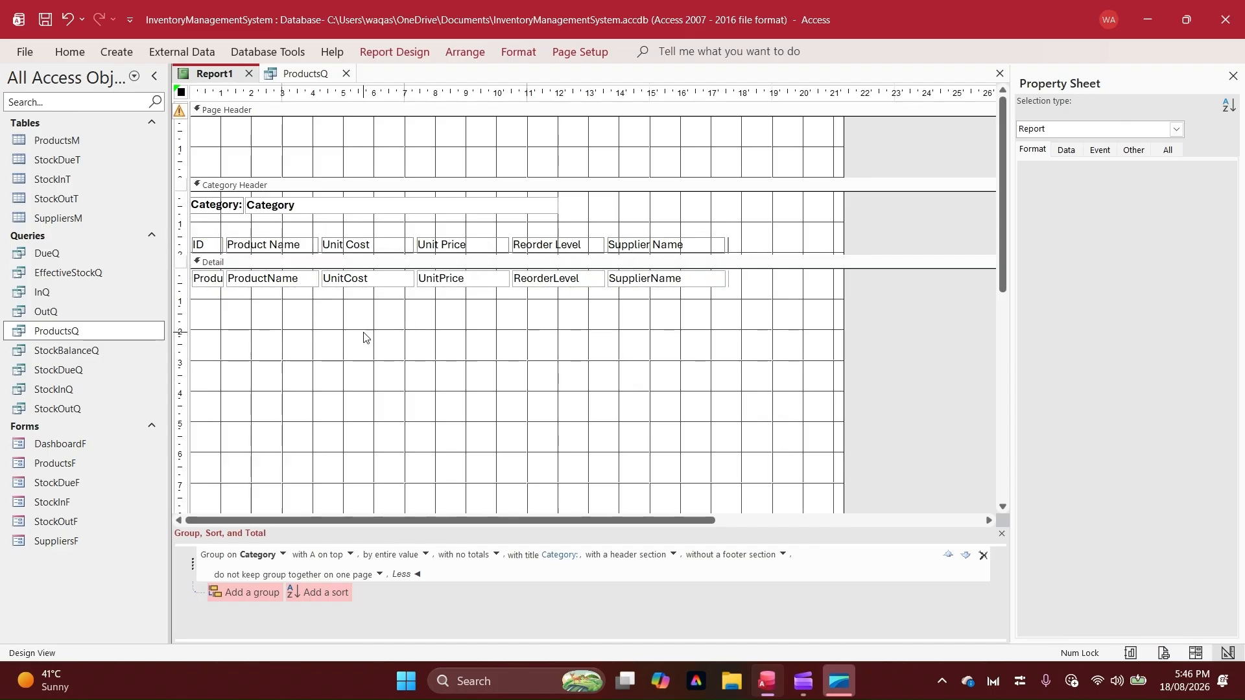
Narrow the Unit Price column, and narrow the Unit Cost column to about 2.5 cm
{"action": "left_click_drag", "start_coordinate": [364, 337], "coordinate": [453, 242]}
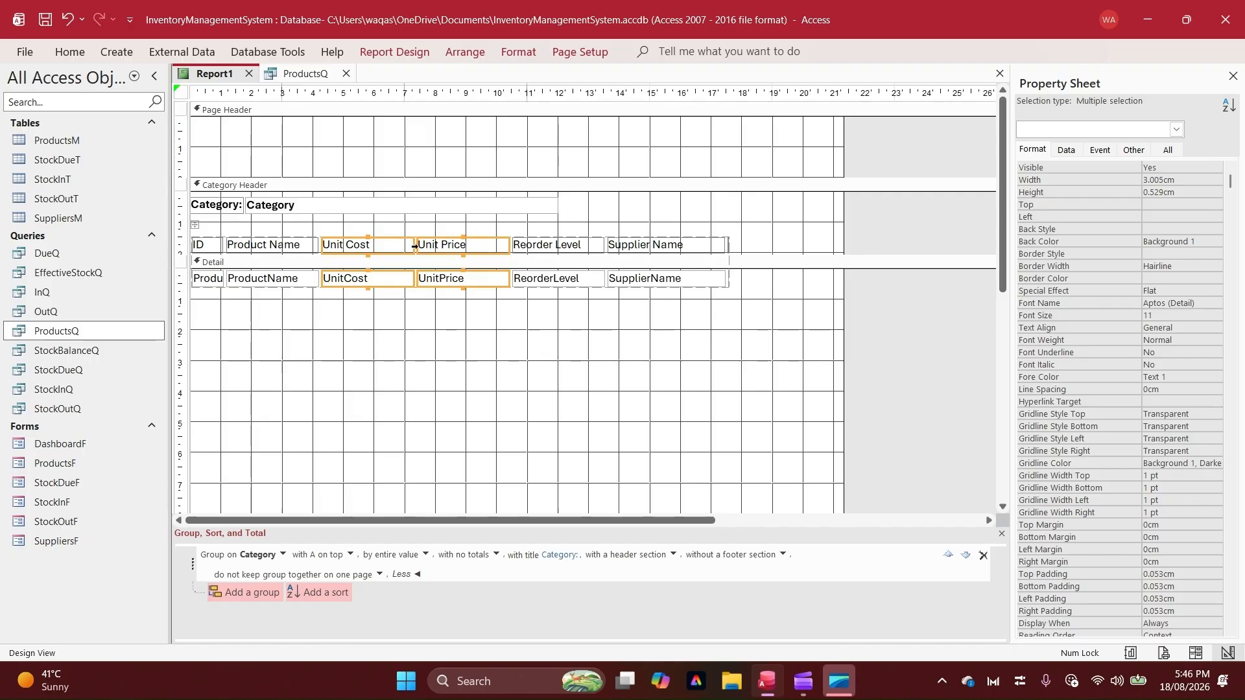
{"action": "left_click_drag", "start_coordinate": [414, 246], "coordinate": [391, 247]}
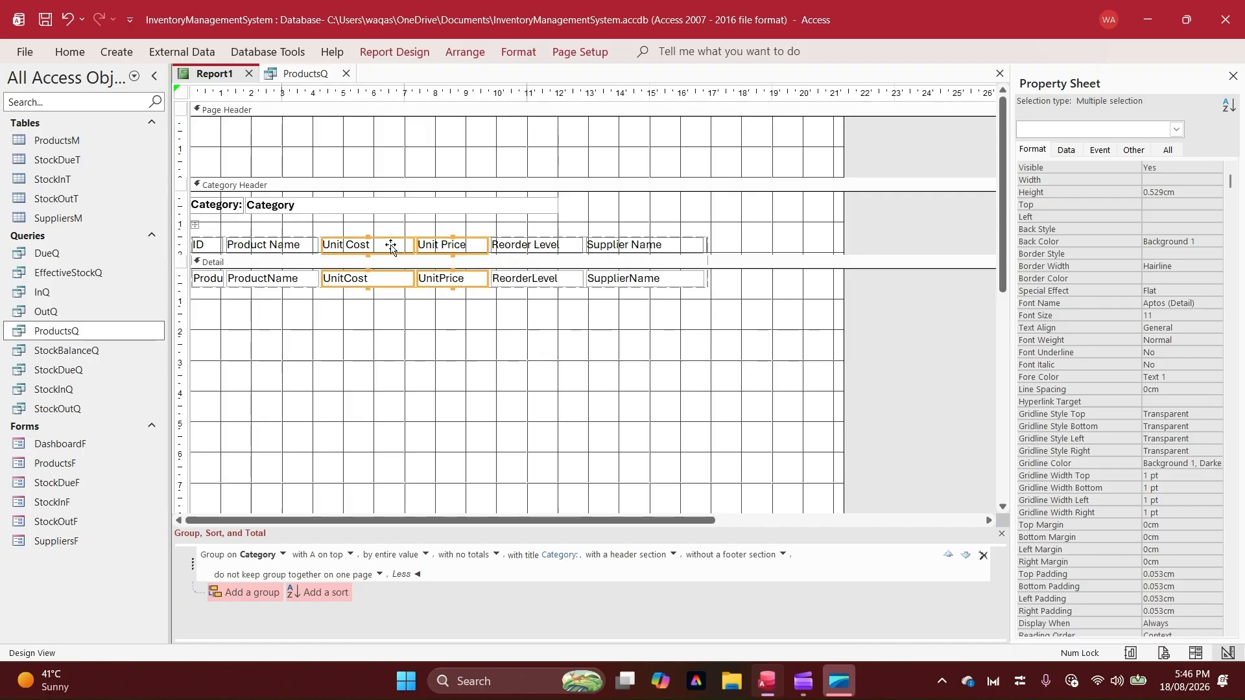
{"action": "left_click", "coordinate": [406, 324]}
{"action": "left_click", "coordinate": [413, 278]}
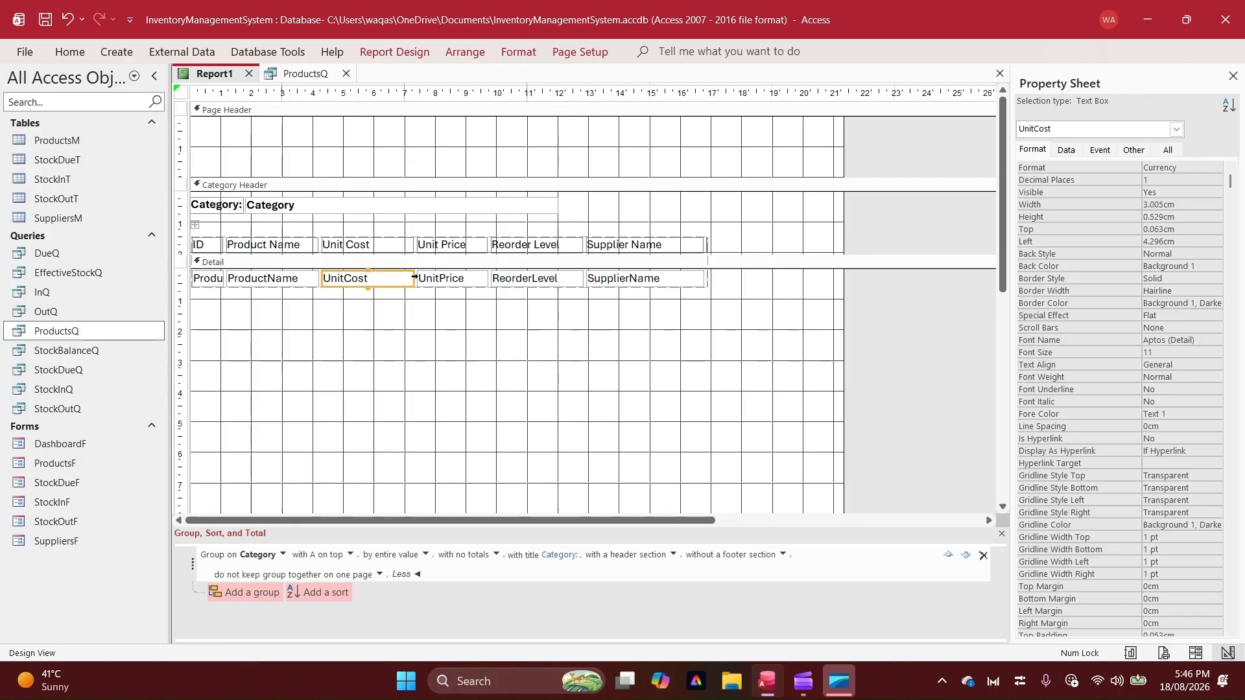
{"action": "left_click", "coordinate": [413, 277]}
{"action": "left_click", "coordinate": [407, 307]}
{"action": "left_click", "coordinate": [409, 280]}
{"action": "left_click_drag", "start_coordinate": [414, 278], "coordinate": [398, 278]}
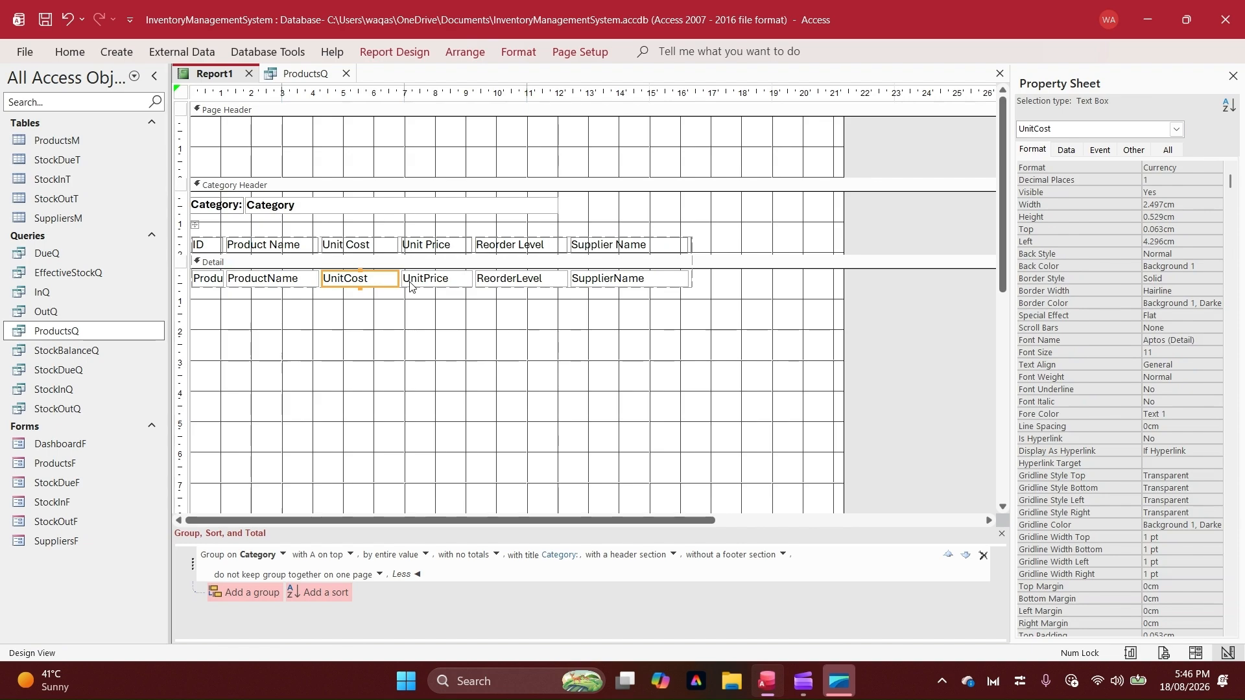
Narrow the Reorder Level column to fit its label and widen the Supplier Name column slightly
{"action": "left_click", "coordinate": [452, 315]}
{"action": "left_click_drag", "start_coordinate": [528, 245], "coordinate": [550, 278]}
{"action": "left_click", "coordinate": [655, 274]}
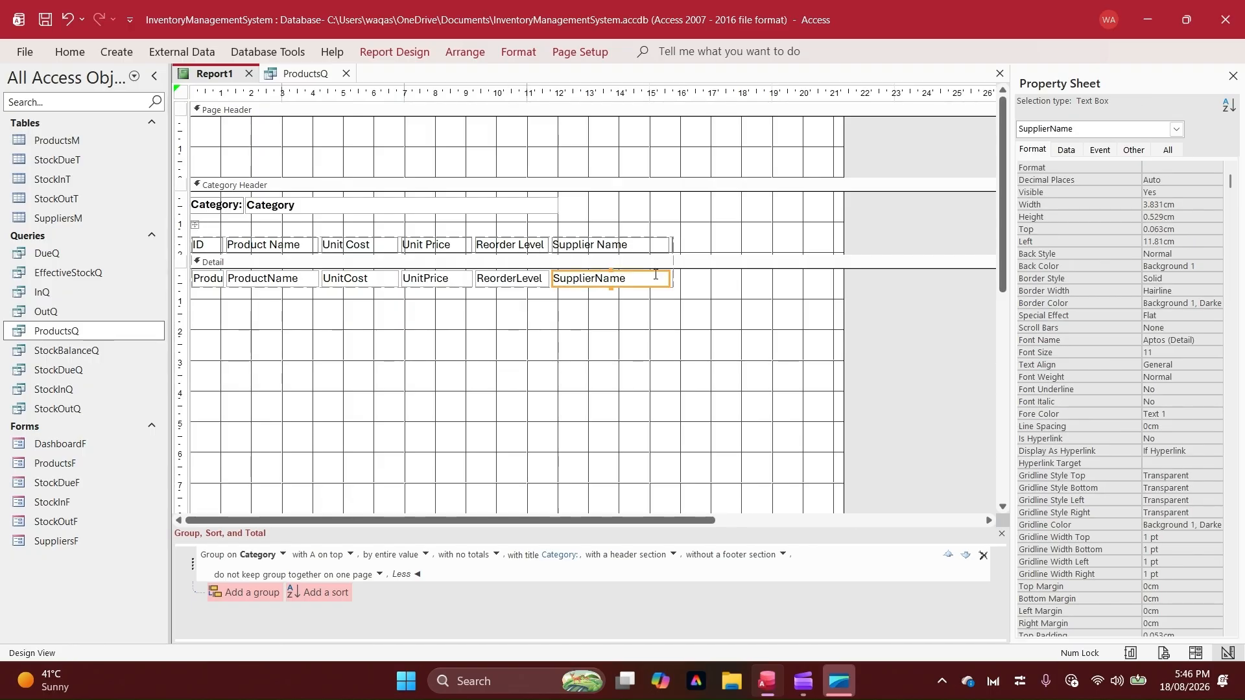
{"action": "left_click_drag", "start_coordinate": [669, 277], "coordinate": [677, 277]}
Widen the Product Name column to about 5.2 cm
{"action": "left_click", "coordinate": [314, 277]}
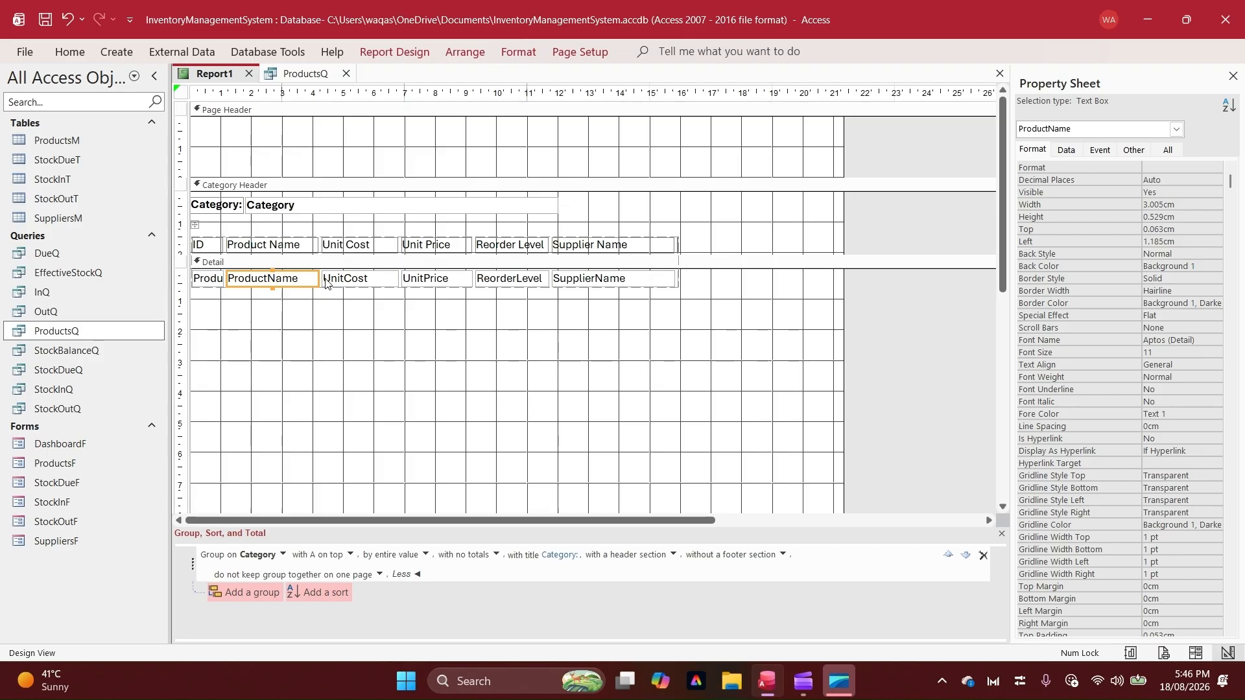
{"action": "left_click_drag", "start_coordinate": [316, 277], "coordinate": [384, 278]}
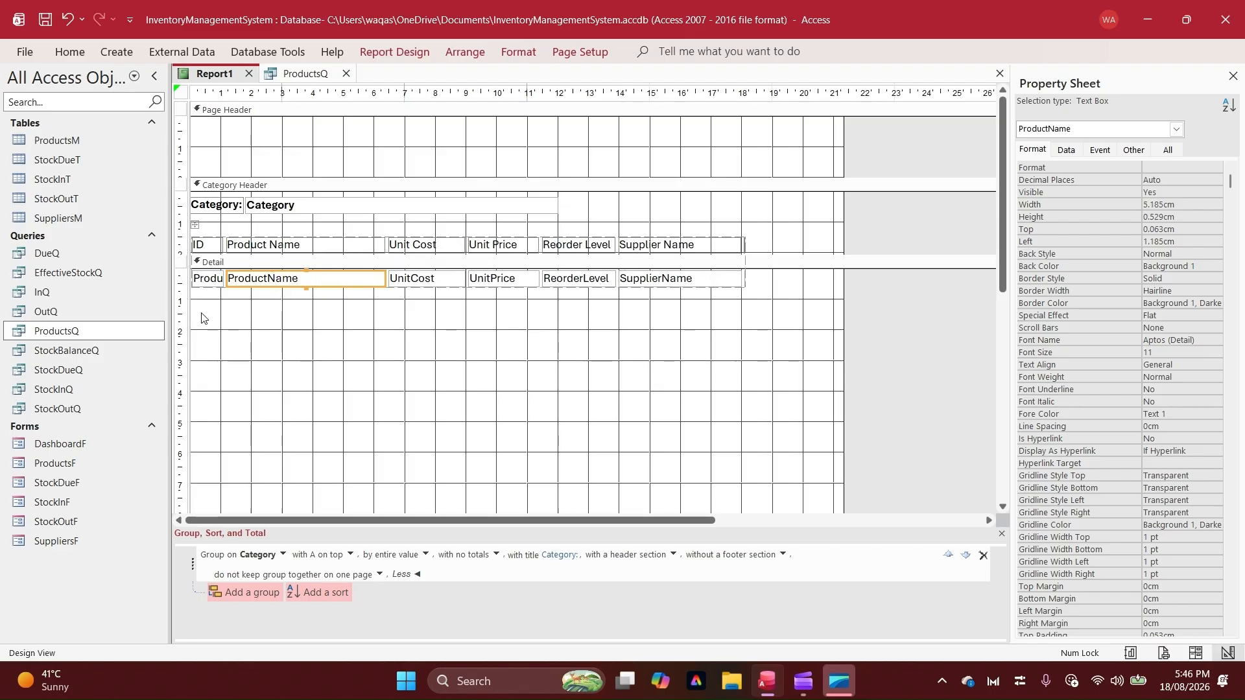
{"action": "left_click", "coordinate": [435, 322]}
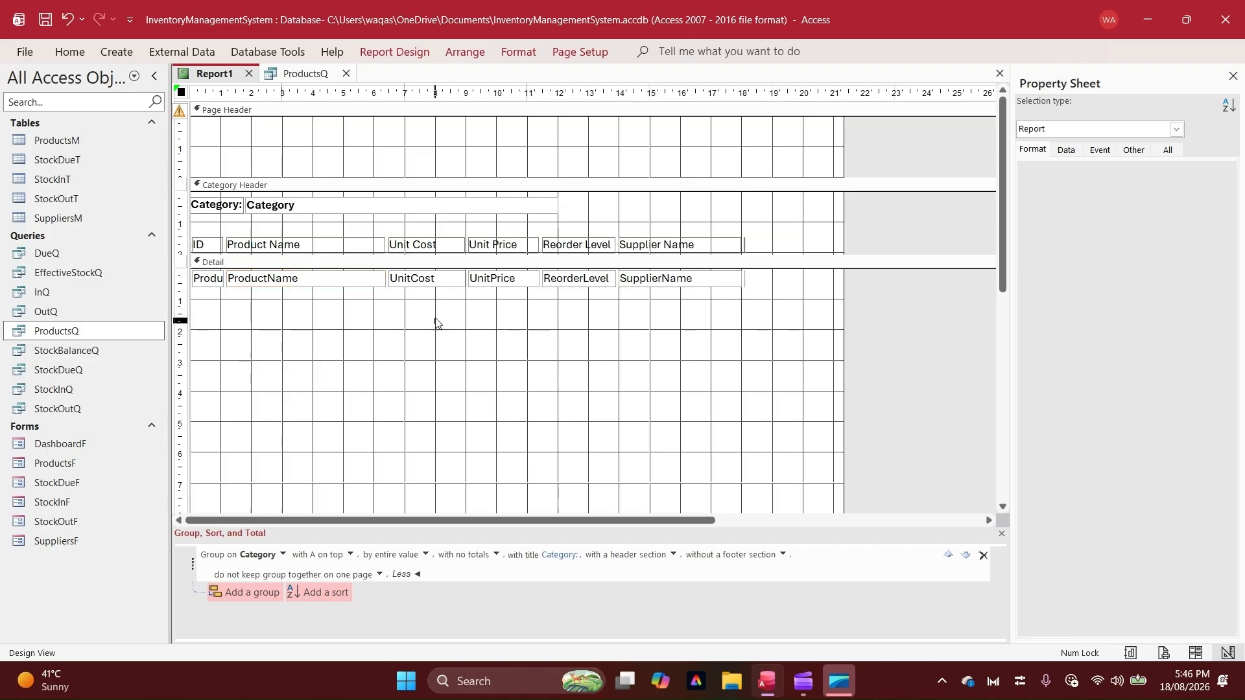
Center the text of the Unit Cost, Unit Price and Reorder Level labels and fields
{"action": "left_click_drag", "start_coordinate": [435, 322], "coordinate": [580, 235]}
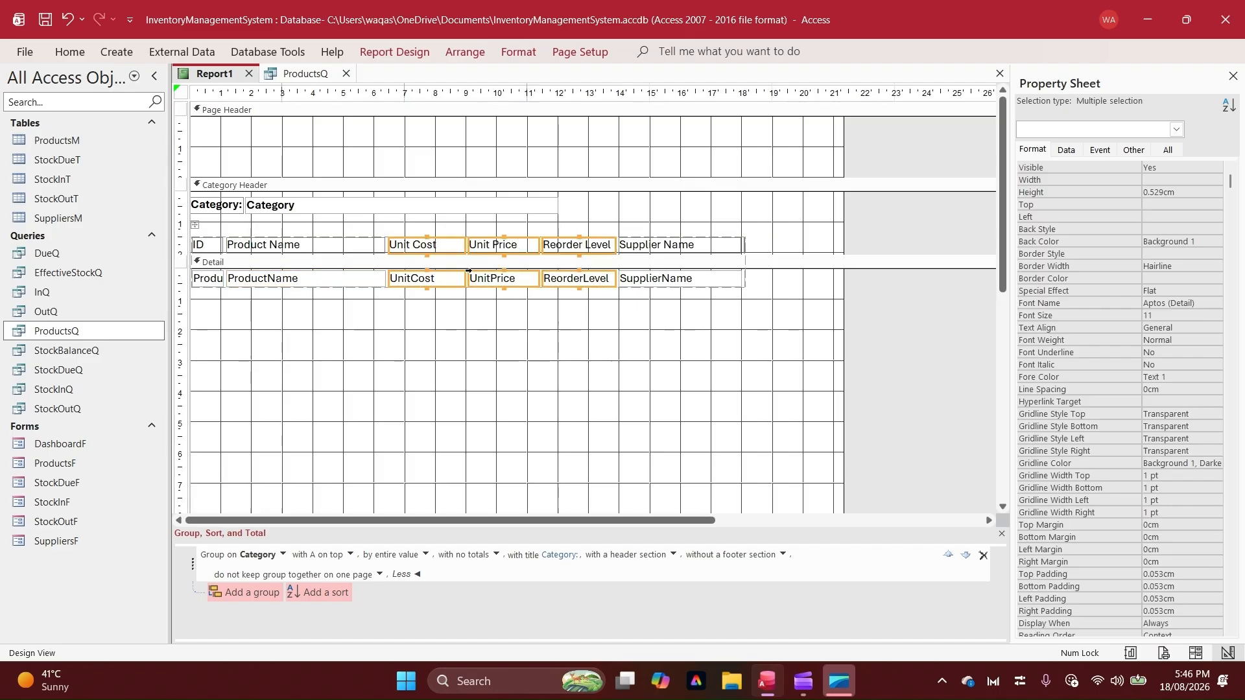
{"action": "left_click", "coordinate": [70, 51]}
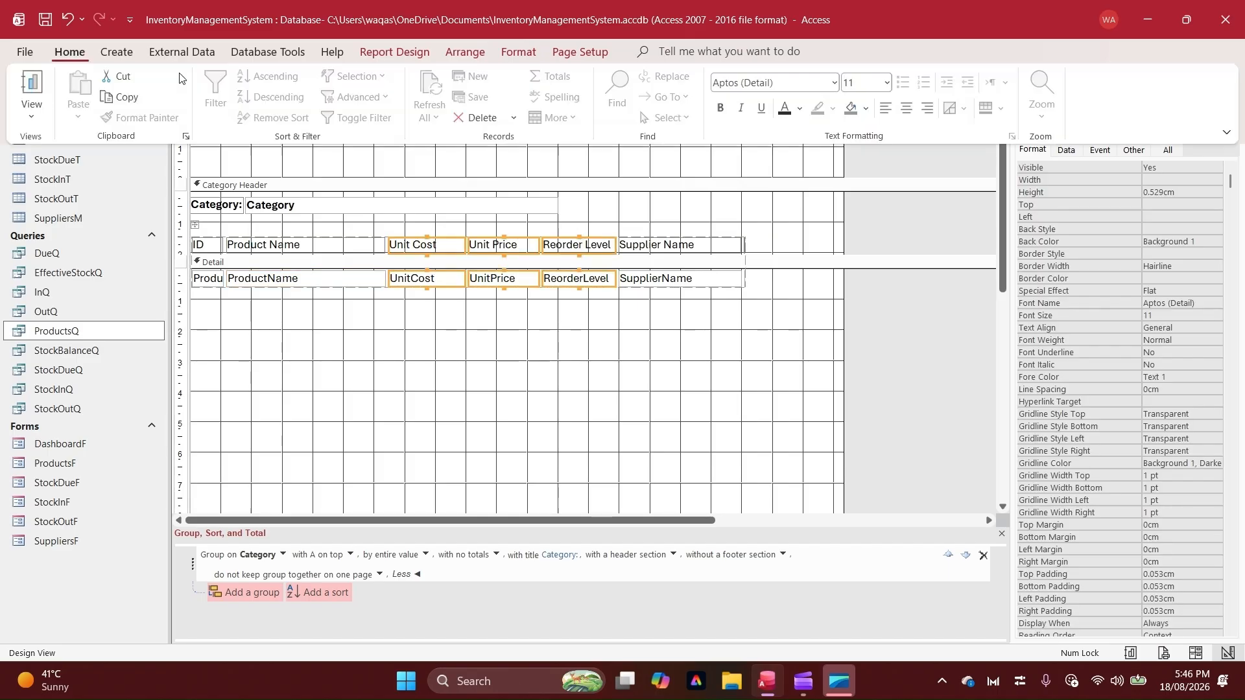
{"action": "left_click", "coordinate": [907, 108]}
{"action": "left_click", "coordinate": [676, 386]}
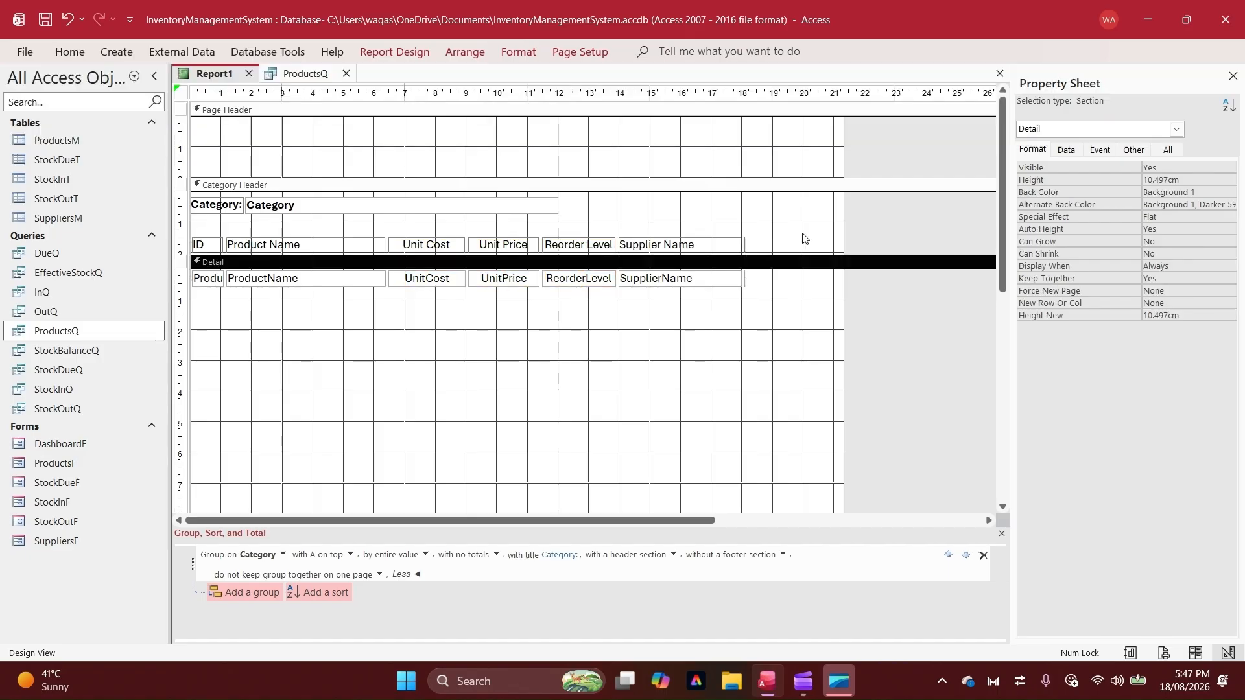
Make all the column labels in the Category Header bold
{"action": "left_click_drag", "start_coordinate": [802, 234], "coordinate": [41, 241]}
{"action": "key", "text": "ctrl+b"}
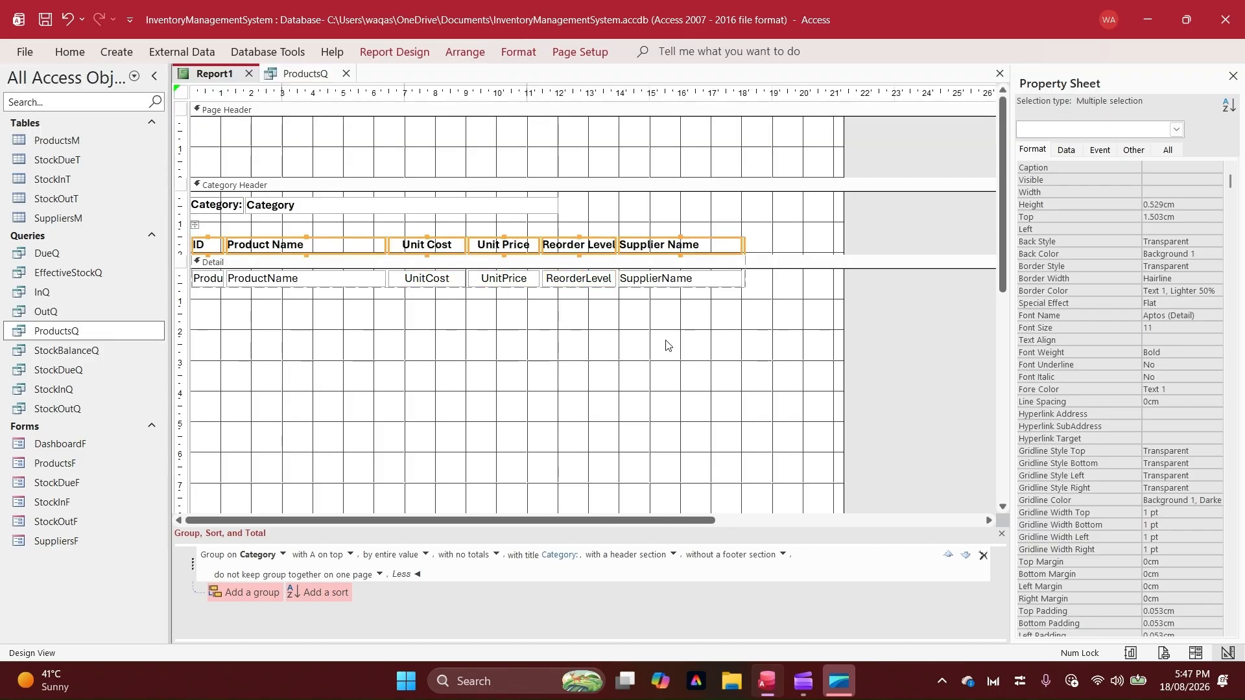
{"action": "left_click", "coordinate": [675, 363]}
Shrink the Detail section to about 0.6 cm high and narrow the report to its columns, about 18 cm wide
{"action": "scroll", "coordinate": [676, 364], "scroll_direction": "down", "scroll_amount": 2}
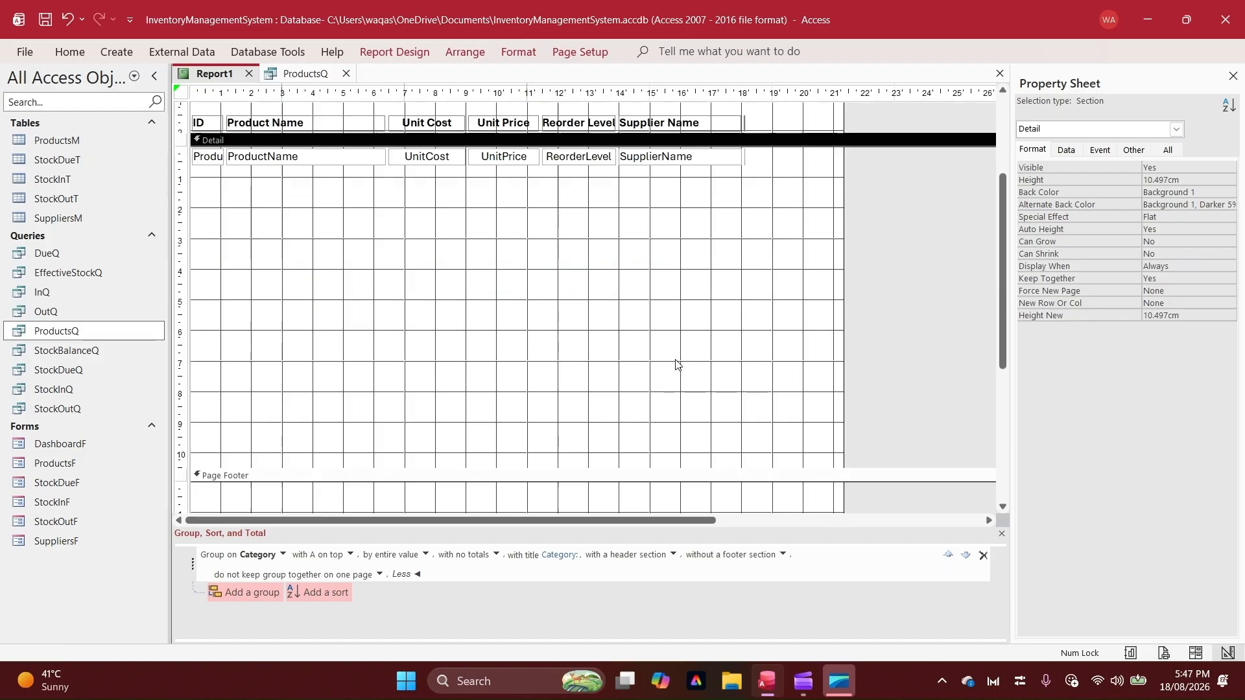
{"action": "scroll", "coordinate": [678, 389], "scroll_direction": "down", "scroll_amount": 1}
{"action": "scroll", "coordinate": [681, 436], "scroll_direction": "up", "scroll_amount": 2}
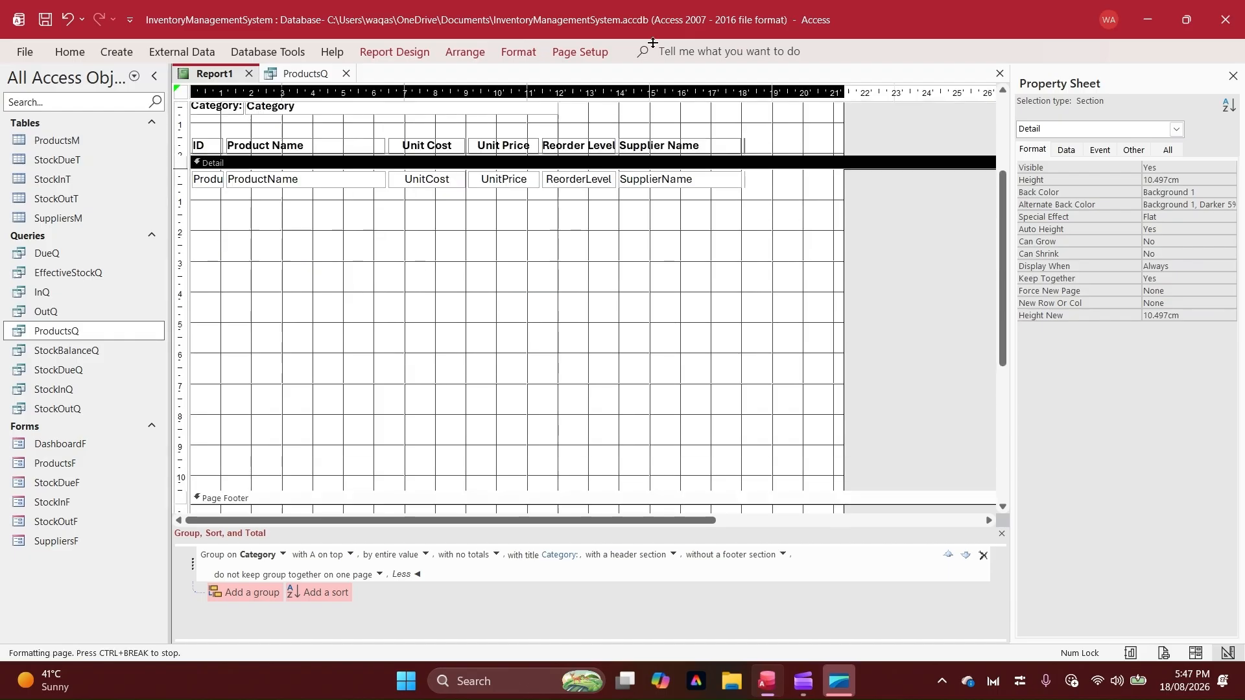
{"action": "left_click_drag", "start_coordinate": [653, 42], "coordinate": [747, 159]}
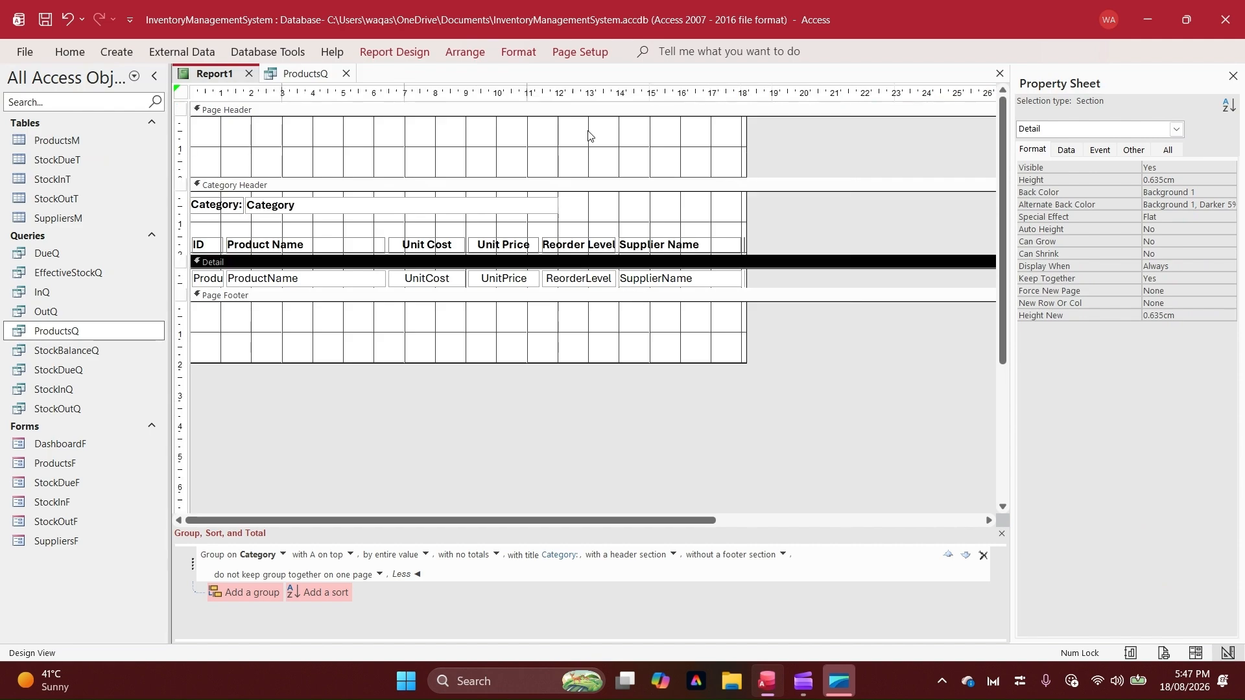
Show the report in Report View and look through all the category groups
{"action": "right_click", "coordinate": [214, 73]}
{"action": "left_click", "coordinate": [251, 166]}
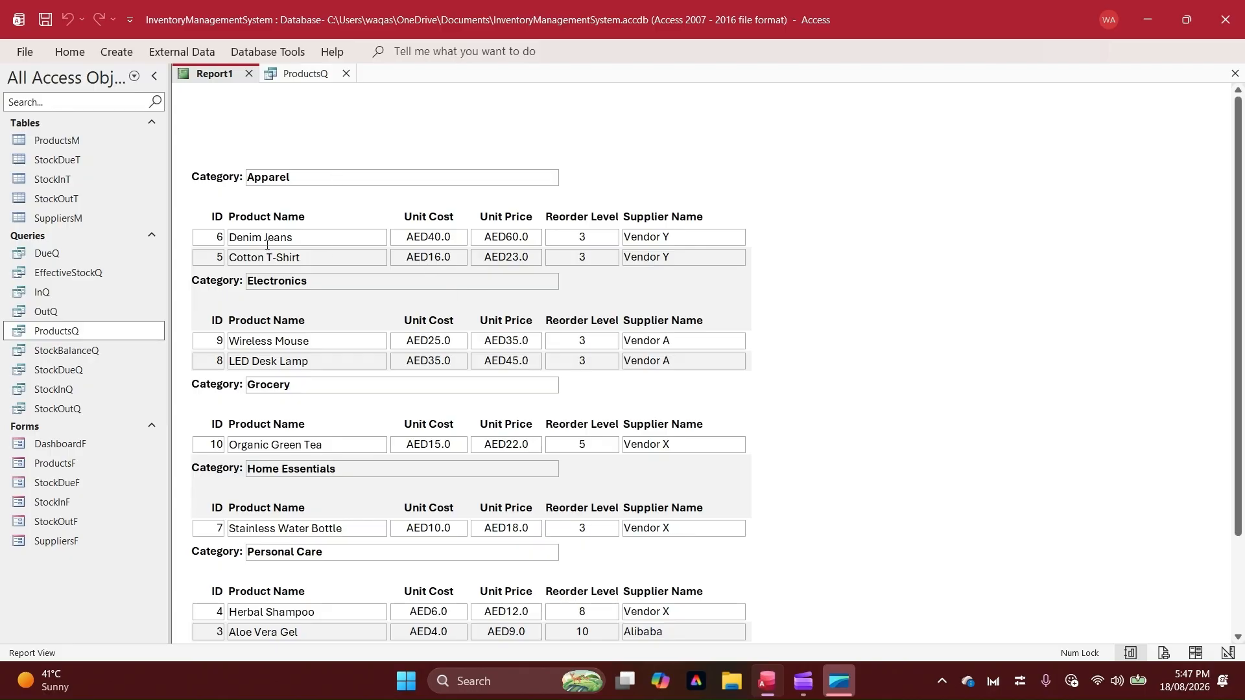
{"action": "scroll", "coordinate": [290, 332], "scroll_direction": "down", "scroll_amount": 1}
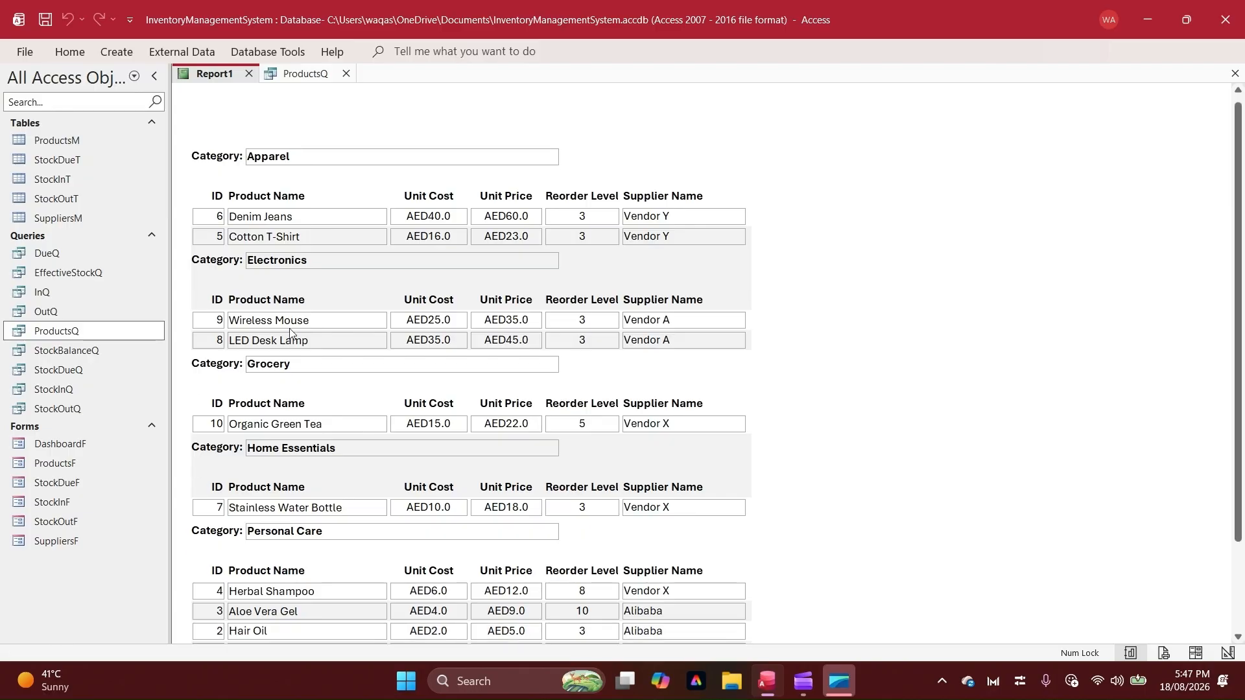
{"action": "scroll", "coordinate": [289, 333], "scroll_direction": "down", "scroll_amount": 5}
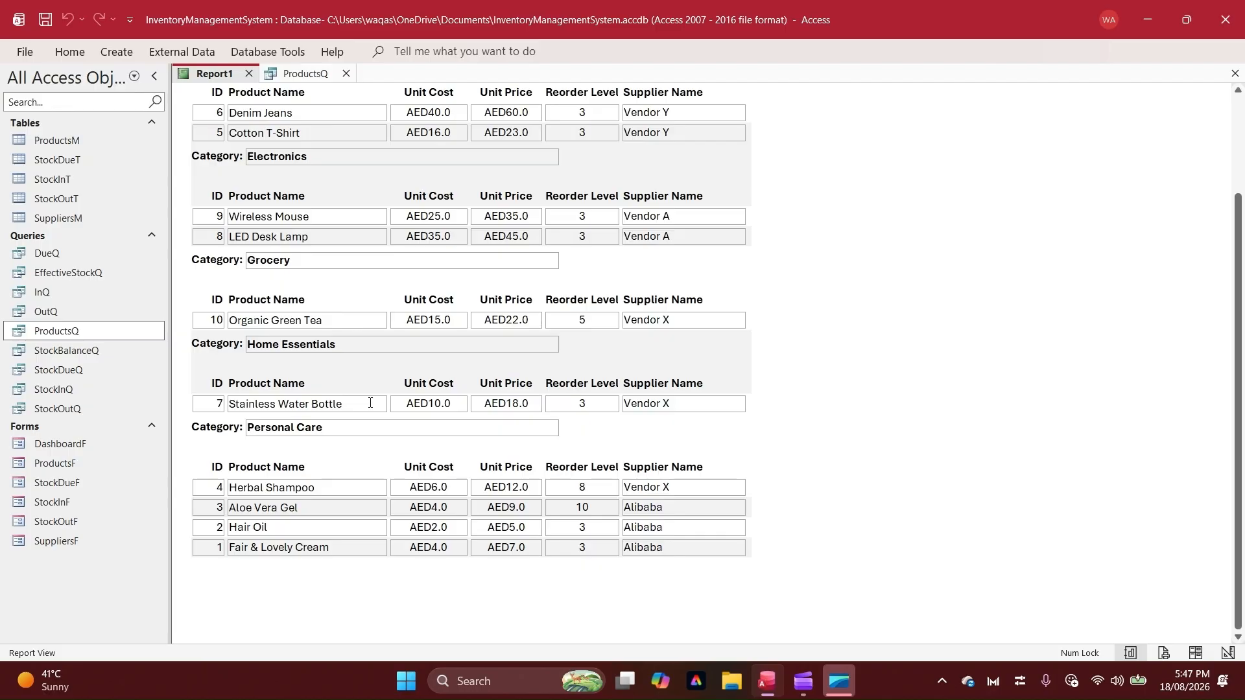
{"action": "scroll", "coordinate": [370, 404], "scroll_direction": "up", "scroll_amount": 4}
{"action": "scroll", "coordinate": [370, 403], "scroll_direction": "up", "scroll_amount": 2}
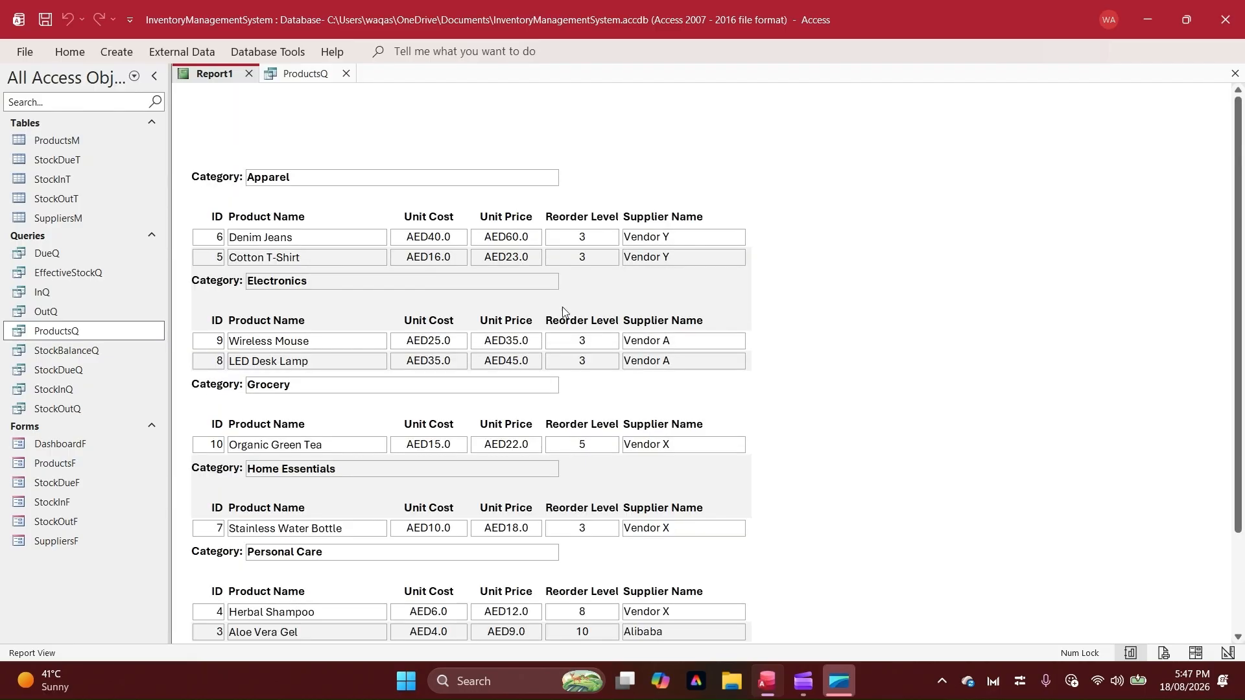
Check the printed page in Print Preview, zooming in and out, and close the preview
{"action": "right_click", "coordinate": [717, 167]}
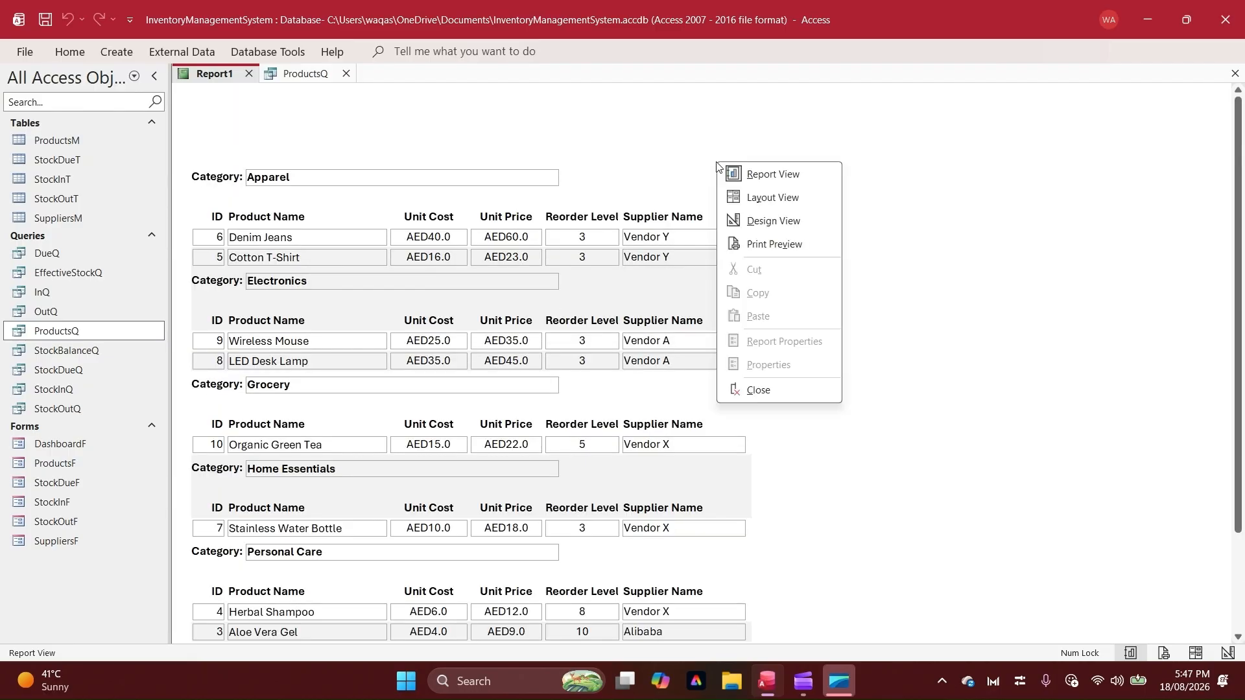
{"action": "left_click", "coordinate": [770, 247]}
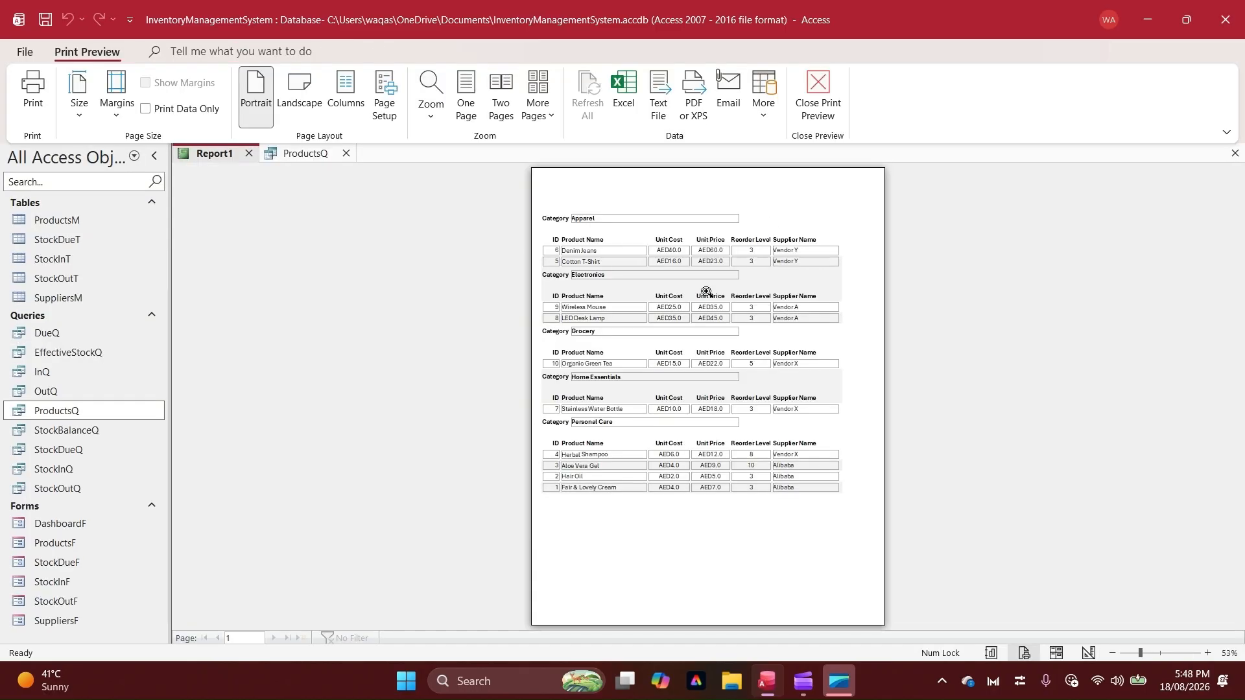
{"action": "left_click", "coordinate": [697, 327]}
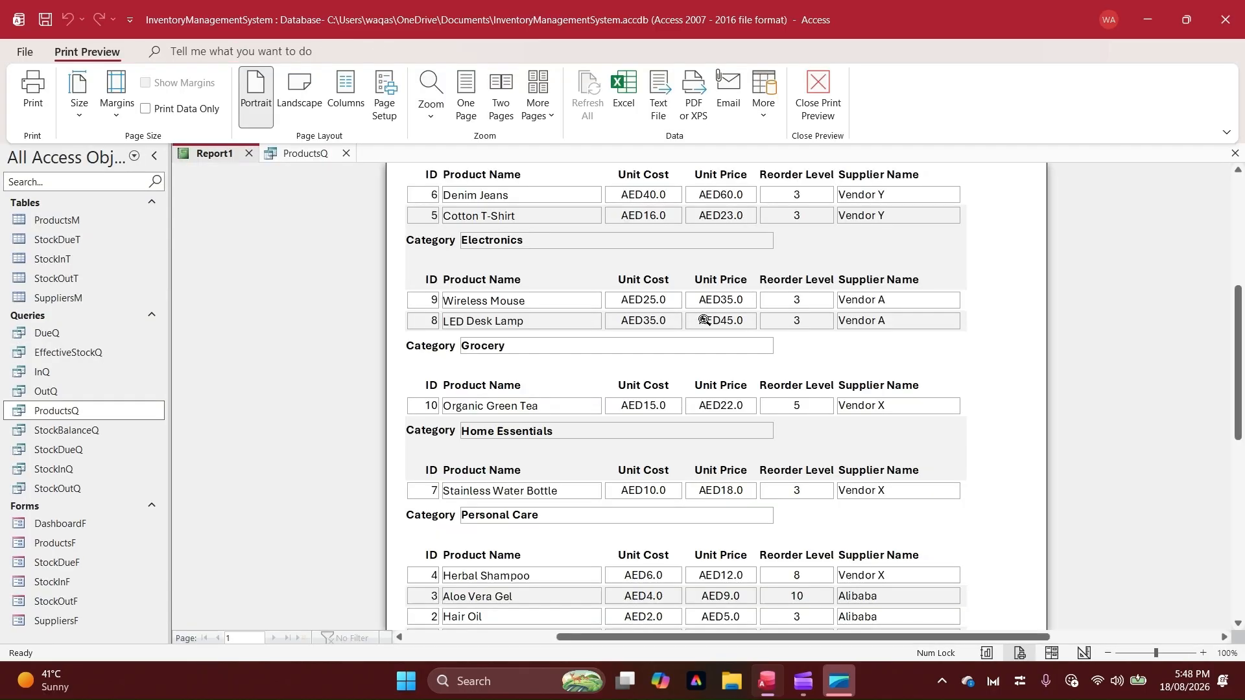
{"action": "left_click", "coordinate": [705, 319]}
{"action": "left_click", "coordinate": [818, 96]}
In Design View, give all the labels and fields a transparent shape outline
{"action": "right_click", "coordinate": [643, 126]}
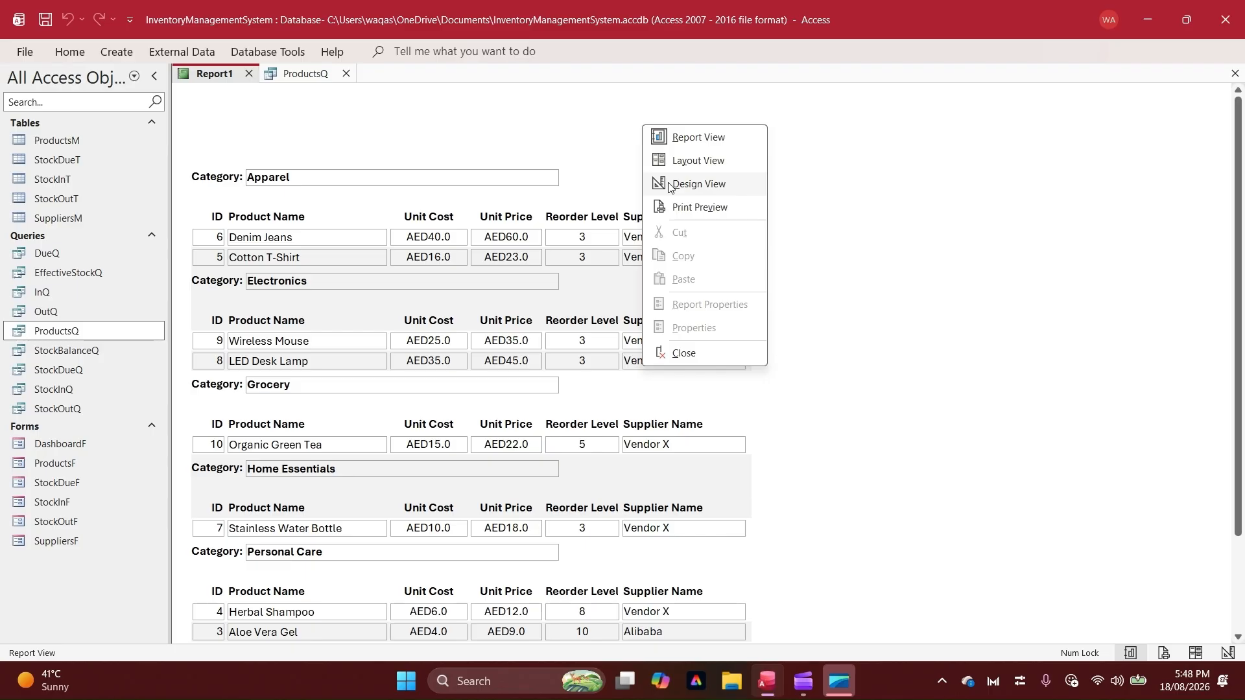
{"action": "left_click", "coordinate": [698, 184]}
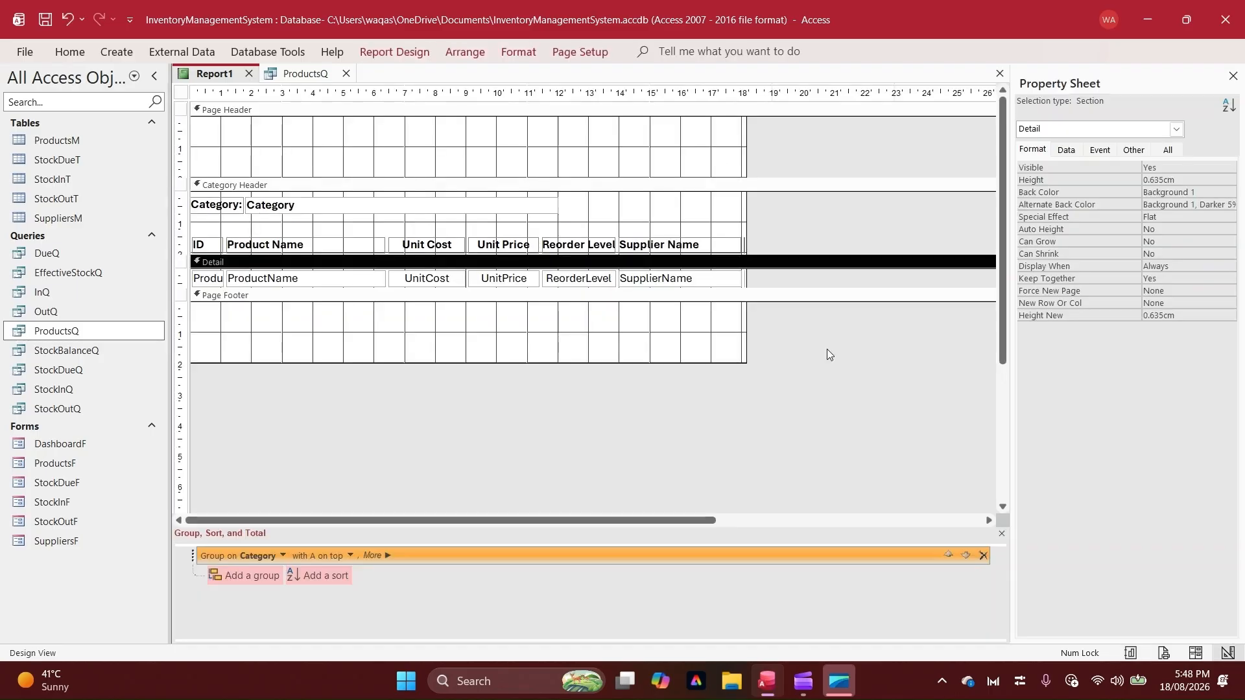
{"action": "left_click_drag", "start_coordinate": [826, 350], "coordinate": [215, 172]}
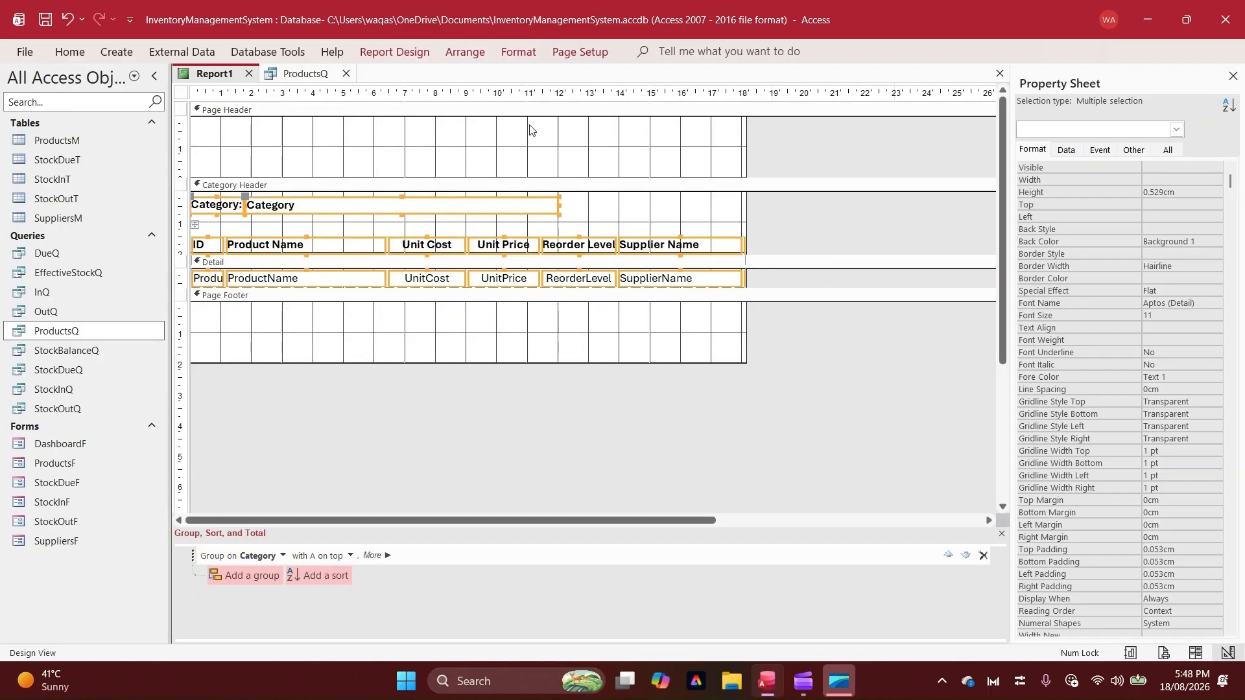
{"action": "left_click", "coordinate": [525, 57]}
{"action": "left_click", "coordinate": [789, 99]}
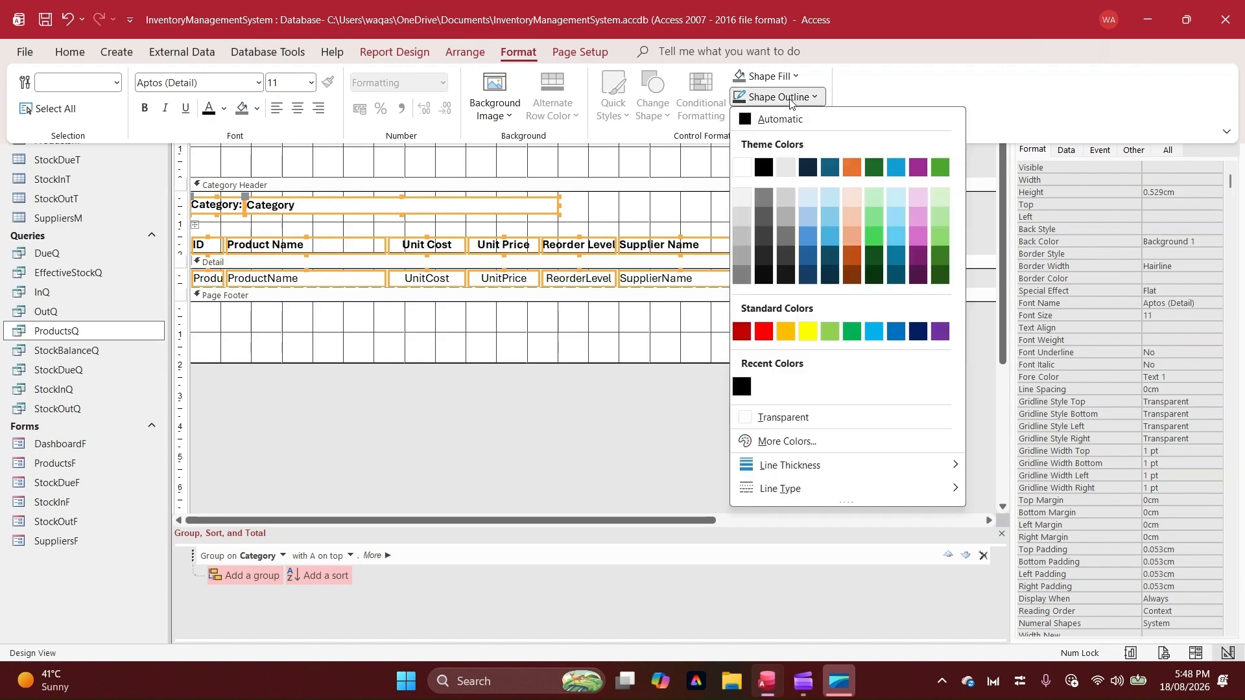
{"action": "left_click", "coordinate": [823, 416]}
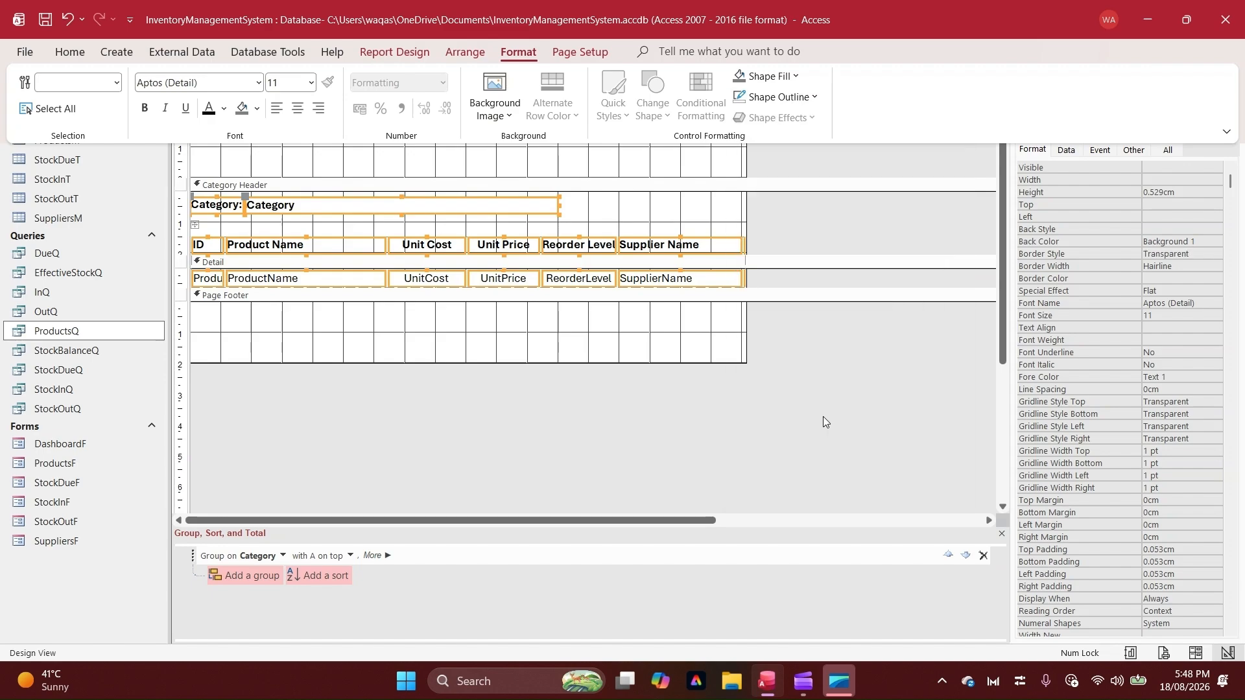
{"action": "left_click", "coordinate": [391, 295]}
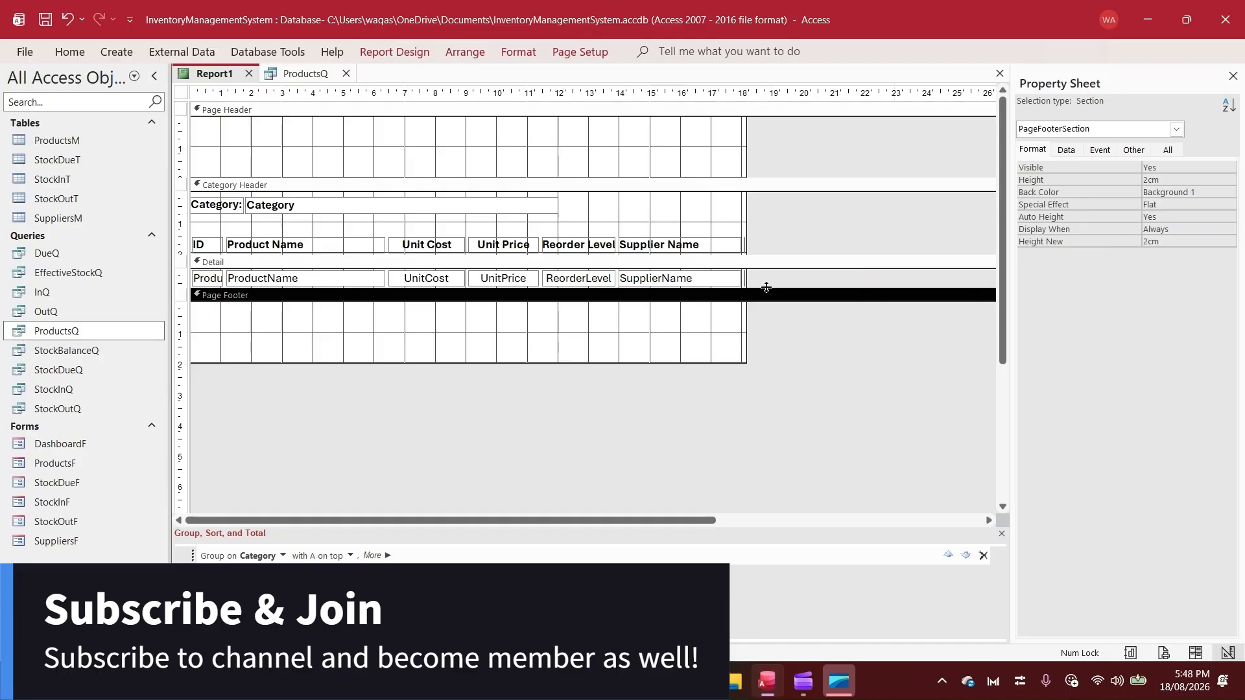
{"action": "left_click_drag", "start_coordinate": [766, 288], "coordinate": [766, 317]}
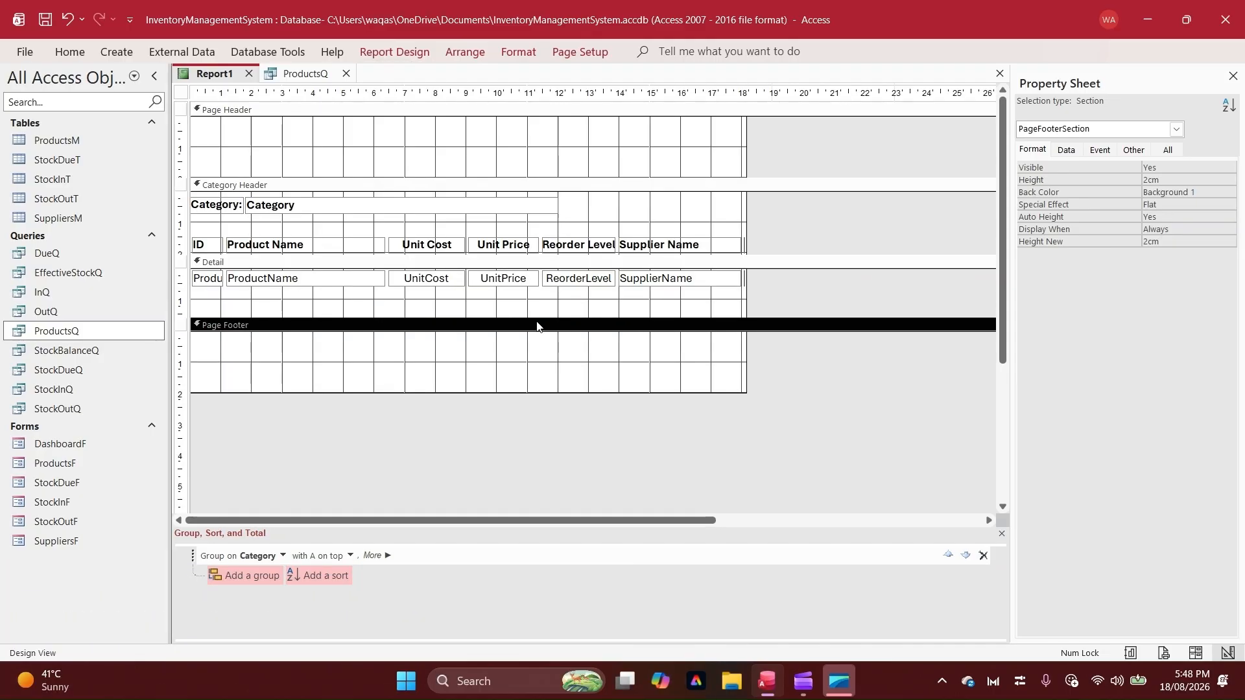
{"action": "left_click_drag", "start_coordinate": [537, 319], "coordinate": [534, 238]}
Show the report in Report View to examine the layout without field borders
{"action": "right_click", "coordinate": [205, 78]}
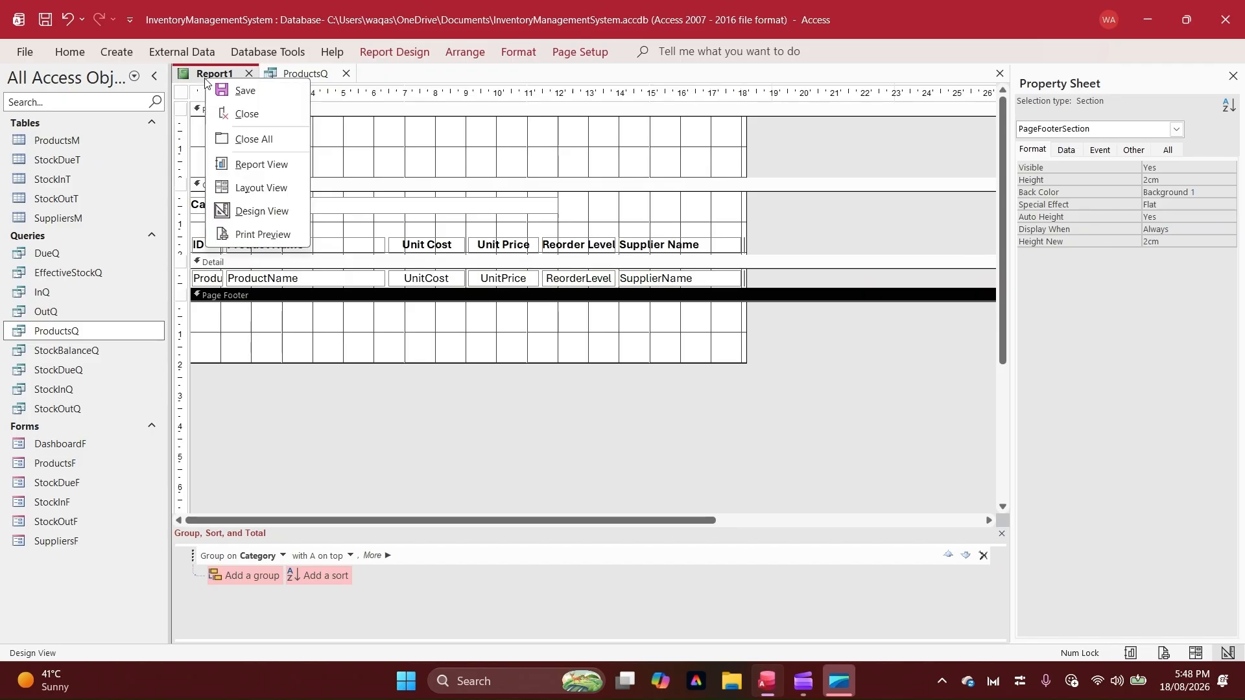
{"action": "left_click", "coordinate": [258, 165]}
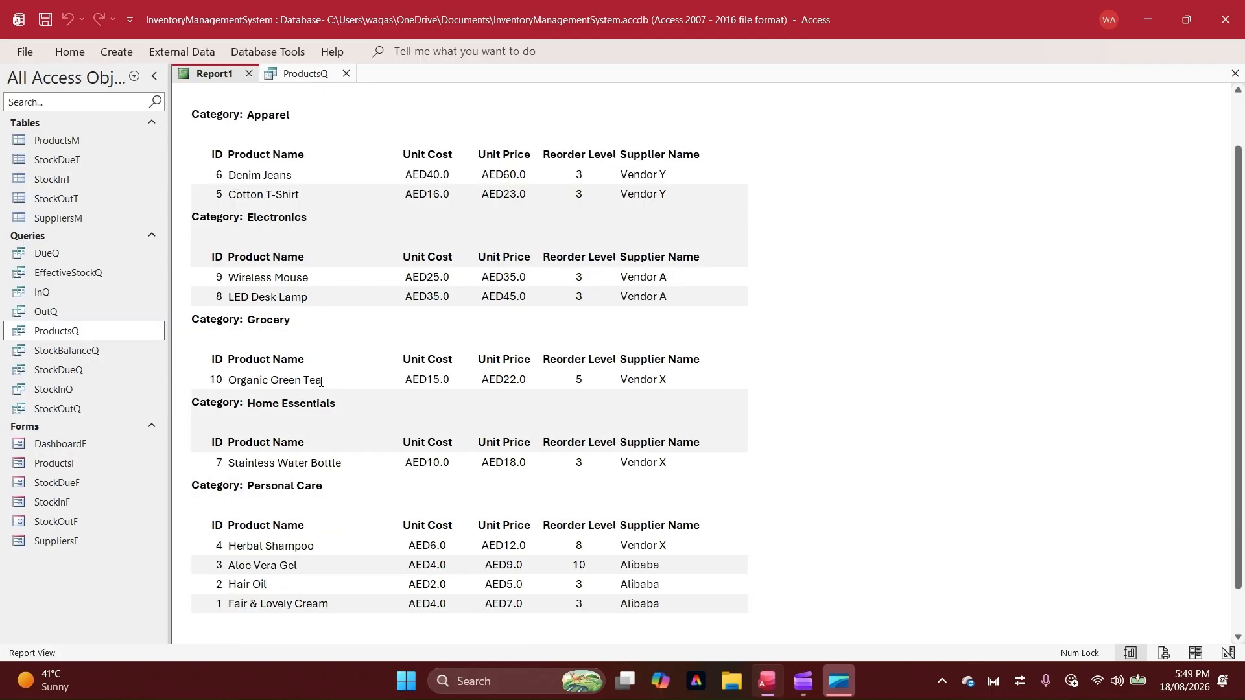
In Design View, move the Category field directly beneath its label, aligned with the start of the Category Header section
{"action": "right_click", "coordinate": [781, 178]}
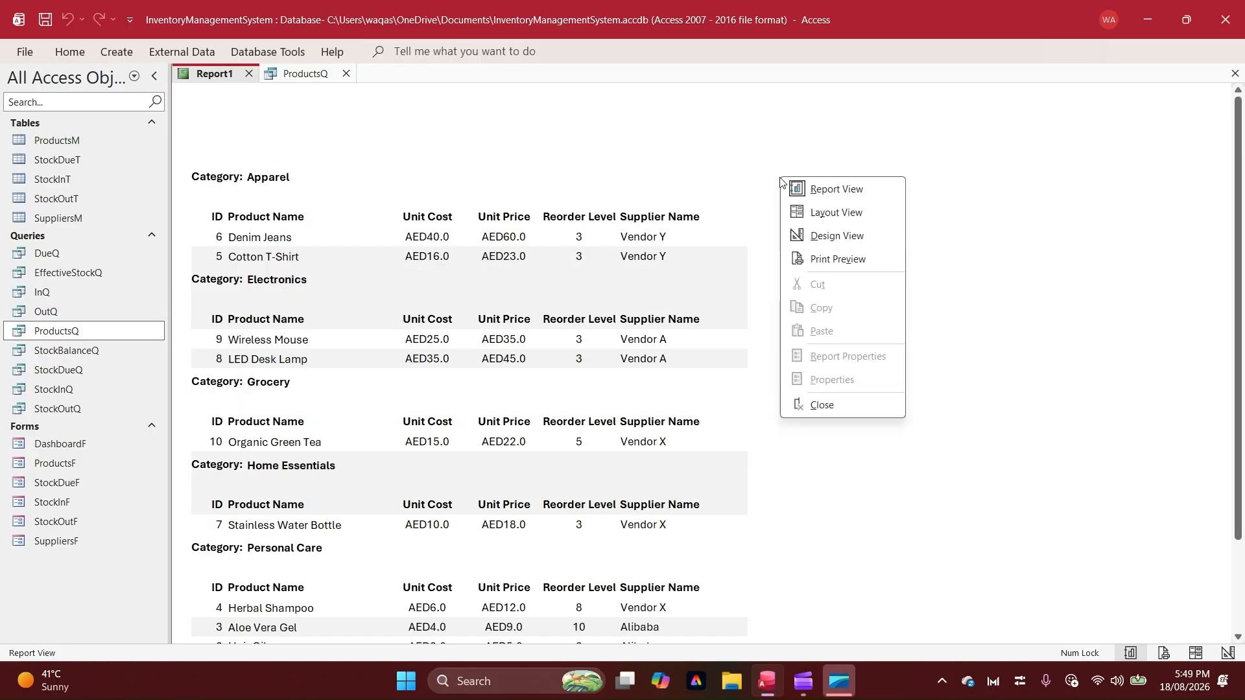
{"action": "left_click", "coordinate": [806, 238]}
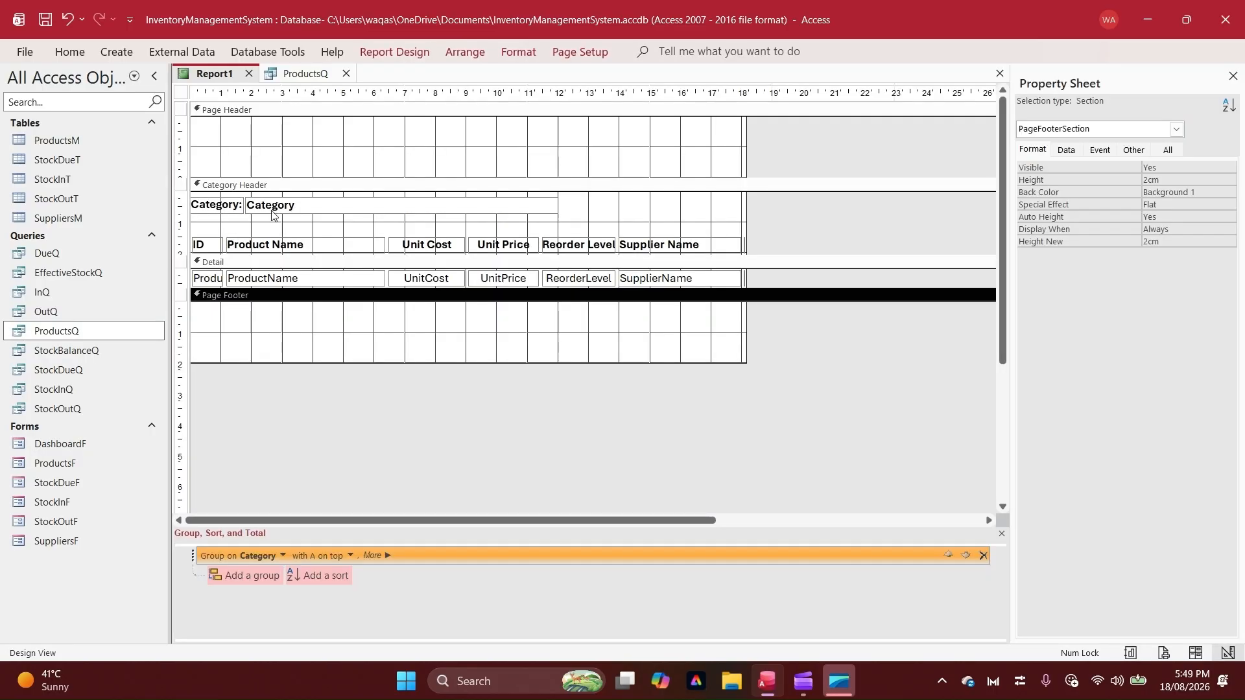
{"action": "left_click", "coordinate": [273, 215]}
{"action": "left_click", "coordinate": [248, 194]}
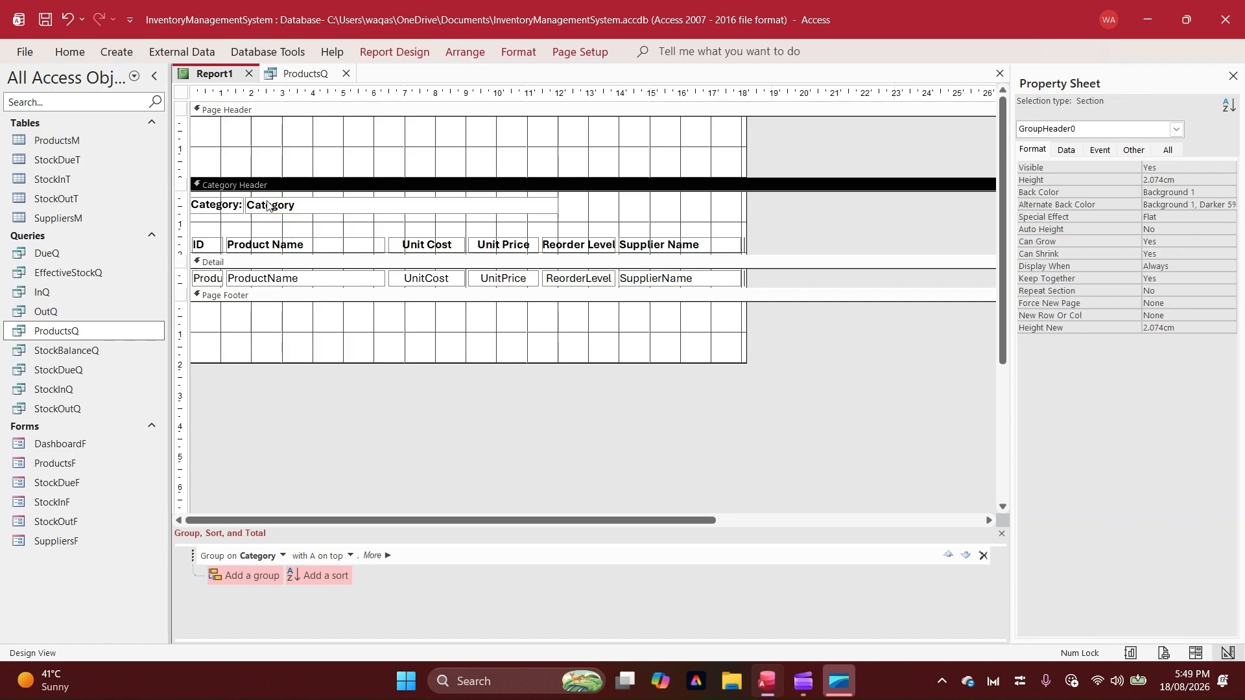
{"action": "left_click", "coordinate": [249, 198]}
{"action": "left_click_drag", "start_coordinate": [248, 197], "coordinate": [192, 214]}
Remove the colon from the Category label's caption and set its font size to 8
{"action": "left_click", "coordinate": [239, 205]}
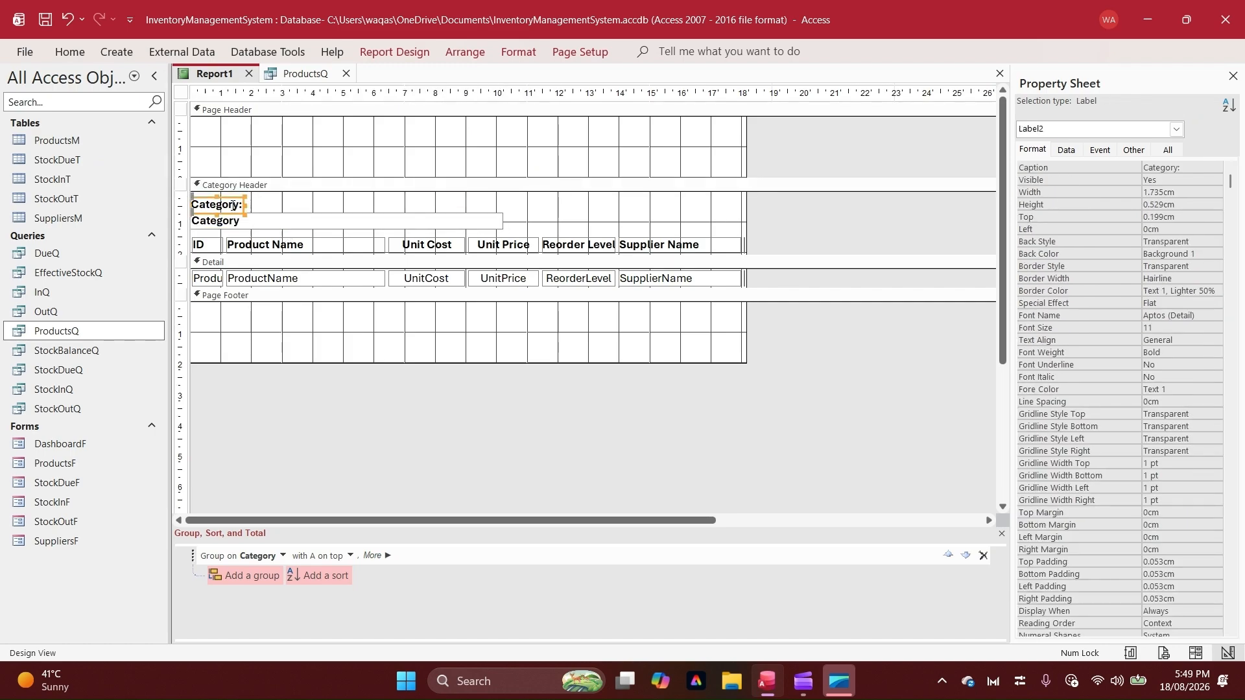
{"action": "left_click", "coordinate": [239, 205]}
{"action": "key", "text": "BackSpace"}
{"action": "key", "text": "Return"}
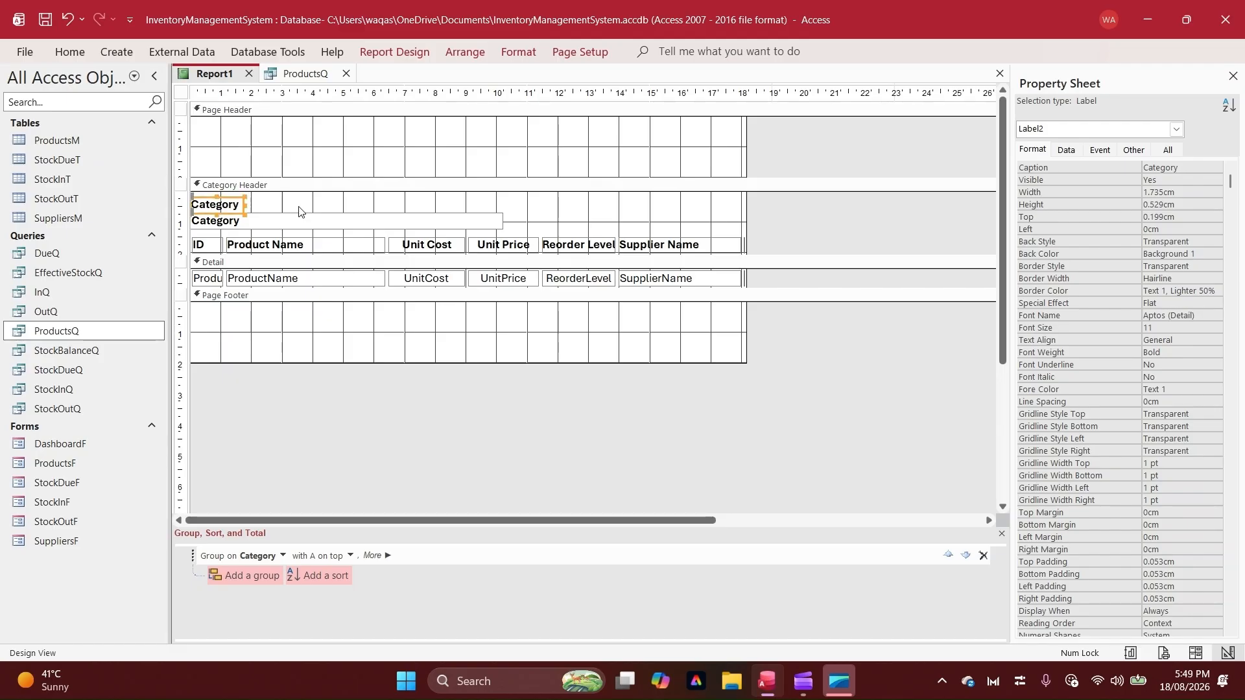
{"action": "left_click", "coordinate": [69, 51]}
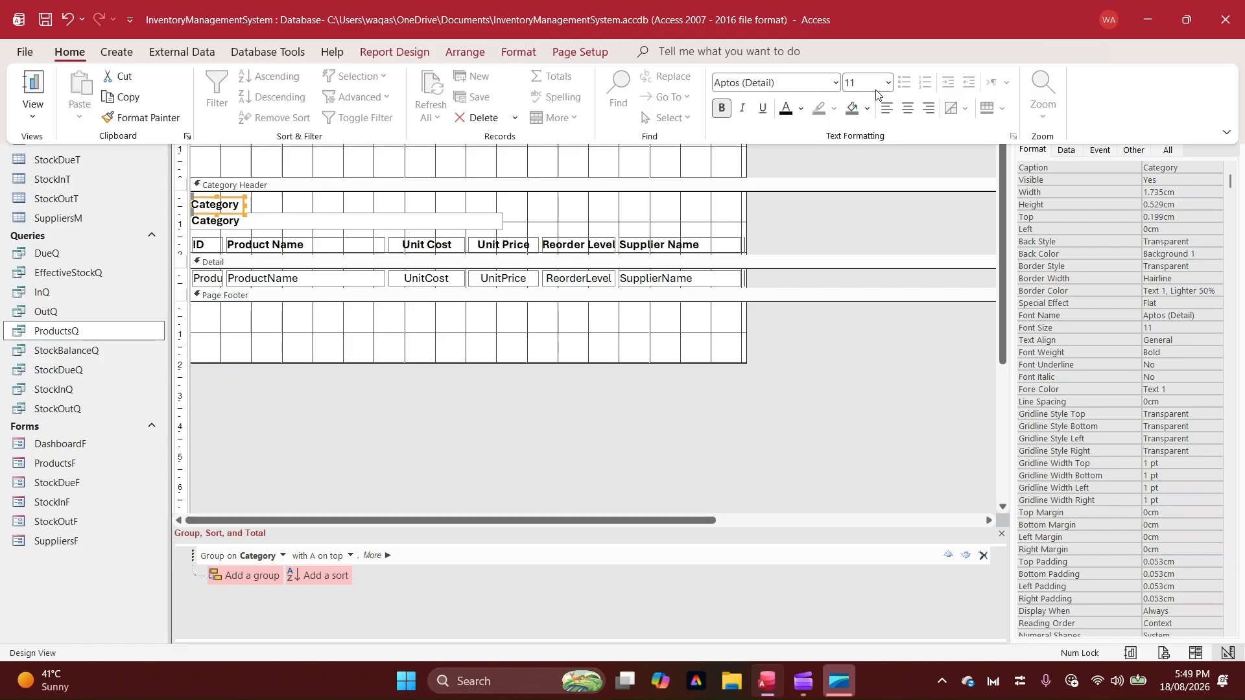
{"action": "left_click", "coordinate": [888, 83]}
{"action": "left_click", "coordinate": [862, 101]}
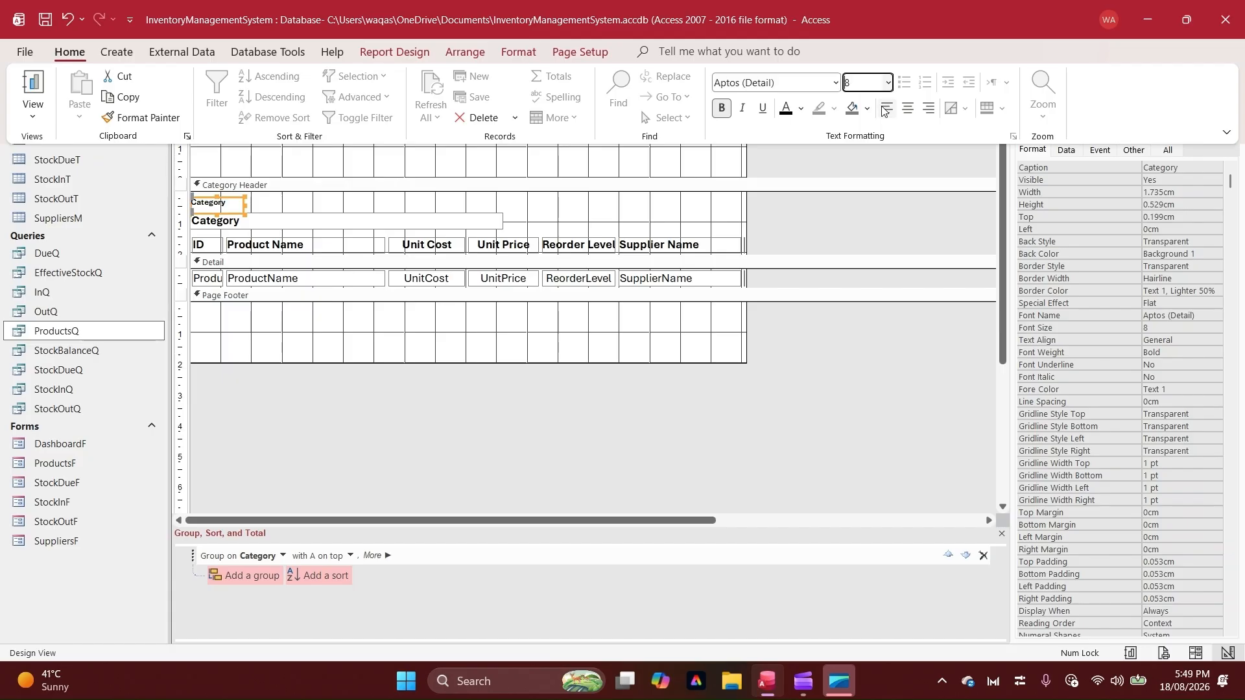
Reduce the Category label's height and shift the label and field upward so they sit close together in the Category Header
{"action": "left_click", "coordinate": [217, 197]}
{"action": "left_click_drag", "start_coordinate": [217, 197], "coordinate": [217, 216]}
{"action": "left_click", "coordinate": [217, 201]}
{"action": "left_click", "coordinate": [217, 222], "text": "shift"}
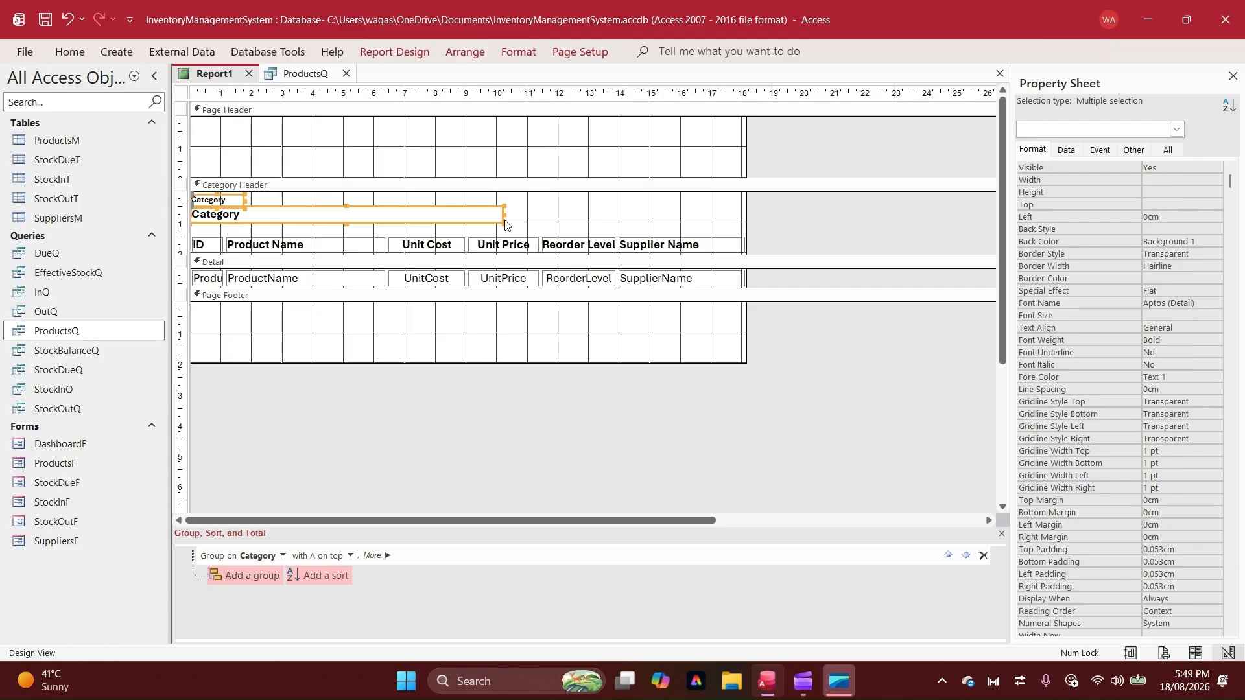
{"action": "left_click", "coordinate": [506, 225]}
{"action": "right_click", "coordinate": [185, 71]}
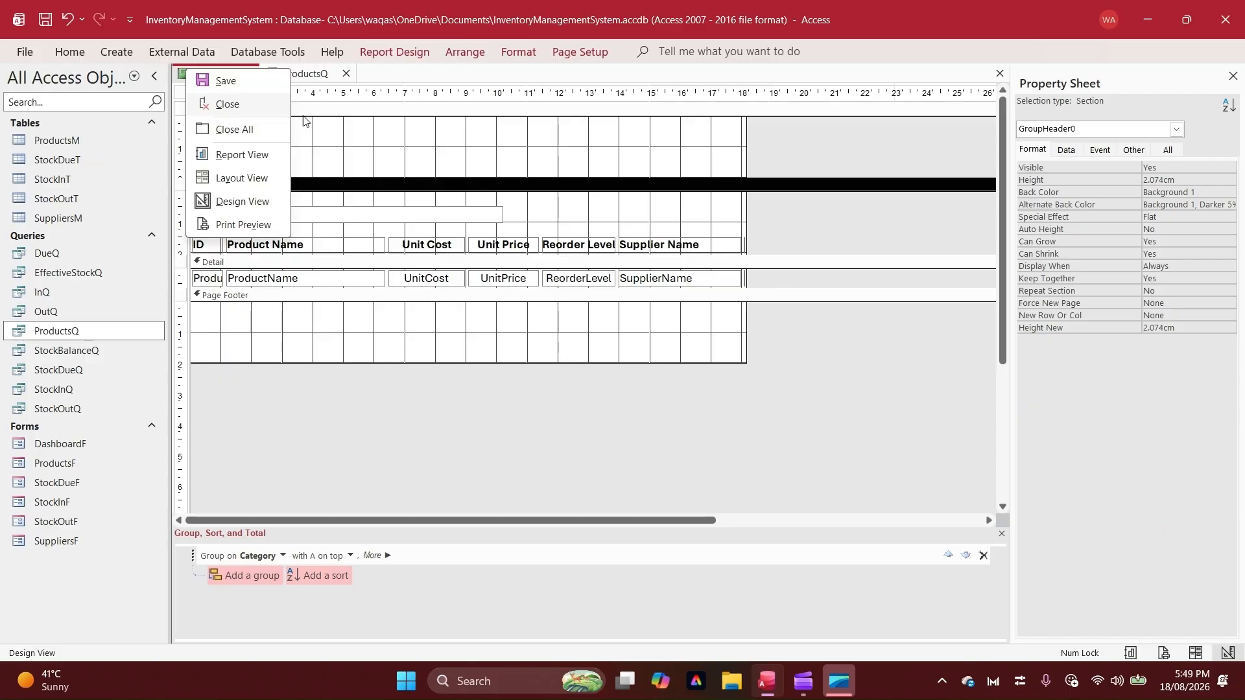
{"action": "left_click", "coordinate": [545, 190]}
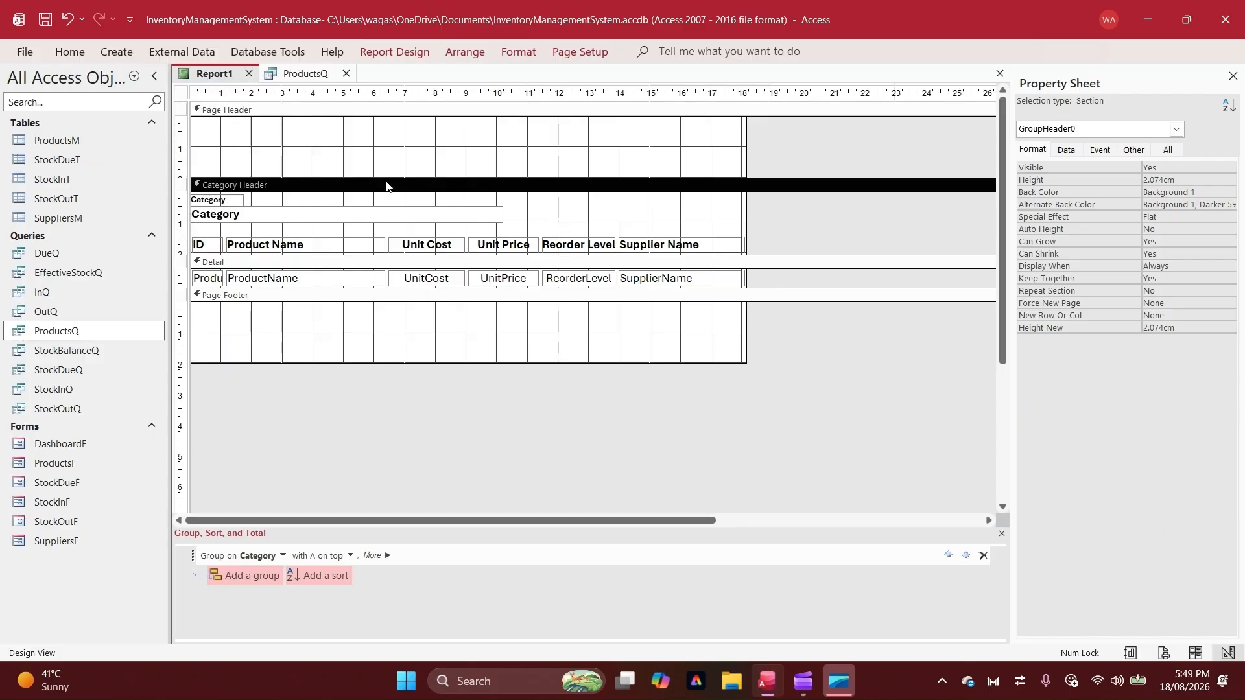
Set both the back color and the alternate back color of the Category Header section to white (#FFFFFF)
{"action": "right_click", "coordinate": [233, 184]}
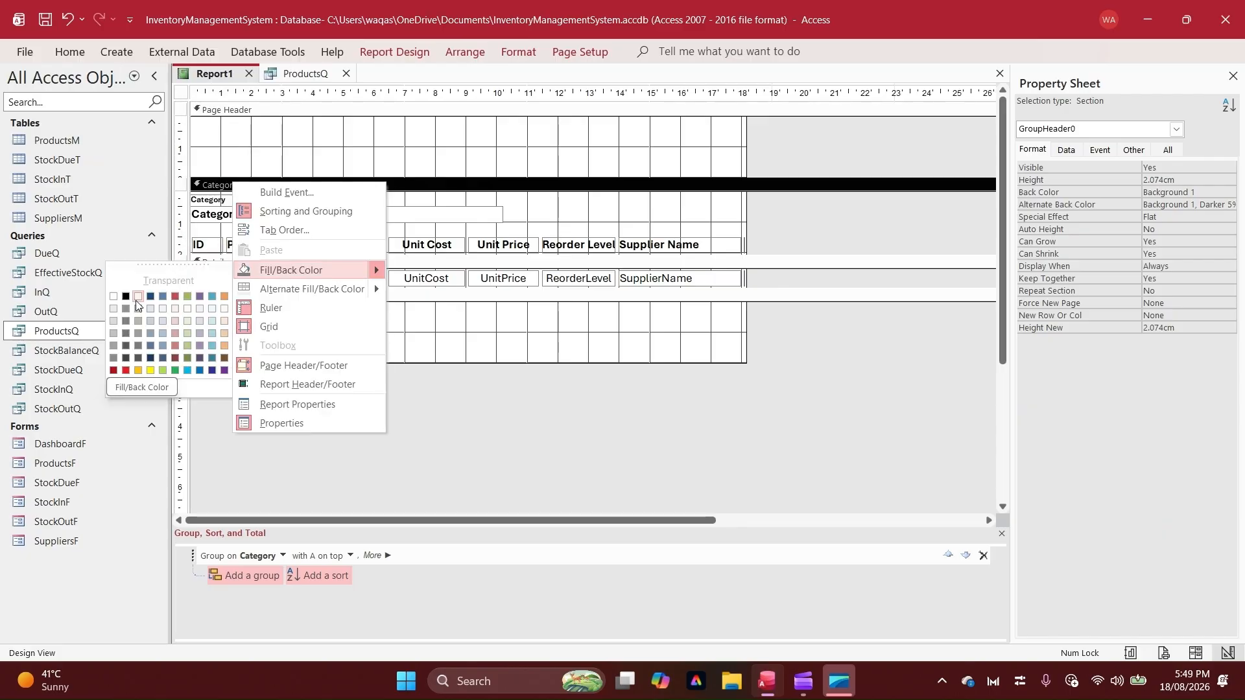
{"action": "left_click", "coordinate": [135, 300]}
{"action": "right_click", "coordinate": [535, 188]}
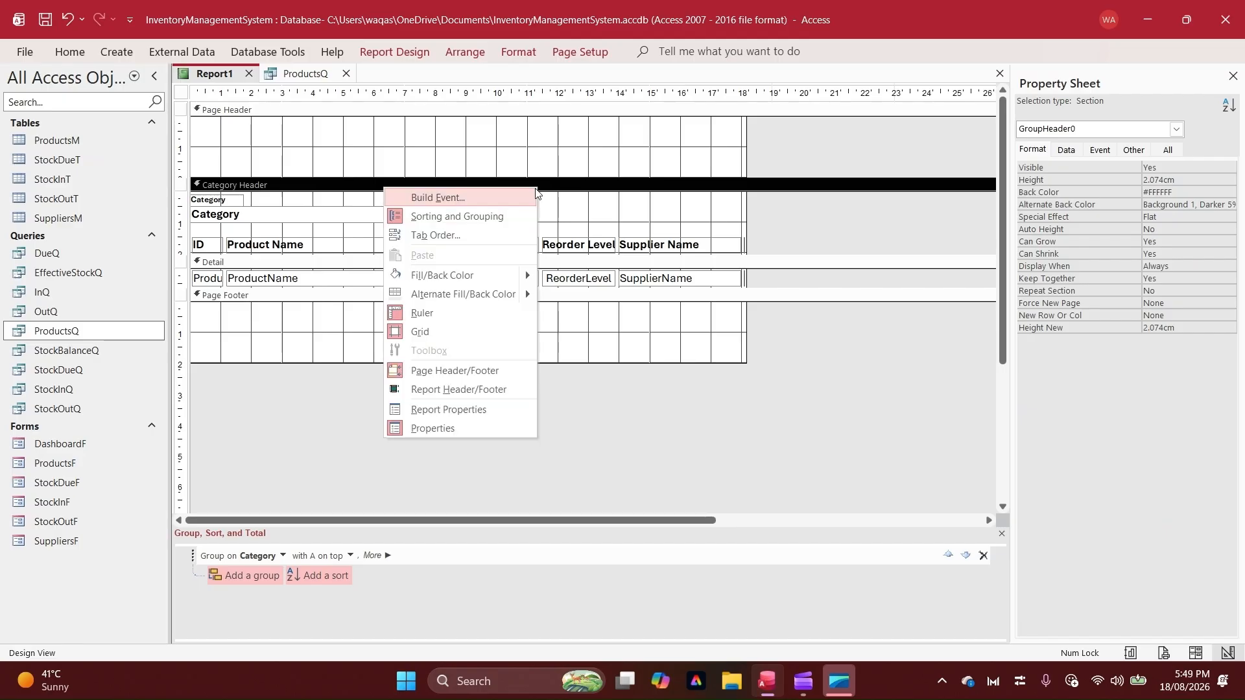
{"action": "mouse_move", "coordinate": [463, 294]}
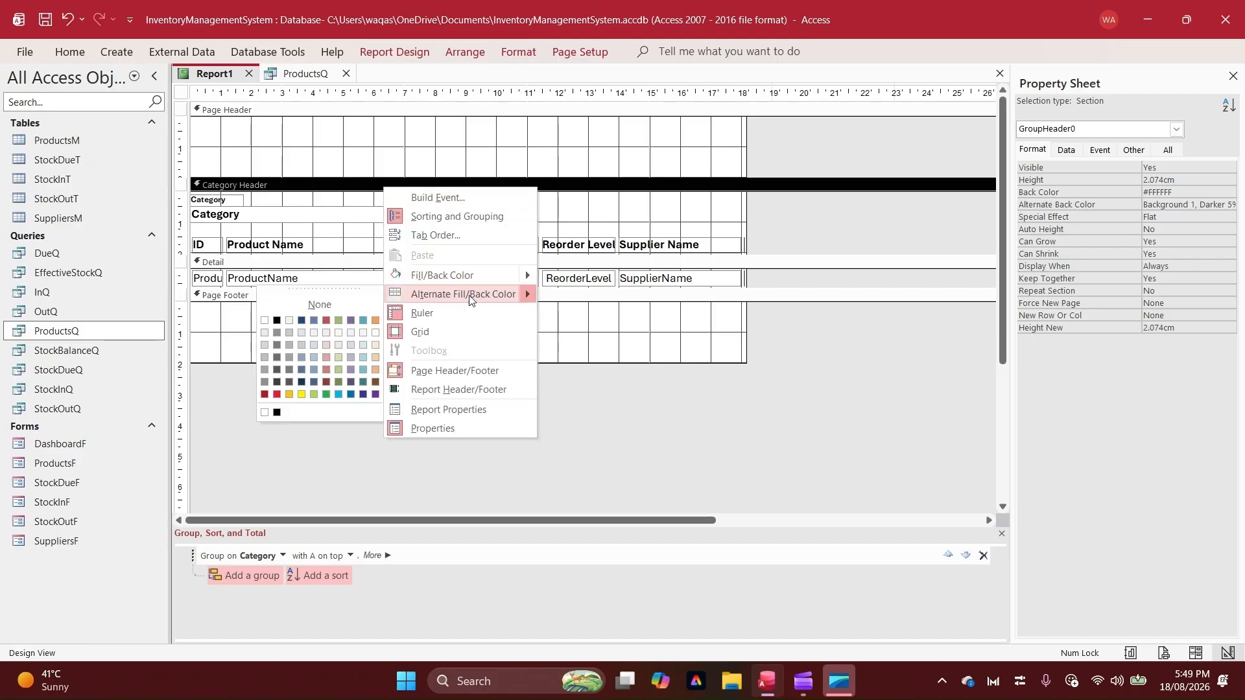
{"action": "left_click", "coordinate": [264, 321]}
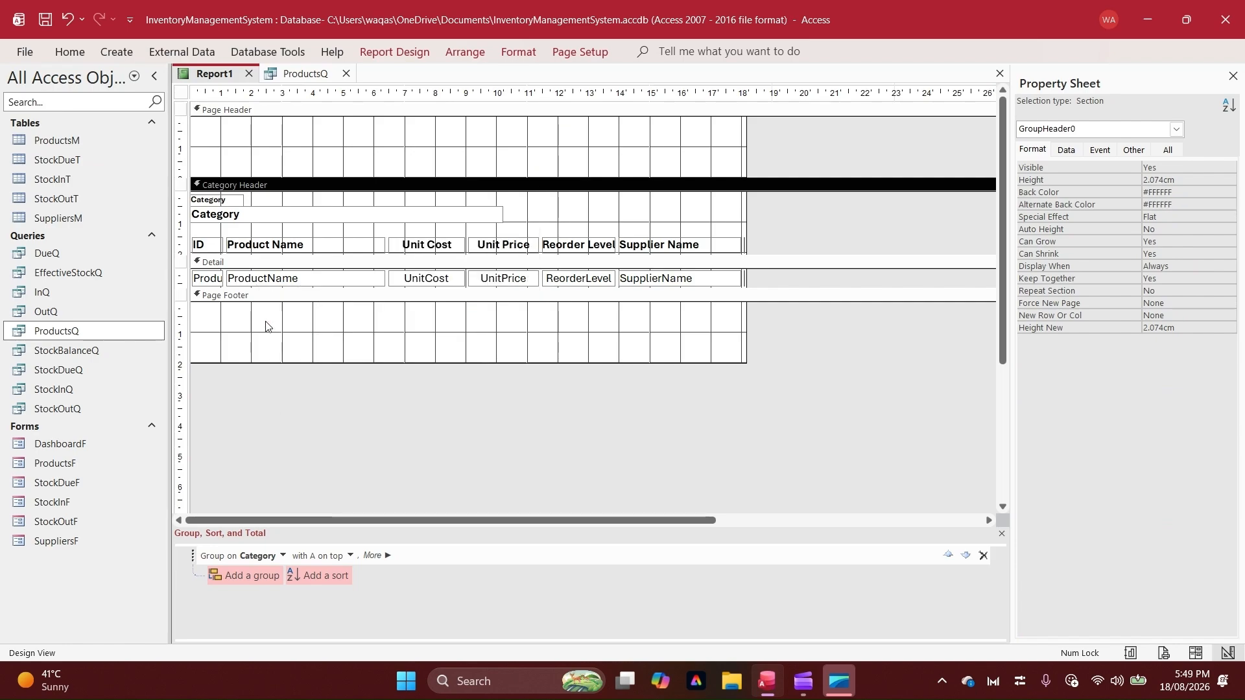
{"action": "left_click", "coordinate": [499, 327]}
Show the report in Report View and examine the stacked category headings and the product rows below them
{"action": "right_click", "coordinate": [199, 76]}
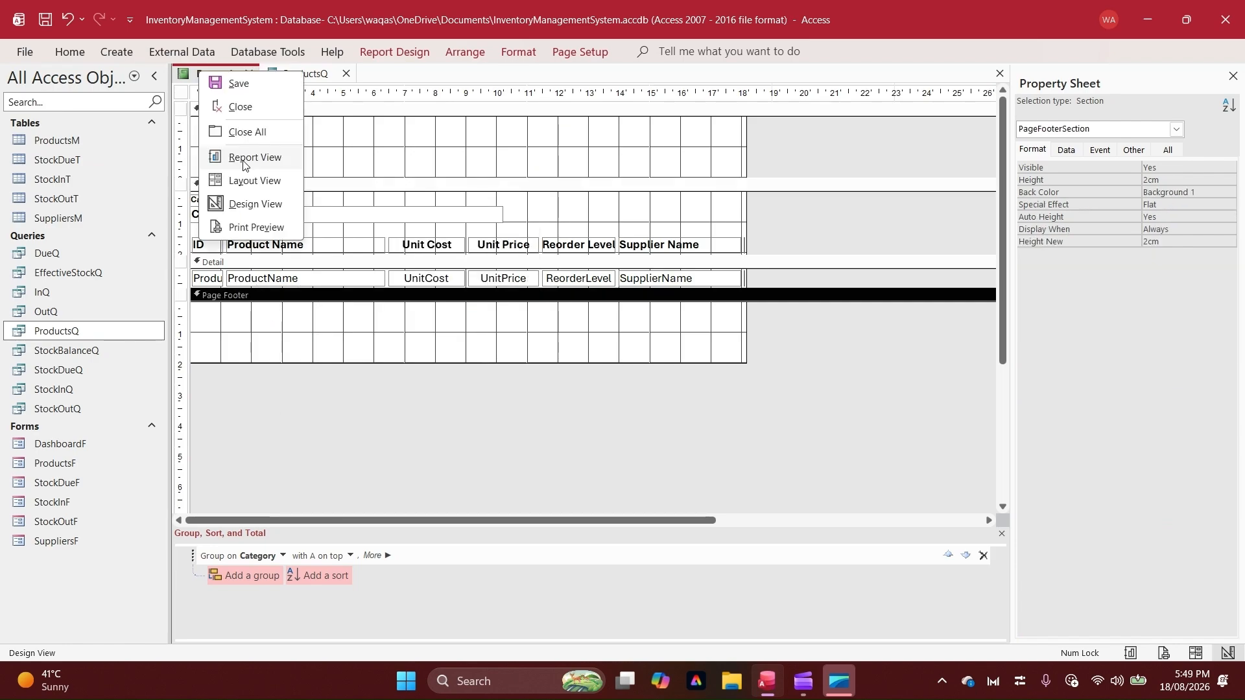
{"action": "left_click", "coordinate": [245, 158]}
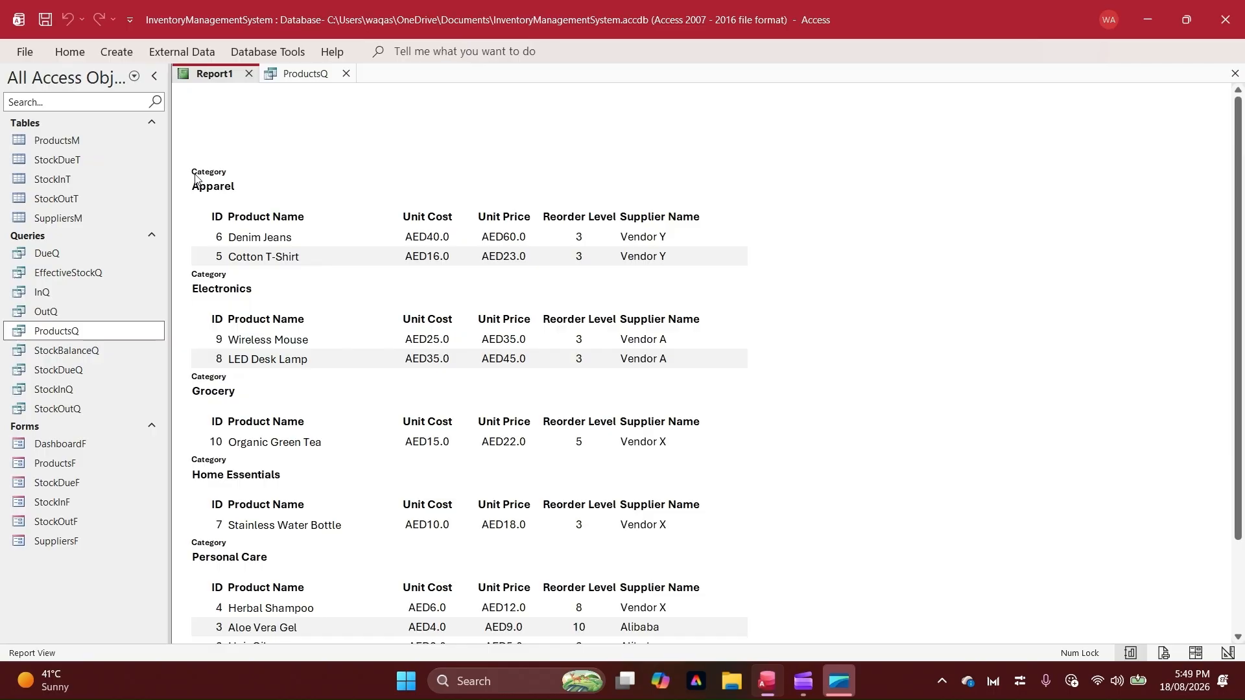
{"action": "left_click", "coordinate": [226, 173]}
{"action": "left_click", "coordinate": [194, 187]}
{"action": "left_click_drag", "start_coordinate": [194, 187], "coordinate": [273, 187]}
{"action": "left_click", "coordinate": [259, 203]}
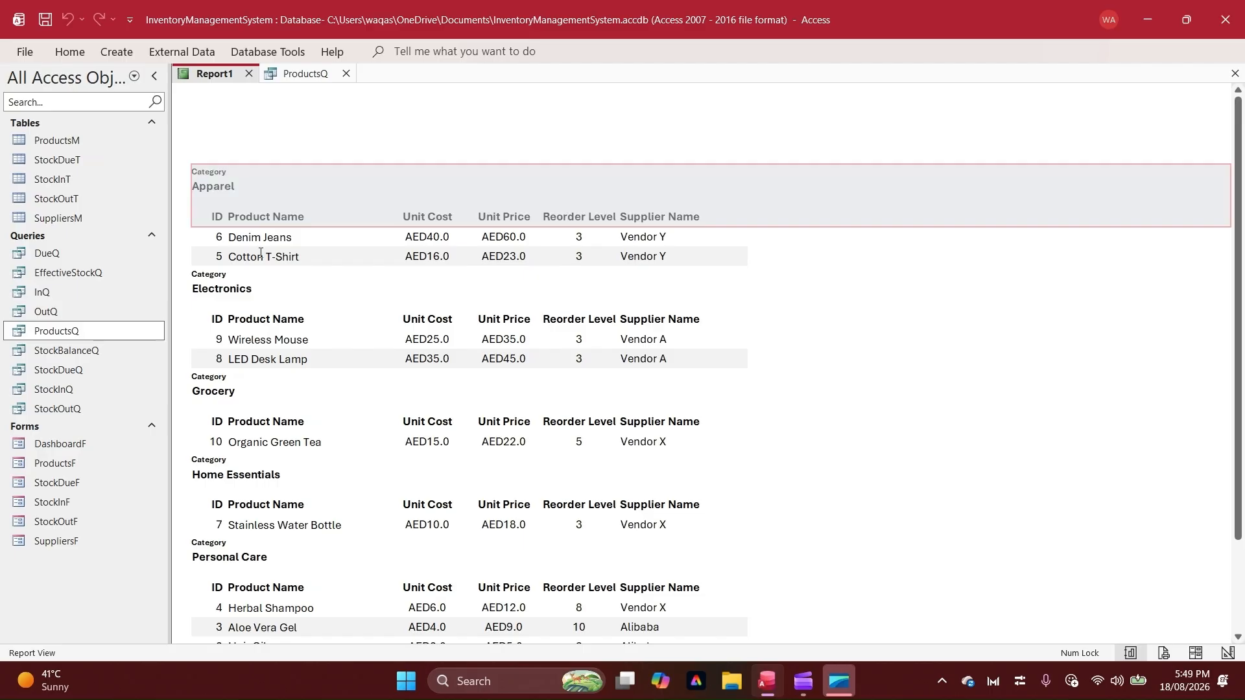
{"action": "left_click", "coordinate": [542, 251]}
{"action": "left_click", "coordinate": [788, 225]}
Check the full printed page in Print Preview, zoomed out, and close the preview
{"action": "right_click", "coordinate": [695, 109]}
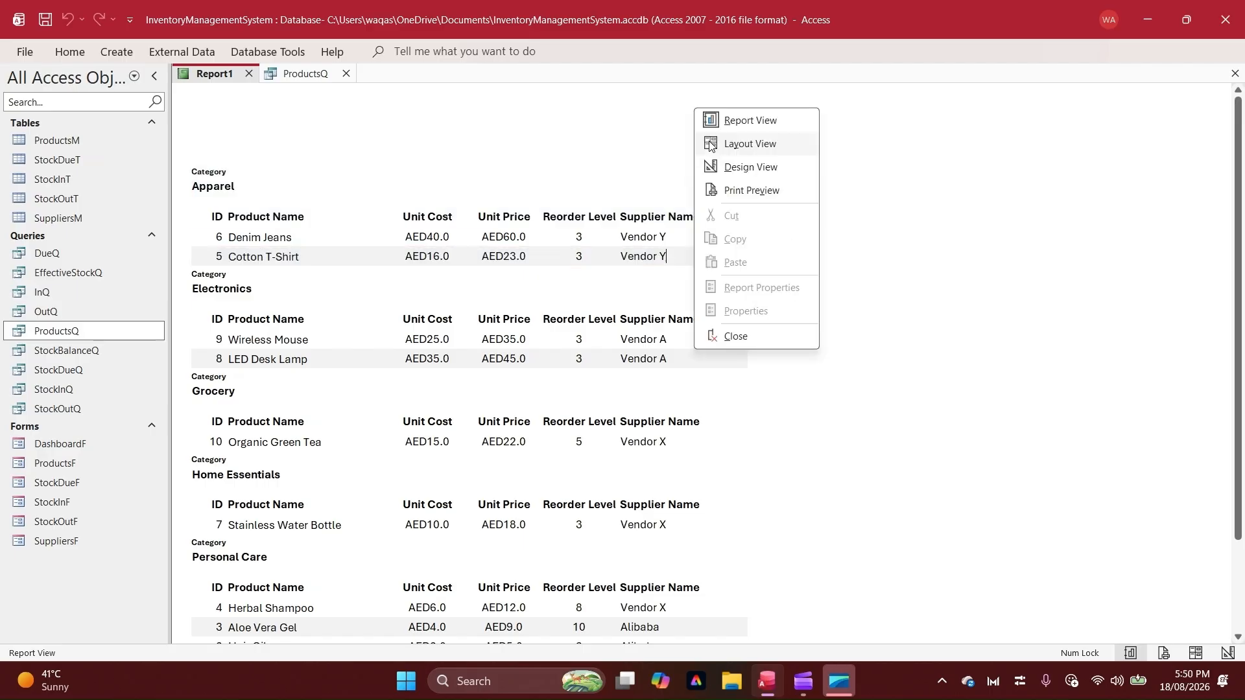
{"action": "left_click", "coordinate": [721, 188]}
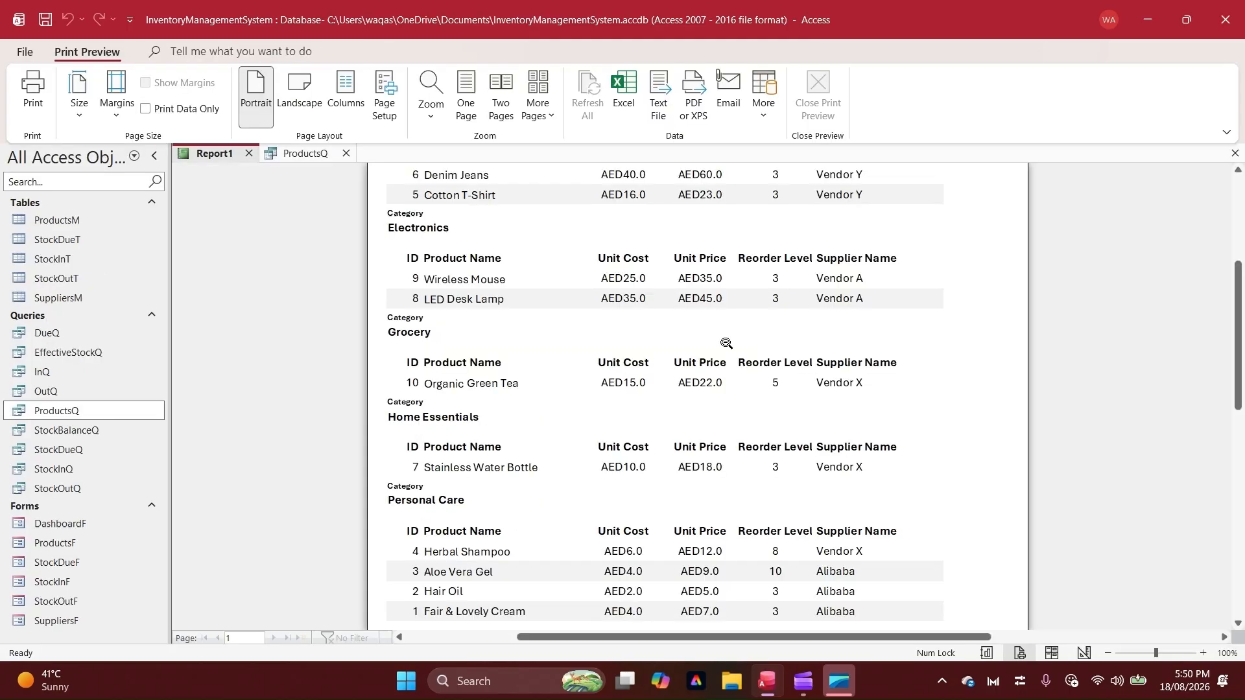
{"action": "left_click", "coordinate": [726, 343]}
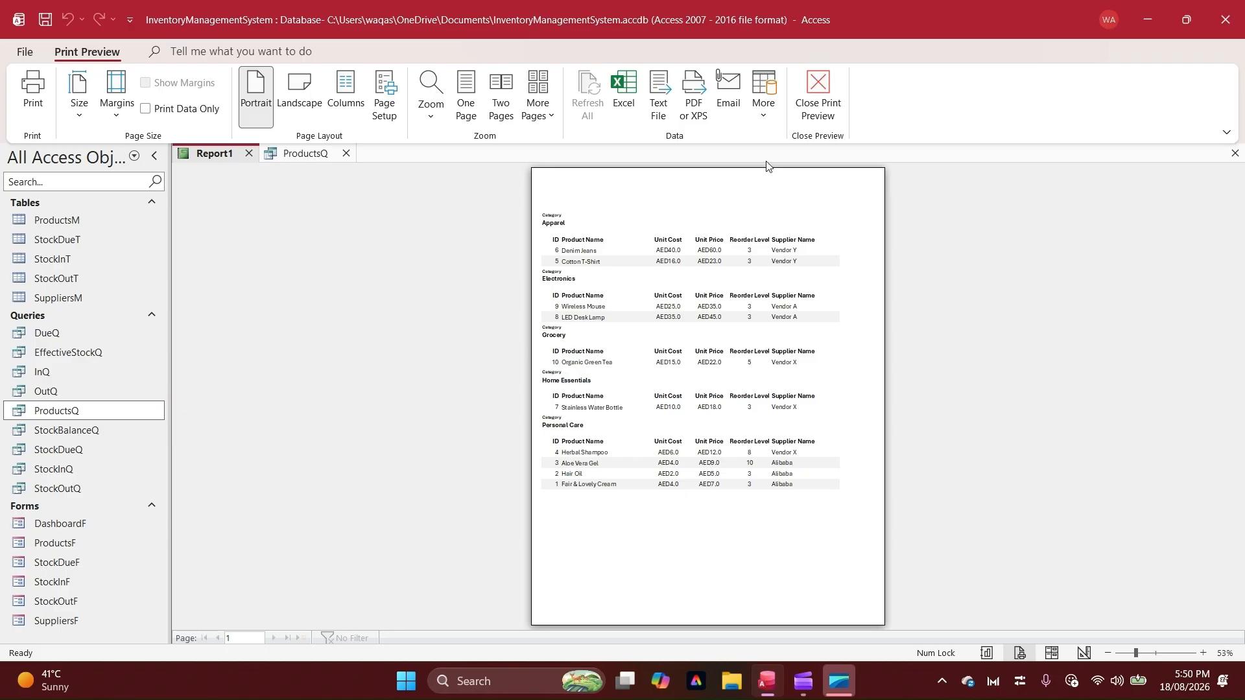
{"action": "left_click", "coordinate": [816, 96]}
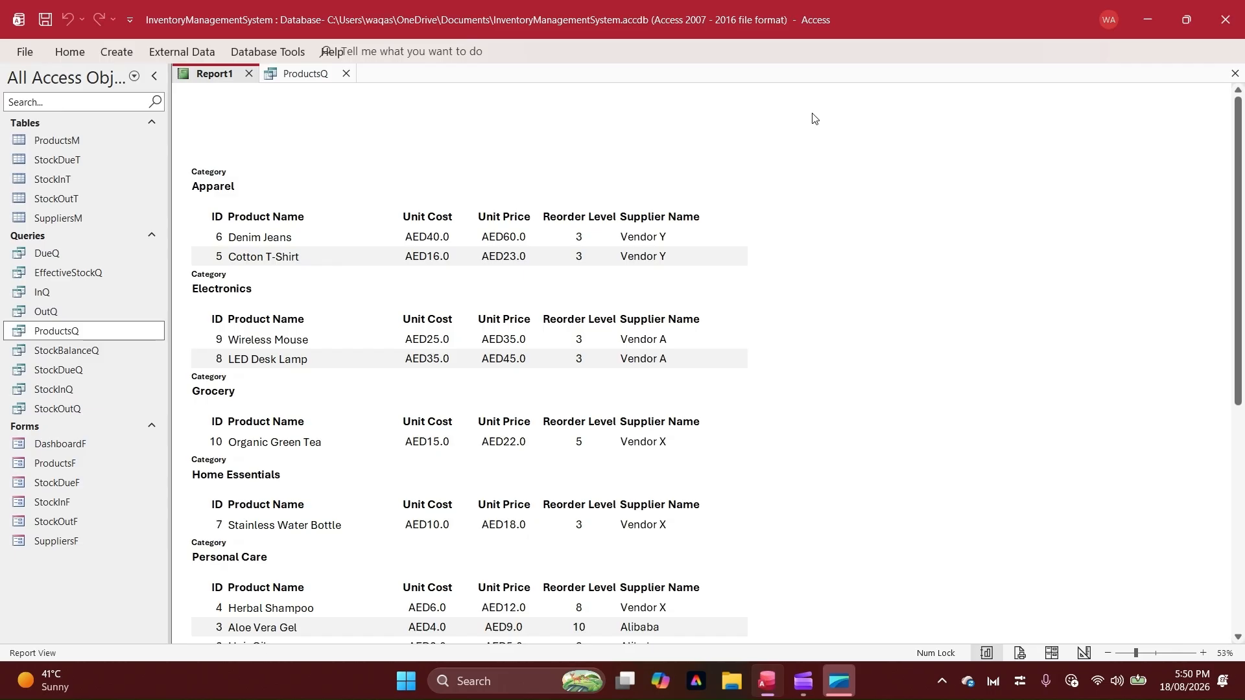
Return to Report View by way of Design View and look through the category groups down to Personal Care
{"action": "right_click", "coordinate": [483, 190]}
{"action": "left_click", "coordinate": [500, 203]}
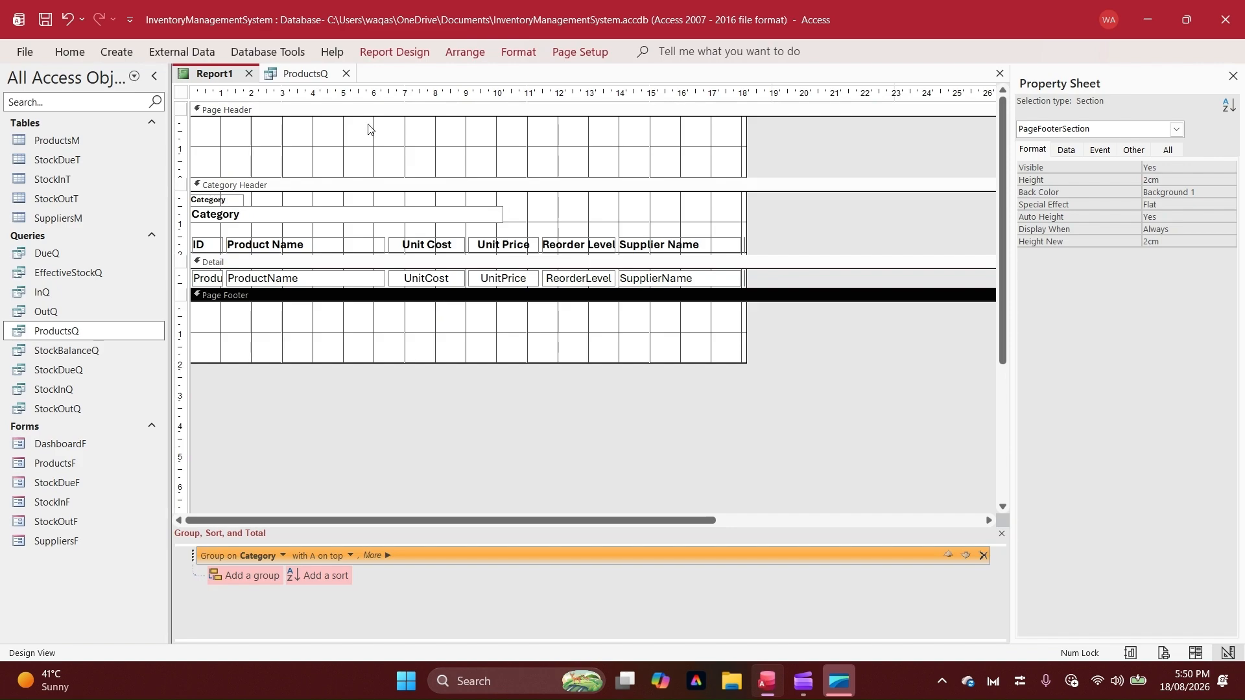
{"action": "right_click", "coordinate": [220, 73]}
{"action": "left_click", "coordinate": [275, 155]}
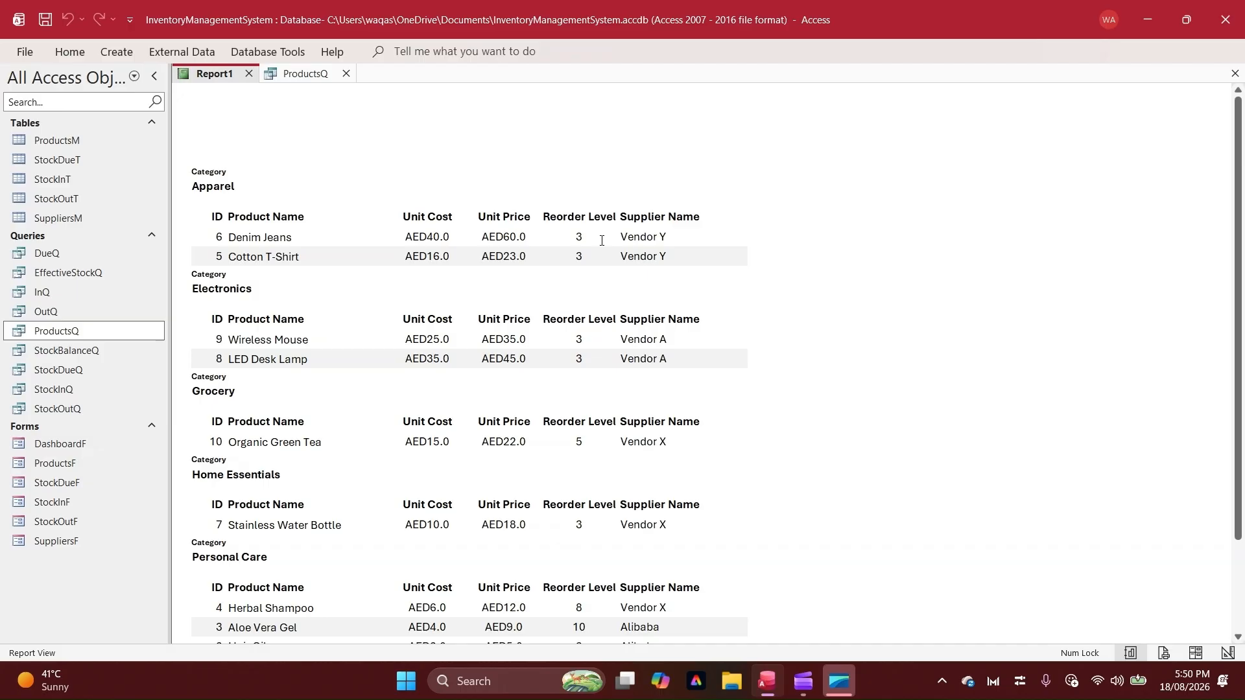
{"action": "scroll", "coordinate": [250, 355], "scroll_direction": "down", "scroll_amount": 1}
{"action": "scroll", "coordinate": [251, 354], "scroll_direction": "down", "scroll_amount": 3}
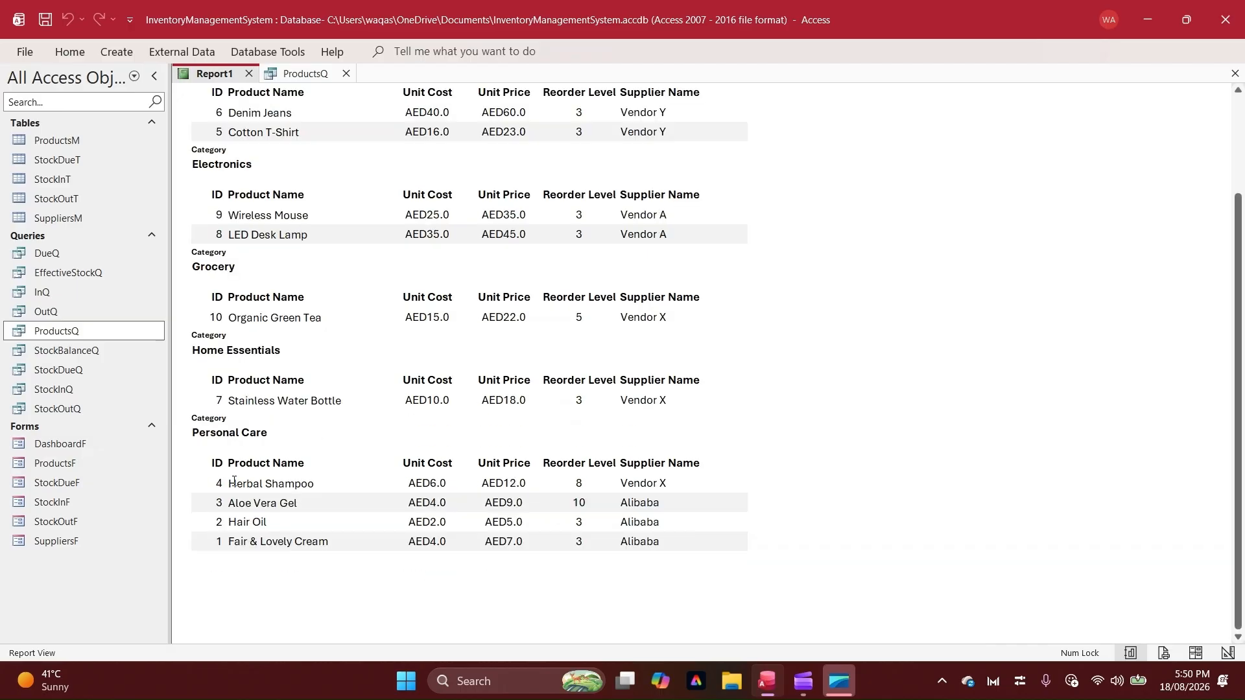
In Design View, set the Detail section's alternate back color to white (#FFFFFF)
{"action": "right_click", "coordinate": [849, 300]}
{"action": "left_click", "coordinate": [881, 346]}
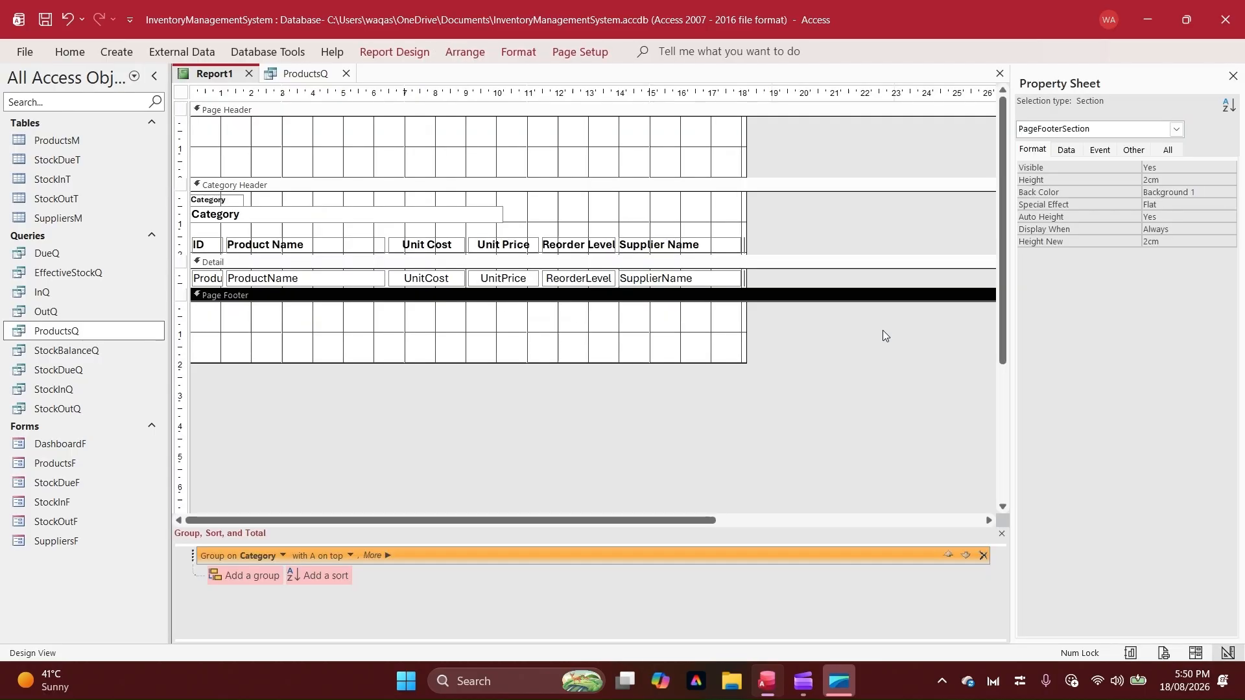
{"action": "right_click", "coordinate": [706, 261]}
{"action": "mouse_move", "coordinate": [579, 364]}
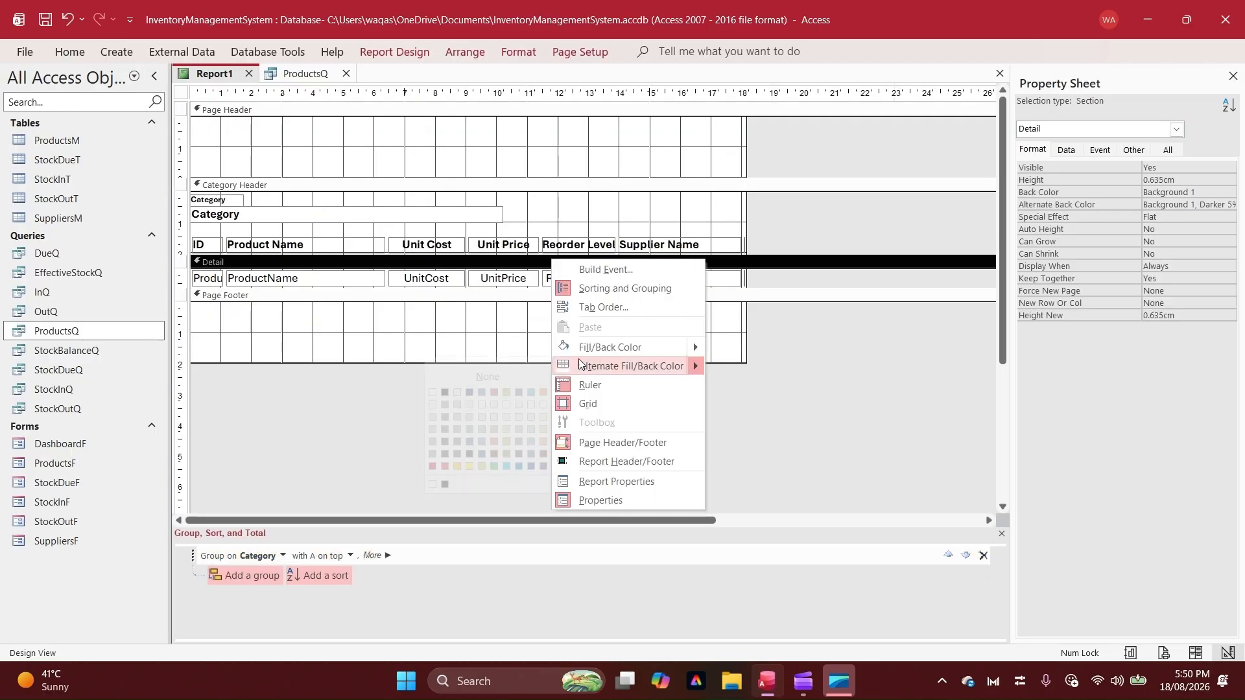
{"action": "left_click", "coordinate": [432, 392]}
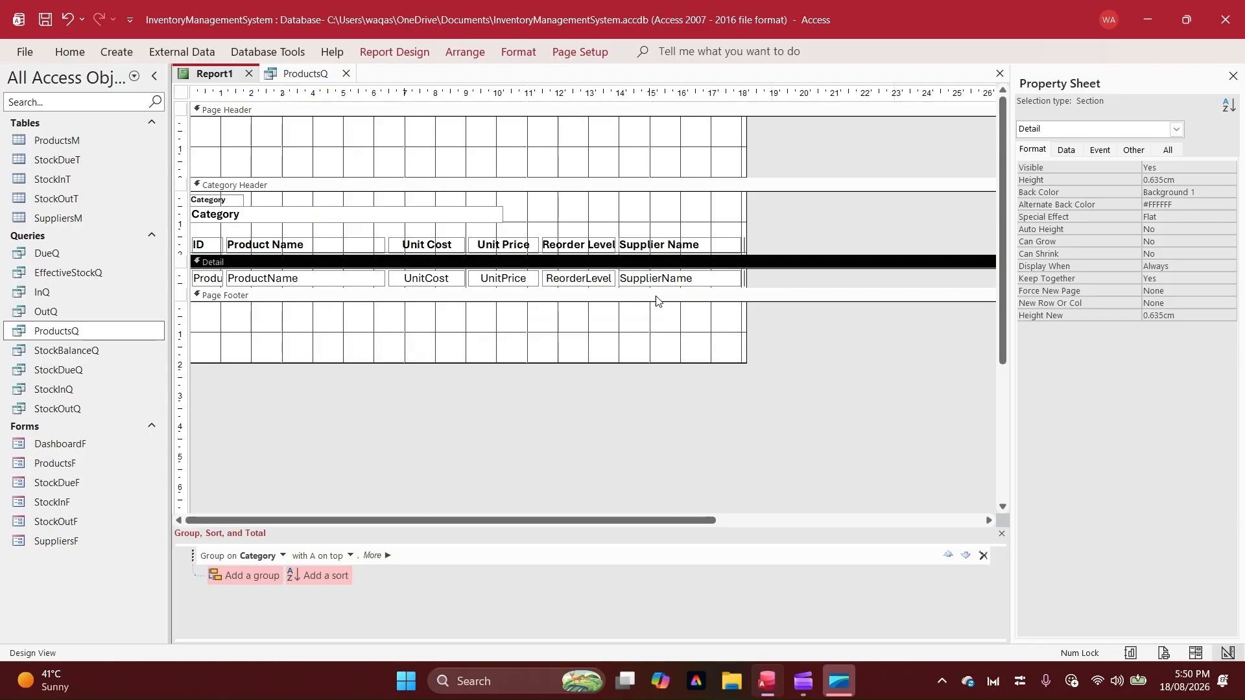
{"action": "right_click", "coordinate": [663, 268]}
{"action": "mouse_move", "coordinate": [605, 359]}
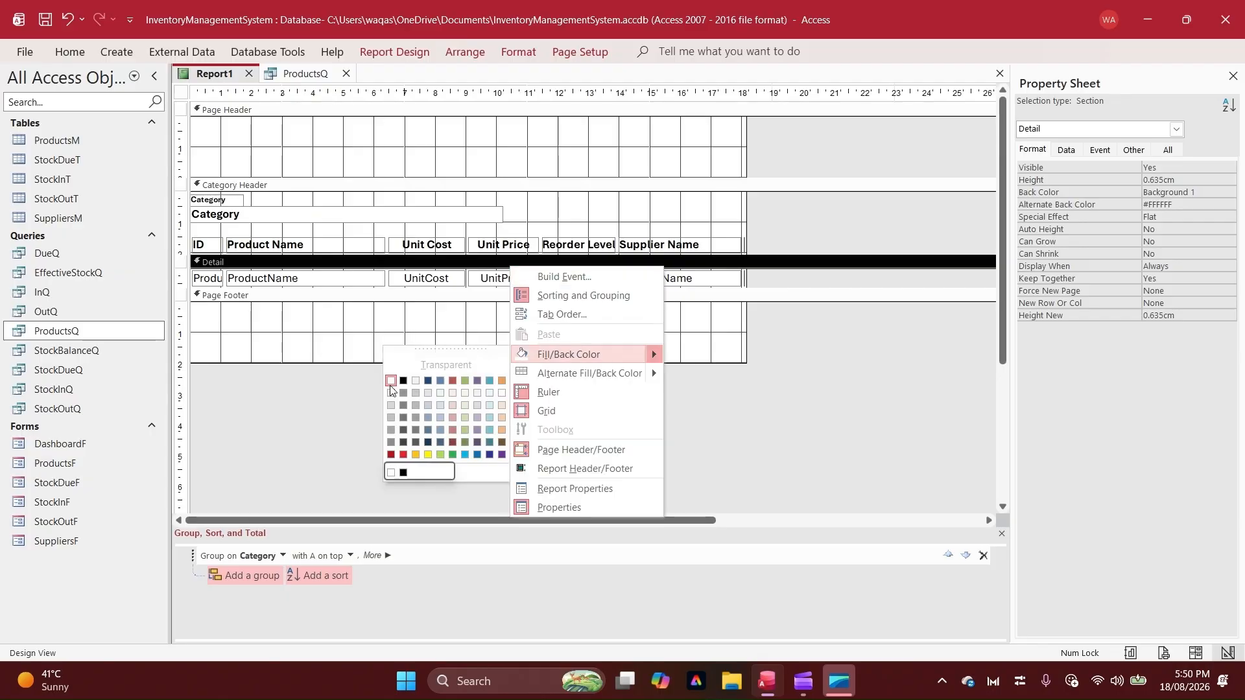
{"action": "left_click", "coordinate": [622, 297]}
Set the Page Footer section's back color to white (#FFFFFF)
{"action": "right_click", "coordinate": [623, 300]}
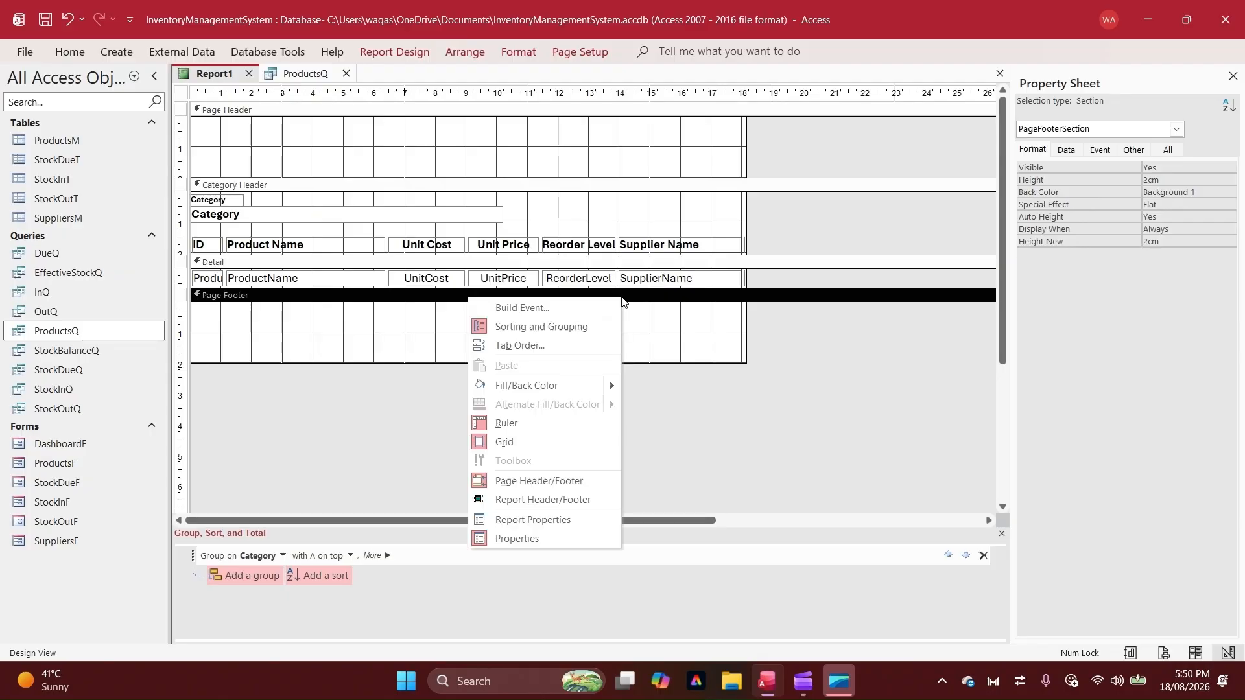
{"action": "mouse_move", "coordinate": [567, 384]}
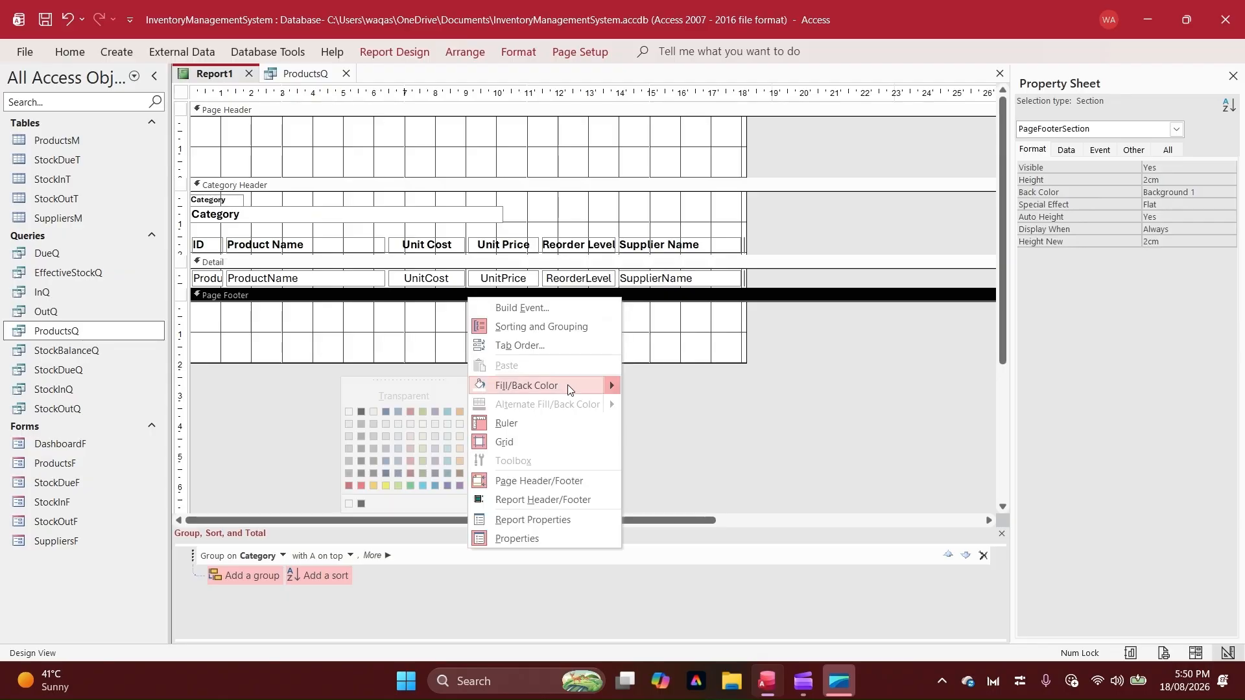
{"action": "left_click", "coordinate": [349, 424]}
{"action": "right_click", "coordinate": [606, 297]}
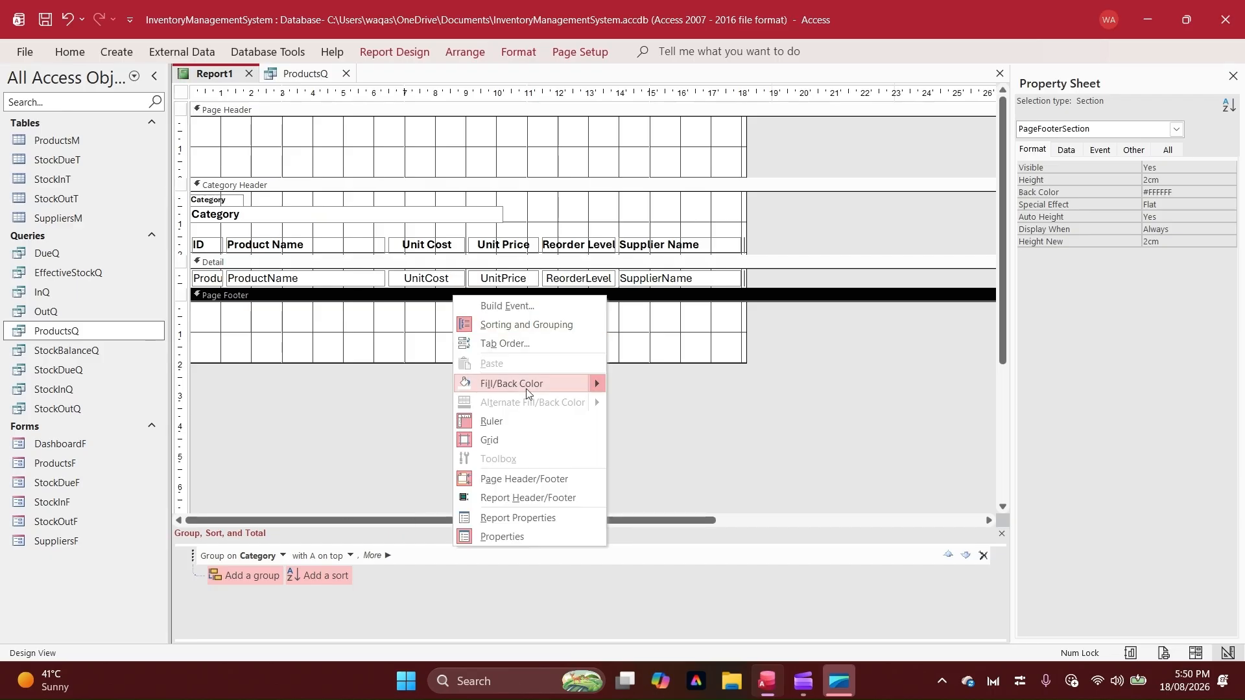
{"action": "left_click", "coordinate": [756, 317]}
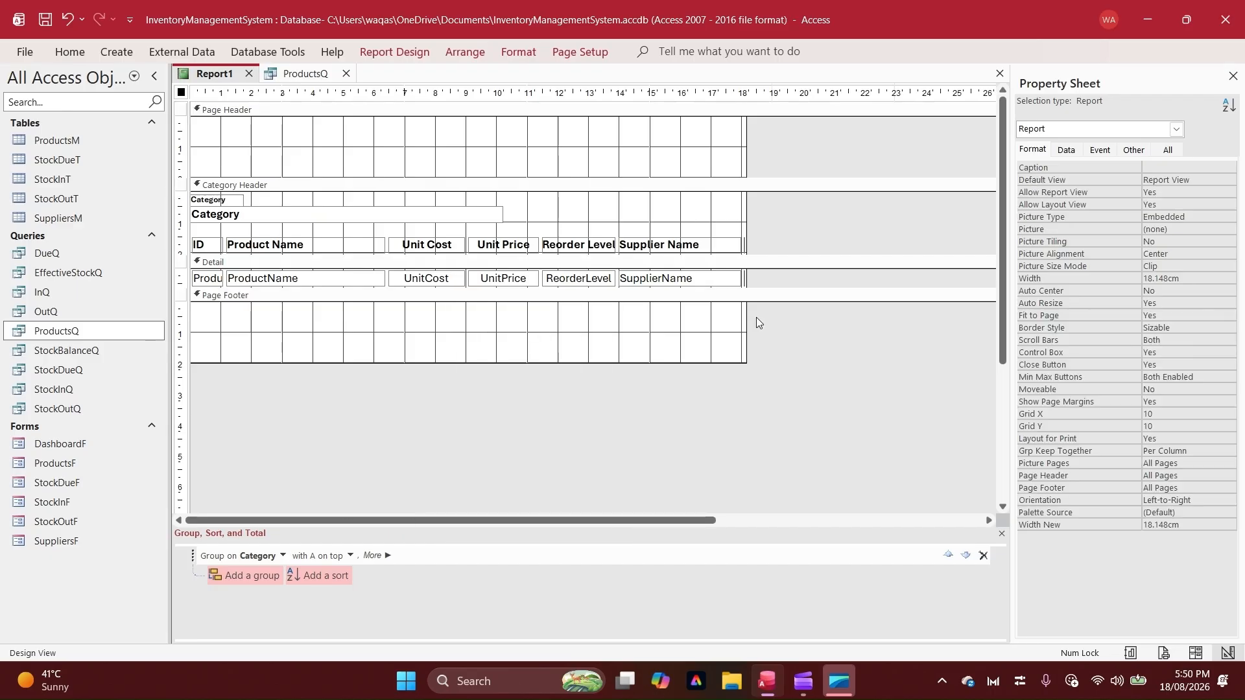
Check the report's plain white layout in Report View
{"action": "right_click", "coordinate": [205, 78]}
{"action": "left_click", "coordinate": [260, 159]}
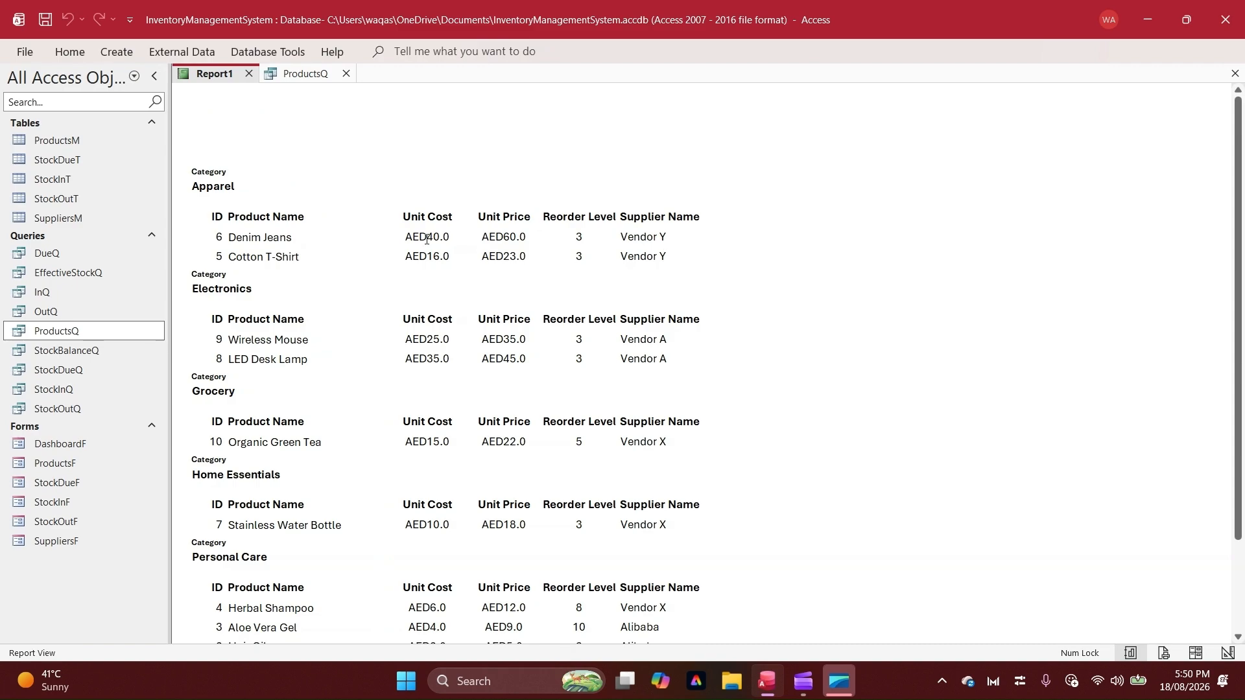
{"action": "left_click", "coordinate": [729, 217]}
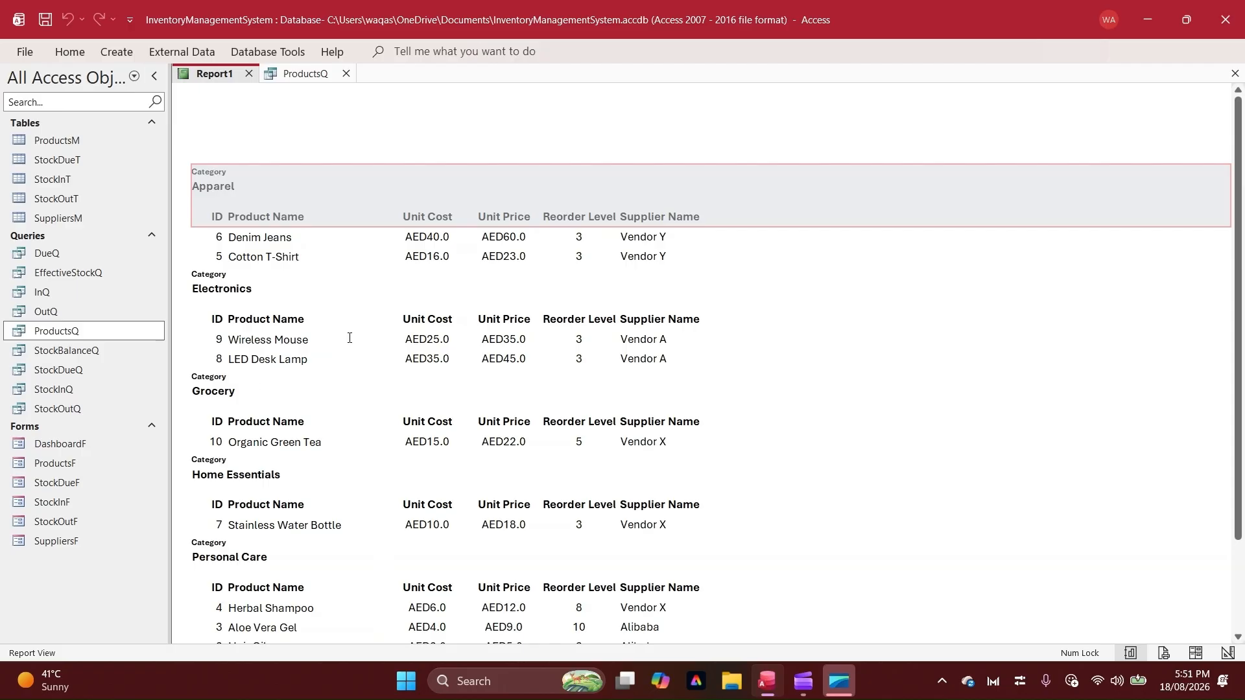
In Design View, set the column headings' font size to 8 and reduce their height from the upper edge
{"action": "right_click", "coordinate": [839, 290]}
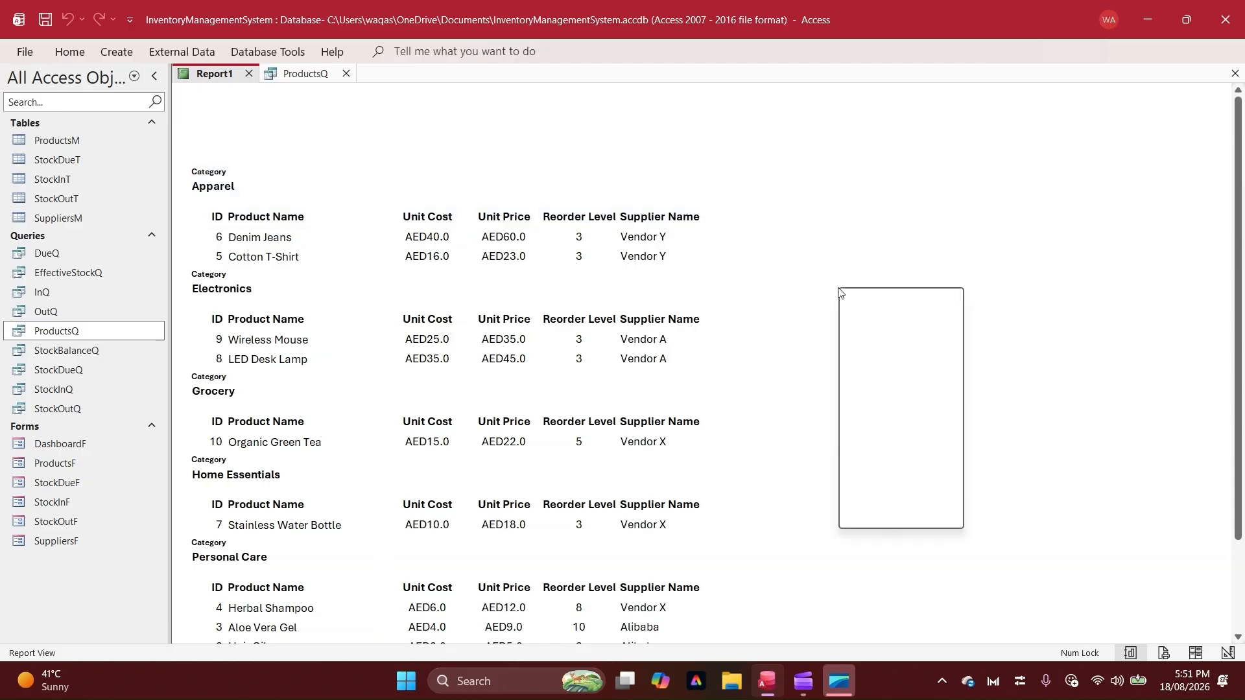
{"action": "left_click", "coordinate": [856, 356]}
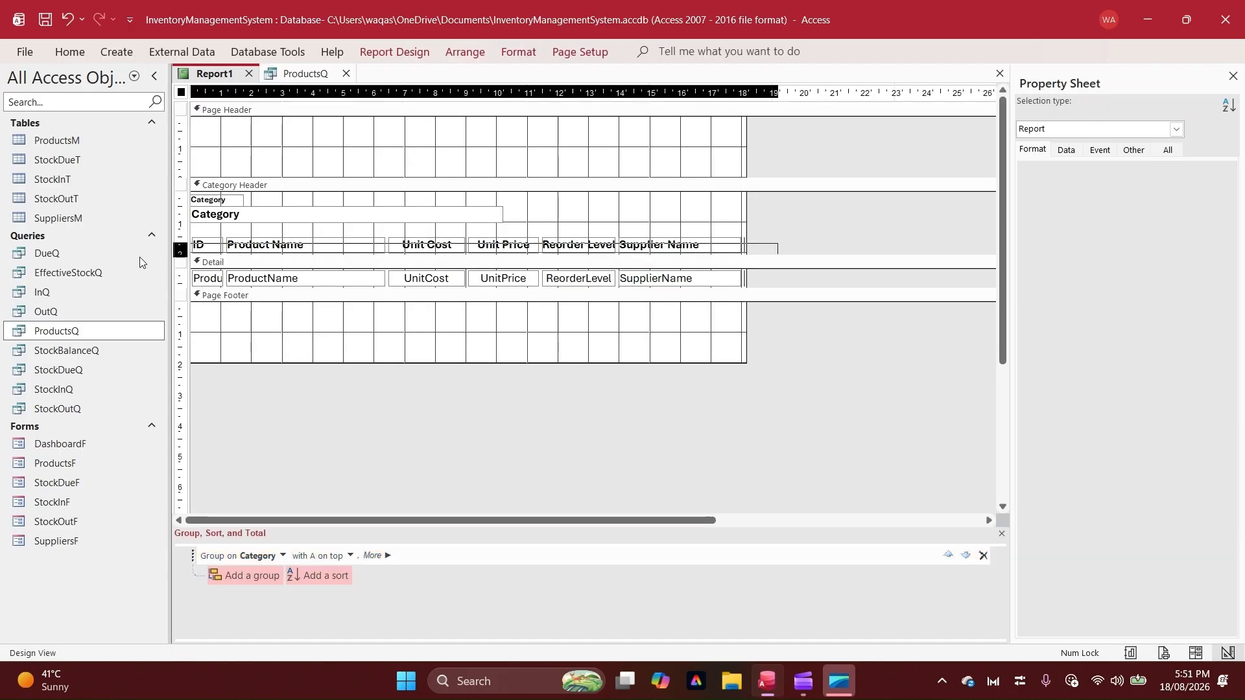
{"action": "left_click", "coordinate": [181, 245]}
{"action": "left_click", "coordinate": [76, 52]}
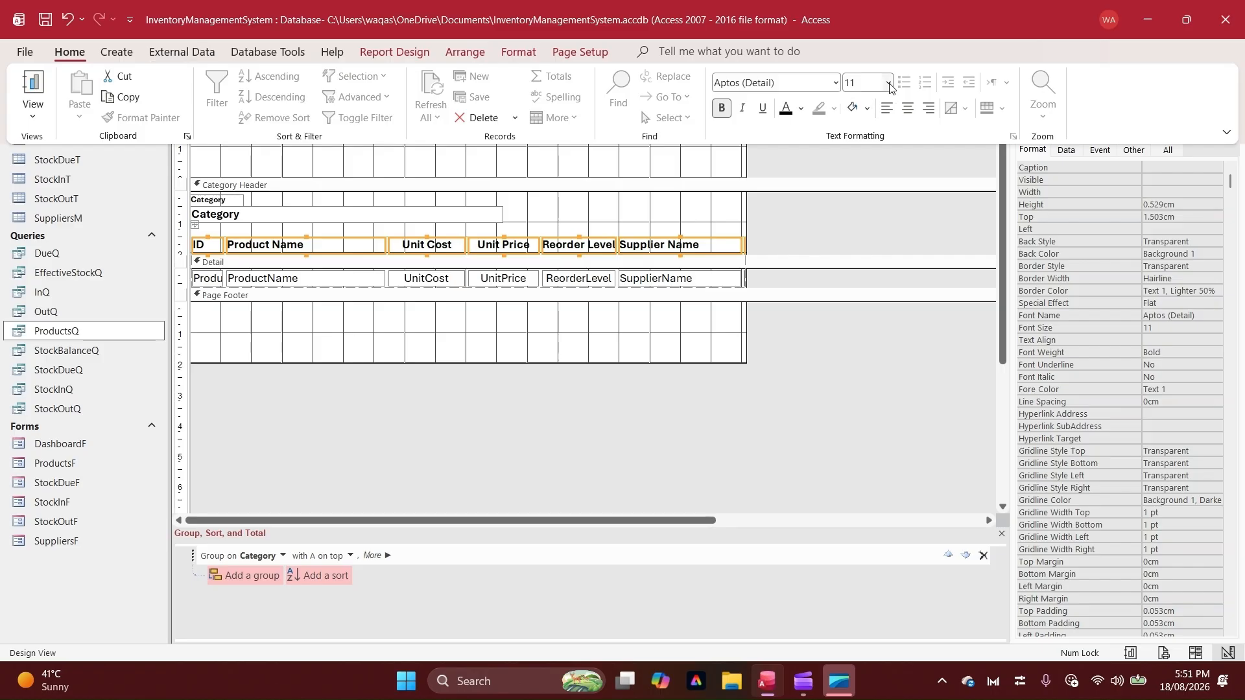
{"action": "left_click", "coordinate": [889, 83]}
{"action": "left_click", "coordinate": [881, 106]}
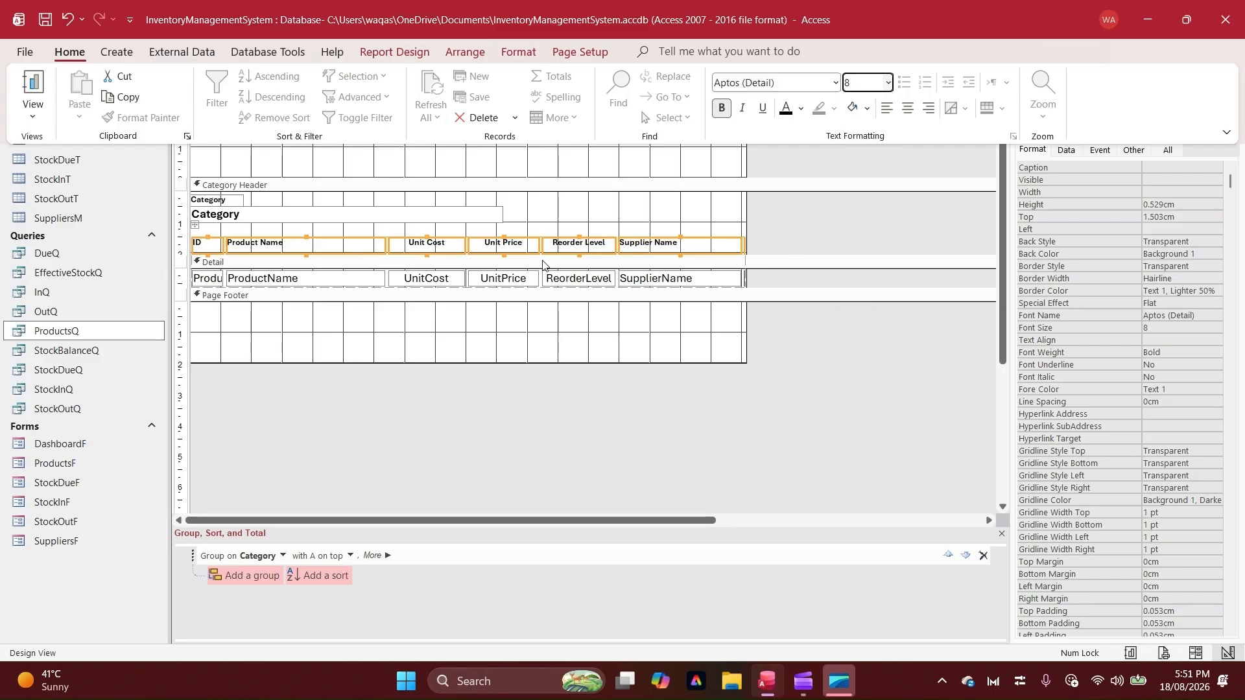
{"action": "left_click_drag", "start_coordinate": [577, 237], "coordinate": [577, 247]}
{"action": "left_click", "coordinate": [391, 305]}
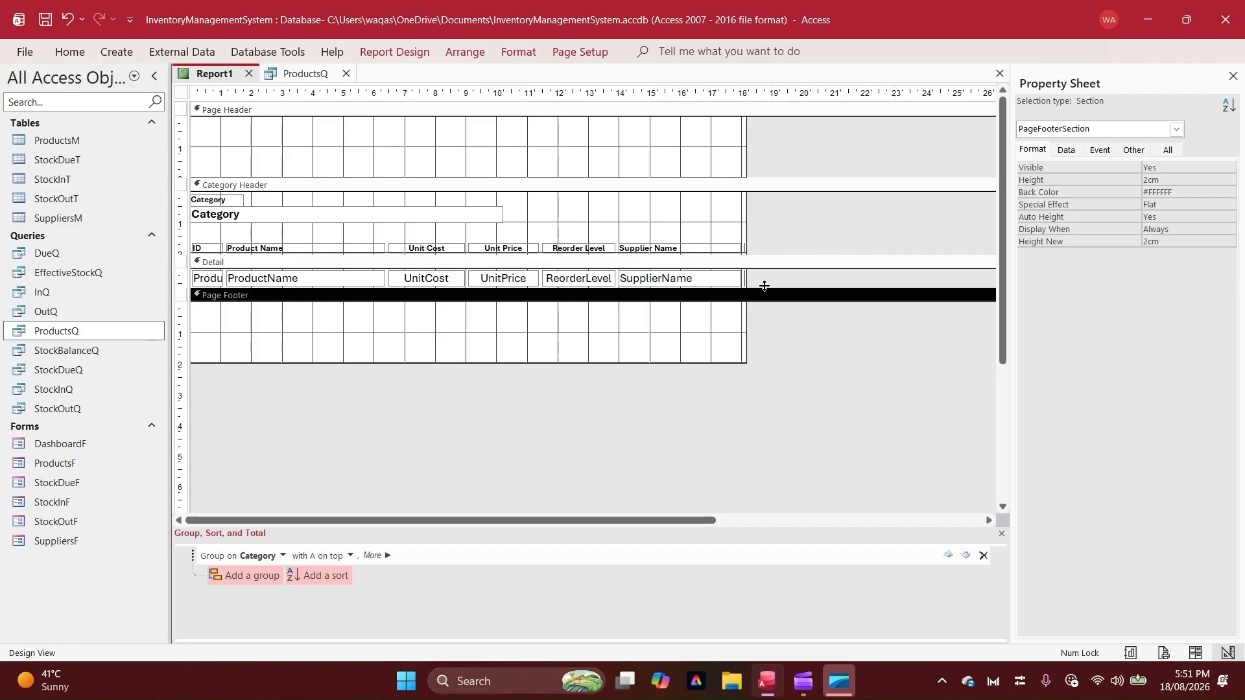
Make the Detail section taller and left-align the ID heading together with its product ID field
{"action": "left_click_drag", "start_coordinate": [765, 286], "coordinate": [767, 306]}
{"action": "left_click_drag", "start_coordinate": [201, 299], "coordinate": [209, 242]}
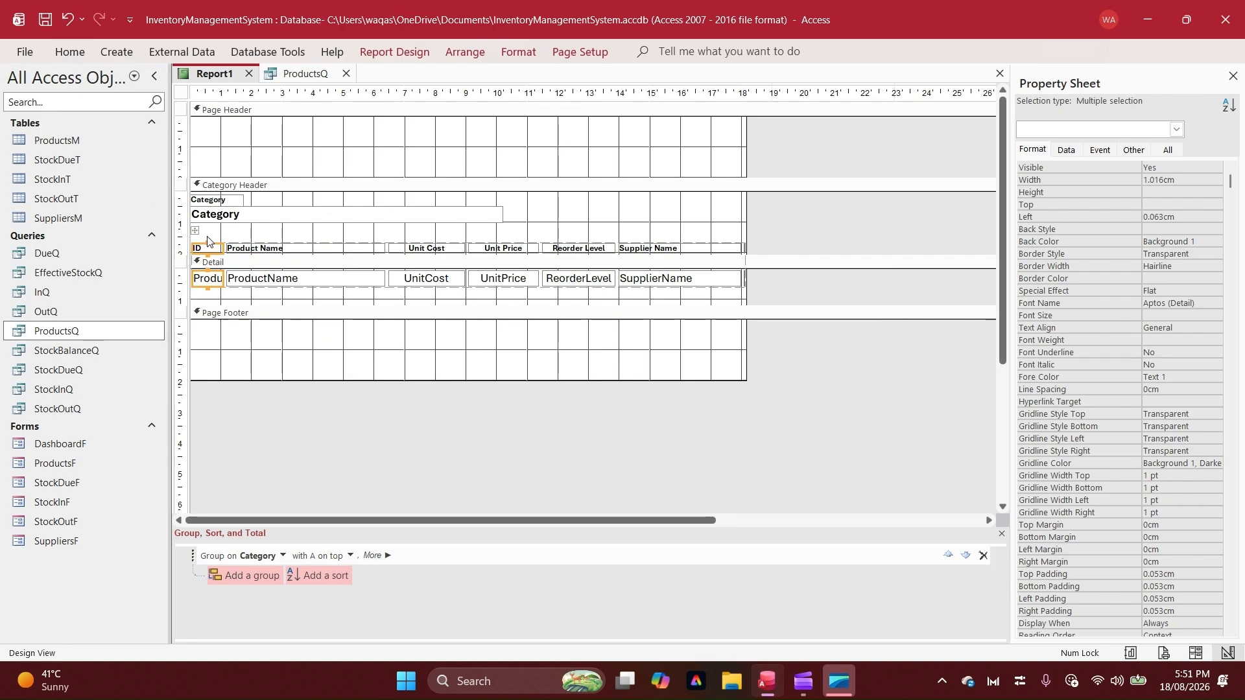
{"action": "left_click", "coordinate": [69, 51]}
{"action": "left_click", "coordinate": [885, 110]}
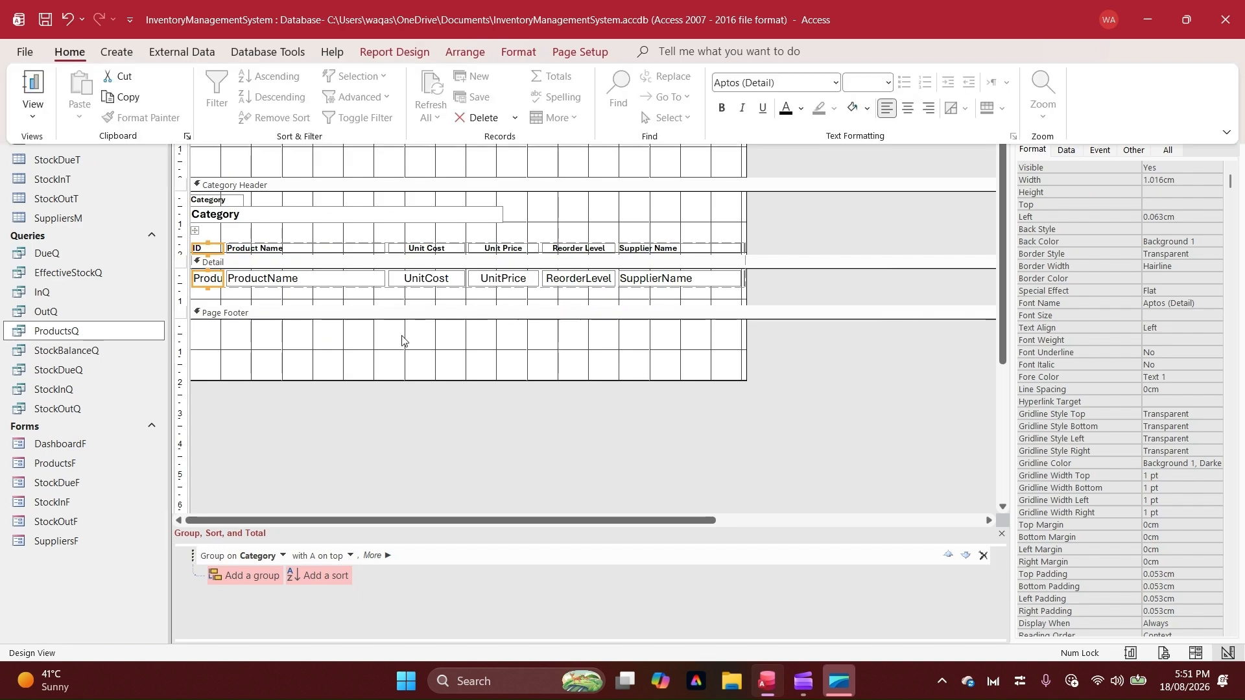
{"action": "left_click", "coordinate": [402, 341]}
{"action": "left_click", "coordinate": [439, 301]}
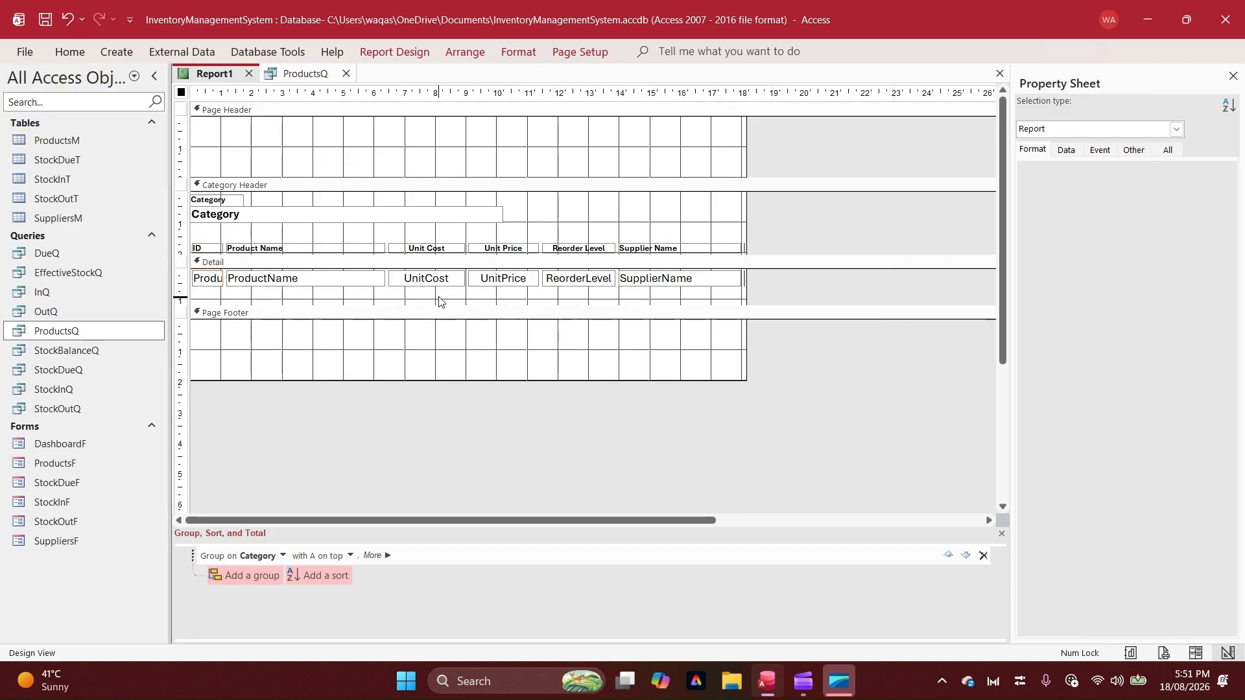
Check the text alignment of the Unit Cost, Unit Price and Reorder Level headings and fields
{"action": "left_click_drag", "start_coordinate": [439, 92], "coordinate": [540, 92]}
{"action": "left_click", "coordinate": [73, 52]}
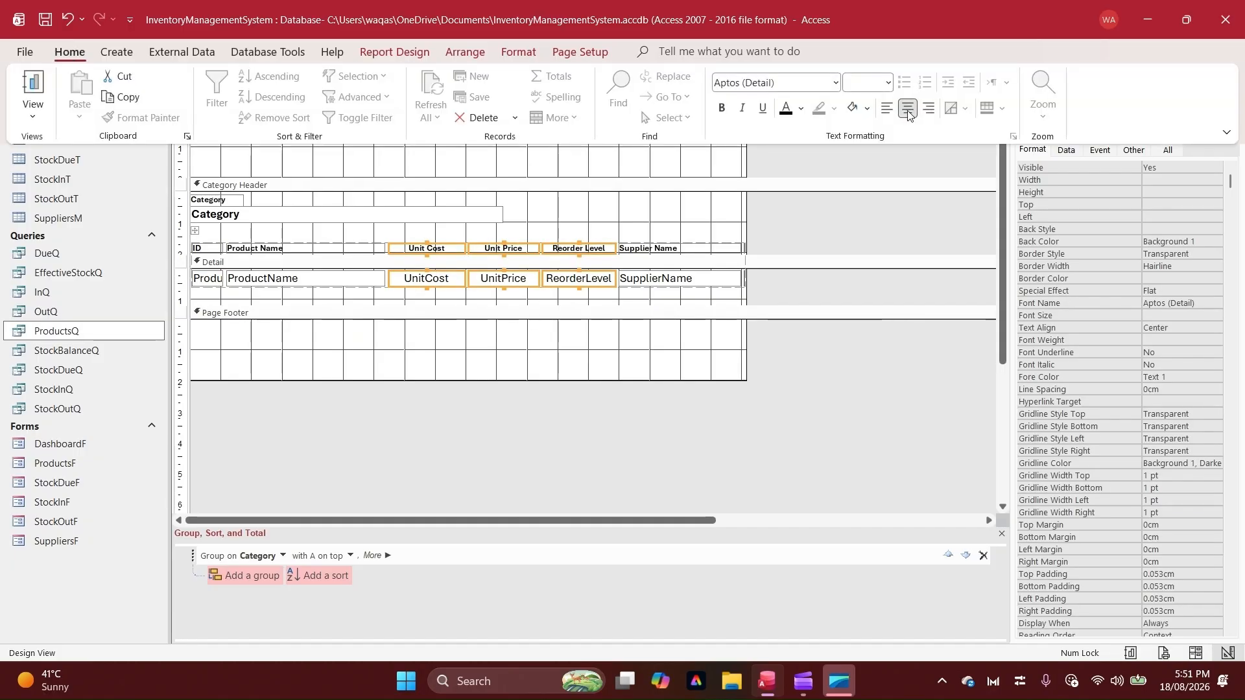
{"action": "left_click", "coordinate": [572, 352]}
{"action": "left_click", "coordinate": [650, 369]}
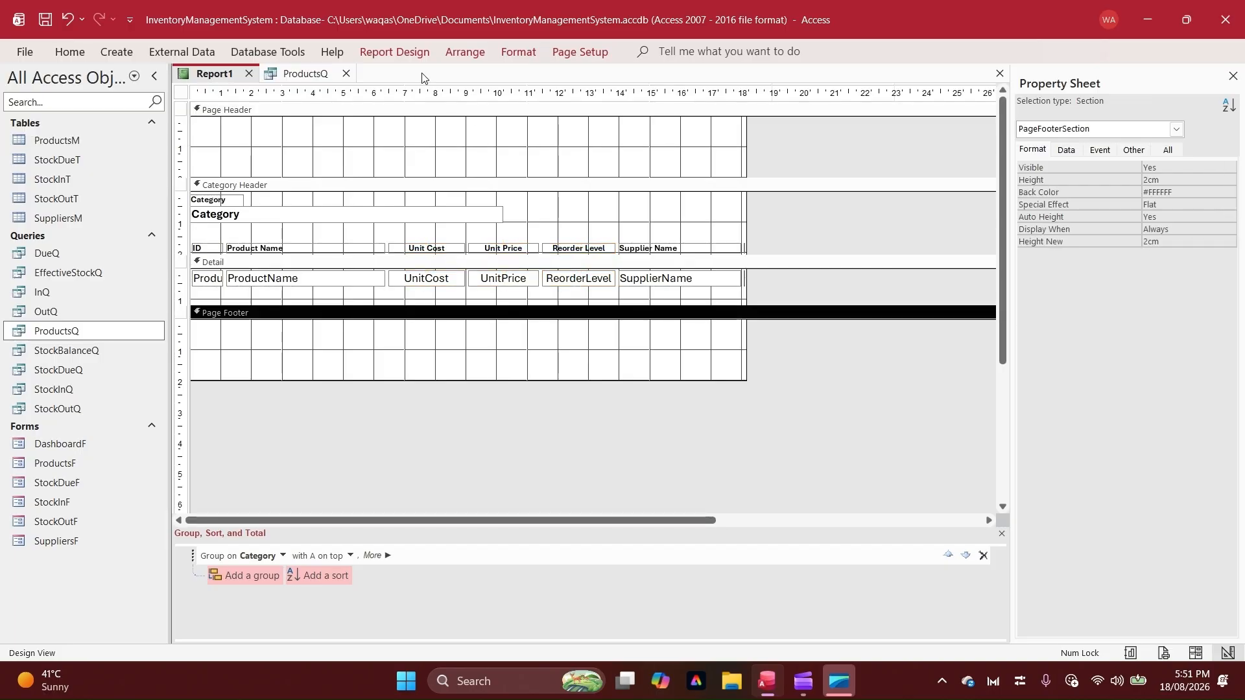
Draw a horizontal line about 18 cm long directly beneath the Detail fields and shrink the Detail section to fit it
{"action": "left_click", "coordinate": [394, 51]}
{"action": "left_click", "coordinate": [582, 110]}
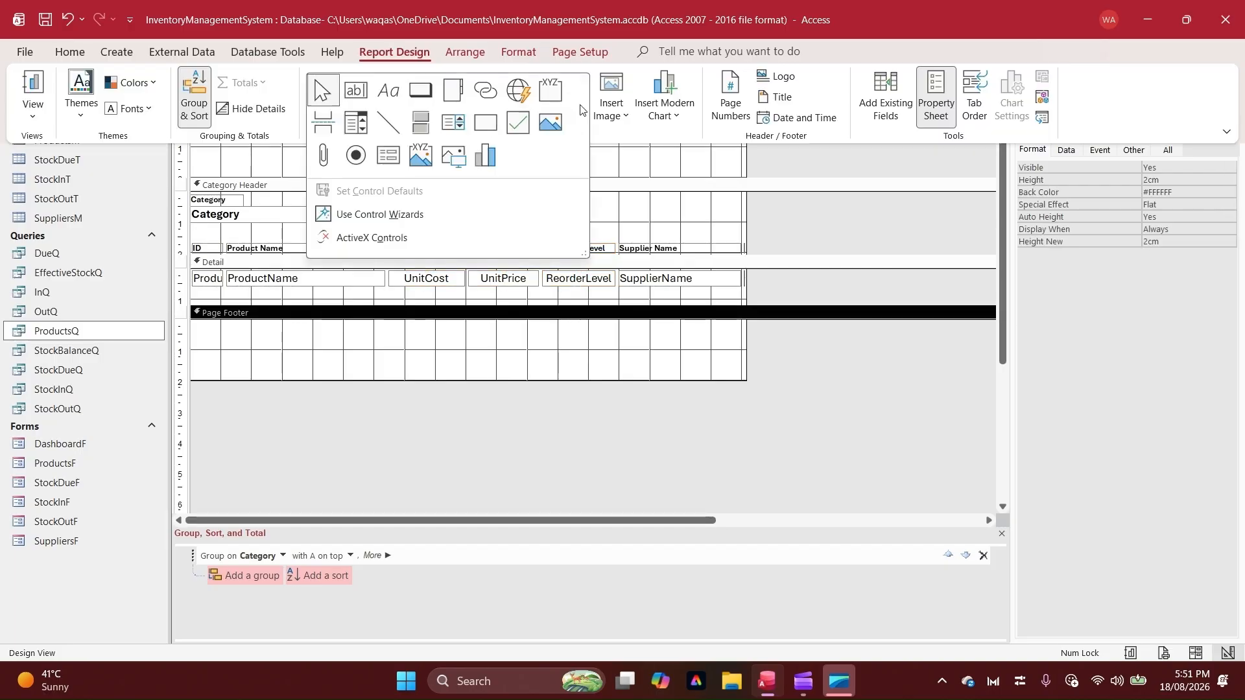
{"action": "left_click", "coordinate": [387, 122]}
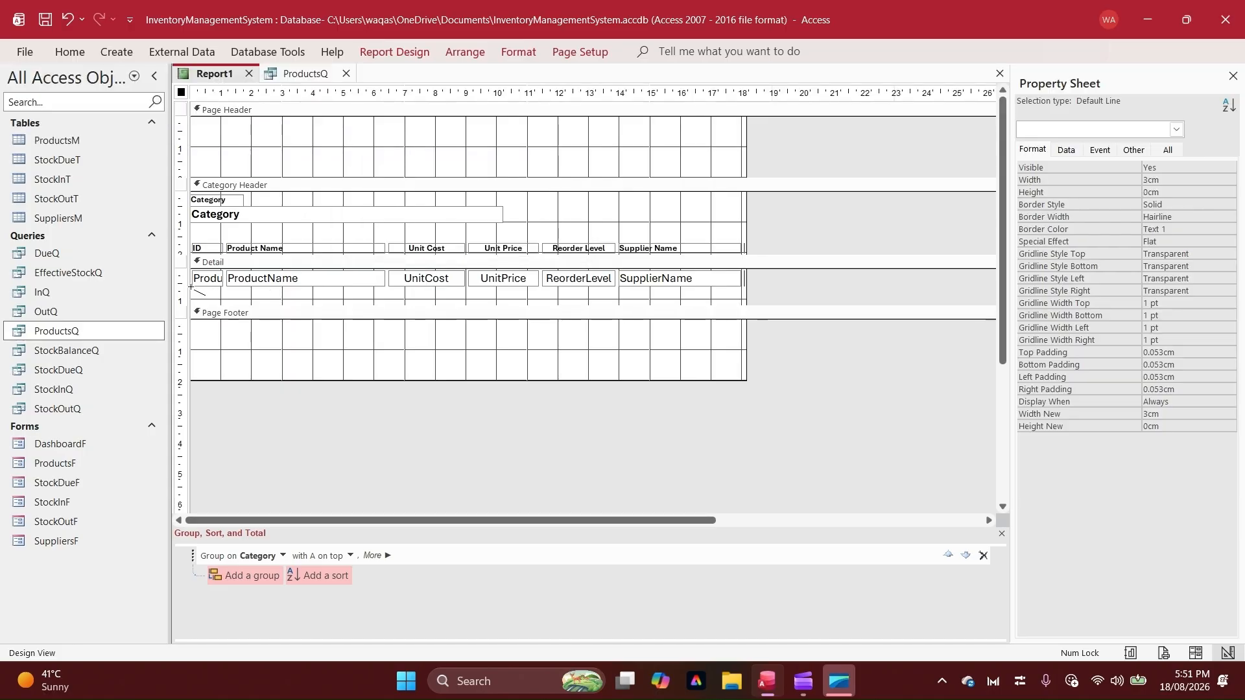
{"action": "left_click_drag", "start_coordinate": [191, 285], "coordinate": [744, 293]}
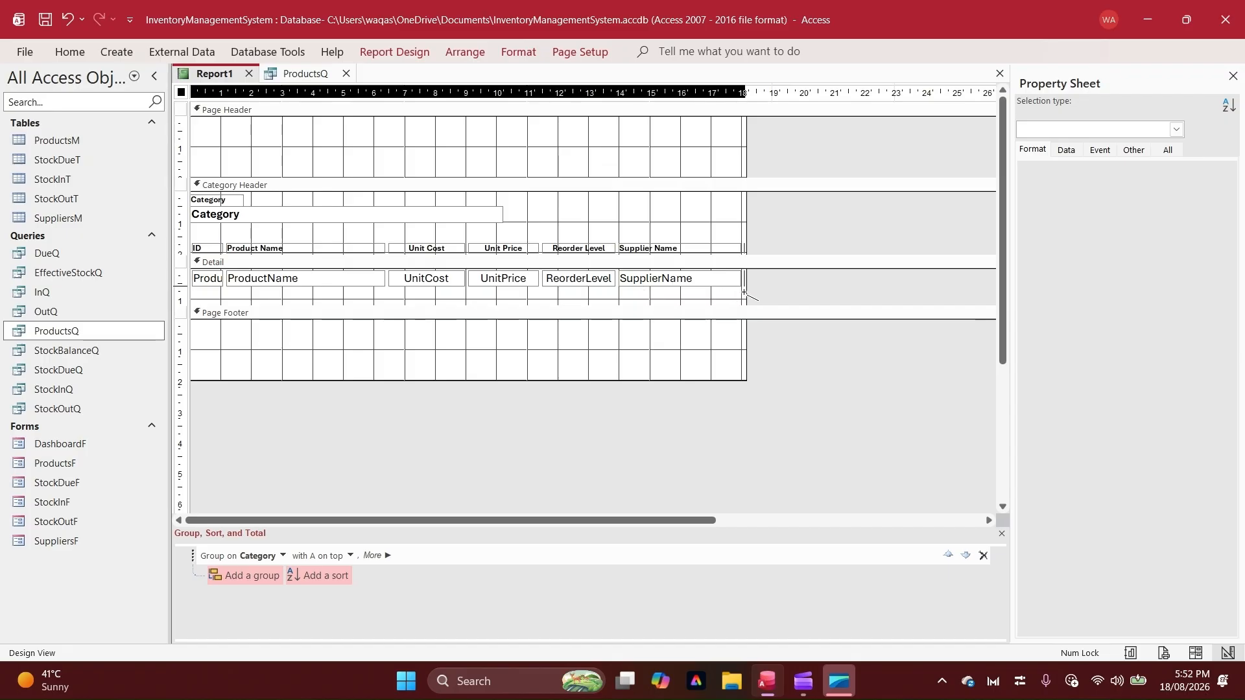
{"action": "left_click_drag", "start_coordinate": [744, 293], "coordinate": [746, 292]}
{"action": "left_click", "coordinate": [797, 281]}
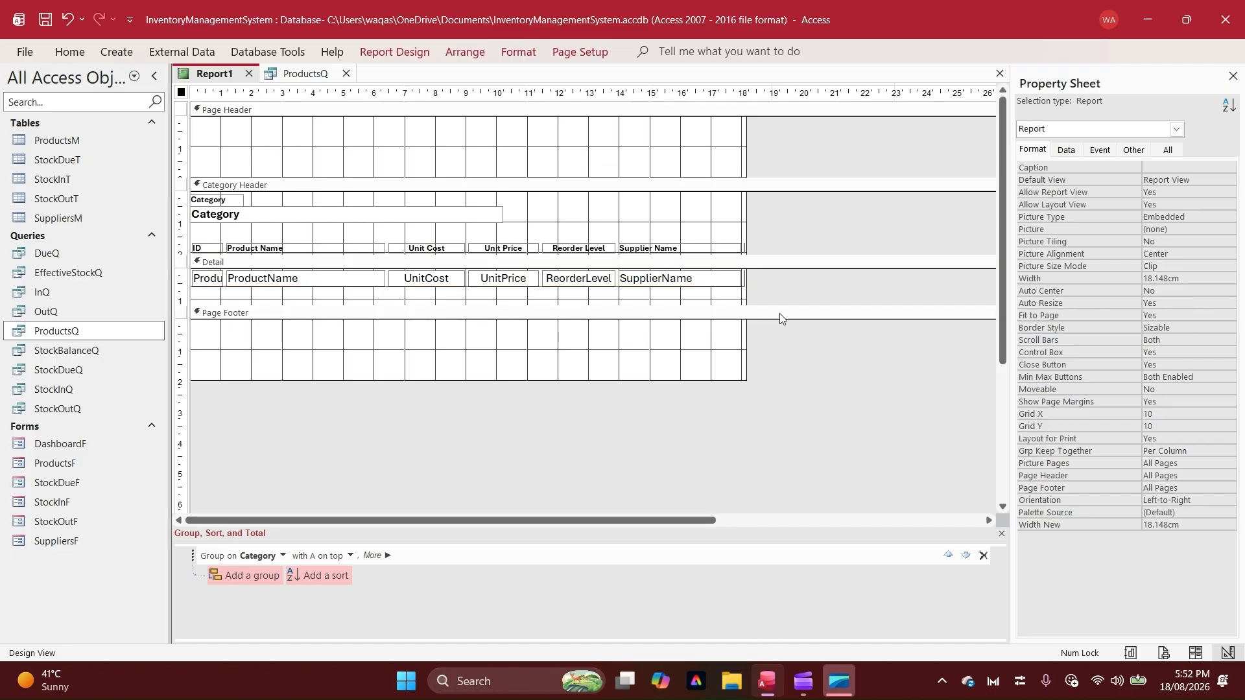
{"action": "left_click", "coordinate": [780, 301]}
{"action": "left_click_drag", "start_coordinate": [780, 300], "coordinate": [779, 283]}
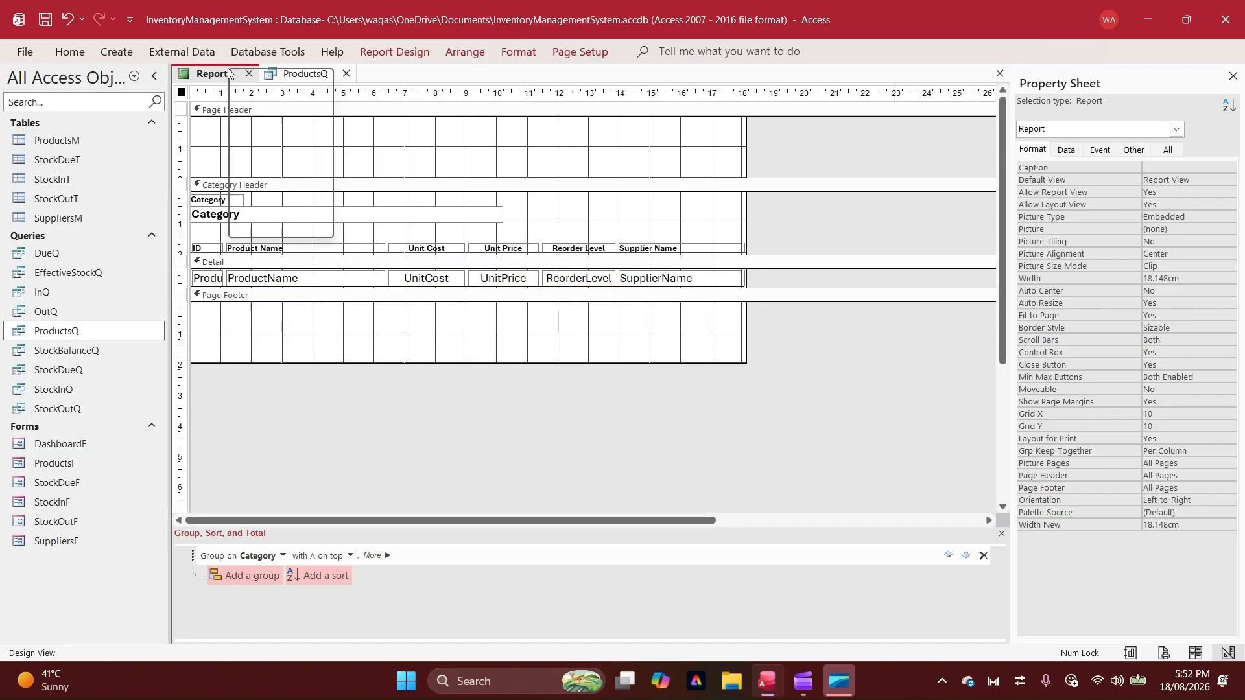
Check the row lines and the smaller column headings in Report View
{"action": "right_click", "coordinate": [229, 72]}
{"action": "left_click", "coordinate": [286, 155]}
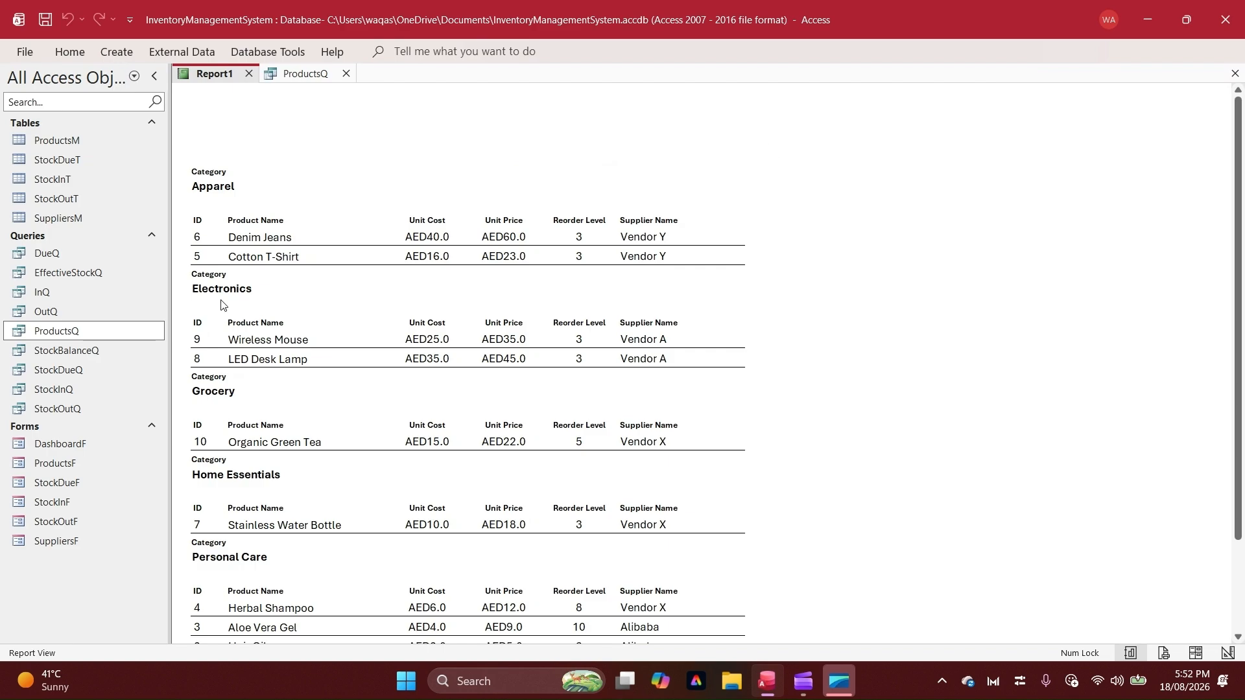
{"action": "left_click", "coordinate": [242, 223]}
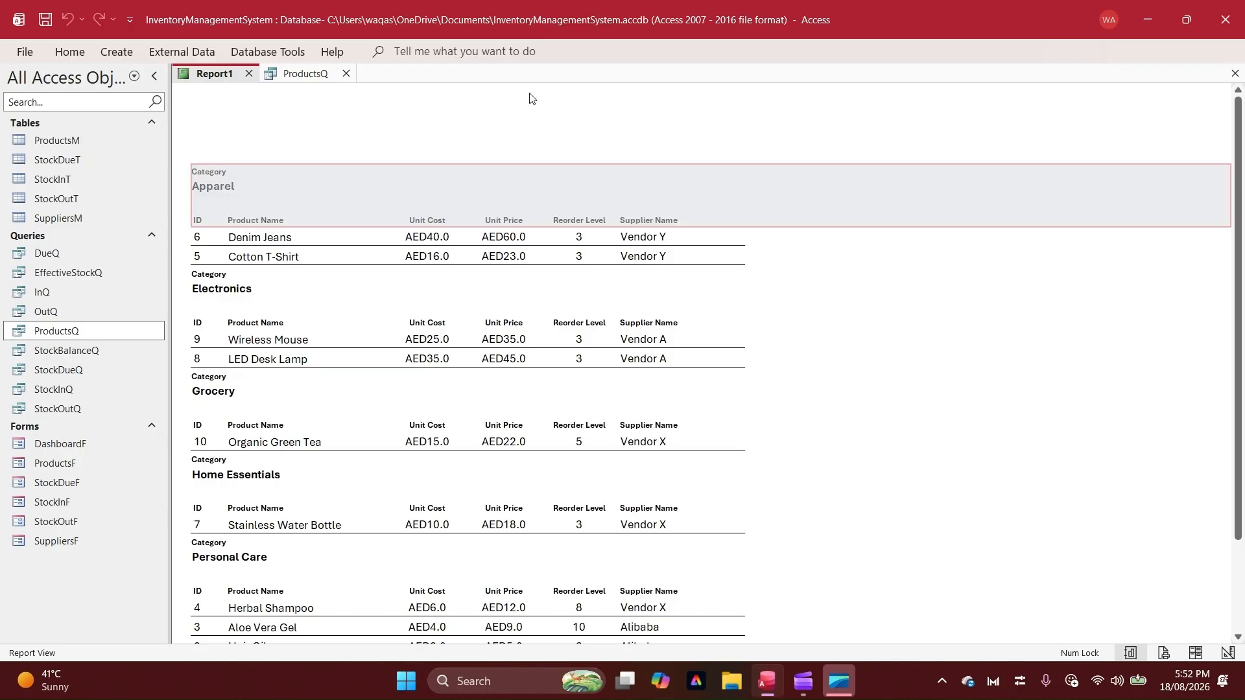
In Design View, shorten the Page Header section and widen the Product Name column, extending the report width to about 19.6 cm
{"action": "right_click", "coordinate": [554, 127]}
{"action": "left_click", "coordinate": [588, 186]}
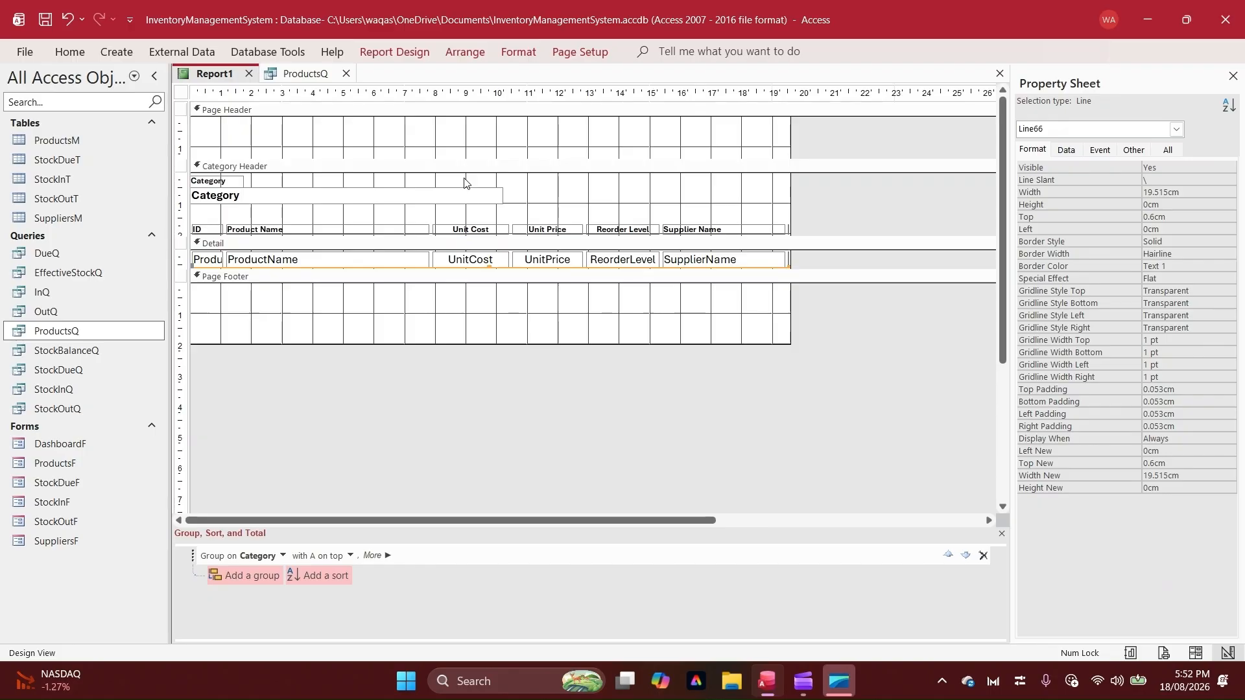
{"action": "left_click", "coordinate": [464, 181]}
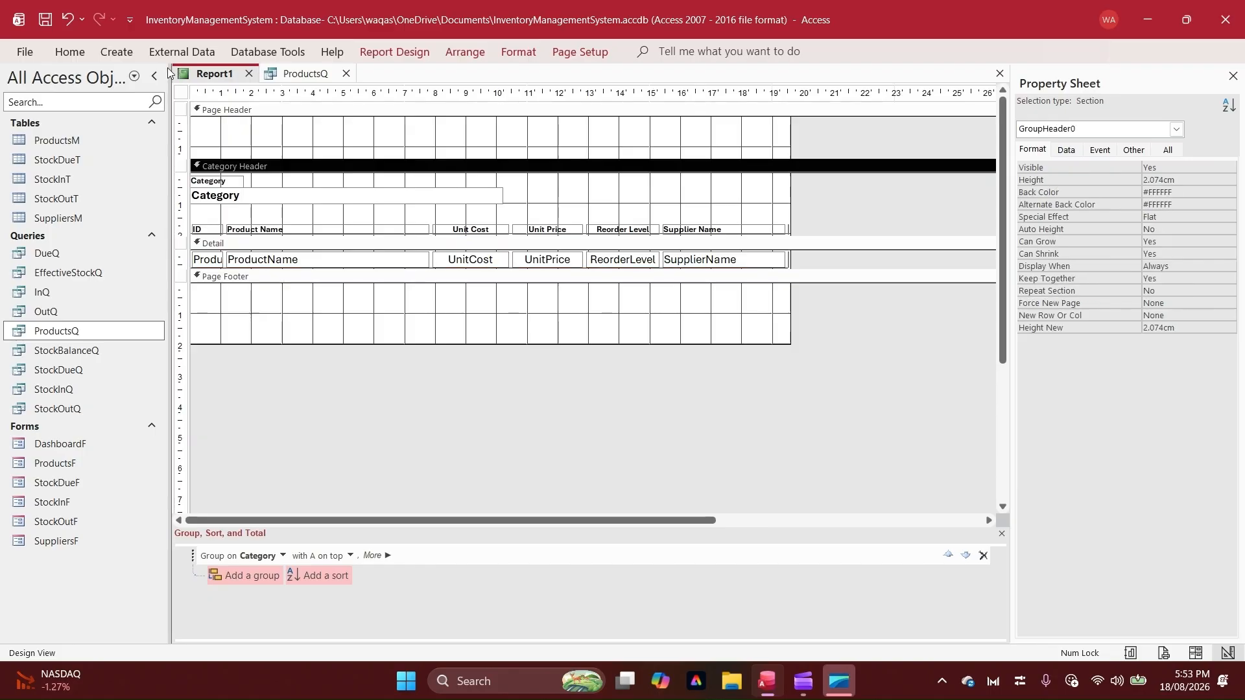
Save the report as ProductsR
{"action": "key", "text": "ctrl+s"}
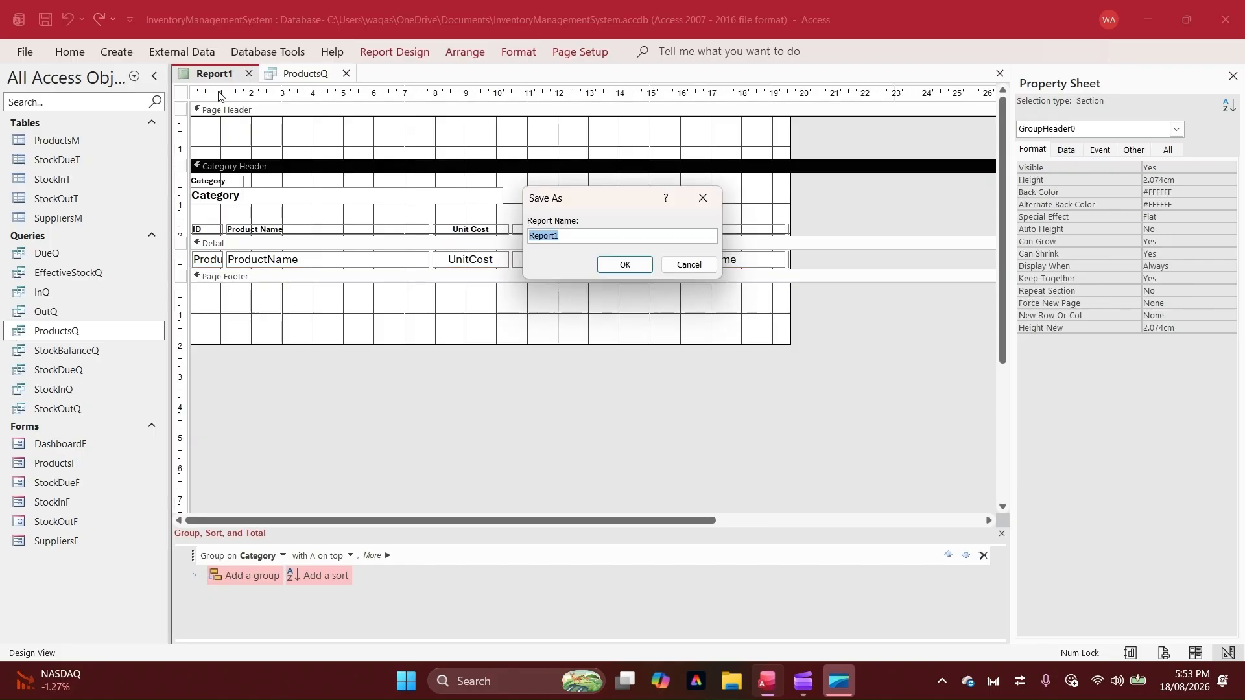
{"action": "type", "text": "ProductsTR"}
{"action": "key", "text": "Return"}
Review the widened category groups in Report View down to the end of the report
{"action": "right_click", "coordinate": [220, 74]}
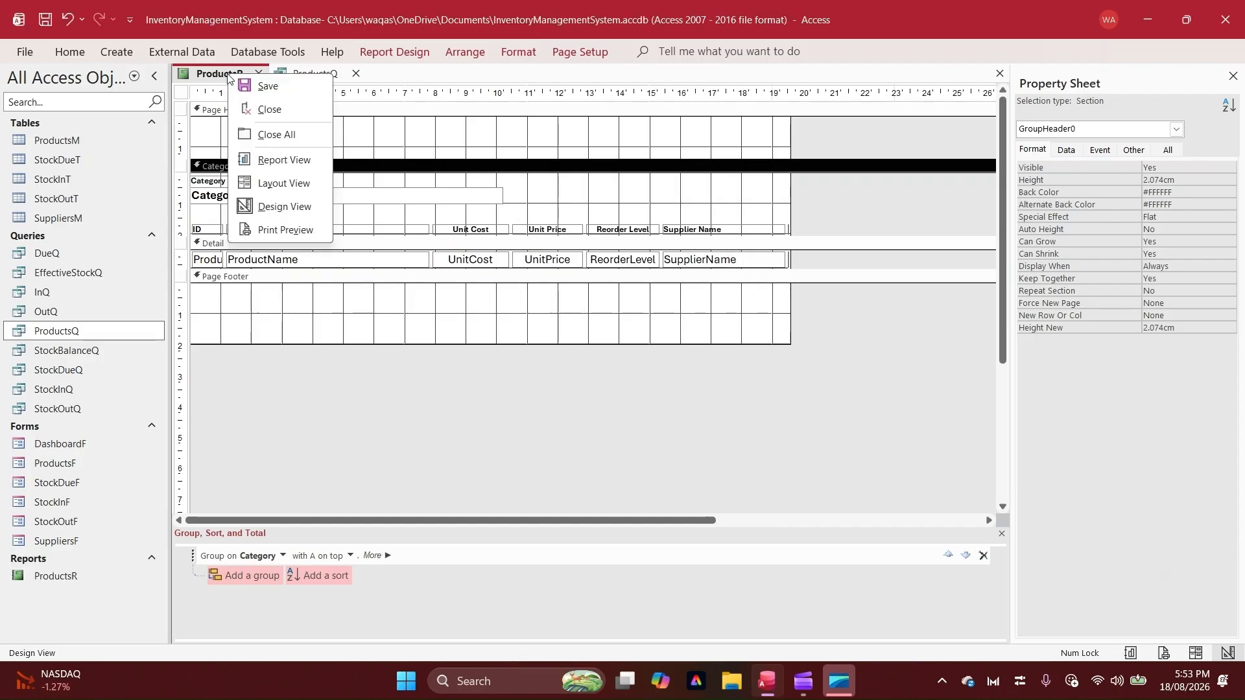
{"action": "left_click", "coordinate": [282, 161]}
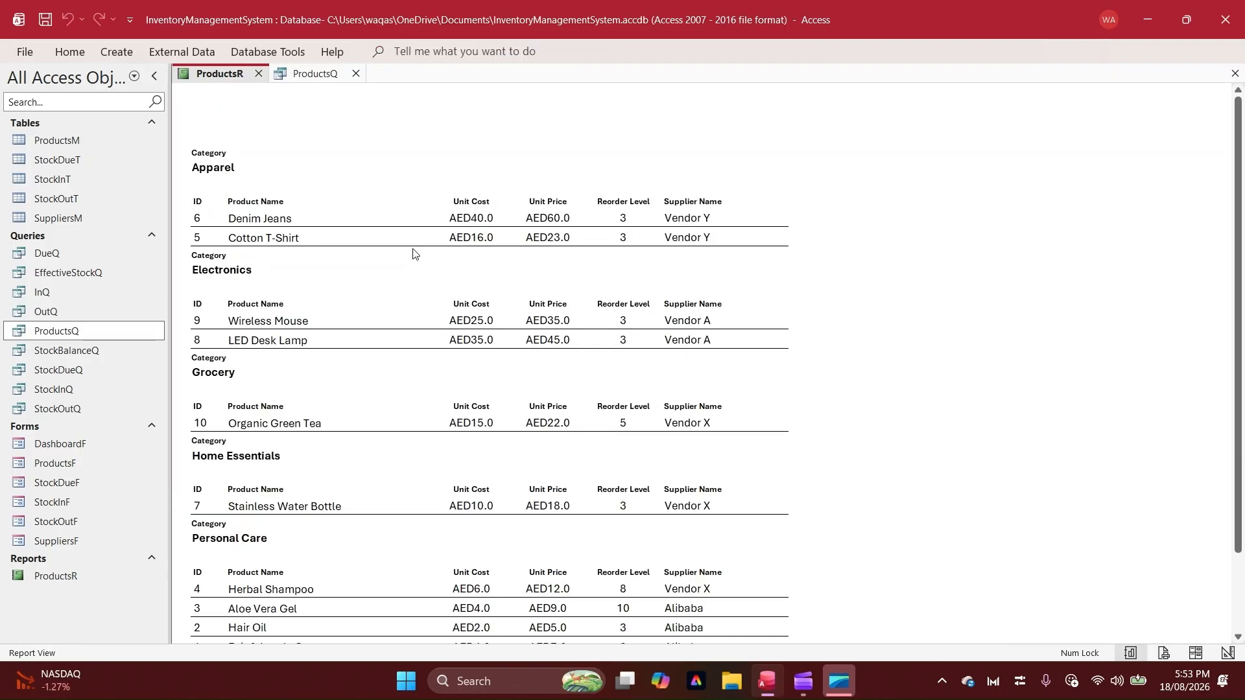
{"action": "scroll", "coordinate": [445, 498], "scroll_direction": "down", "scroll_amount": 1}
{"action": "scroll", "coordinate": [445, 498], "scroll_direction": "down", "scroll_amount": 2}
{"action": "scroll", "coordinate": [445, 499], "scroll_direction": "up", "scroll_amount": 3}
Inspect the ProductsR page in Print Preview, zoomed in to 100%, and close the preview
{"action": "right_click", "coordinate": [436, 132]}
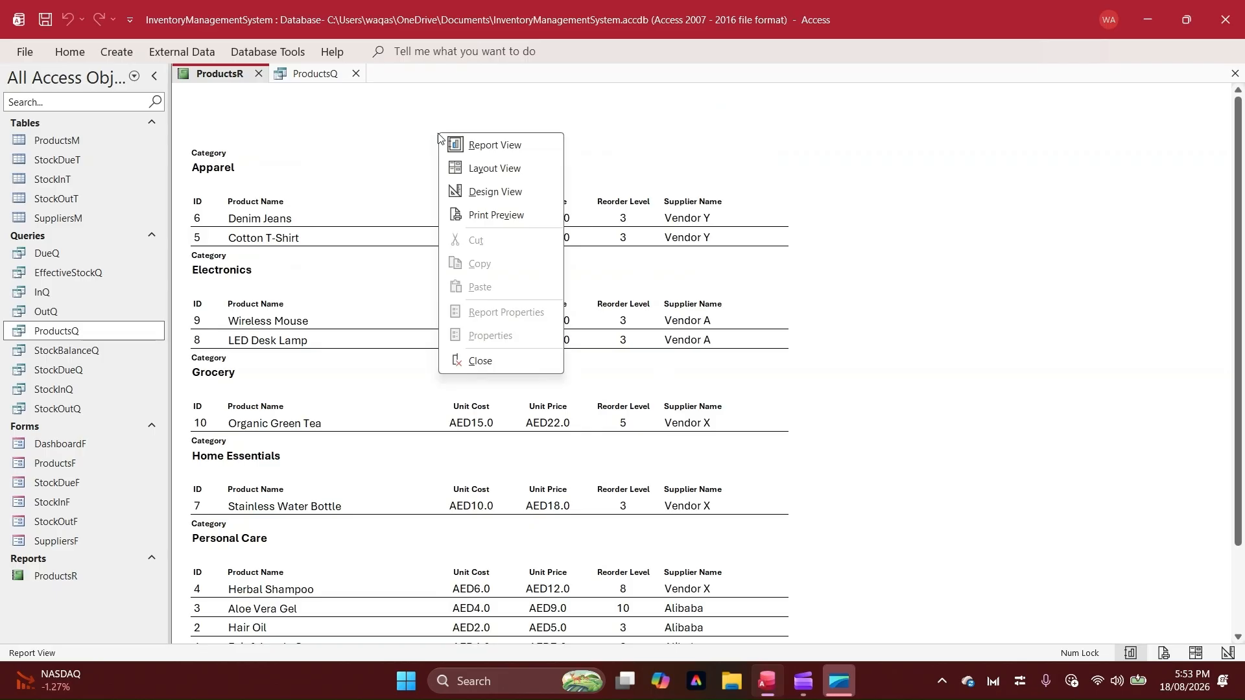
{"action": "left_click", "coordinate": [476, 215]}
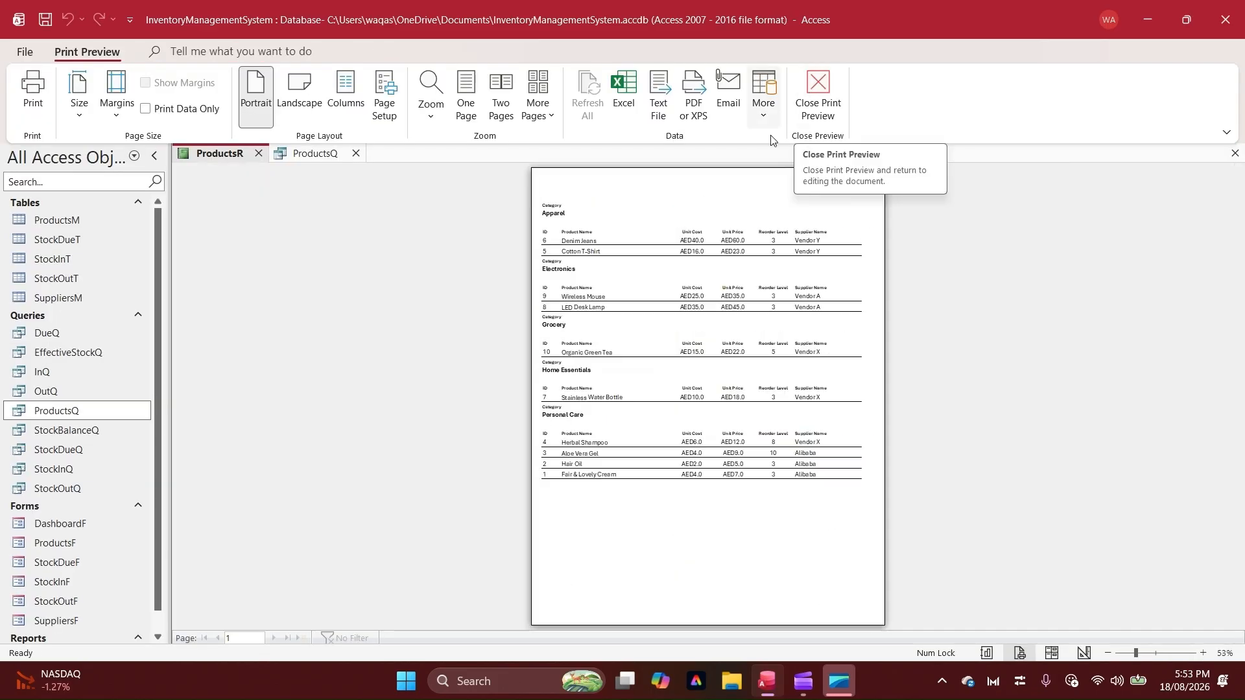
{"action": "left_click", "coordinate": [689, 318]}
{"action": "scroll", "coordinate": [690, 318], "scroll_direction": "up", "scroll_amount": 2}
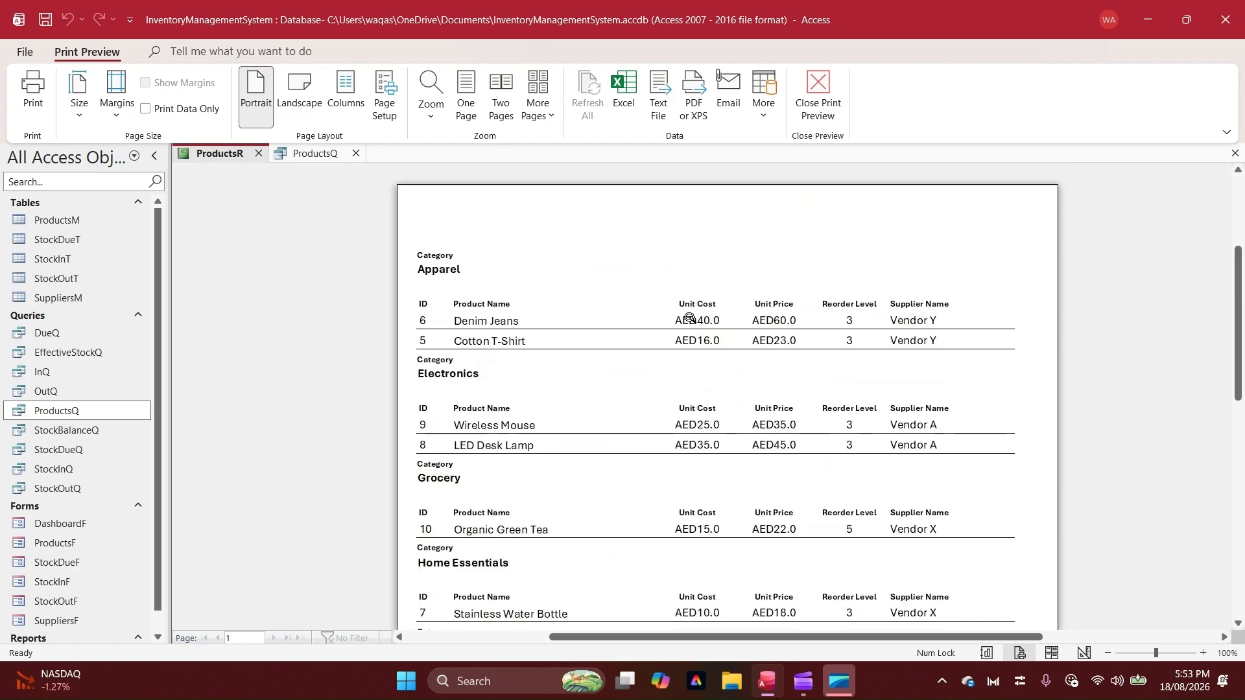
{"action": "left_click", "coordinate": [818, 91]}
In Design View, add a label reading "Loop Inventory Management System" to the Page Header
{"action": "right_click", "coordinate": [421, 140]}
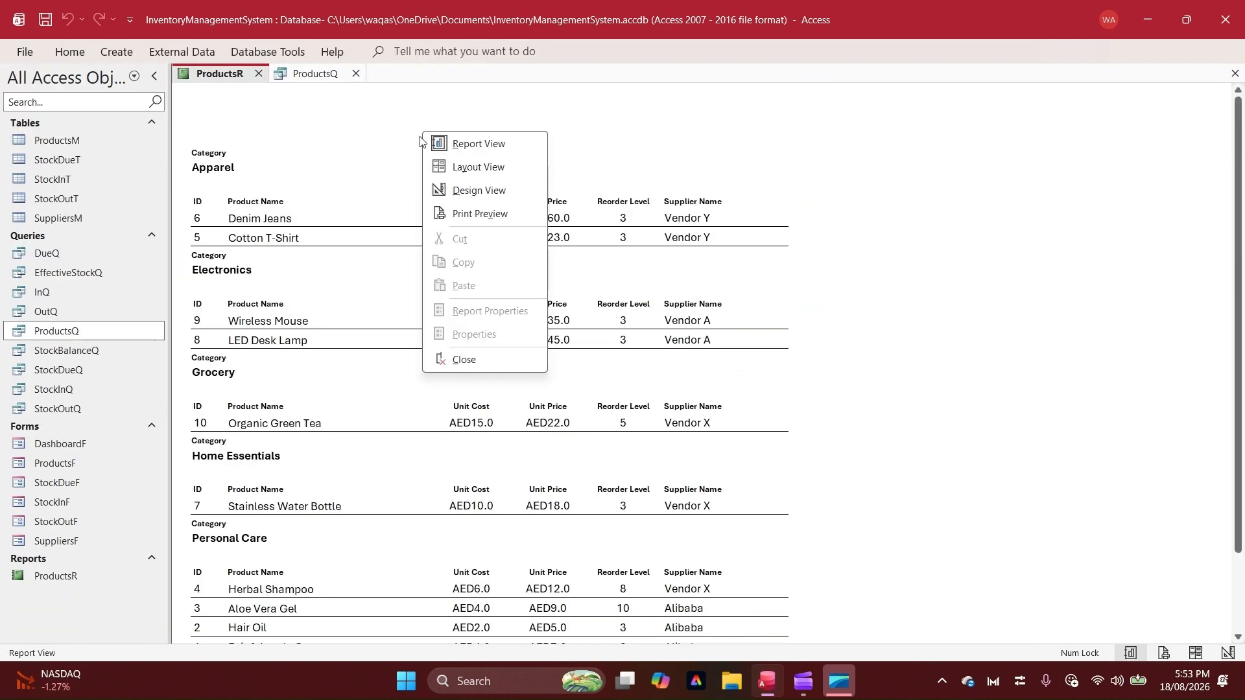
{"action": "left_click", "coordinate": [469, 190]}
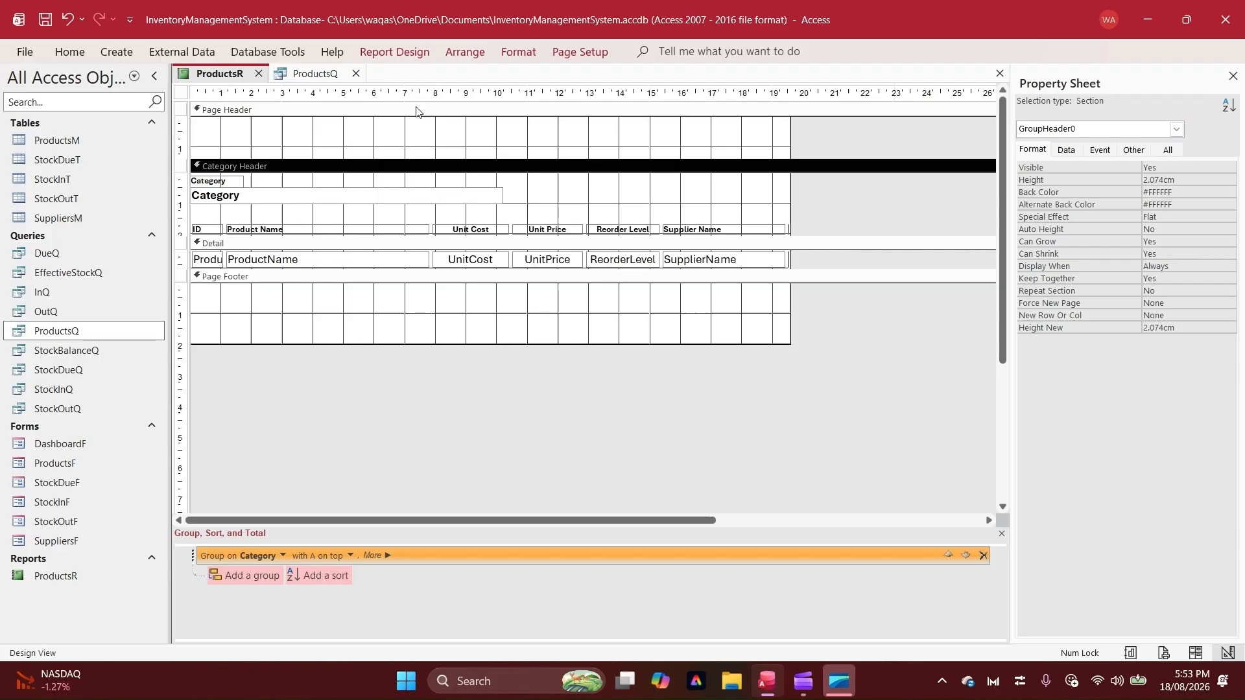
{"action": "left_click", "coordinate": [426, 53]}
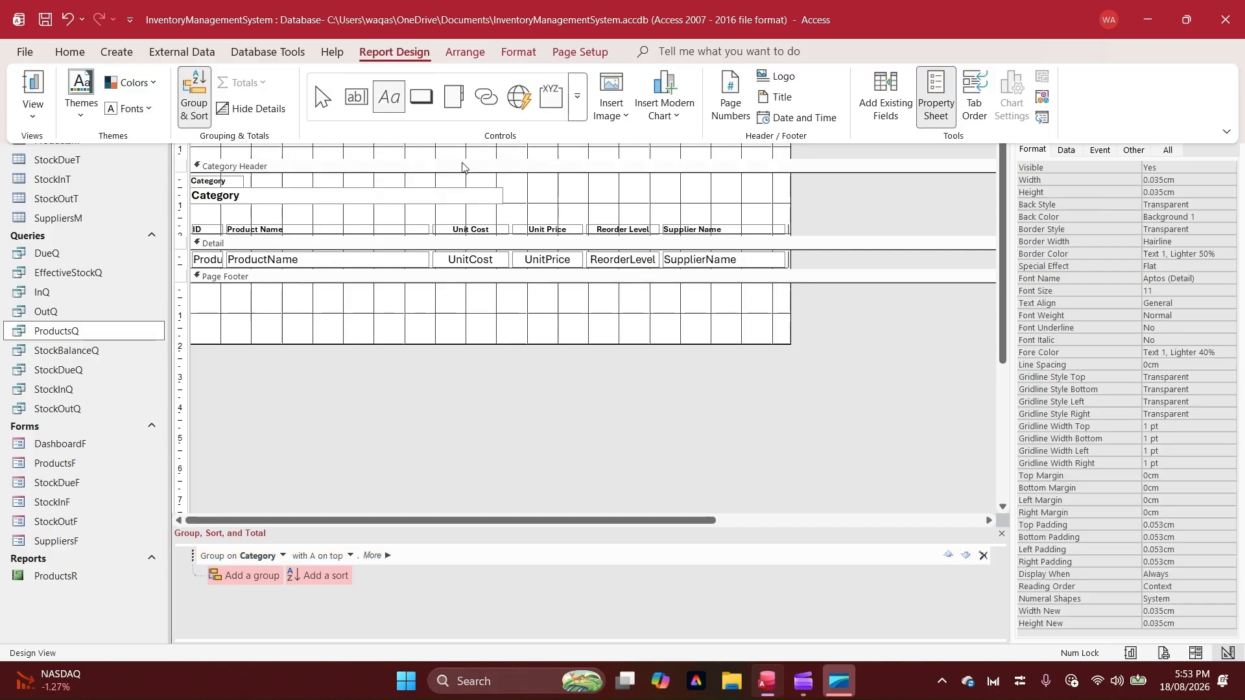
{"action": "left_click", "coordinate": [462, 167]}
{"action": "left_click", "coordinate": [456, 137]}
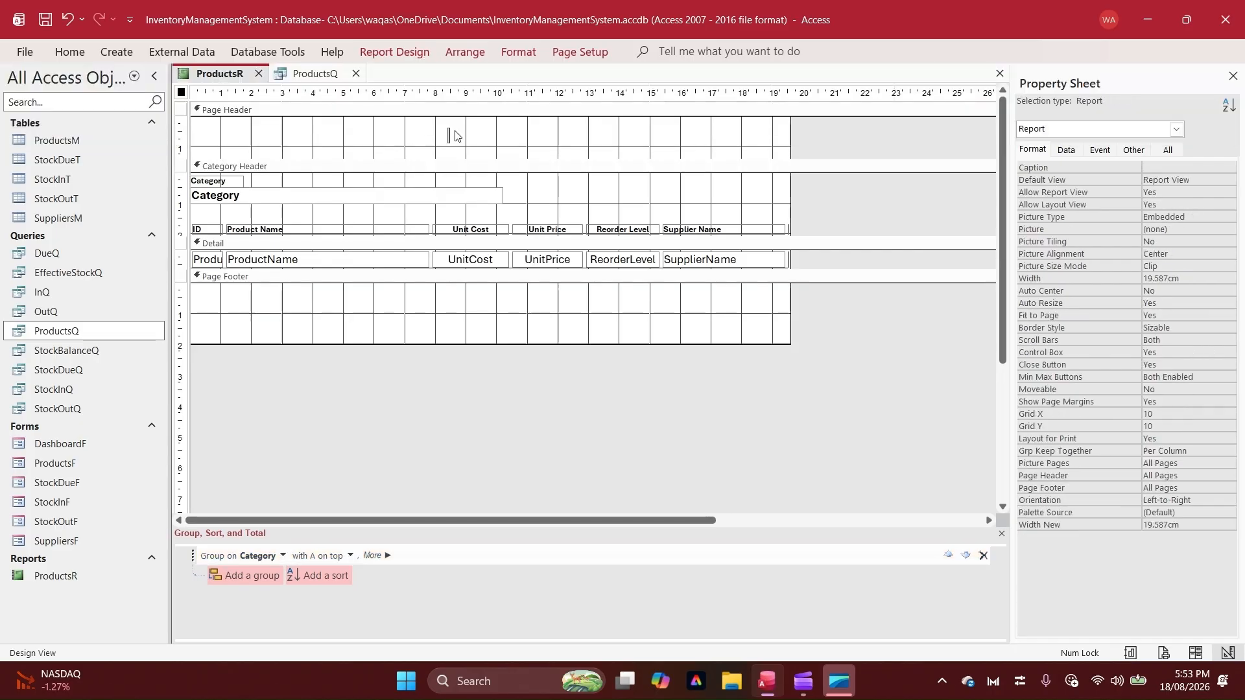
{"action": "type", "text": "Loop Invent"}
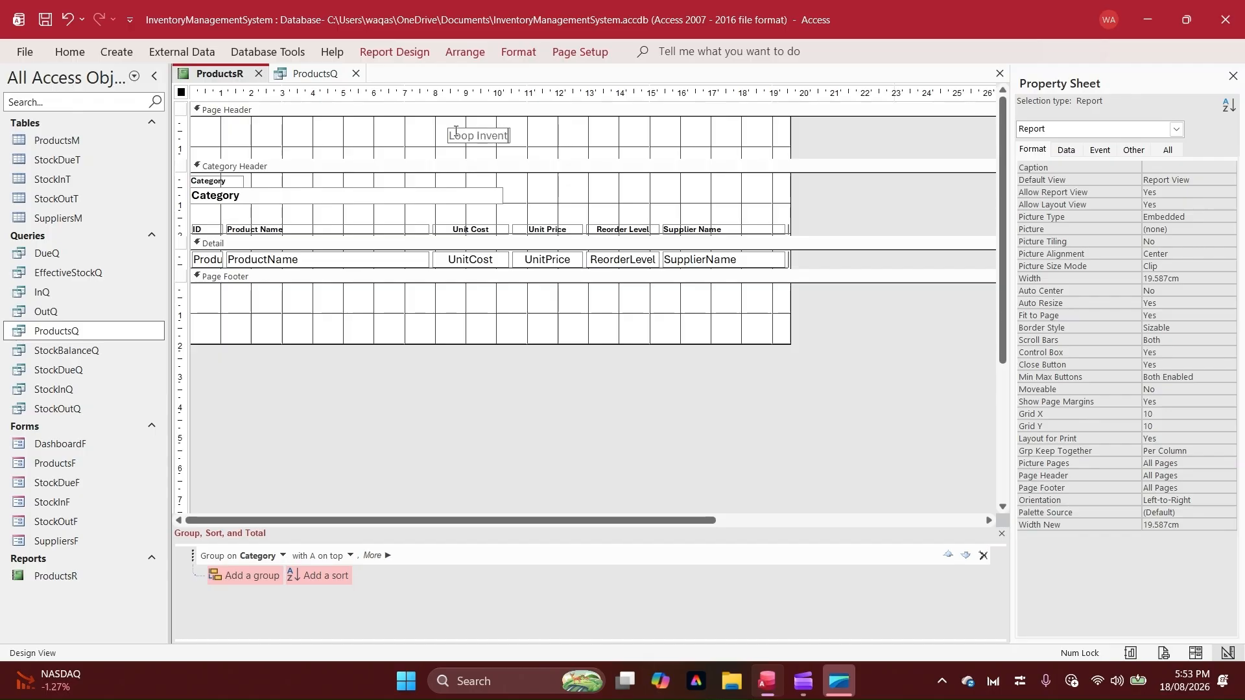
{"action": "type", "text": "ory Management Syst"}
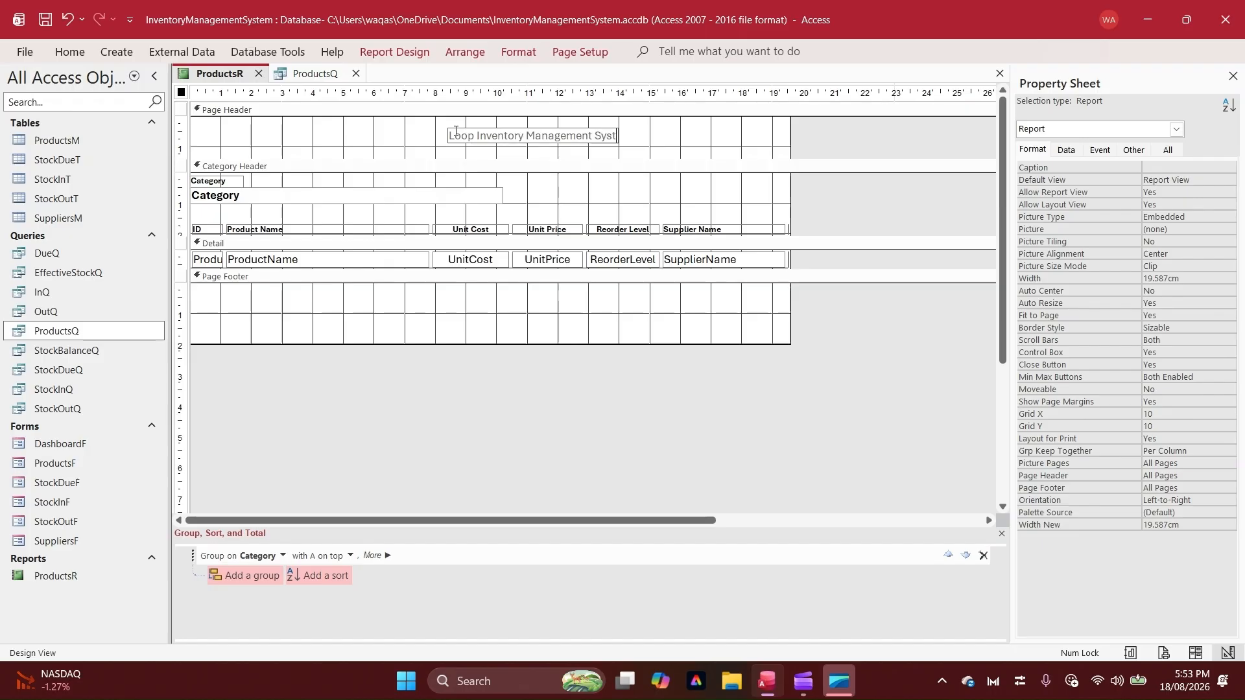
{"action": "type", "text": "em"}
{"action": "key", "text": "Return"}
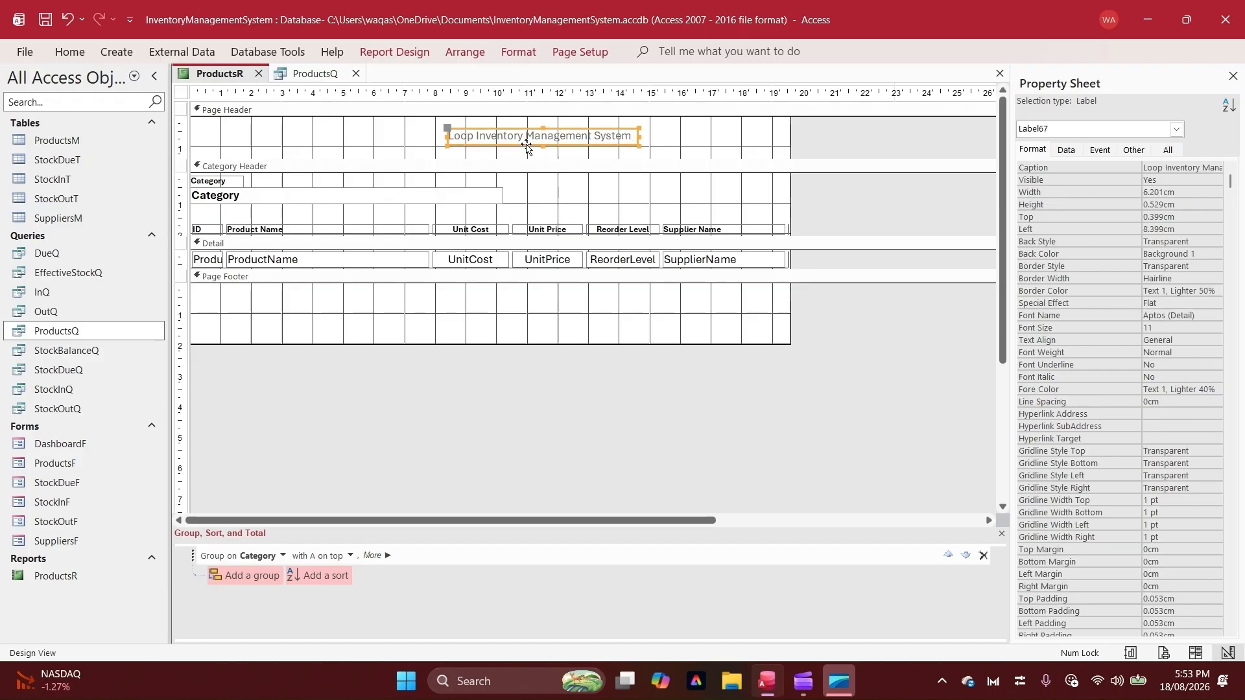
Stretch the title label across the full report width at the top of the Page Header and format it bold, centred, size 12
{"action": "left_click_drag", "start_coordinate": [526, 147], "coordinate": [191, 107]}
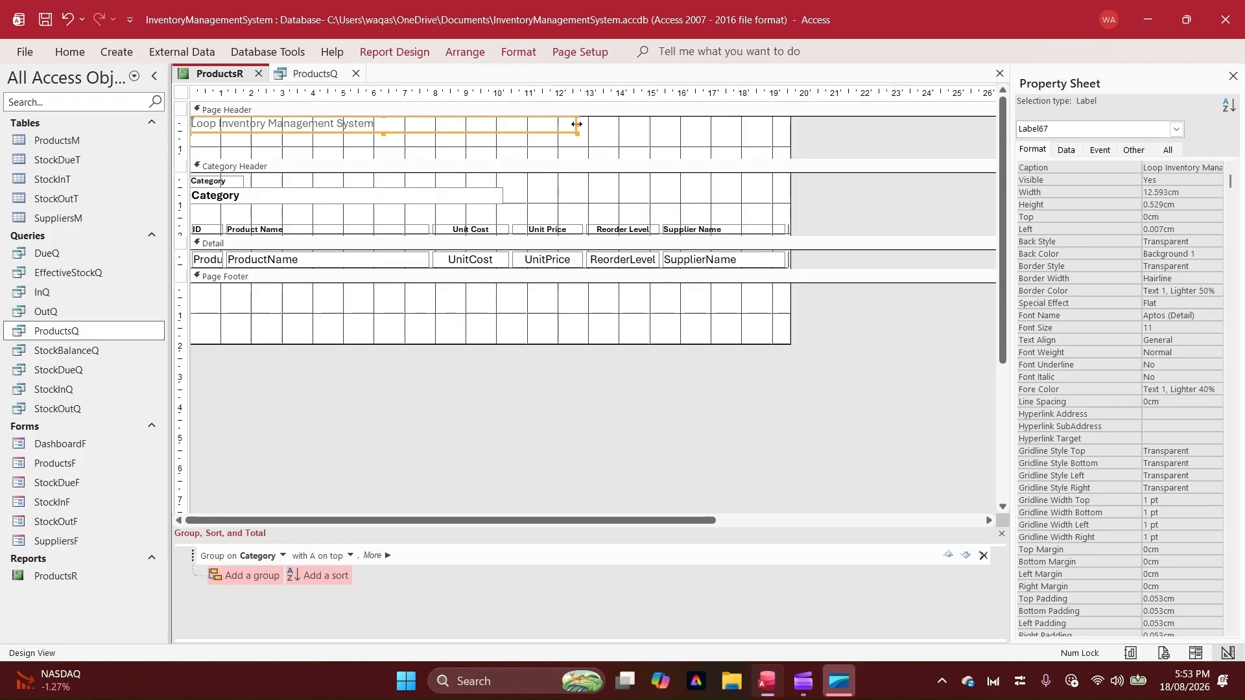
{"action": "left_click_drag", "start_coordinate": [576, 124], "coordinate": [790, 120]}
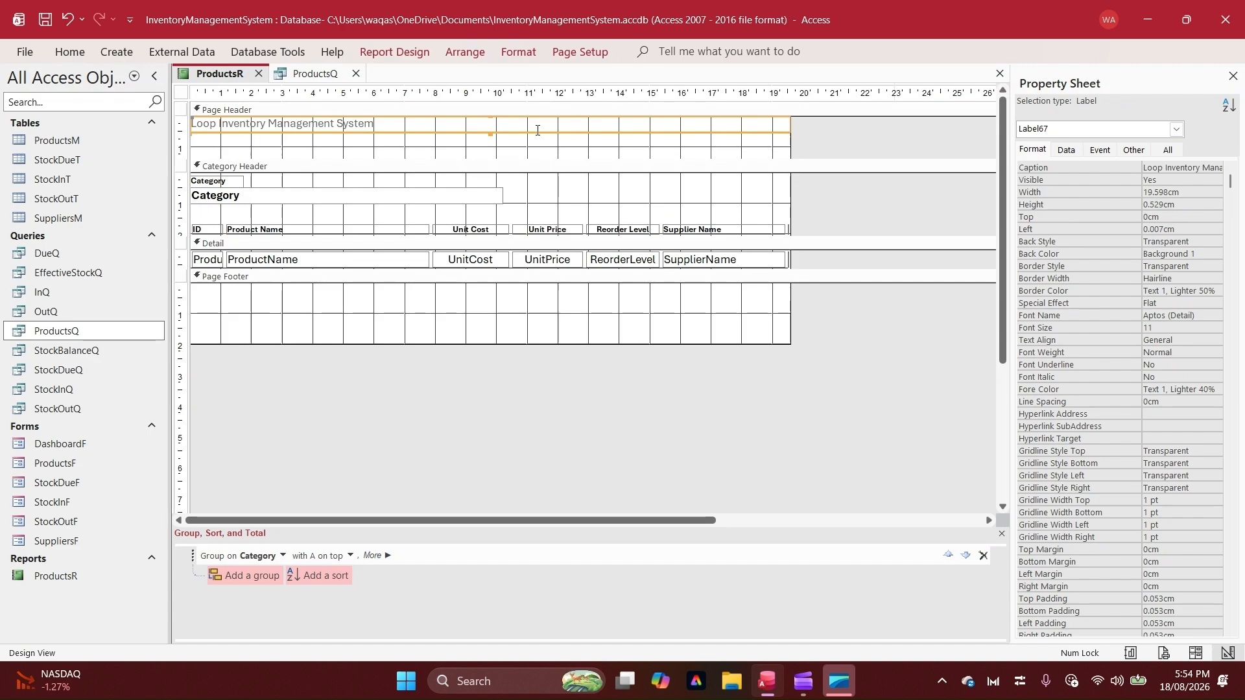
{"action": "left_click", "coordinate": [70, 53]}
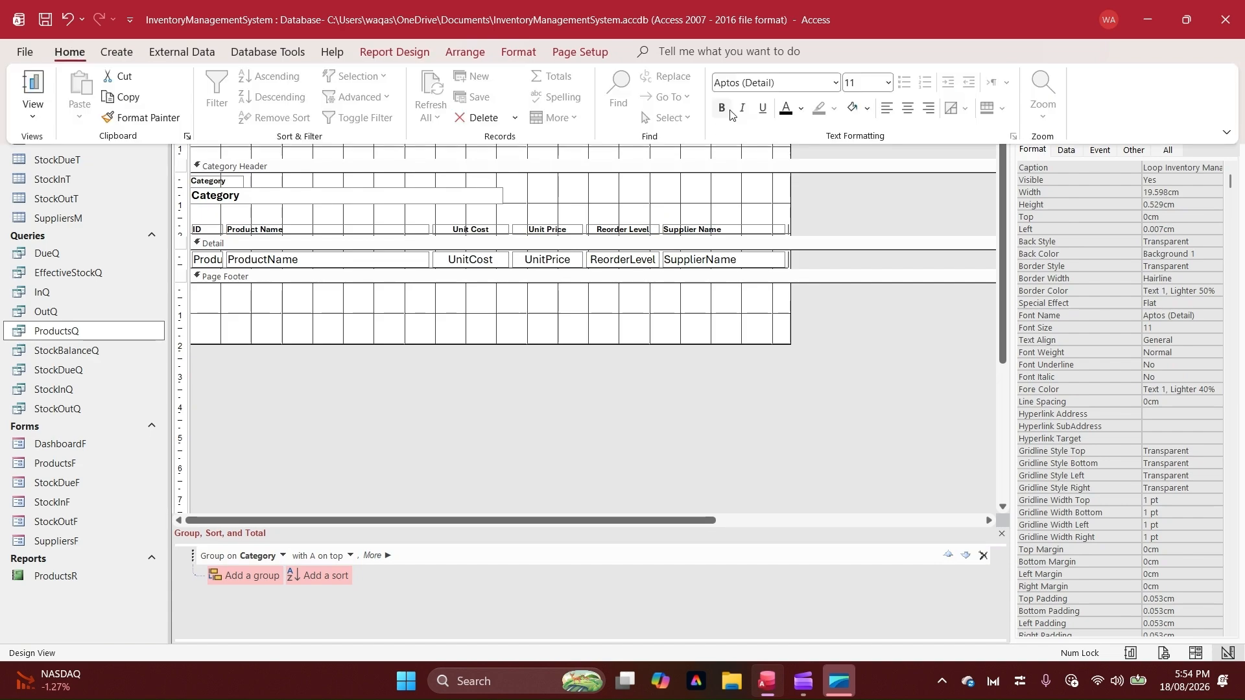
{"action": "left_click", "coordinate": [728, 116]}
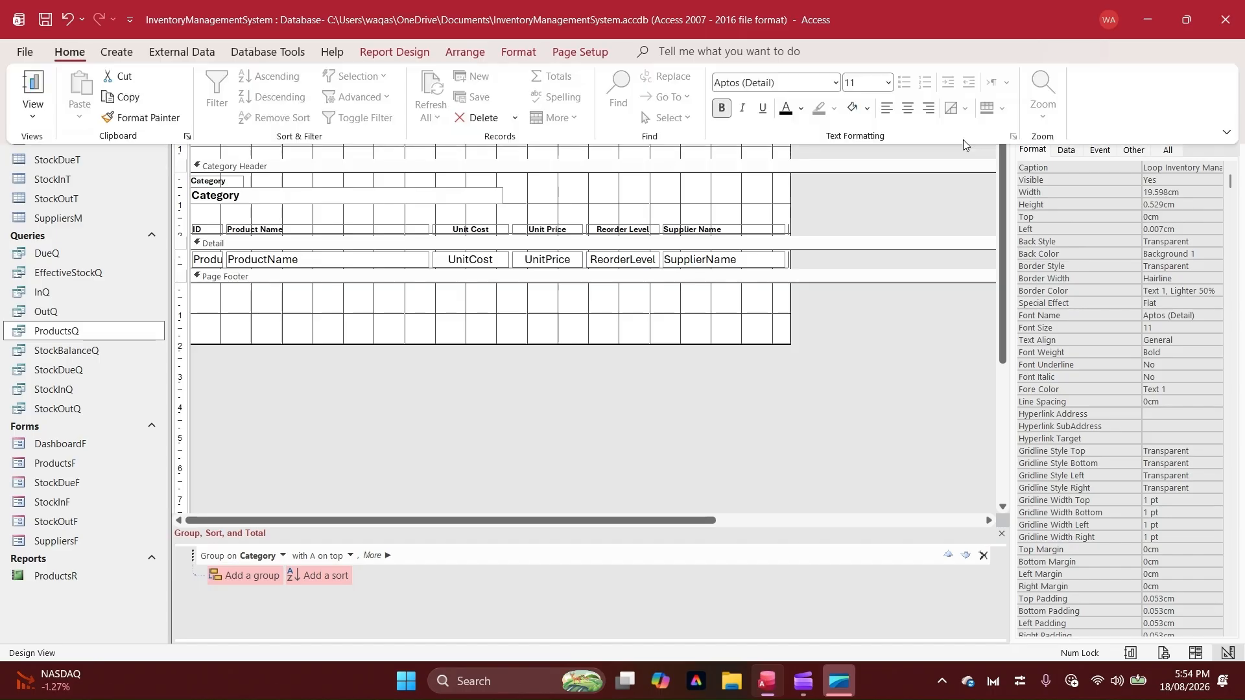
{"action": "key", "text": "ctrl+e"}
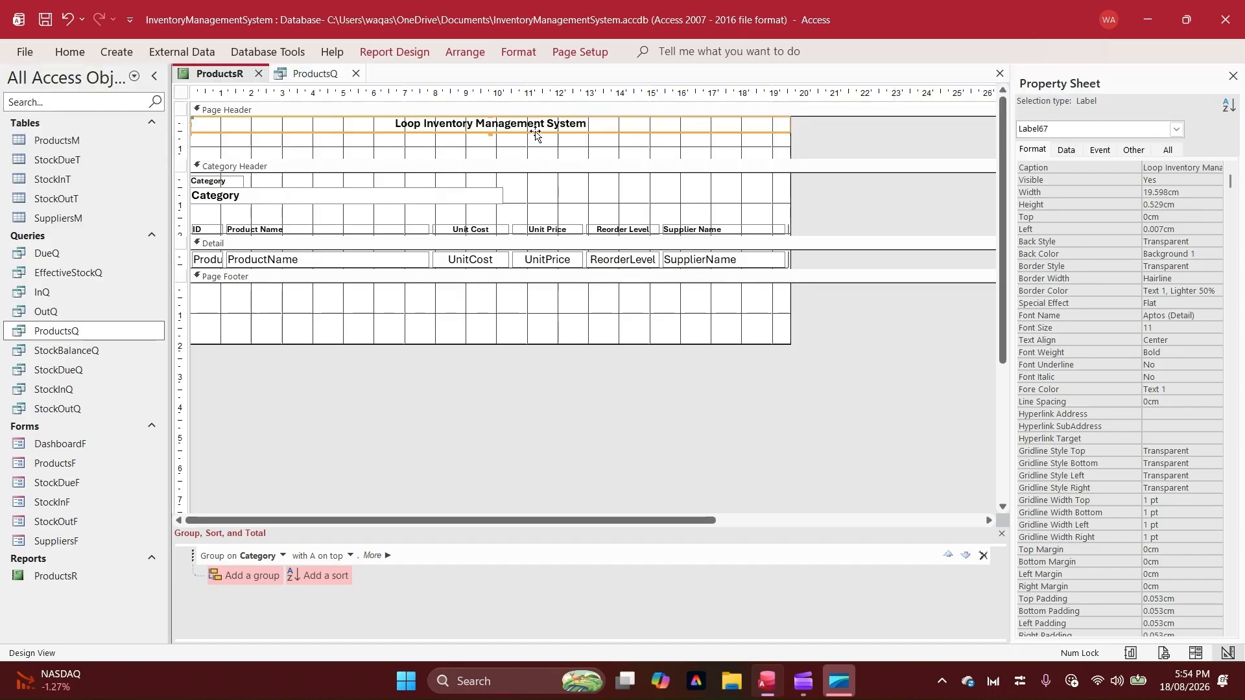
{"action": "left_click", "coordinate": [69, 52]}
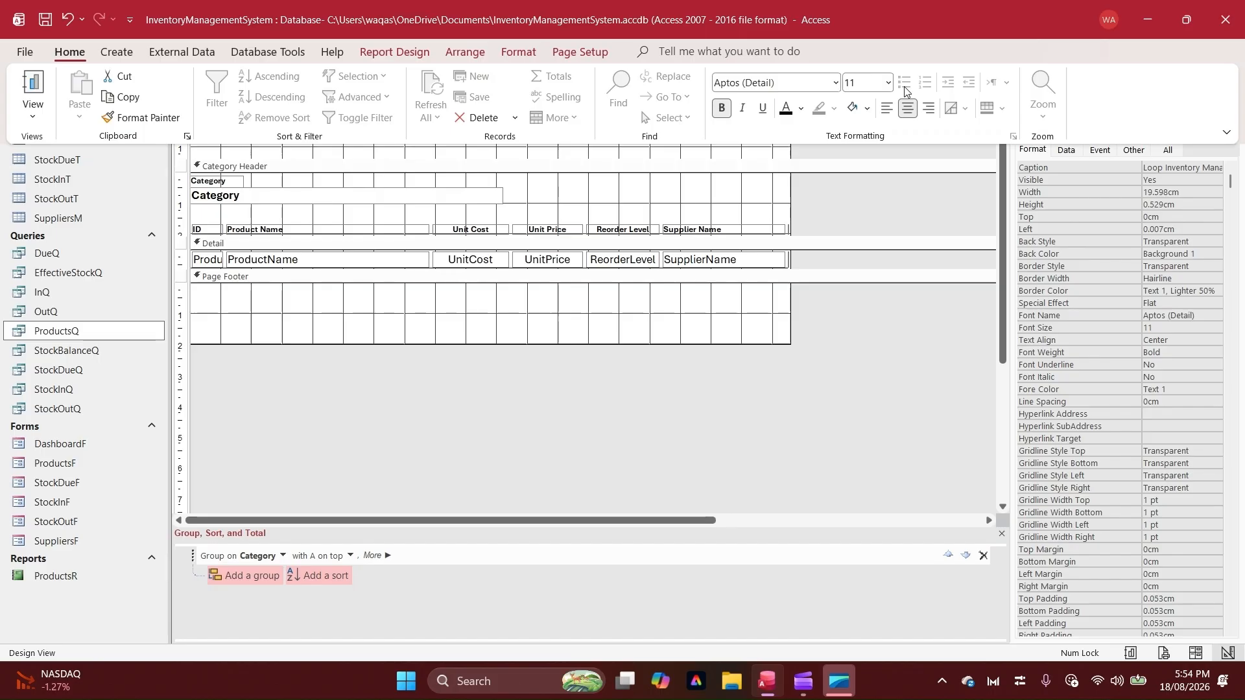
{"action": "left_click", "coordinate": [887, 82]}
{"action": "left_click", "coordinate": [885, 179]}
{"action": "left_click", "coordinate": [765, 206]}
Duplicate the title label in the Page Header and place the copy directly beneath the original
{"action": "left_click", "coordinate": [581, 127]}
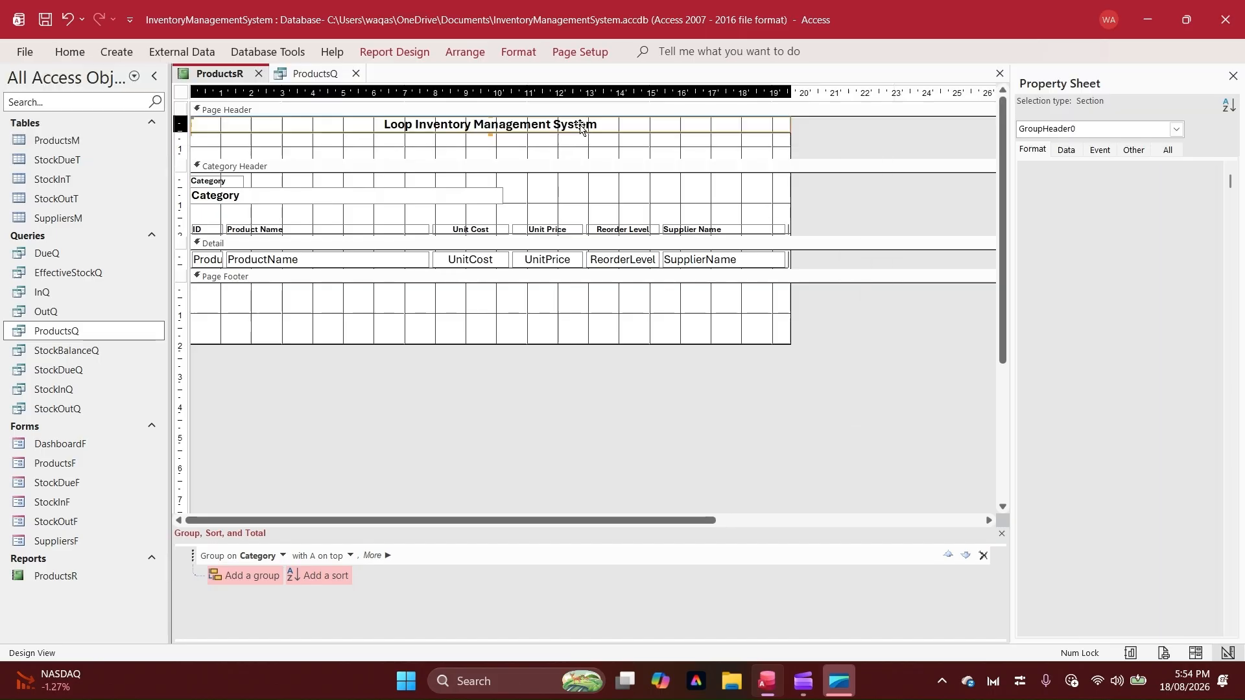
{"action": "key", "text": "ctrl+c"}
{"action": "key", "text": "ctrl+v"}
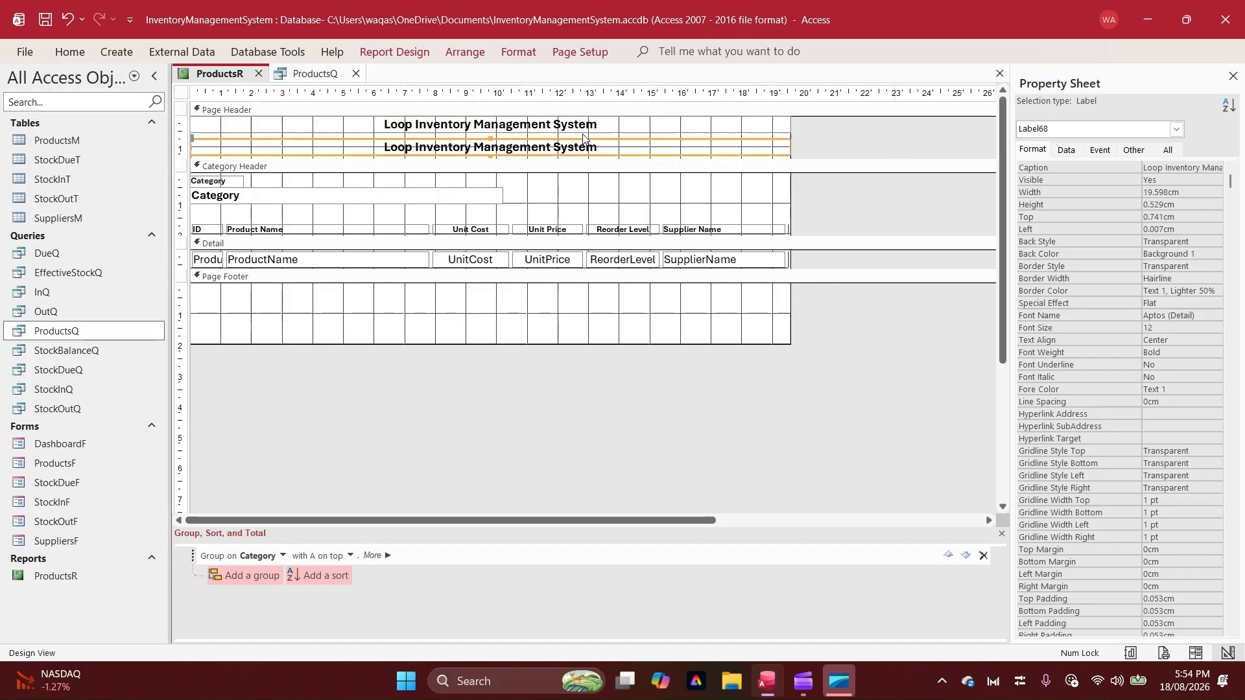
{"action": "left_click_drag", "start_coordinate": [583, 137], "coordinate": [583, 134]}
{"action": "left_click_drag", "start_coordinate": [582, 135], "coordinate": [582, 127]}
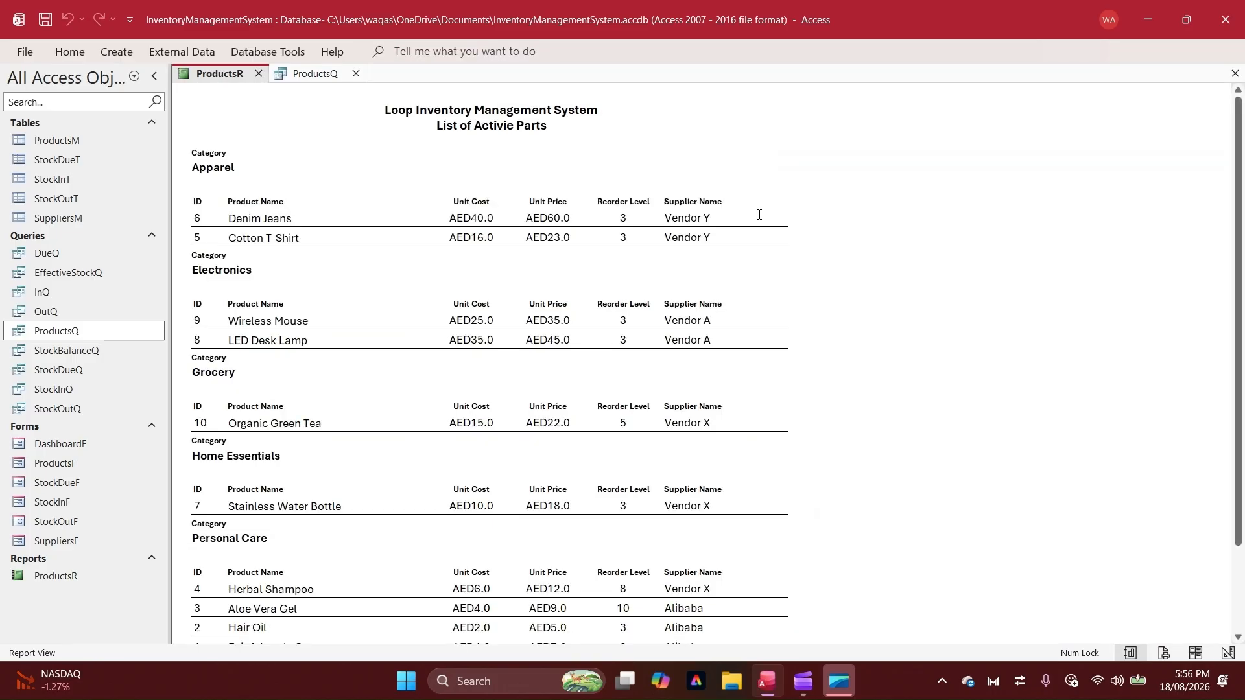
In Design View, make the ProductName text box in the Detail section bold
{"action": "right_click", "coordinate": [794, 153]}
{"action": "left_click", "coordinate": [825, 205]}
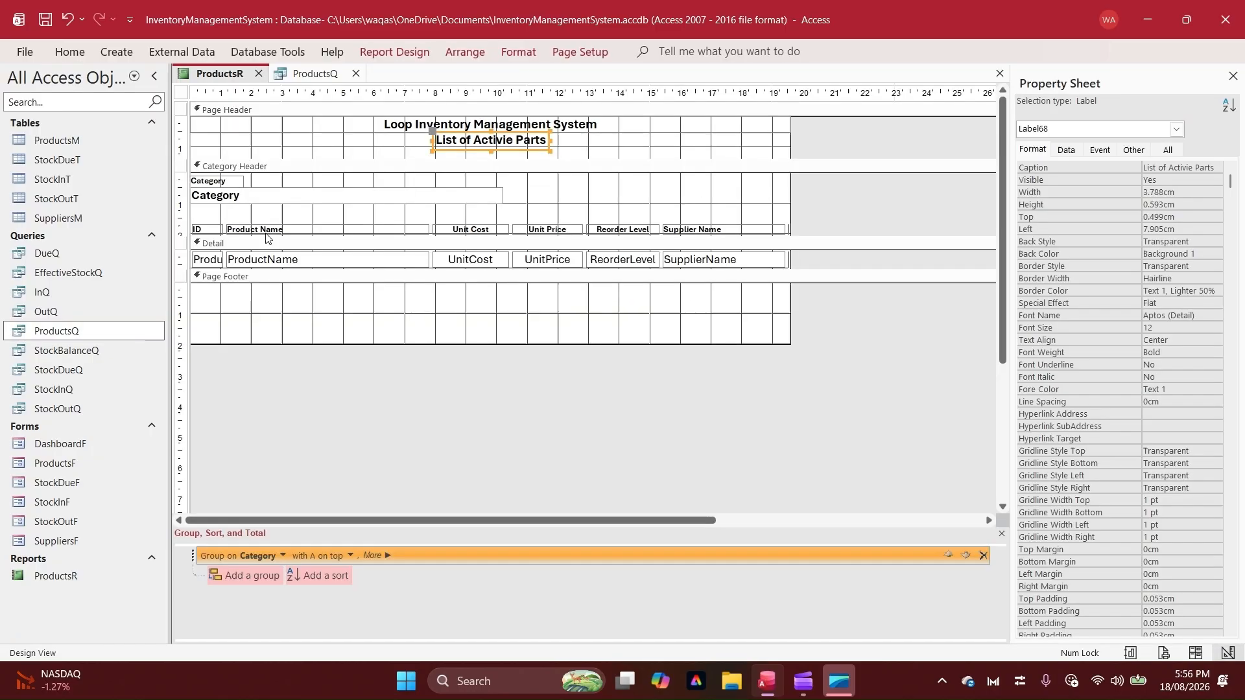
{"action": "left_click", "coordinate": [250, 260]}
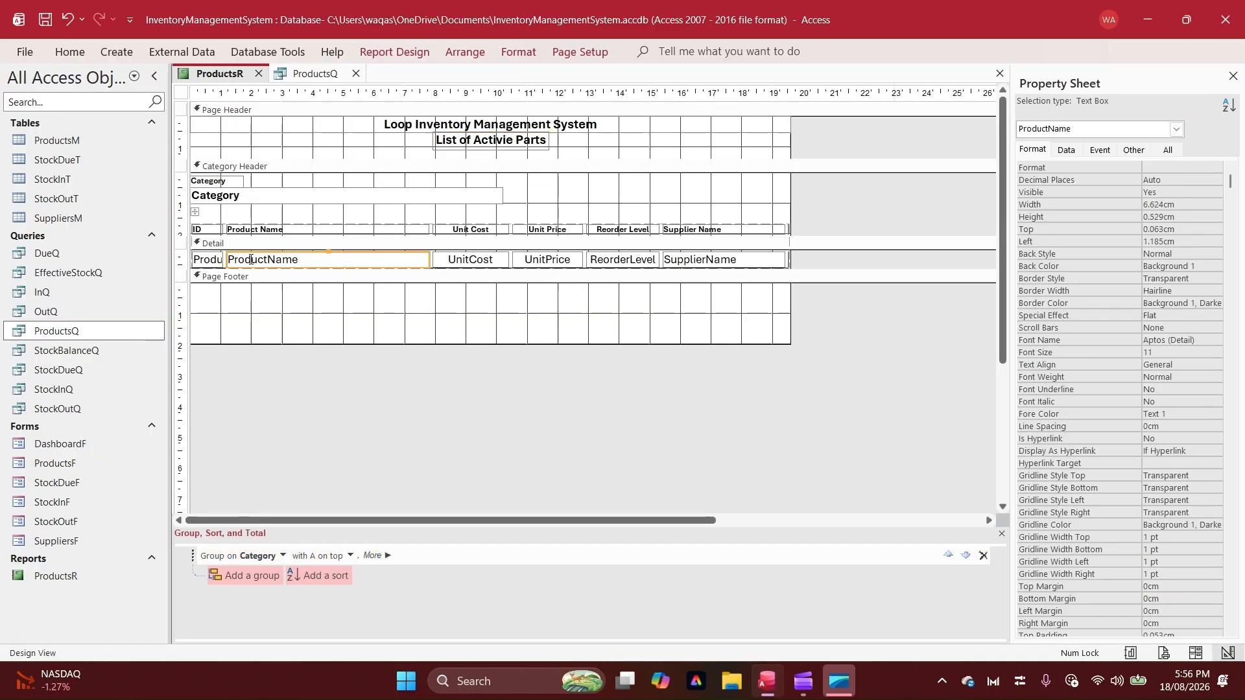
{"action": "key", "text": "ctrl+b"}
Set the report's Pop Up property to Yes and its caption to "List of Products!"
{"action": "left_click", "coordinate": [181, 92]}
{"action": "left_click", "coordinate": [1134, 149]}
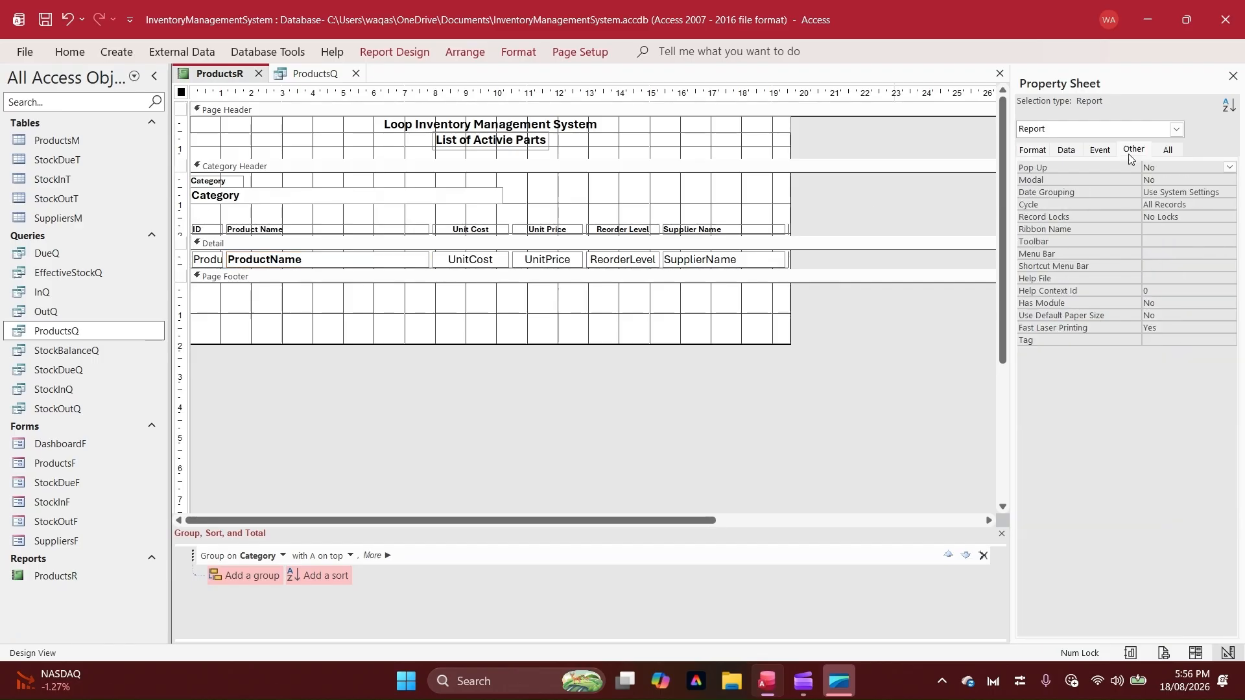
{"action": "left_click", "coordinate": [1176, 168]}
{"action": "double_click", "coordinate": [1176, 168]}
{"action": "left_click", "coordinate": [1172, 184]}
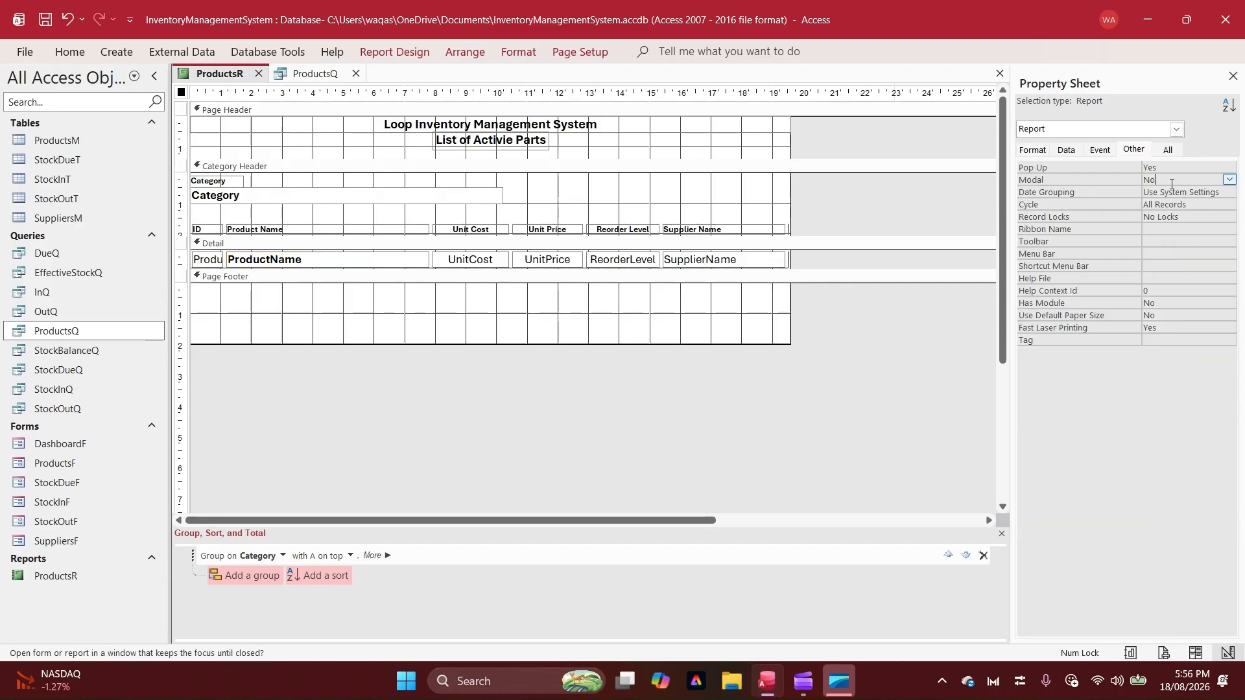
{"action": "left_click", "coordinate": [1032, 150]}
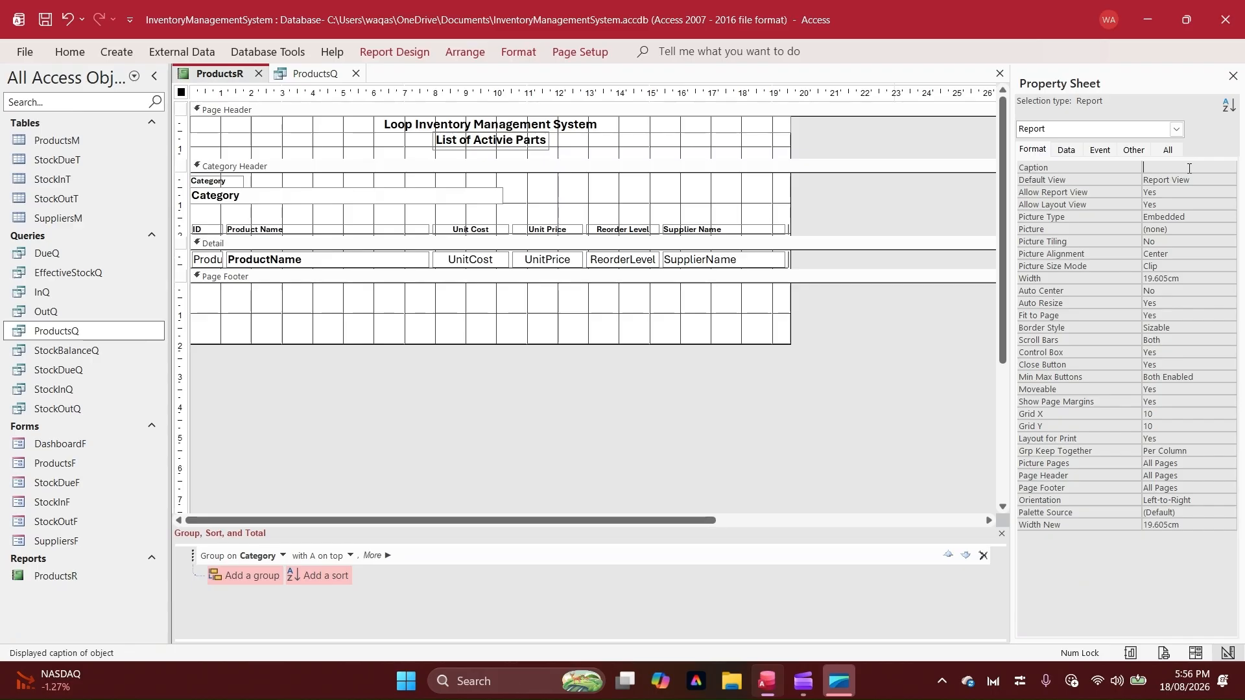
{"action": "type", "text": "List of Products!"}
Review the pop-up report in Report View, checking its caption, headings and bold product names
{"action": "right_click", "coordinate": [218, 75]}
{"action": "left_click", "coordinate": [271, 161]}
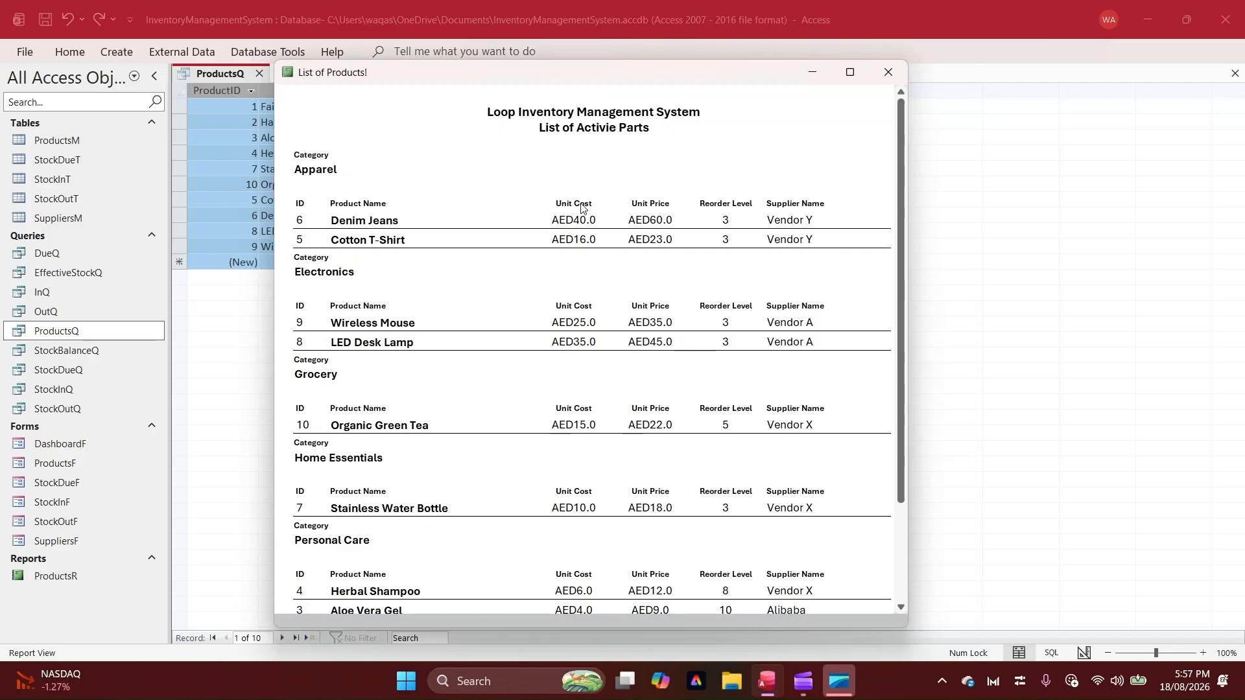
{"action": "scroll", "coordinate": [599, 343], "scroll_direction": "down", "scroll_amount": 3}
{"action": "scroll", "coordinate": [599, 342], "scroll_direction": "up", "scroll_amount": 3}
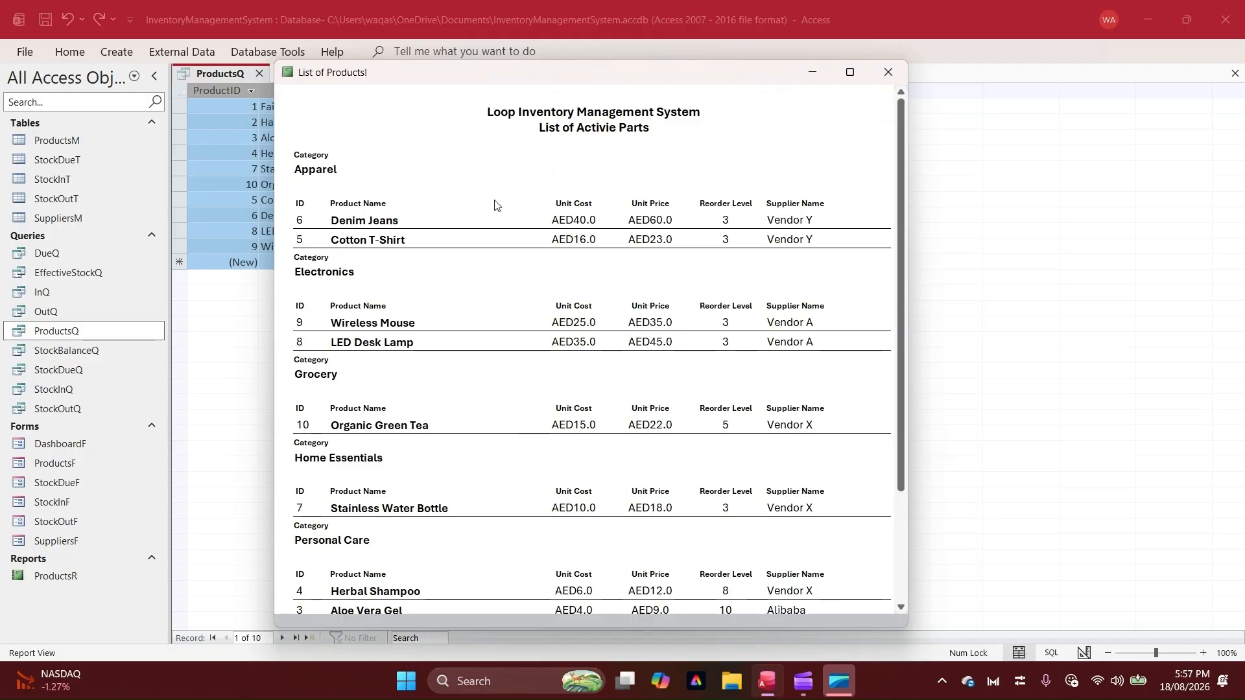
In Design View, fill the Page Header section with the pale blue custom colour #EBF3FB
{"action": "right_click", "coordinate": [599, 136]}
{"action": "left_click", "coordinate": [675, 183]}
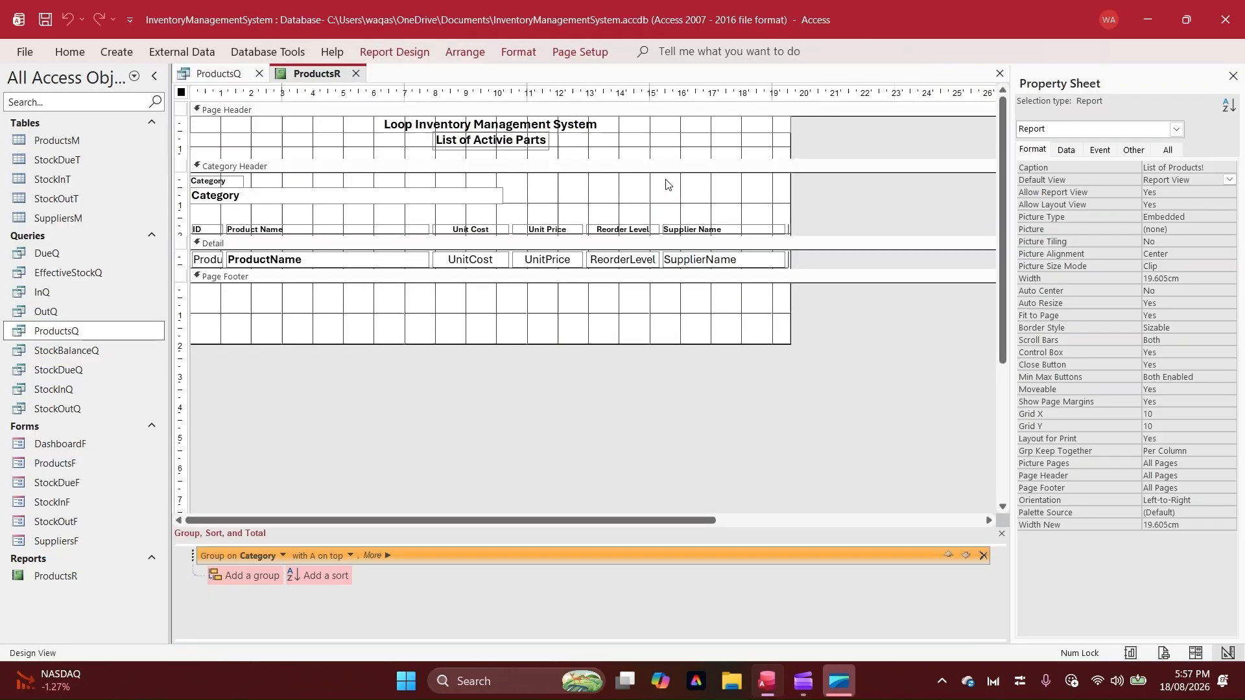
{"action": "left_click", "coordinate": [628, 109]}
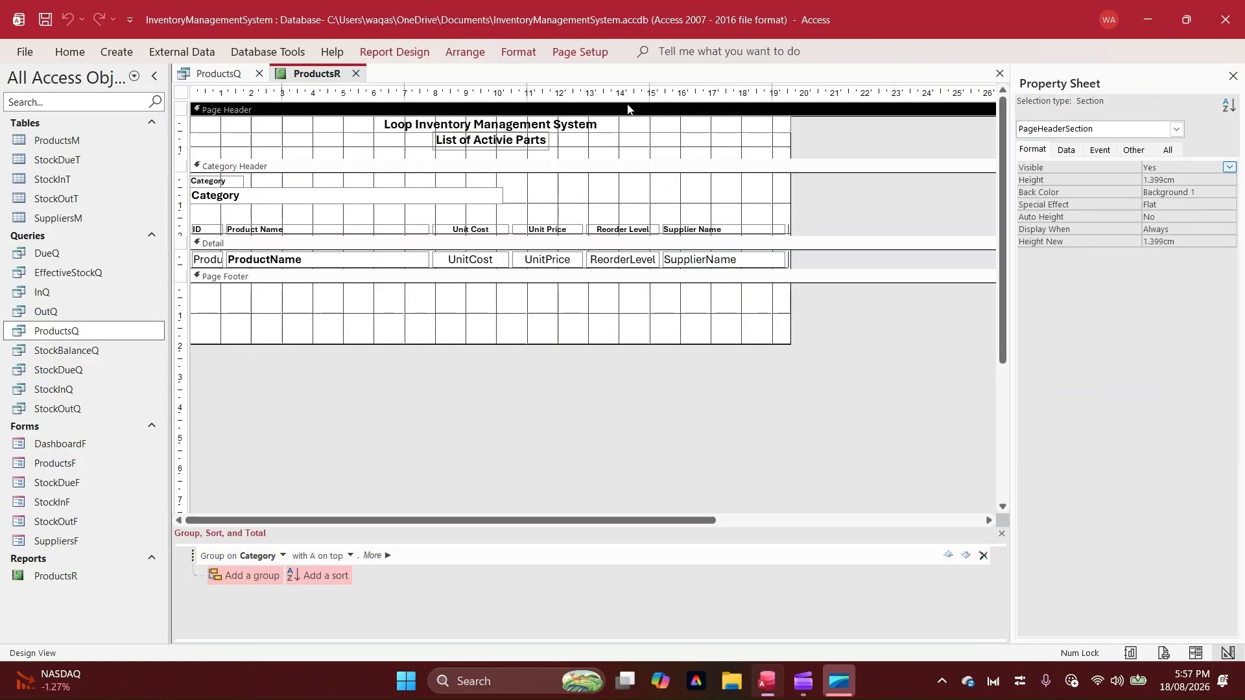
{"action": "left_click", "coordinate": [518, 52]}
{"action": "left_click", "coordinate": [769, 77]}
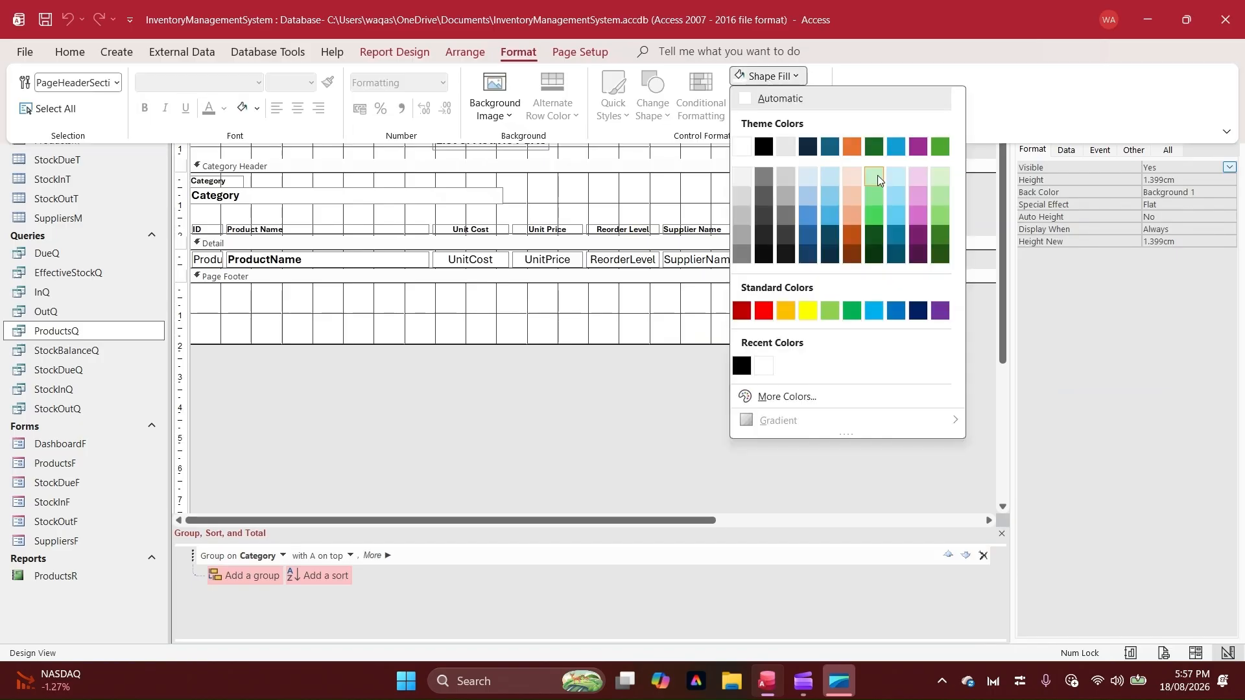
{"action": "left_click", "coordinate": [895, 175]}
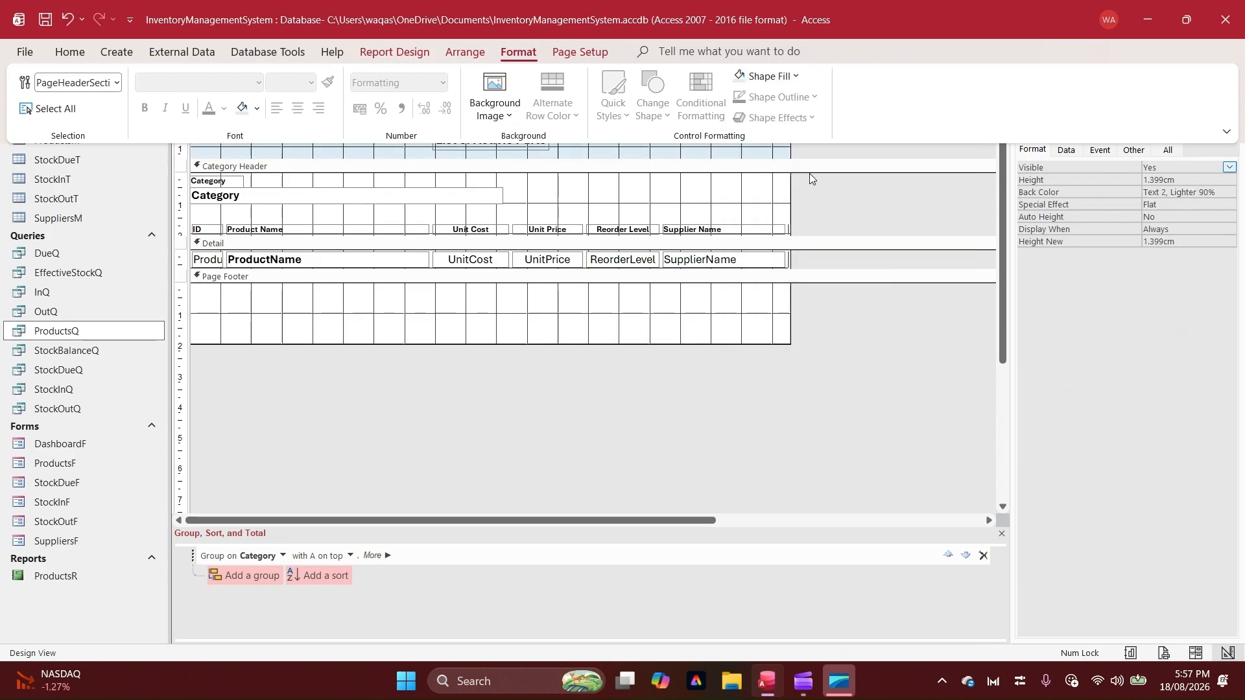
{"action": "left_click", "coordinate": [796, 77]}
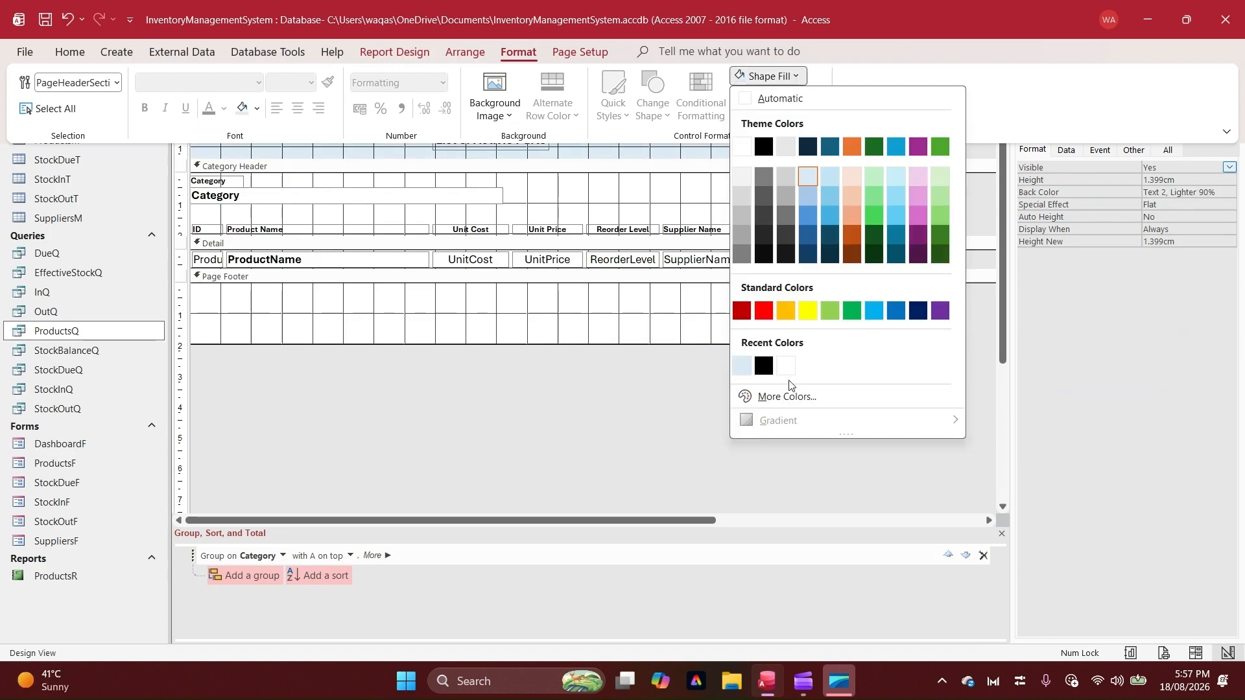
{"action": "left_click", "coordinate": [787, 396]}
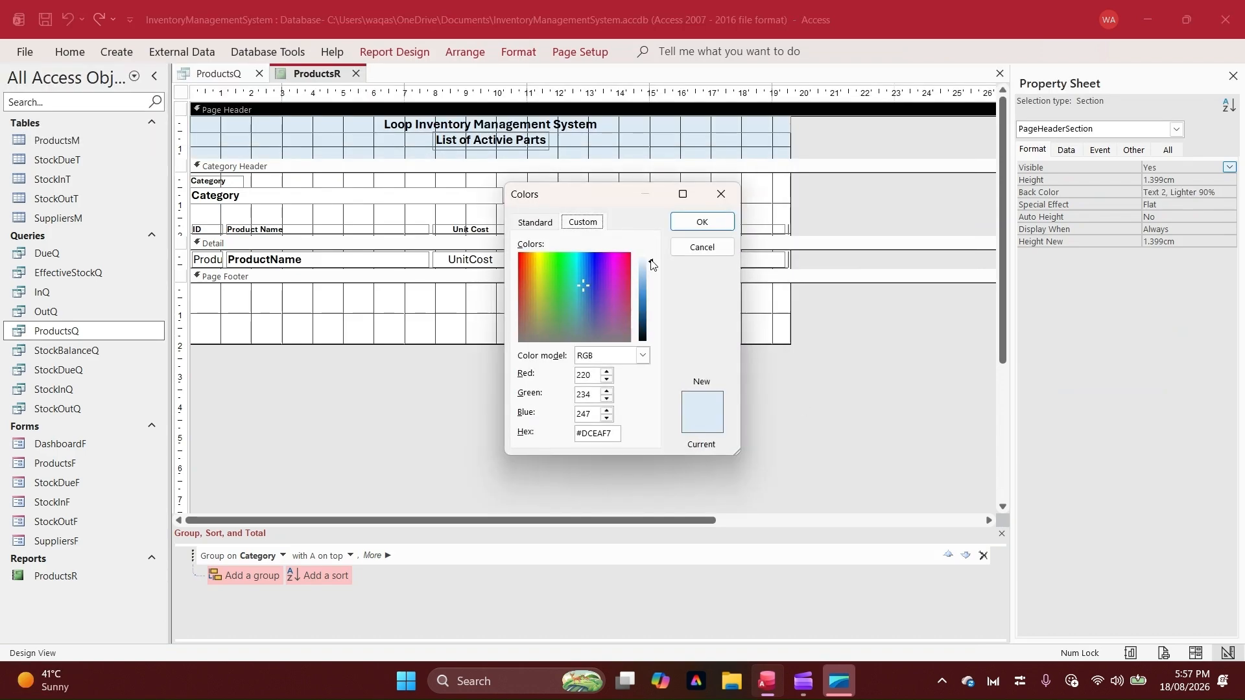
{"action": "left_click", "coordinate": [721, 194]}
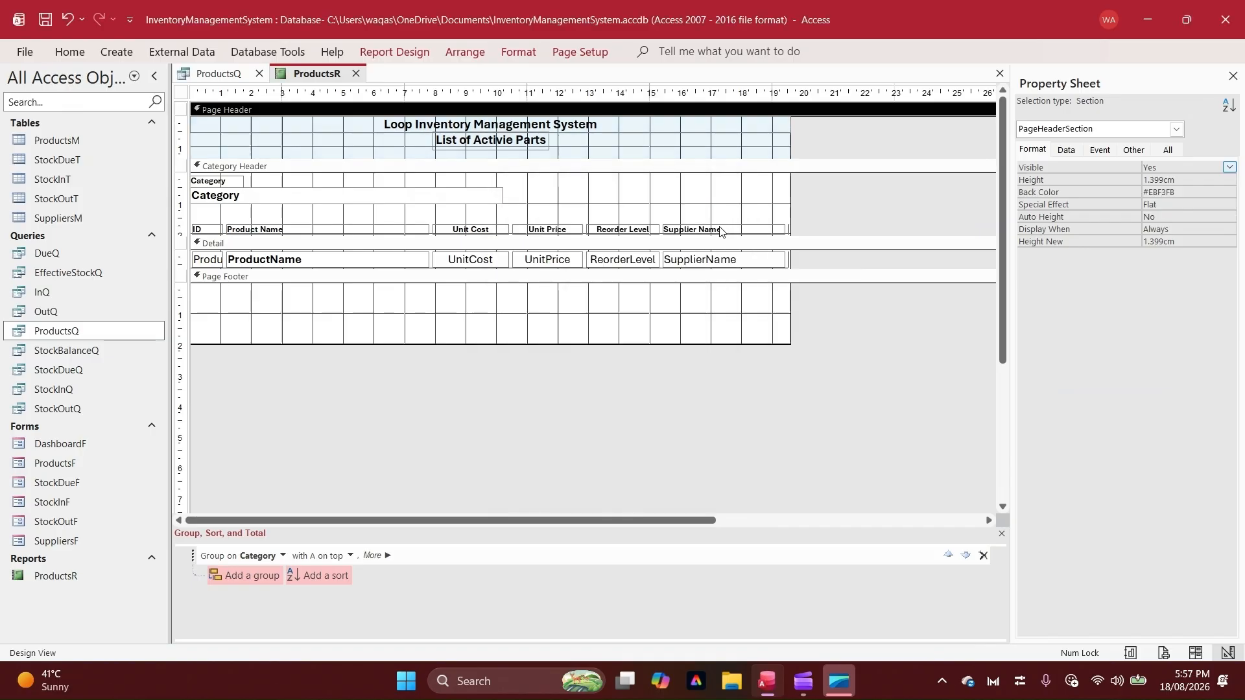
Save the ProductsR report with its new header colour
{"action": "left_click", "coordinate": [606, 391]}
{"action": "right_click", "coordinate": [305, 75]}
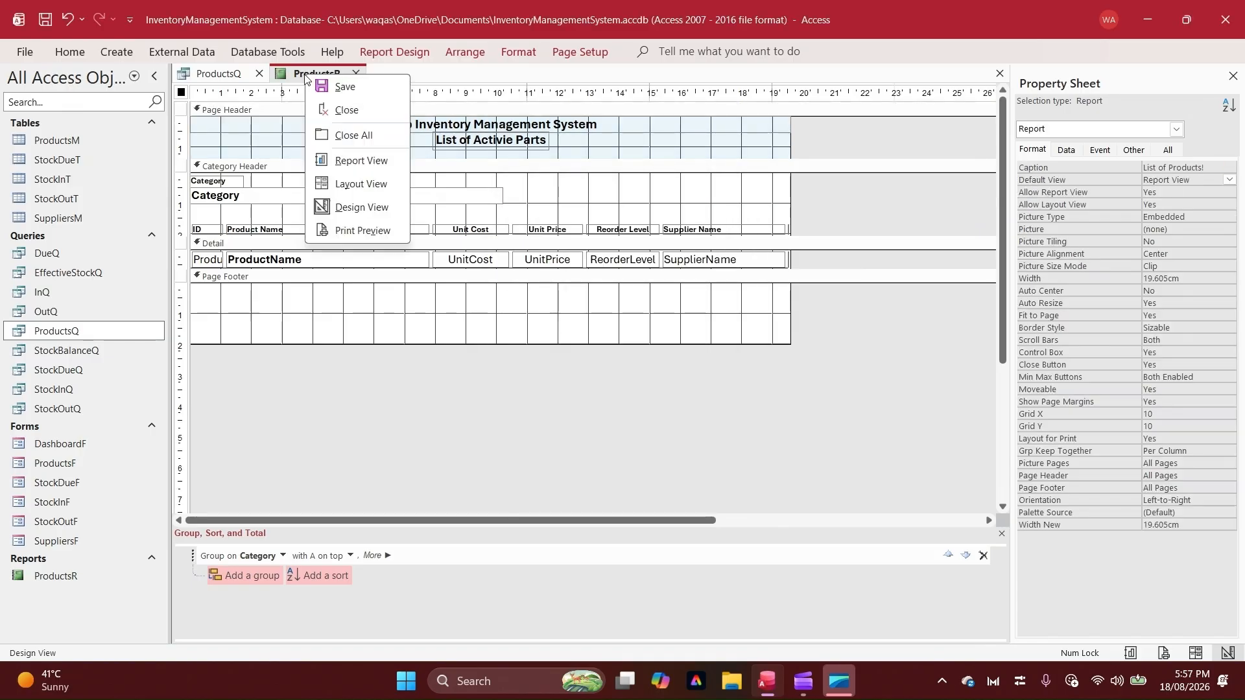
{"action": "left_click", "coordinate": [330, 90]}
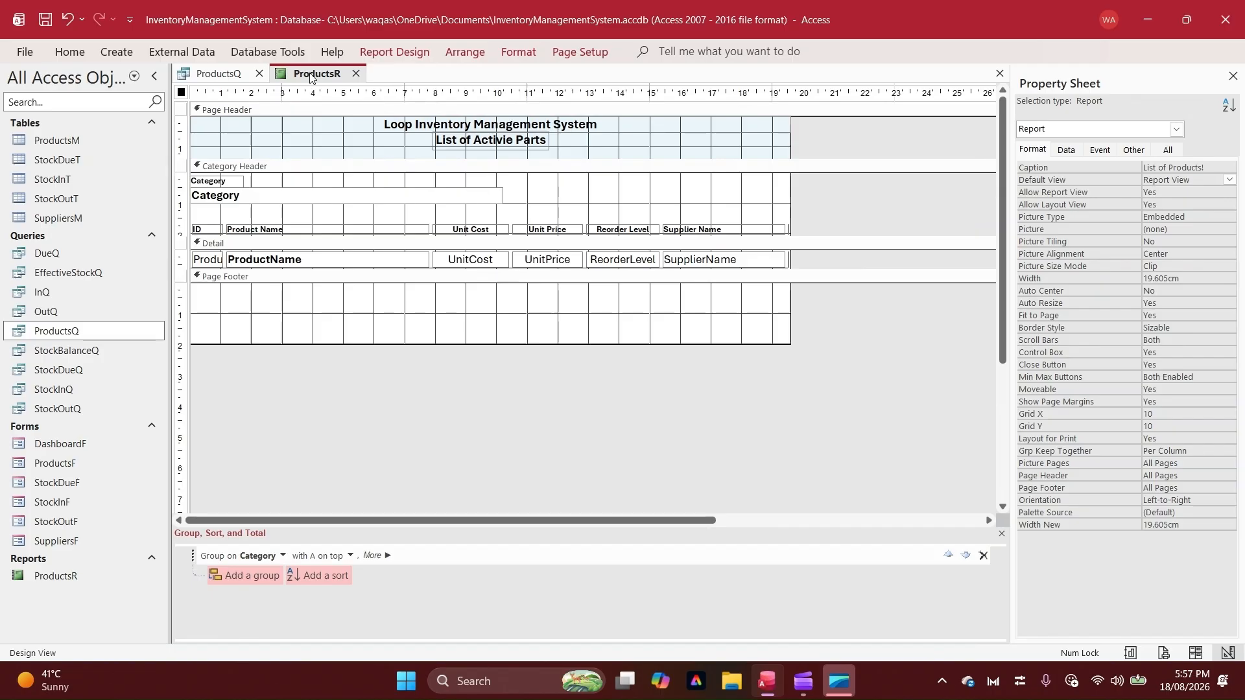
Check the shaded header and category groups in the report's pop-up window, then close the report
{"action": "right_click", "coordinate": [309, 76]}
{"action": "left_click", "coordinate": [376, 162]}
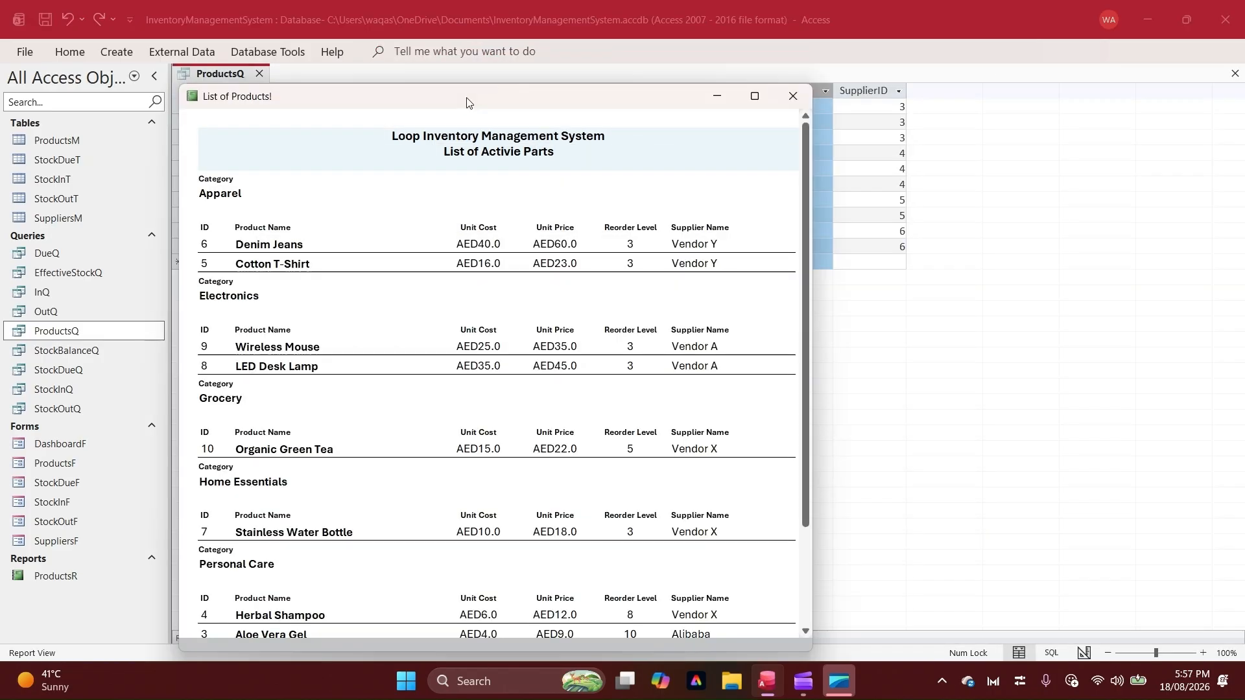
{"action": "left_click_drag", "start_coordinate": [467, 99], "coordinate": [583, 56]}
{"action": "scroll", "coordinate": [617, 407], "scroll_direction": "down", "scroll_amount": 2}
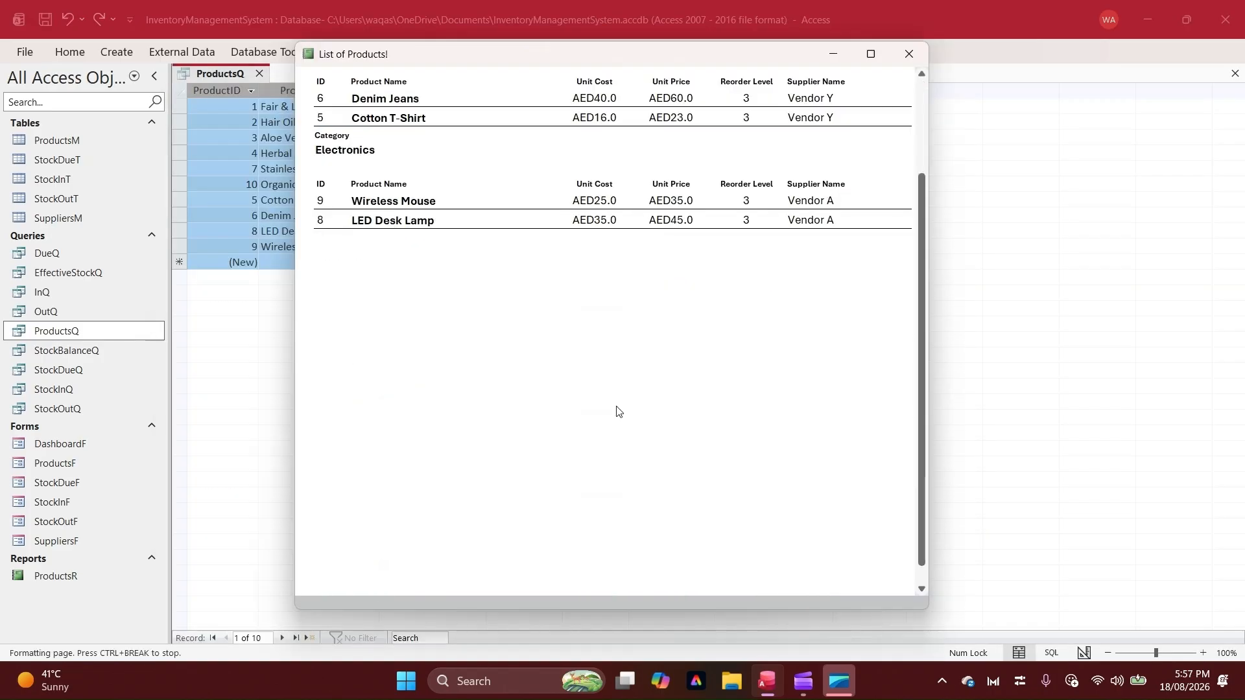
{"action": "scroll", "coordinate": [621, 404], "scroll_direction": "up", "scroll_amount": 2}
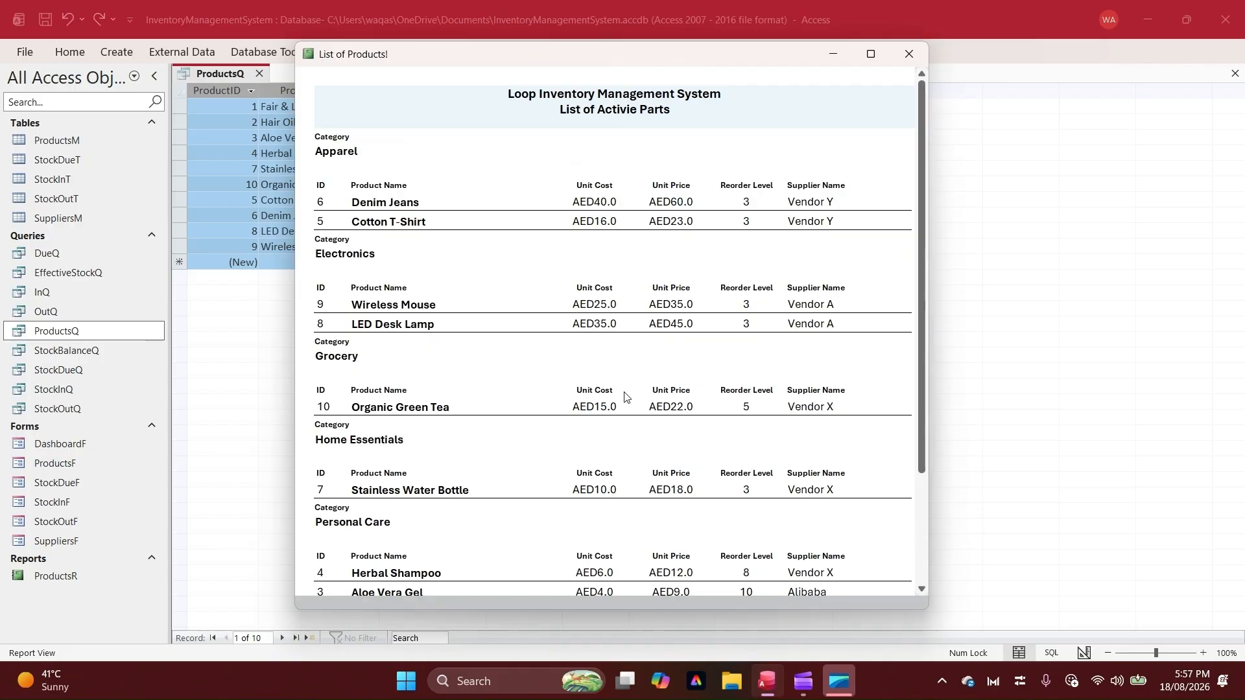
{"action": "left_click", "coordinate": [912, 53]}
Open the DashboardF form in Design View
{"action": "left_click", "coordinate": [63, 443]}
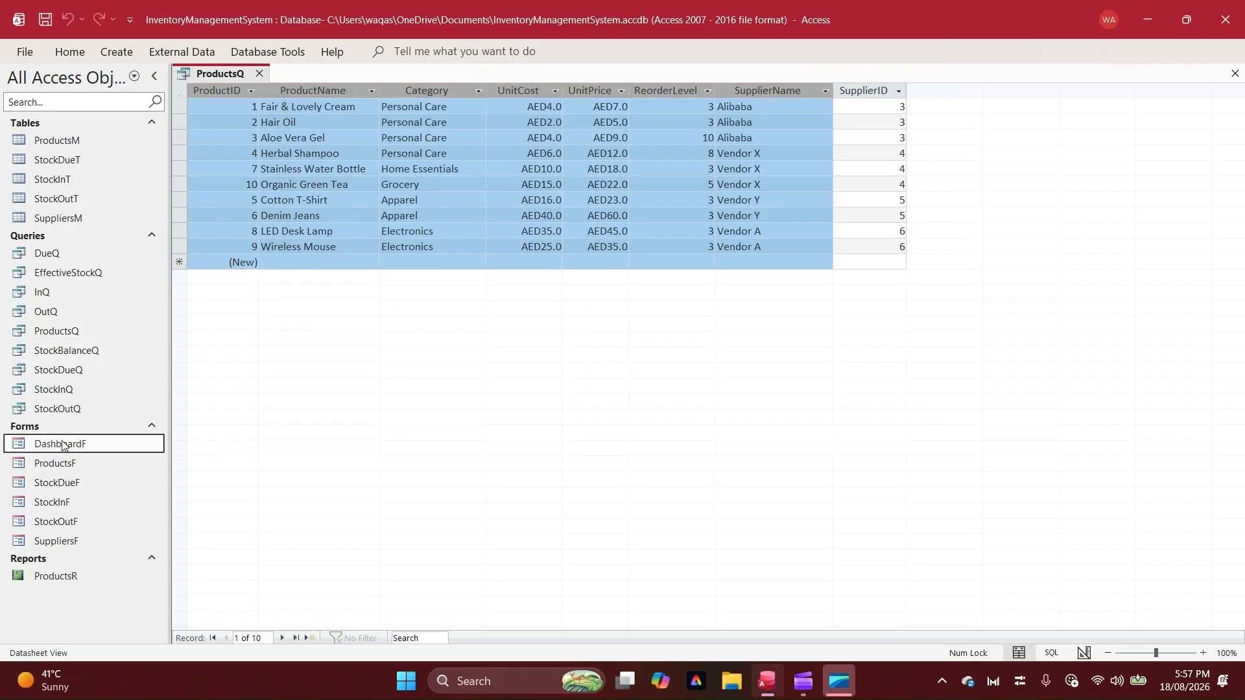
{"action": "right_click", "coordinate": [64, 443]}
{"action": "left_click", "coordinate": [112, 245]}
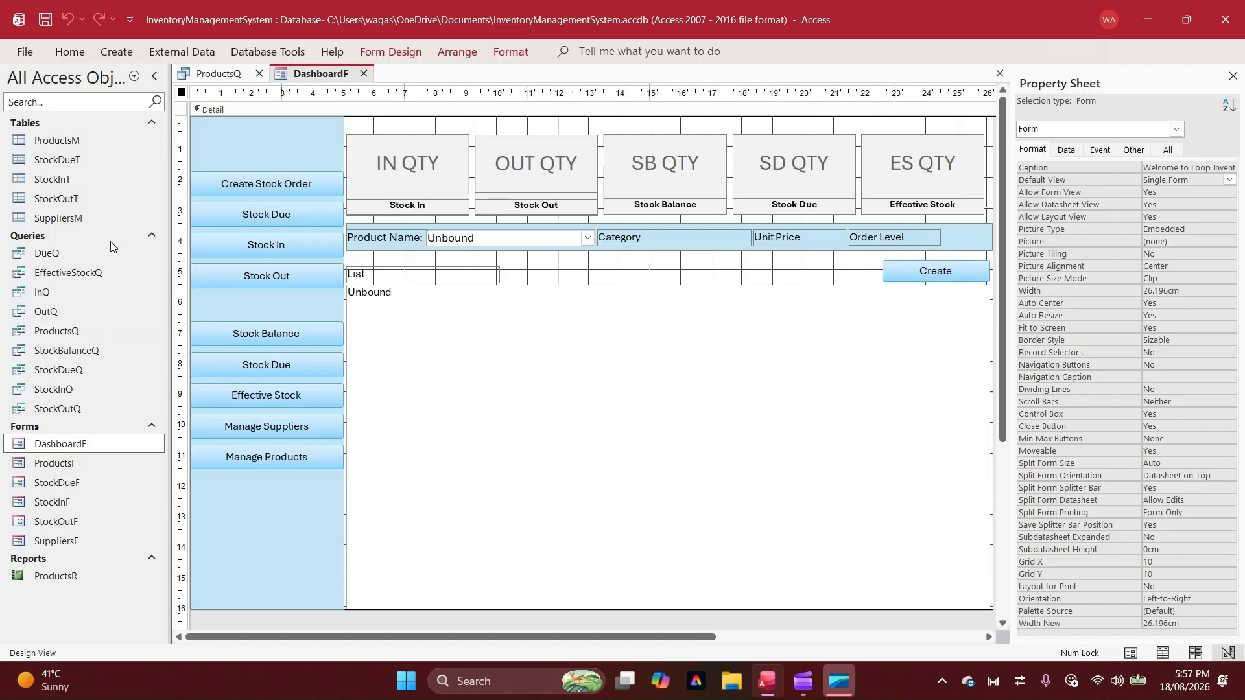
Add an unbound combo box about 3 cm wide to the blue sidebar below Manage Products, skipping the Combo Box Wizard
{"action": "scroll", "coordinate": [248, 495], "scroll_direction": "down", "scroll_amount": 2}
{"action": "left_click", "coordinate": [248, 496]}
{"action": "left_click", "coordinate": [403, 54]}
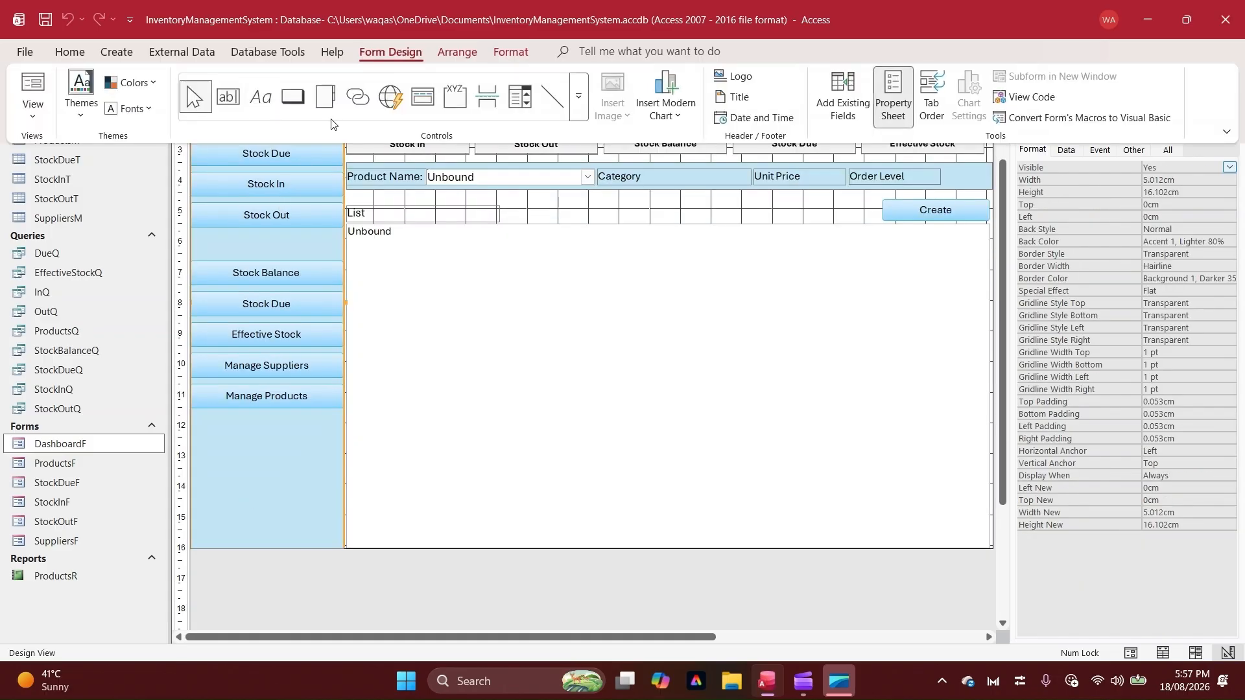
{"action": "left_click", "coordinate": [578, 102]}
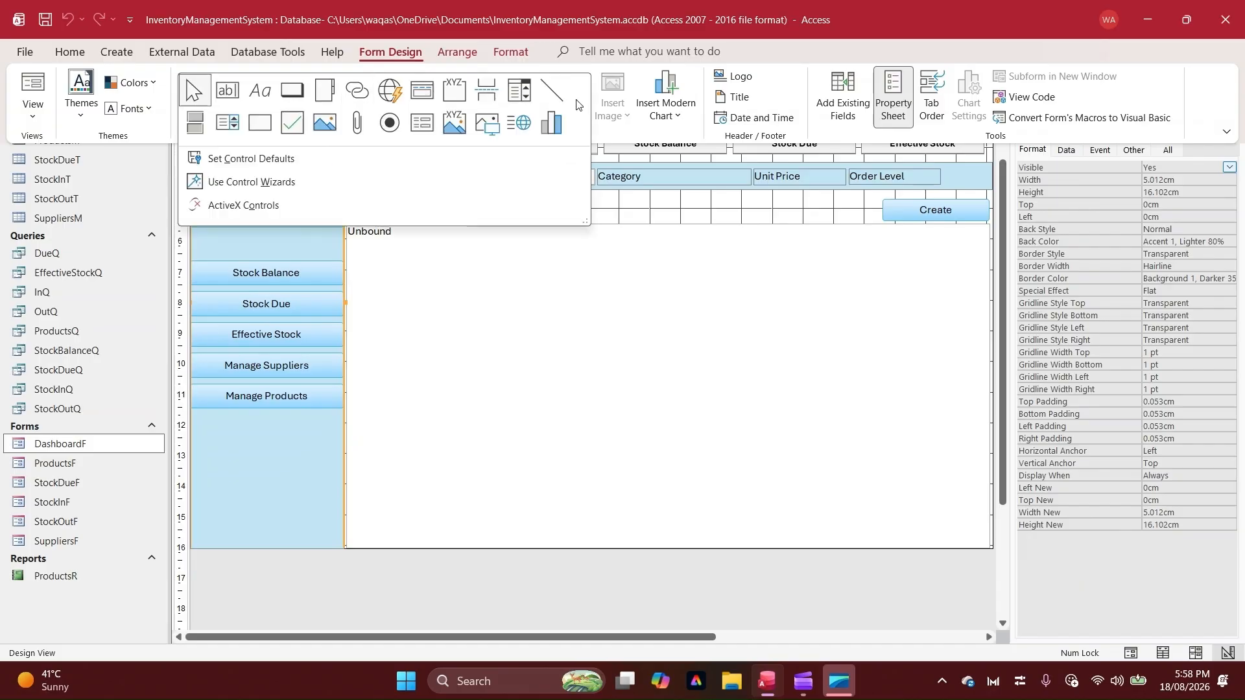
{"action": "left_click", "coordinate": [530, 100]}
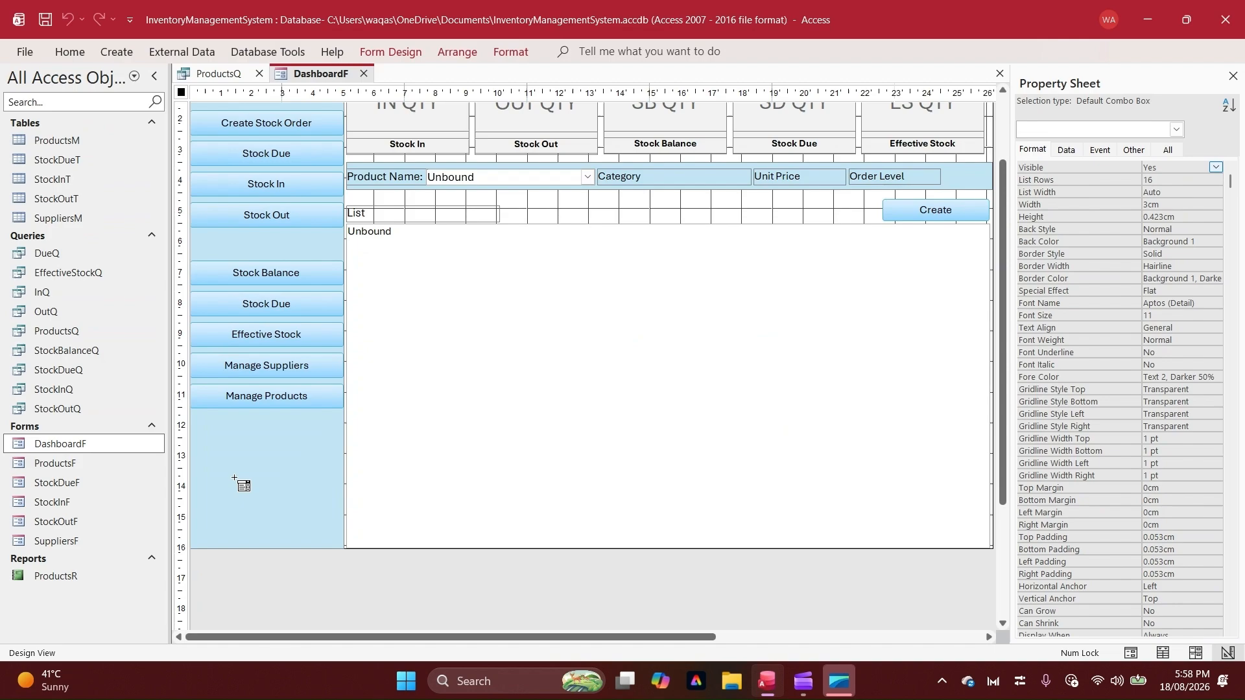
{"action": "left_click_drag", "start_coordinate": [218, 436], "coordinate": [310, 450]}
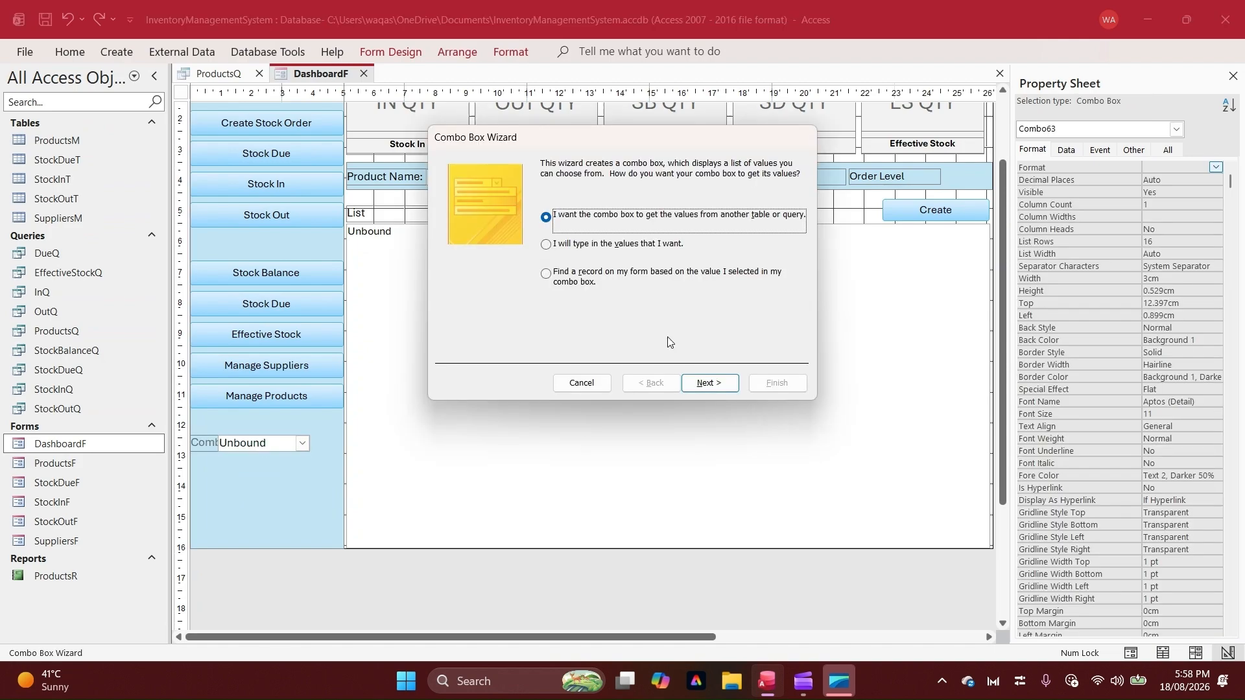
{"action": "left_click", "coordinate": [591, 388]}
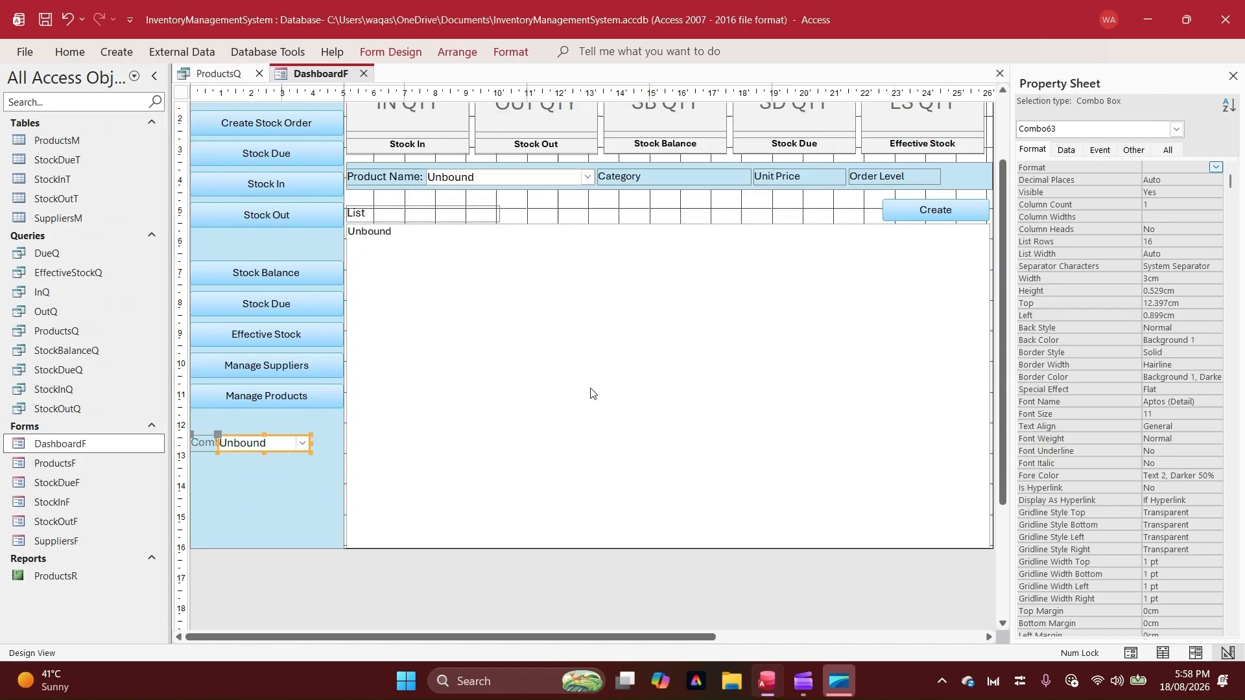
Widen the combo box to about 3.9 cm and align it with the sidebar's left edge, its label directly above
{"action": "left_click_drag", "start_coordinate": [309, 442], "coordinate": [338, 442]}
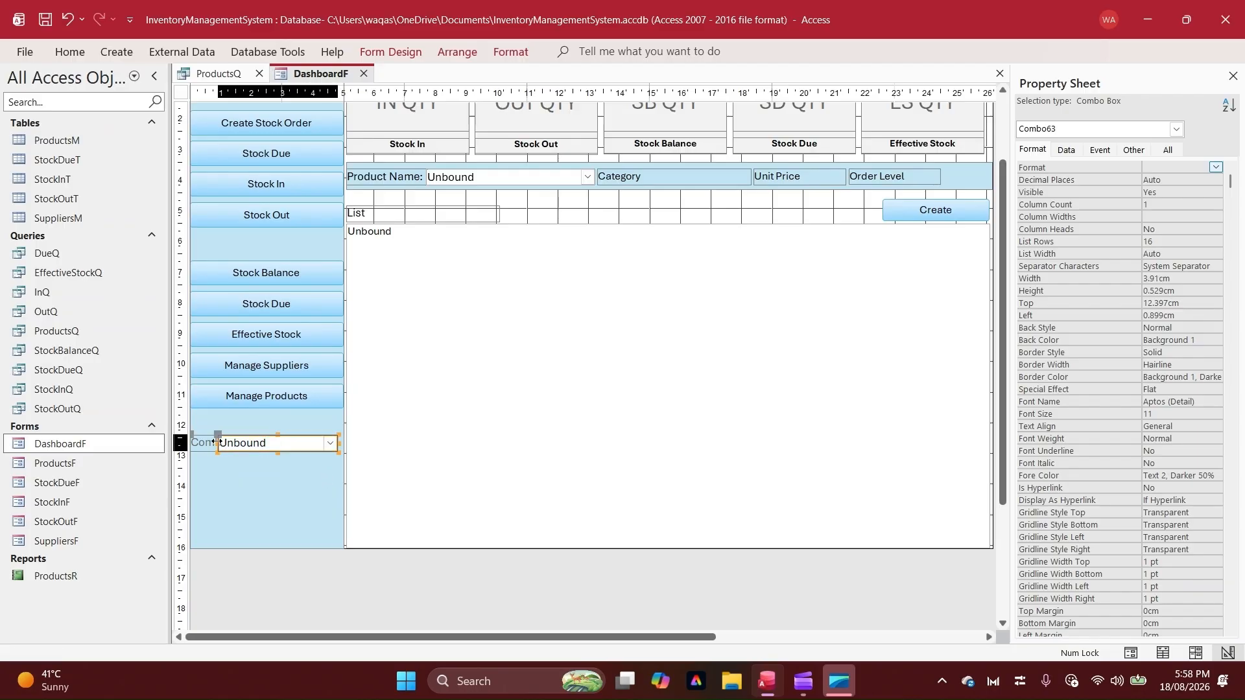
{"action": "mouse_move", "coordinate": [217, 442]}
{"action": "left_mouse_down"}
{"action": "mouse_move", "coordinate": [223, 416]}
{"action": "mouse_move", "coordinate": [214, 444]}
{"action": "left_mouse_up"}
Change the combo box label's caption to "Select reports to view"
{"action": "left_click", "coordinate": [222, 425]}
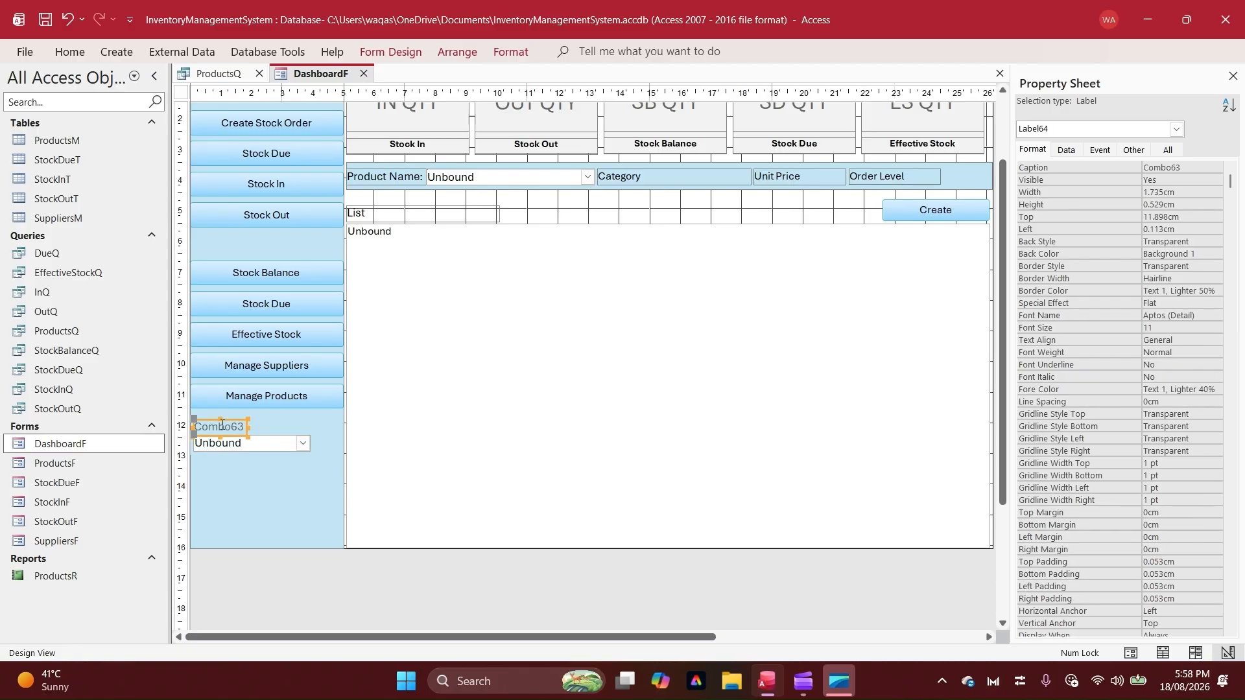
{"action": "double_click", "coordinate": [222, 426]}
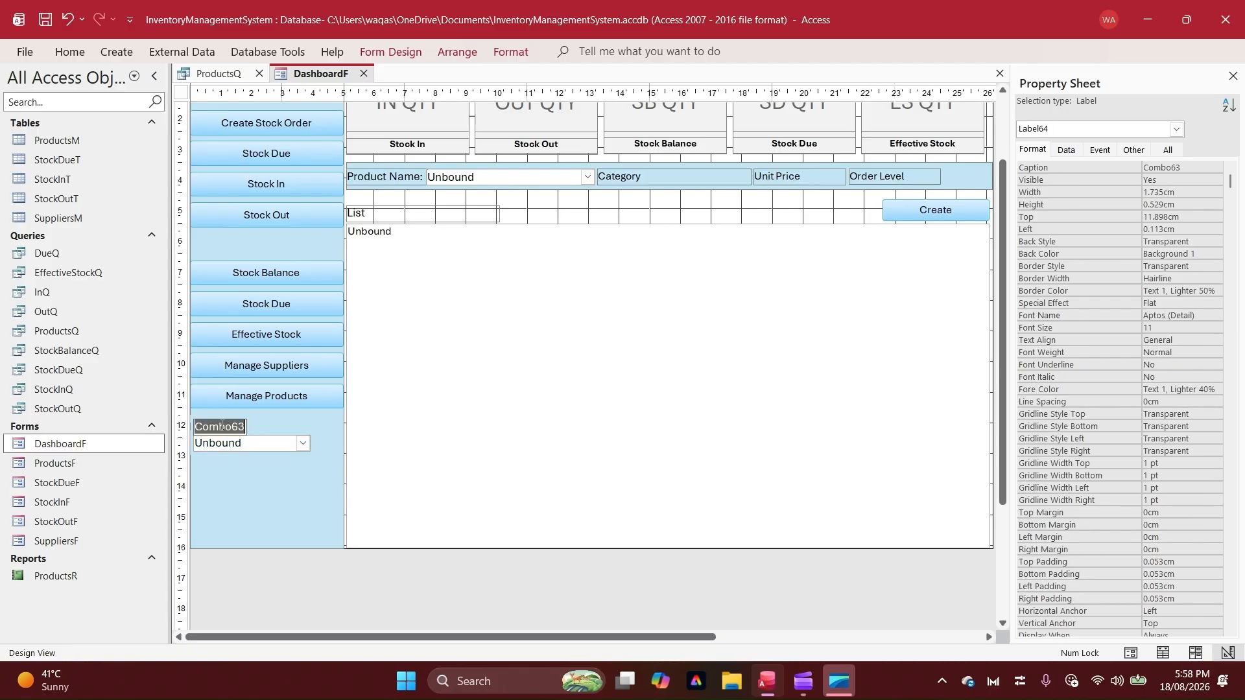
{"action": "type", "text": "Select Repor"}
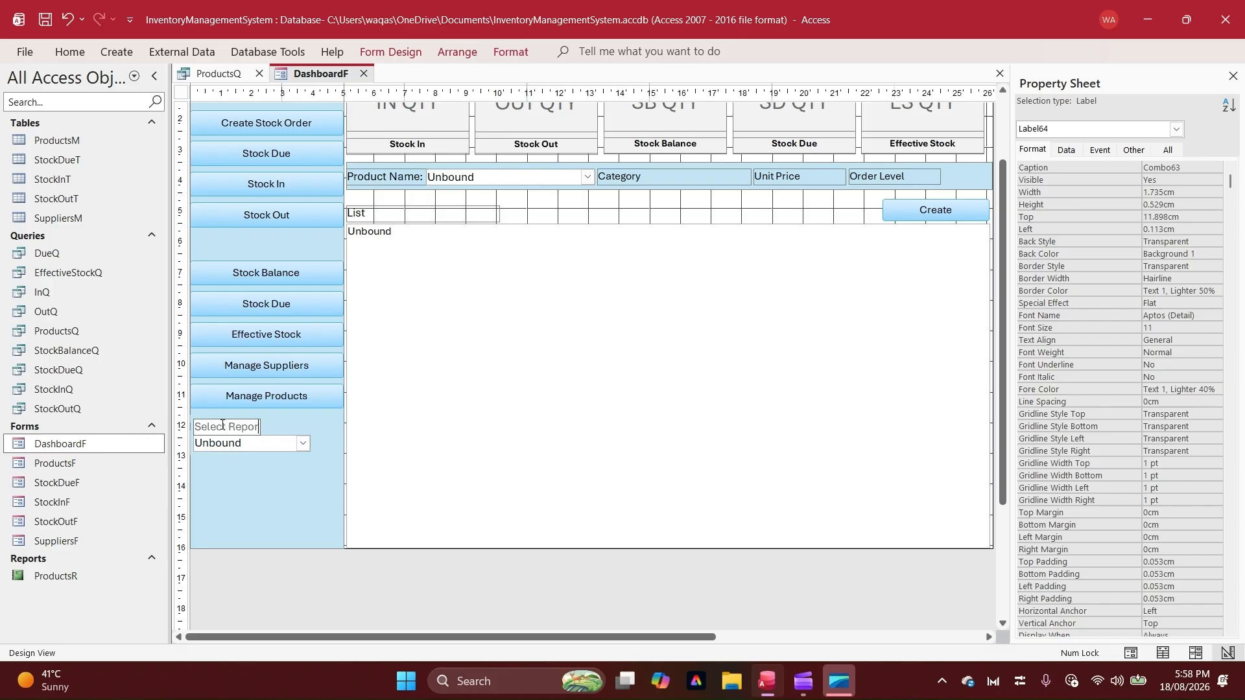
{"action": "type", "text": "ts to view"}
{"action": "key", "text": "BackSpace"}
{"action": "type", "text": "r"}
{"action": "key", "text": "Return"}
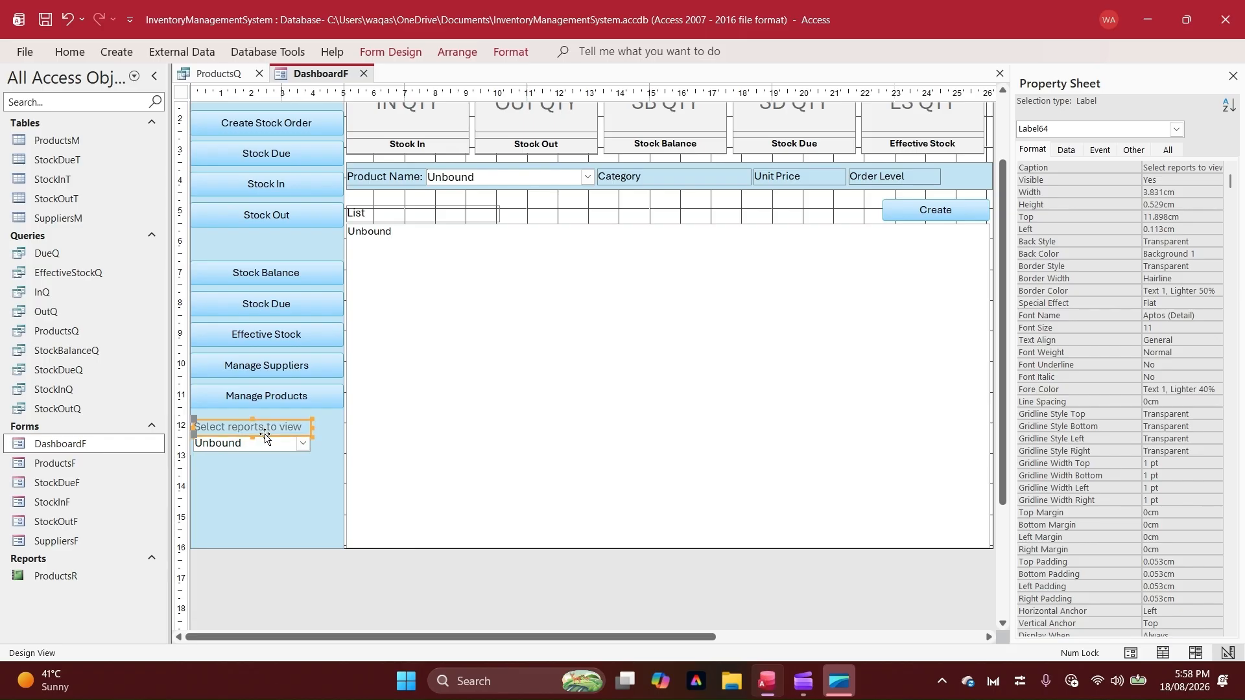
Rename the new sidebar combo box cboReports
{"action": "left_click", "coordinate": [265, 440]}
{"action": "left_click", "coordinate": [1134, 150]}
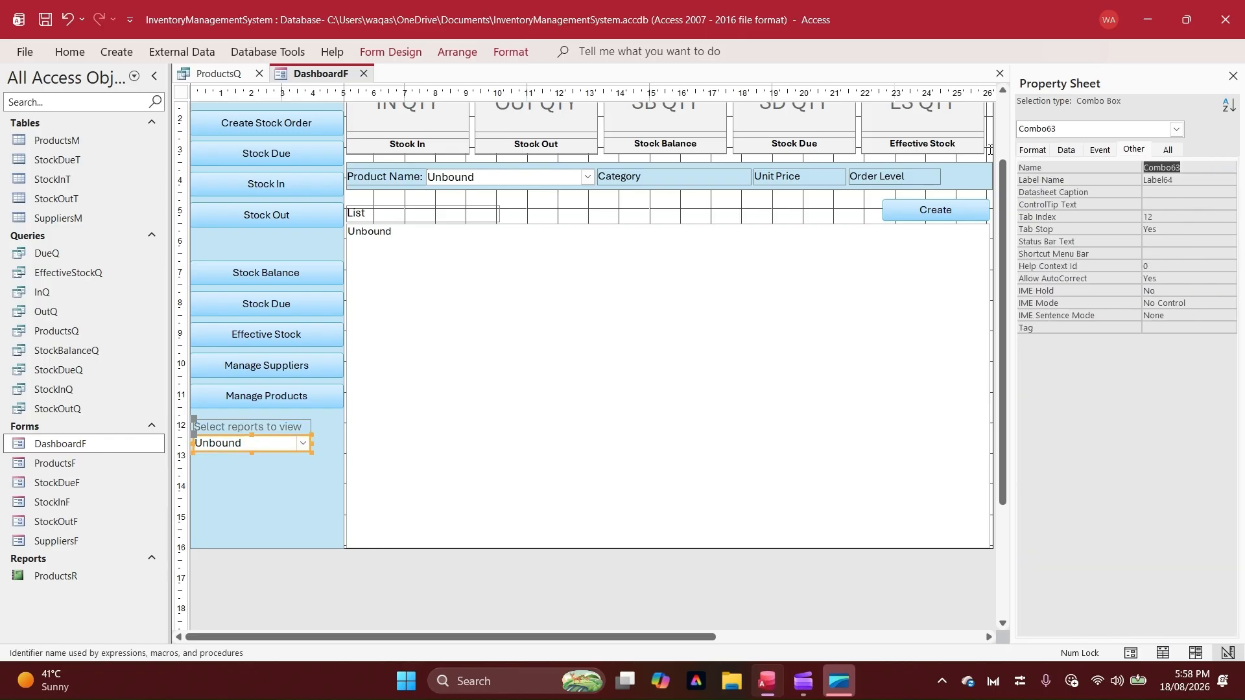
{"action": "type", "text": "cboReports"}
{"action": "key", "text": "Tab"}
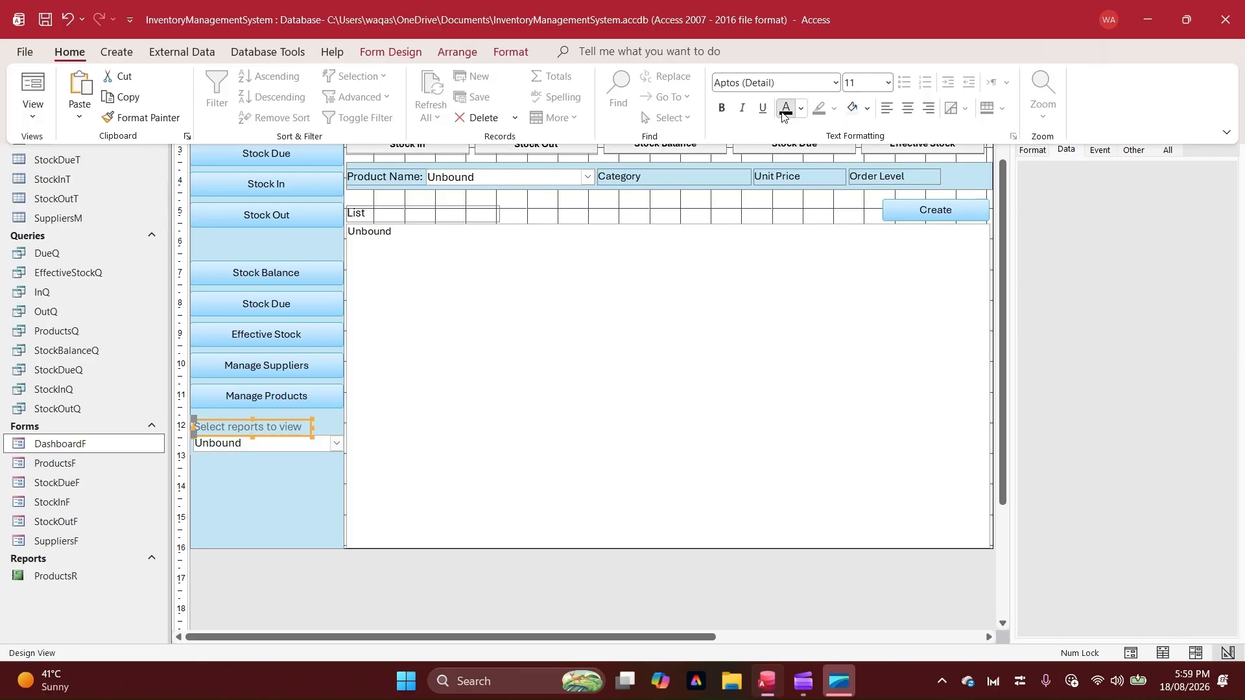
Format the "Select reports to view" label in black at font size 8, and reduce its height to sit just above the combo box
{"action": "left_click", "coordinate": [784, 110]}
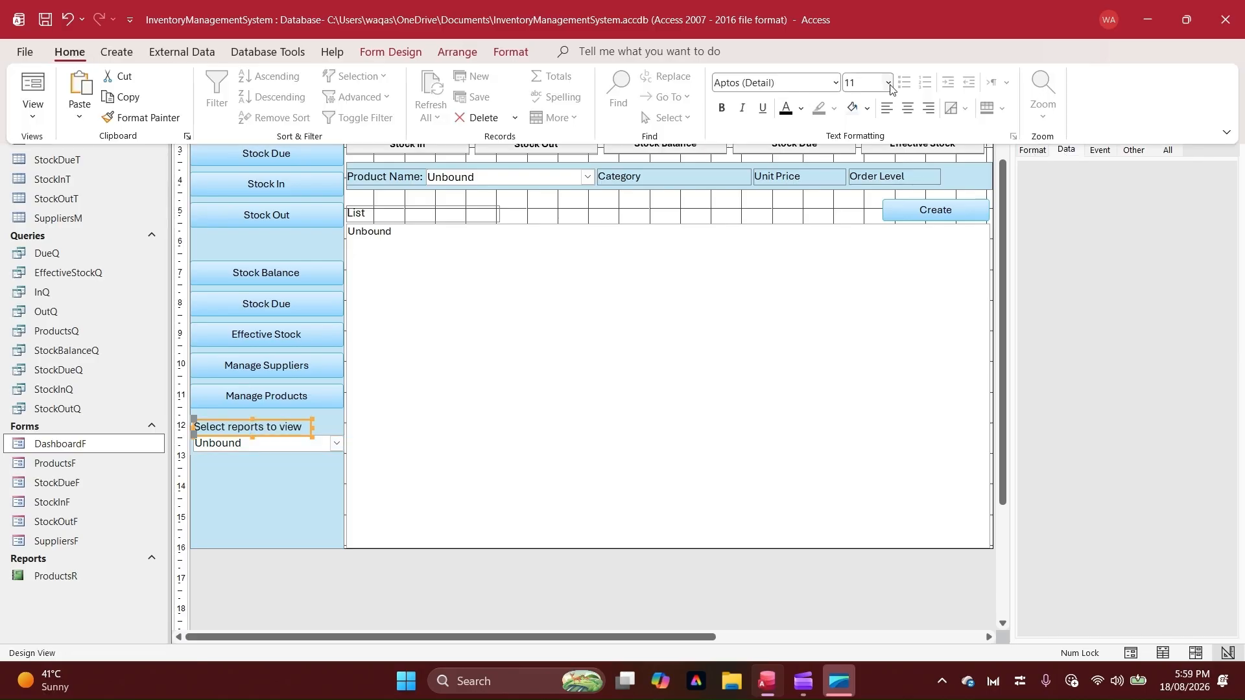
{"action": "left_click", "coordinate": [888, 83]}
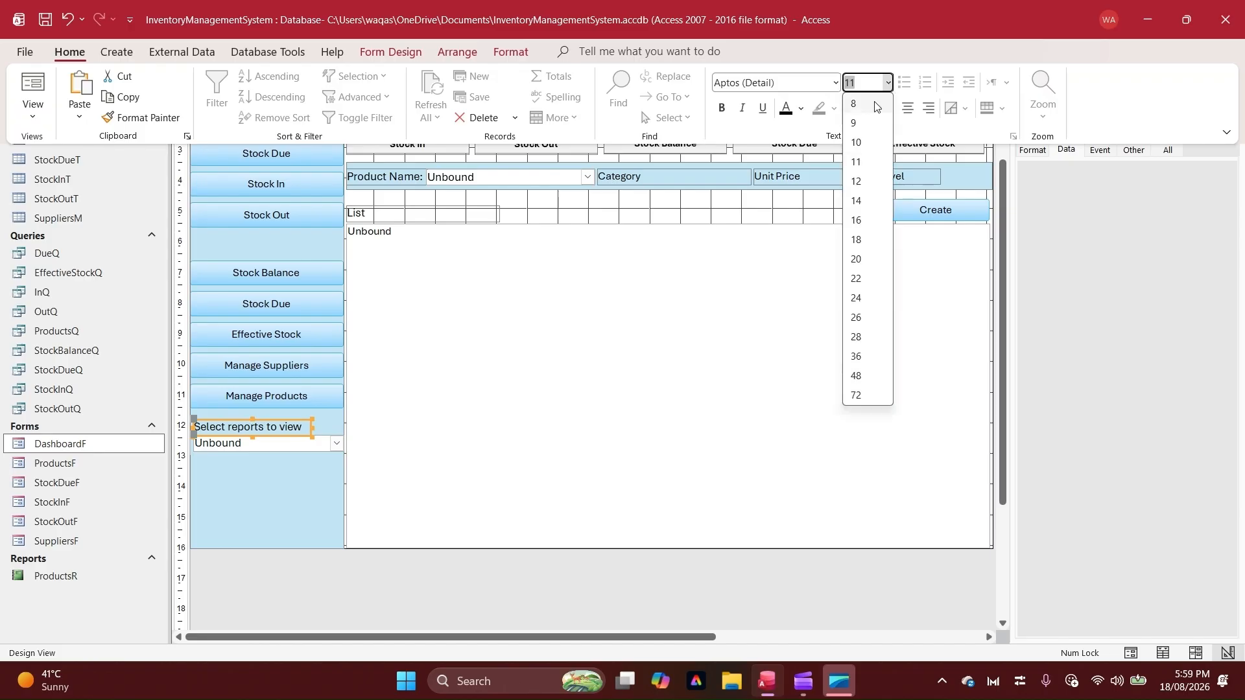
{"action": "left_click", "coordinate": [855, 103]}
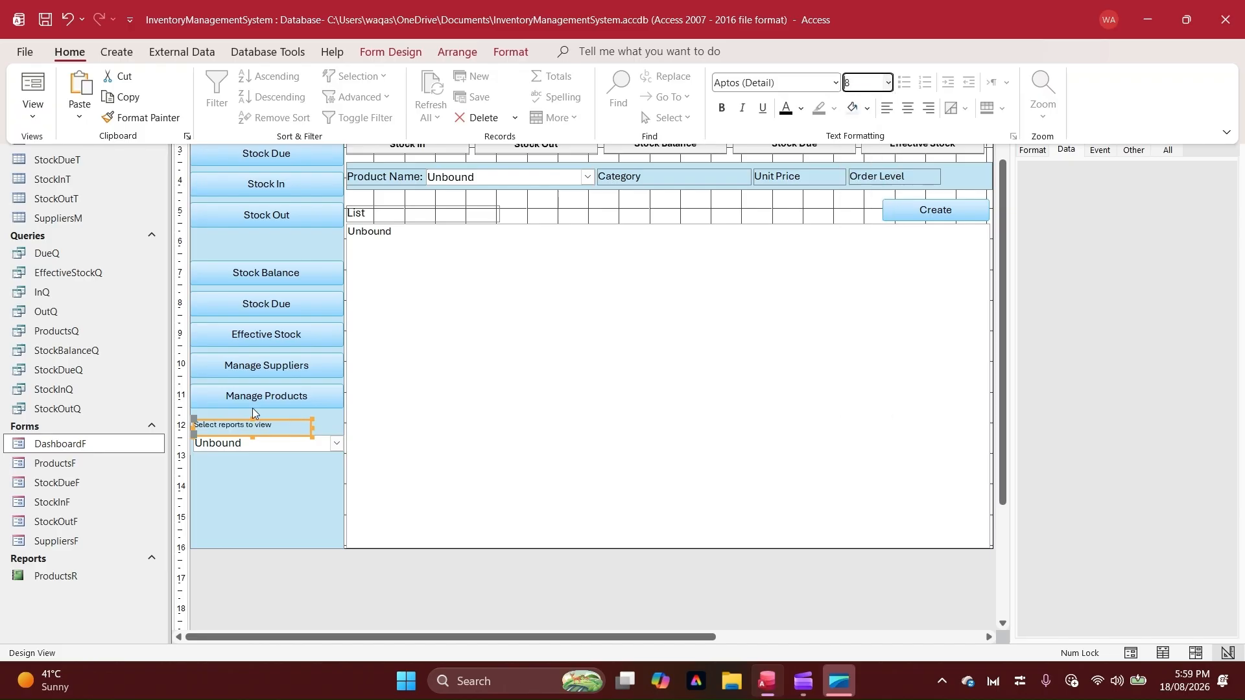
{"action": "left_click", "coordinate": [253, 420]}
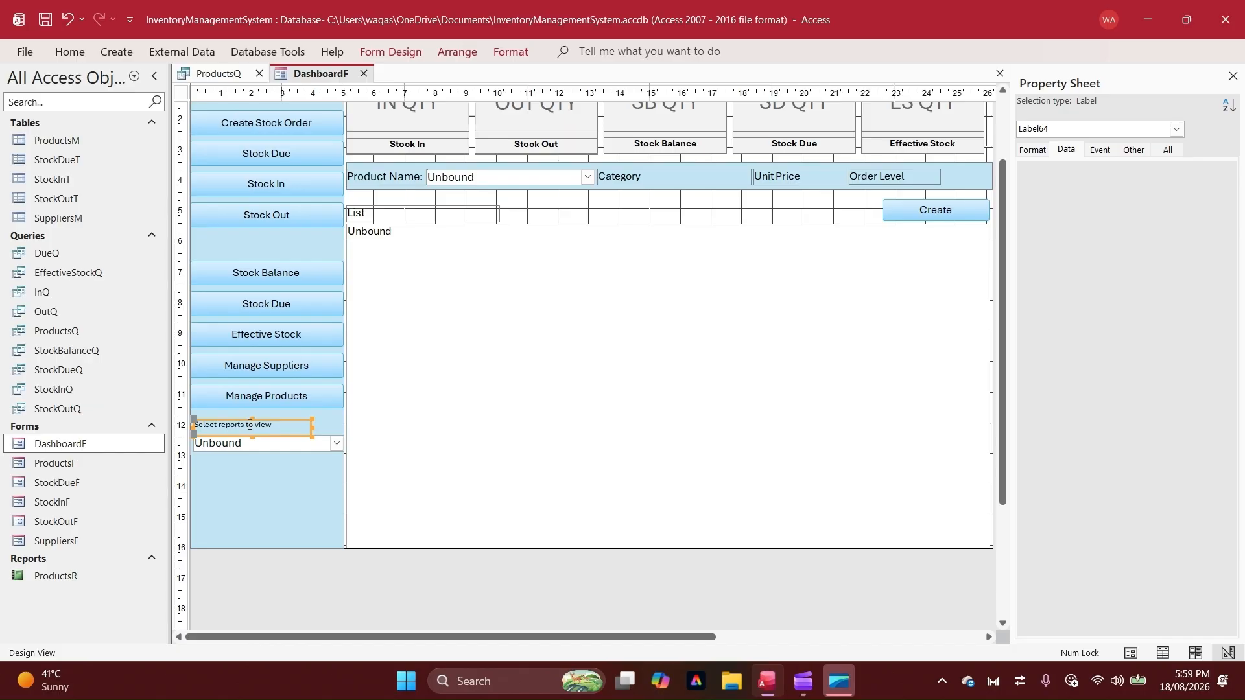
{"action": "left_click_drag", "start_coordinate": [253, 420], "coordinate": [253, 427]}
{"action": "left_click", "coordinate": [258, 443]}
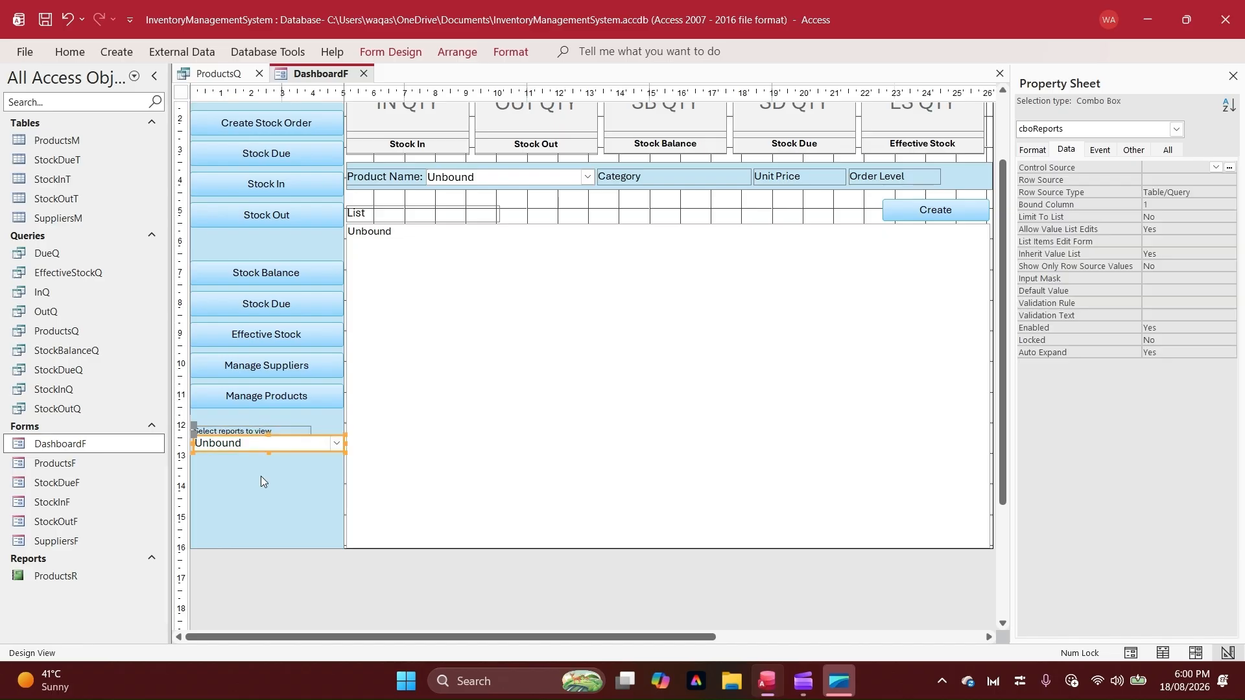
Check the new combo box and its drop-down list in Form View, then return to Design View
{"action": "right_click", "coordinate": [316, 76]}
{"action": "left_click", "coordinate": [367, 162]}
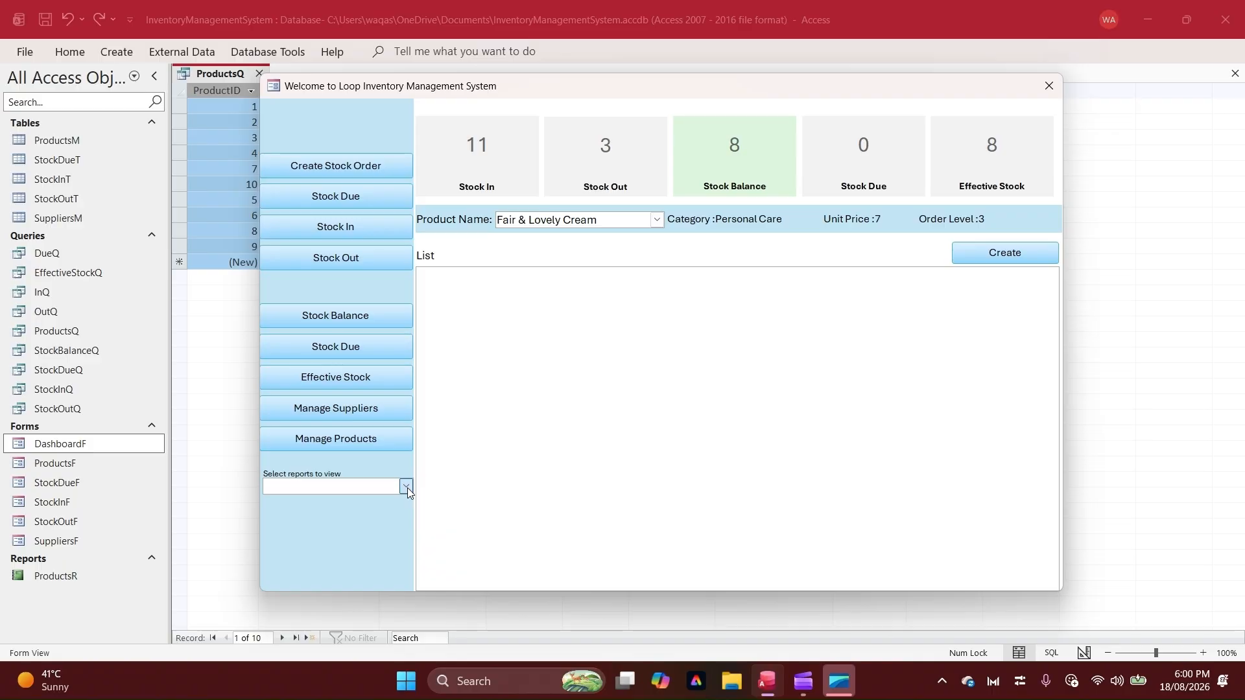
{"action": "left_click", "coordinate": [406, 487]}
{"action": "left_click", "coordinate": [333, 478]}
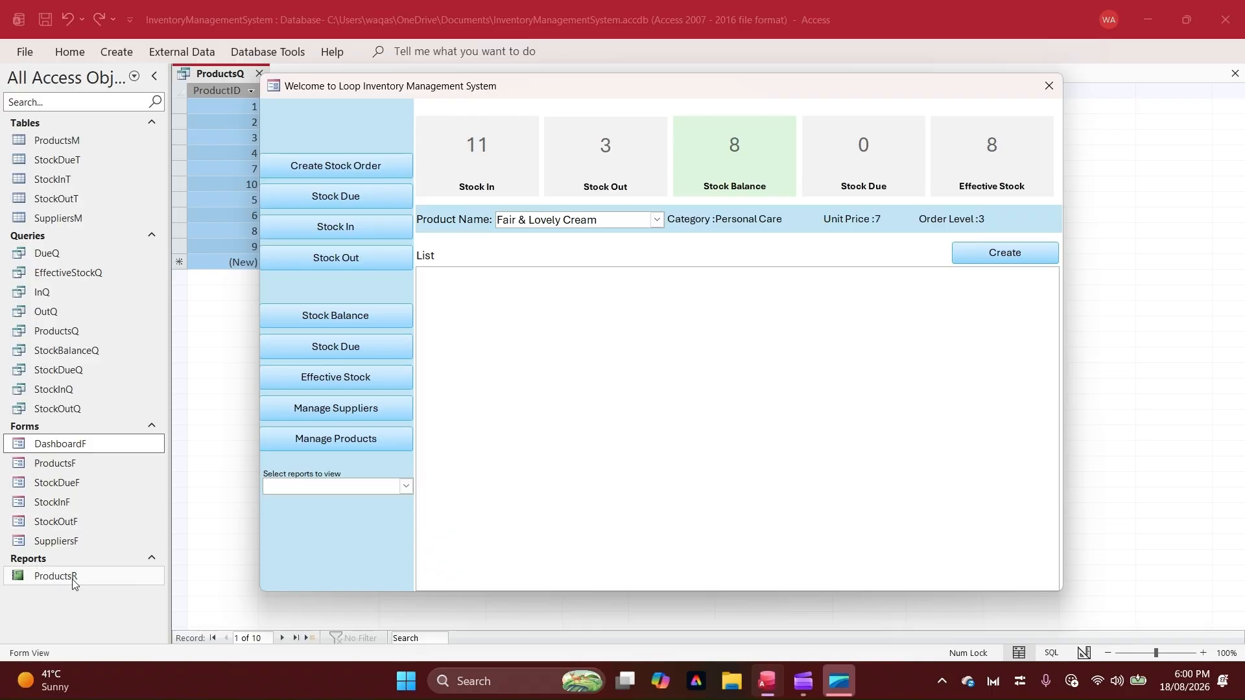
{"action": "right_click", "coordinate": [335, 457]}
{"action": "left_click", "coordinate": [293, 504]}
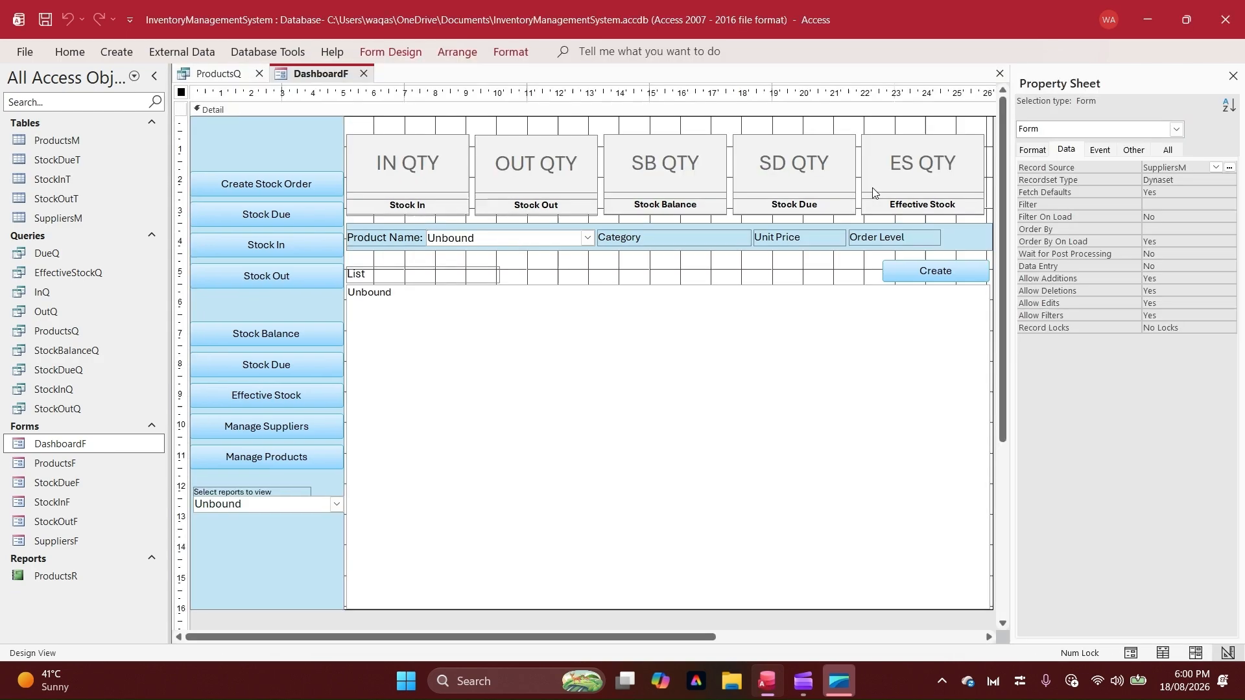
Set the row source type of the cboReports combo box to Value List
{"action": "left_click", "coordinate": [327, 510]}
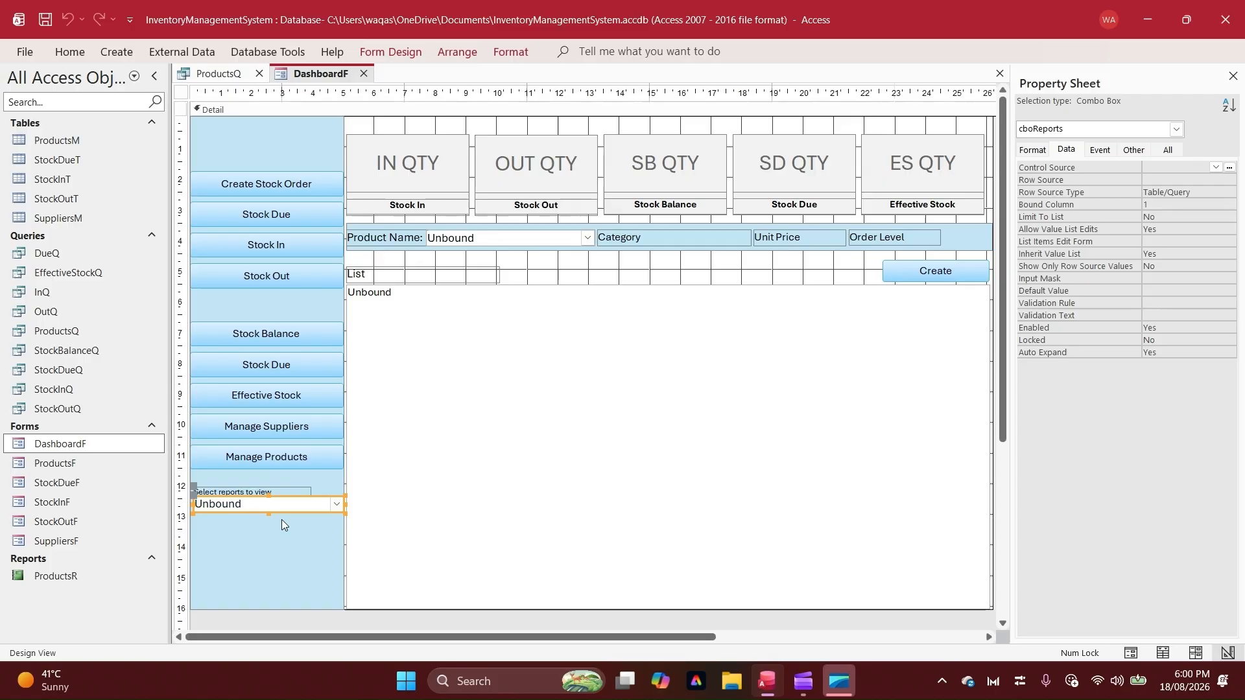
{"action": "left_click", "coordinate": [333, 487]}
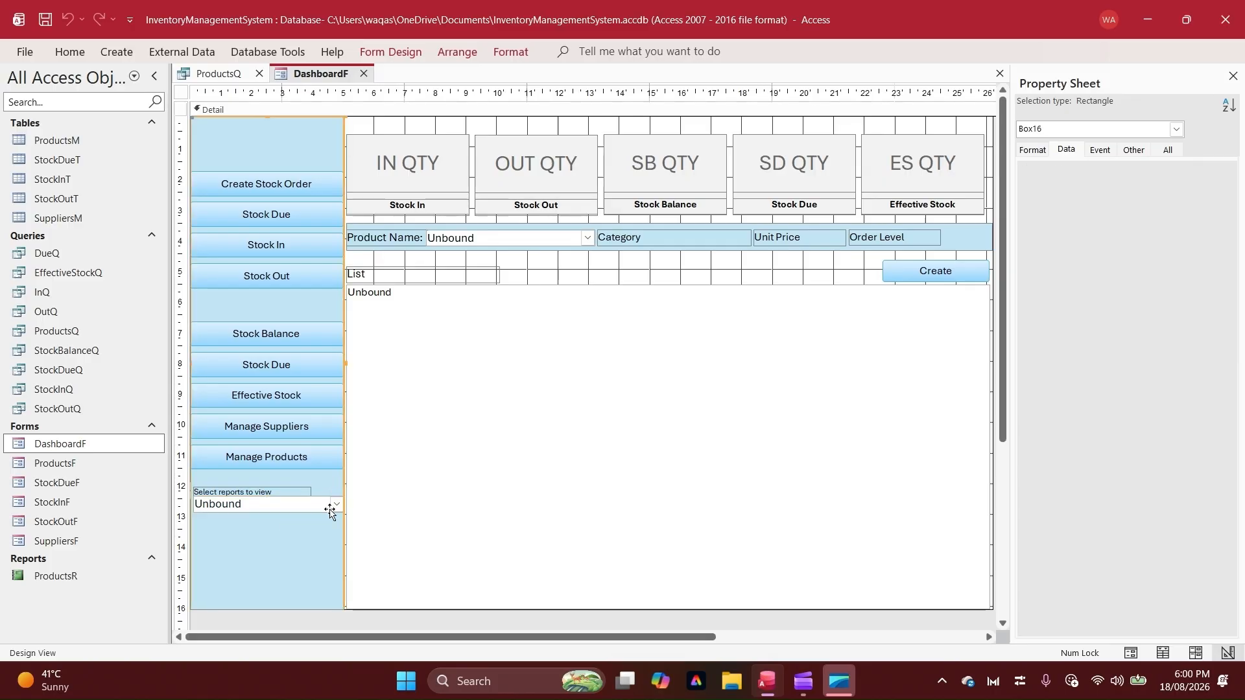
{"action": "left_click", "coordinate": [528, 125]}
{"action": "left_click", "coordinate": [337, 508]}
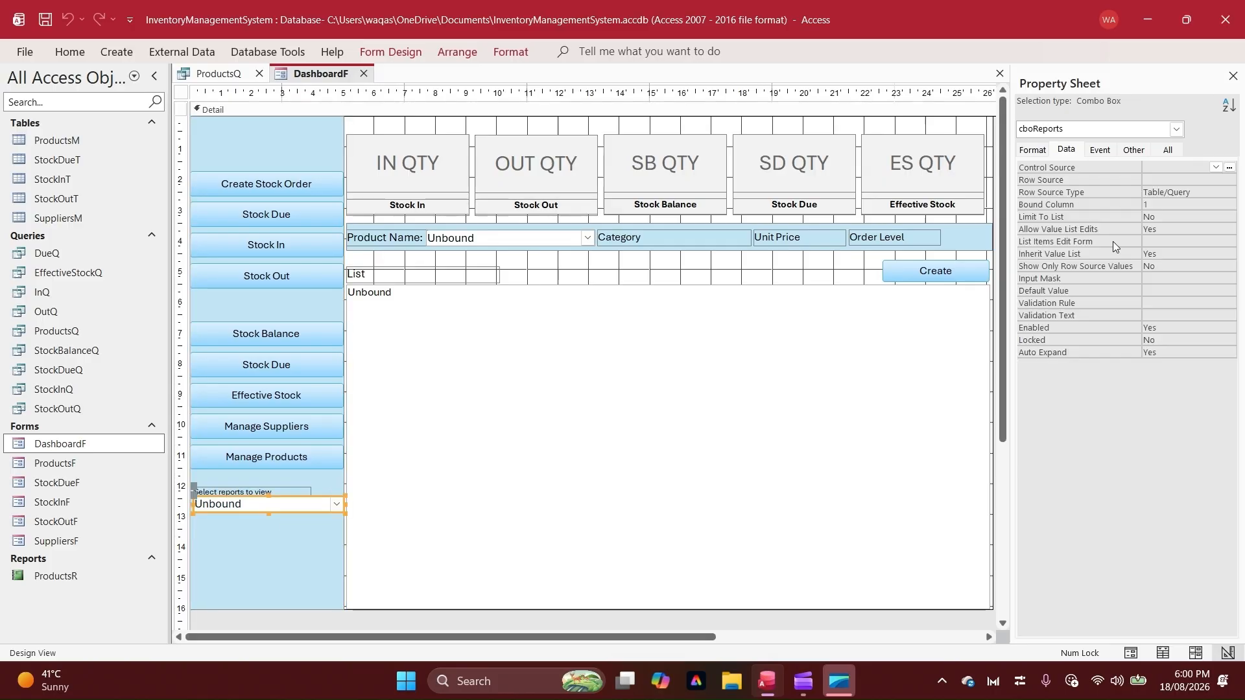
{"action": "left_click", "coordinate": [1177, 181]}
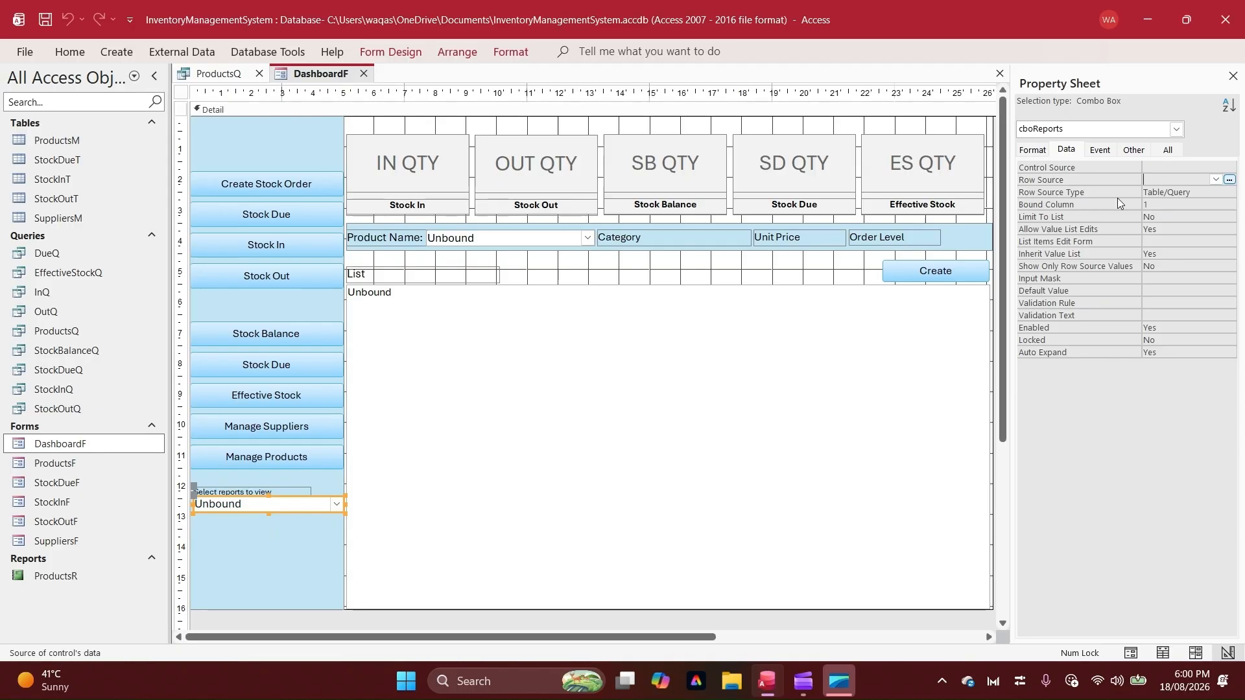
{"action": "left_click", "coordinate": [1180, 193]}
{"action": "left_click", "coordinate": [1230, 192]}
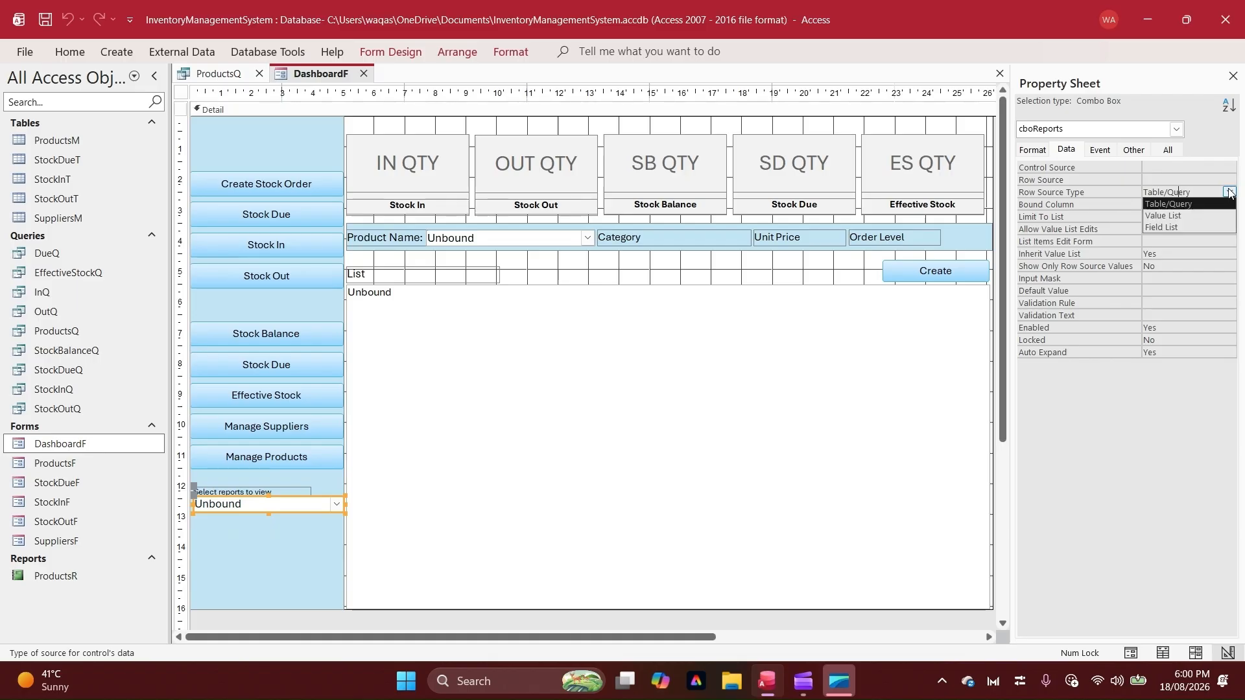
{"action": "left_click", "coordinate": [1163, 215]}
Open the list items editor for the row source of cboReports
{"action": "left_click", "coordinate": [1195, 182]}
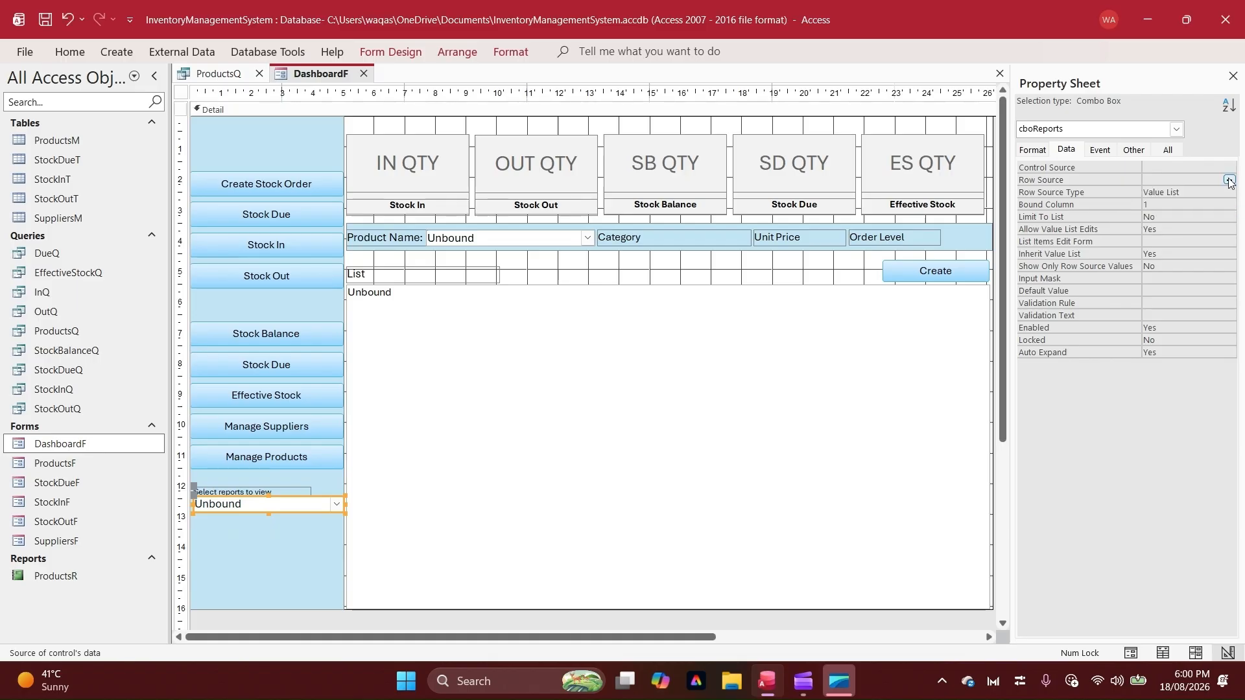
{"action": "left_click", "coordinate": [1230, 180]}
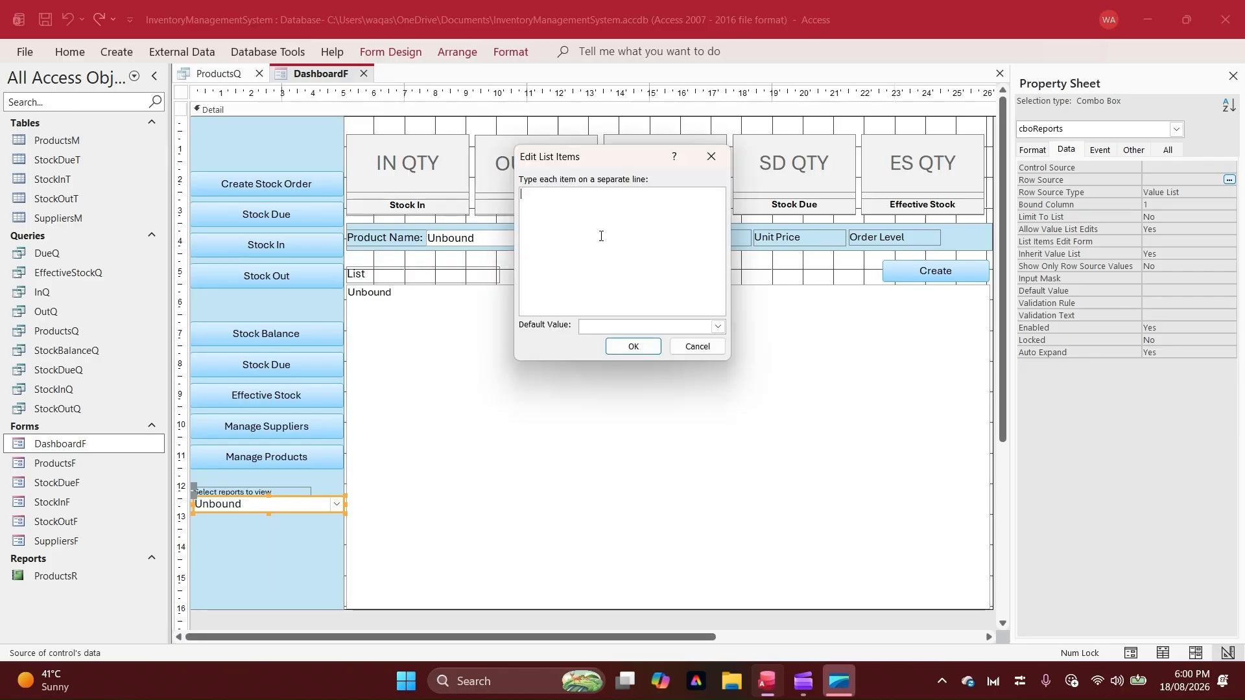
{"action": "key", "text": "Caps_Lock"}
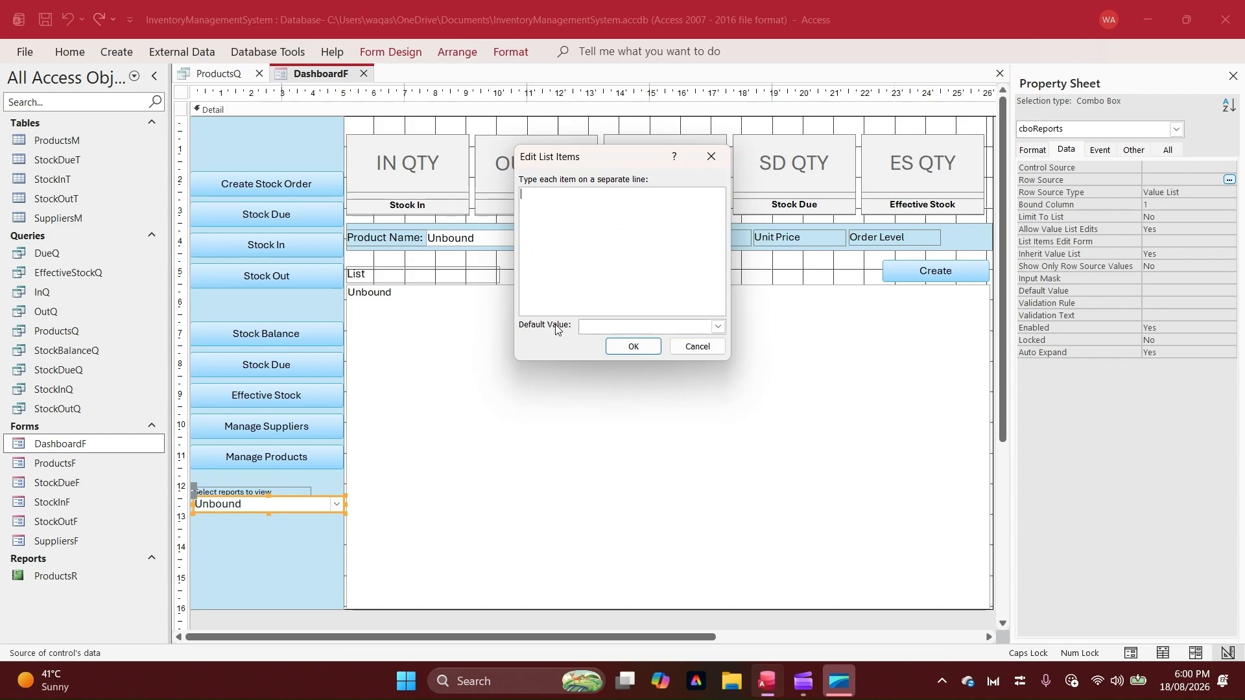
Enter "Products Report" as the list item of the cboReports combo box and apply it
{"action": "key", "text": "Caps_Lock"}
{"action": "type", "text": "Products Repair"}
{"action": "key", "text": "BackSpace"}
{"action": "key", "text": "BackSpace"}
{"action": "key", "text": "BackSpace"}
{"action": "type", "text": "ort"}
{"action": "key", "text": "Return"}
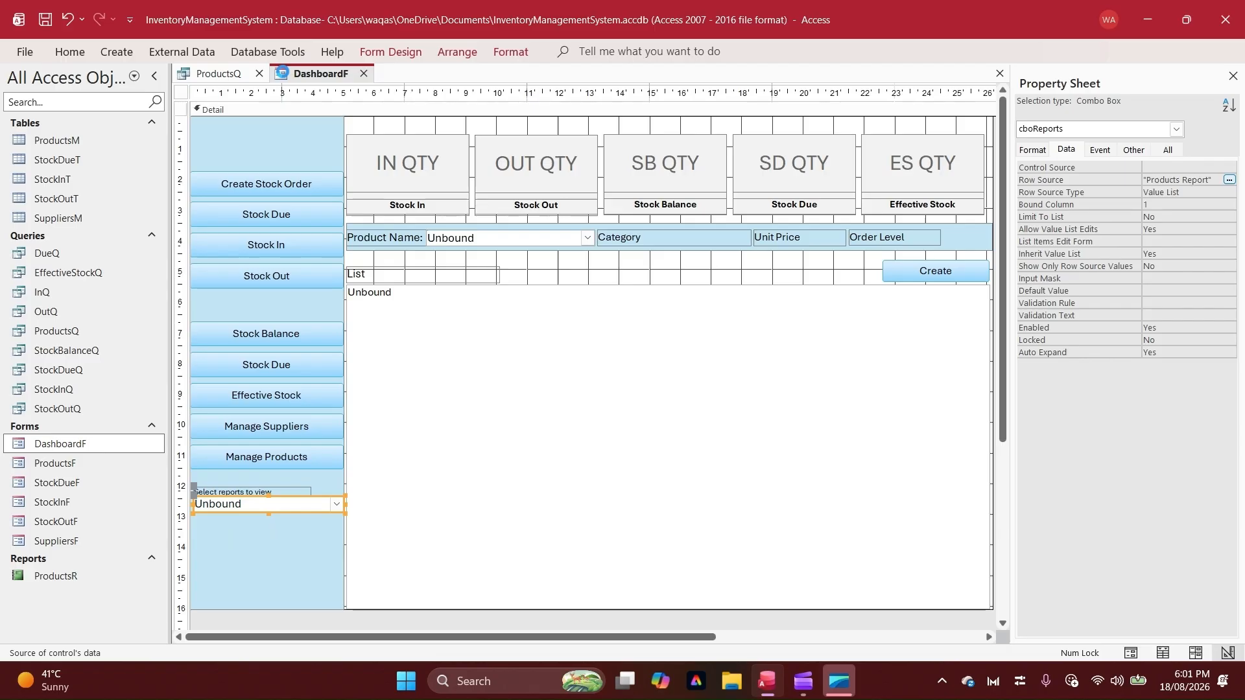
Check the report list of the combo box in Form View, then return to Design View
{"action": "right_click", "coordinate": [284, 73]}
{"action": "left_click", "coordinate": [335, 154]}
{"action": "left_click", "coordinate": [325, 496]}
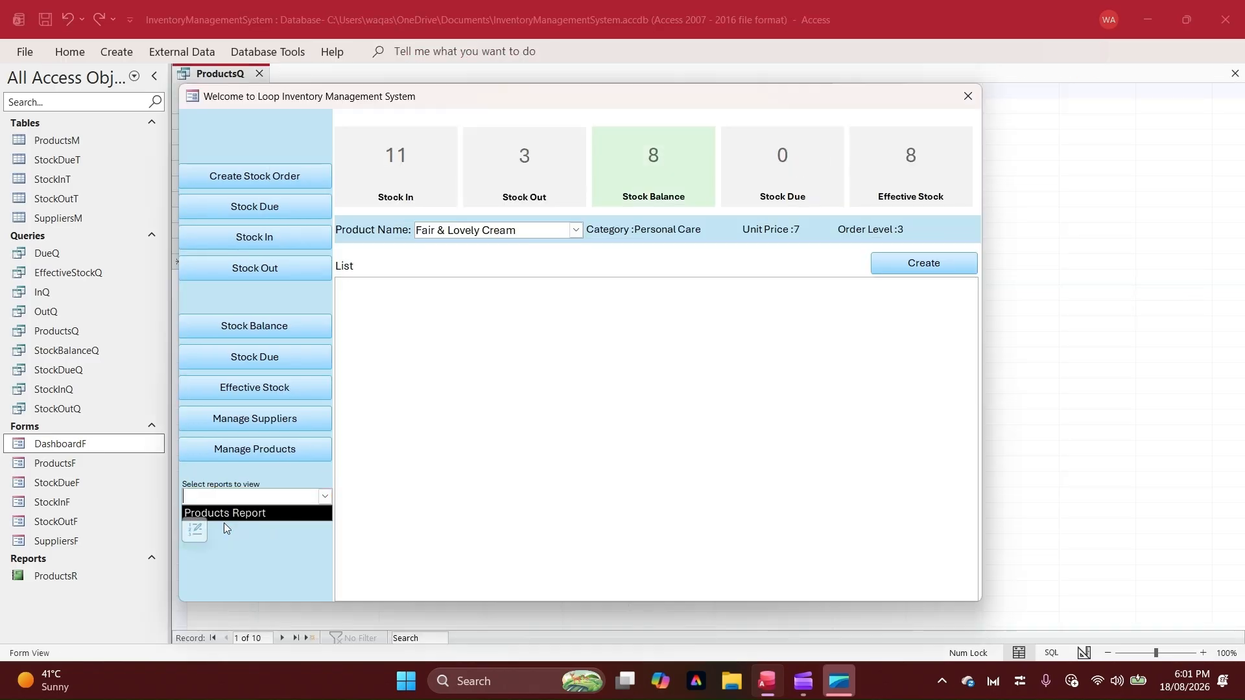
{"action": "right_click", "coordinate": [278, 470]}
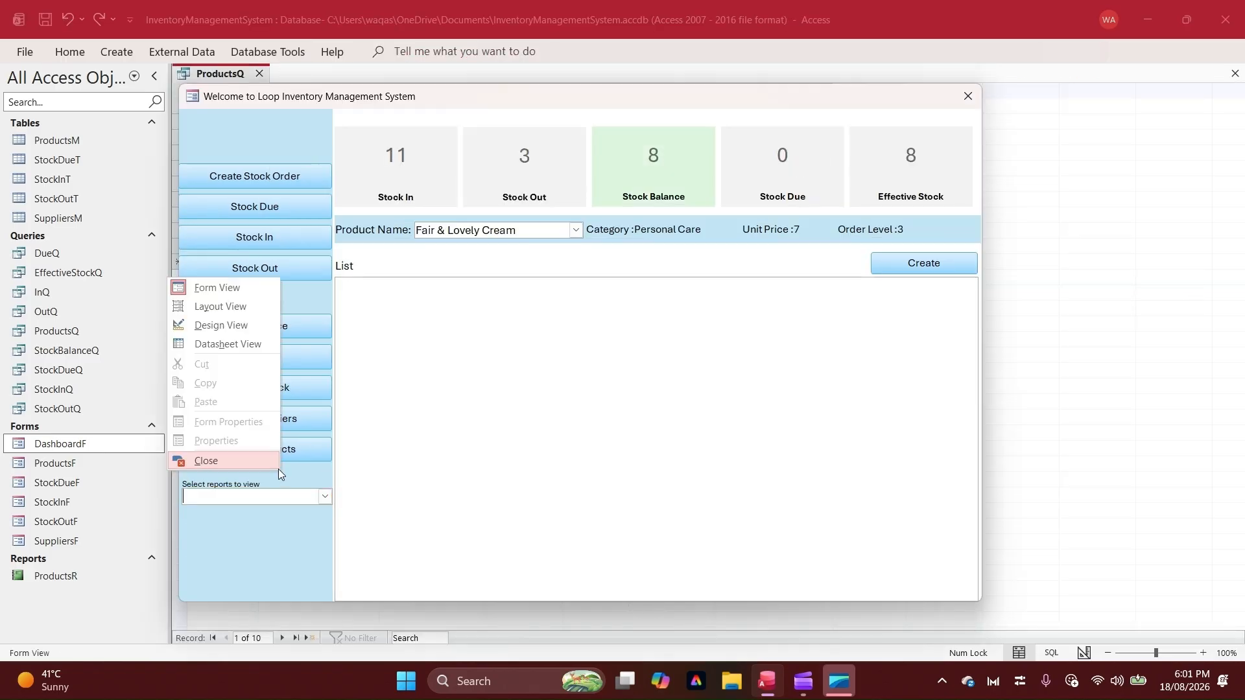
{"action": "left_click", "coordinate": [238, 326]}
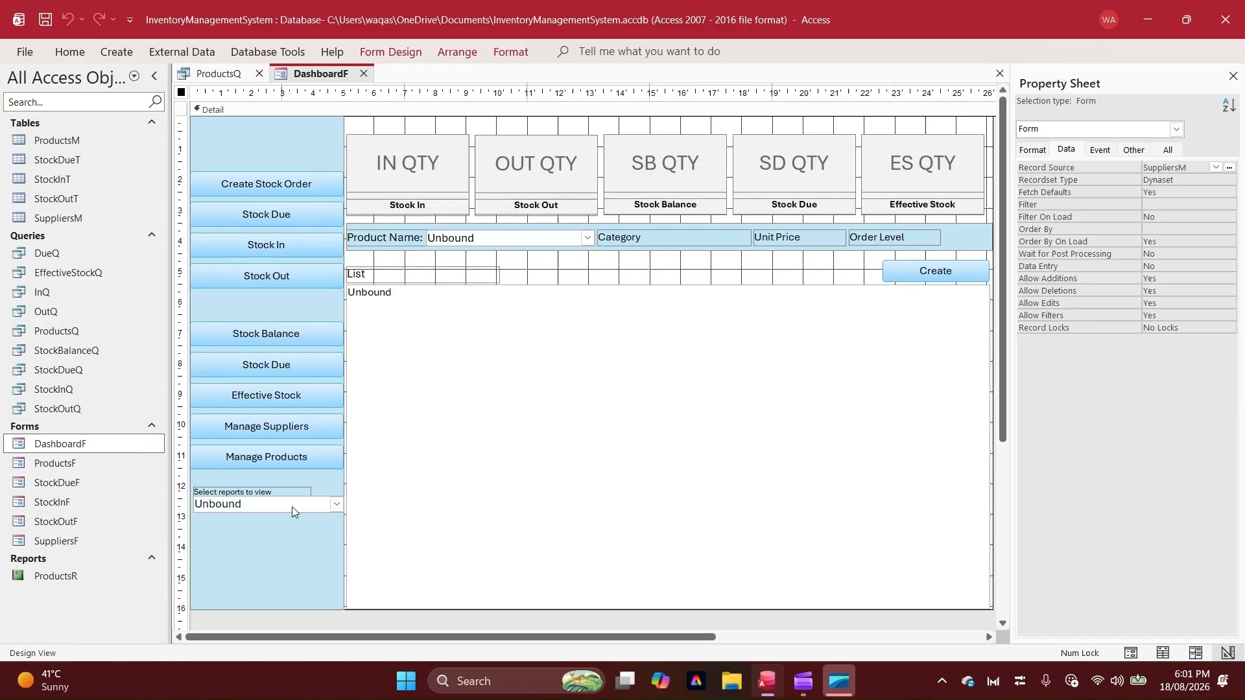
Set the font size of the cboReports combo box to 10 and narrow the box slightly from its right edge
{"action": "left_click", "coordinate": [292, 507]}
{"action": "left_click", "coordinate": [866, 82]}
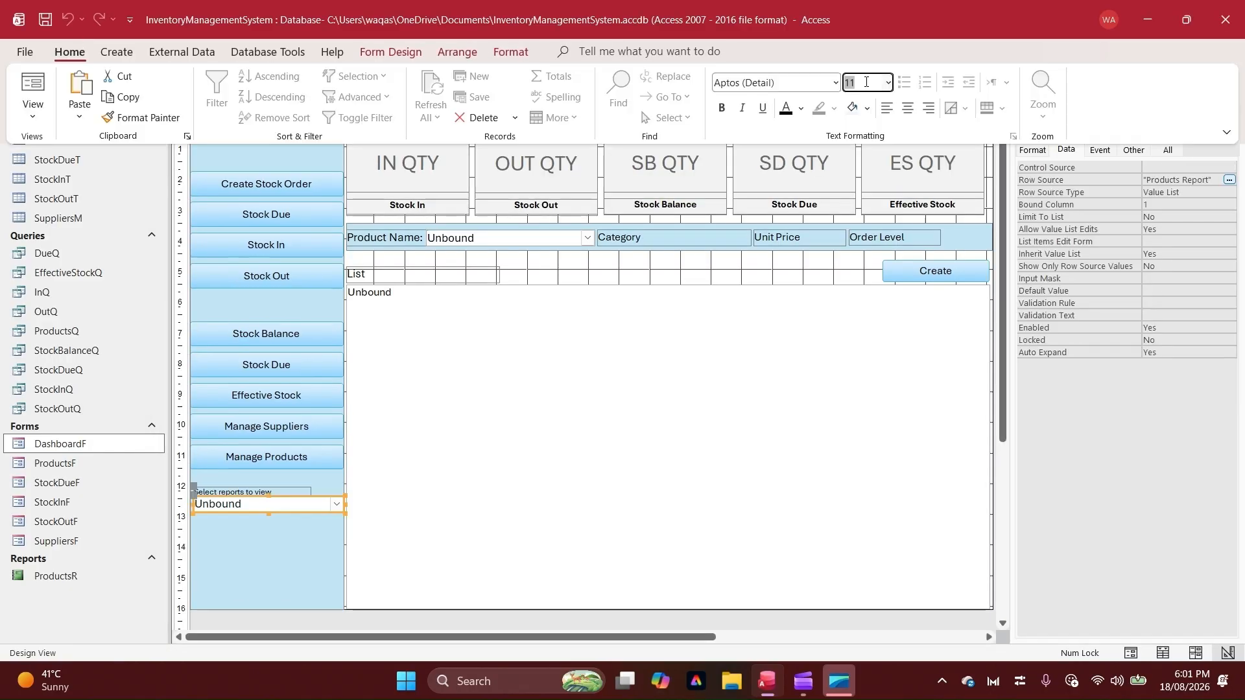
{"action": "type", "text": "10"}
{"action": "key", "text": "Tab"}
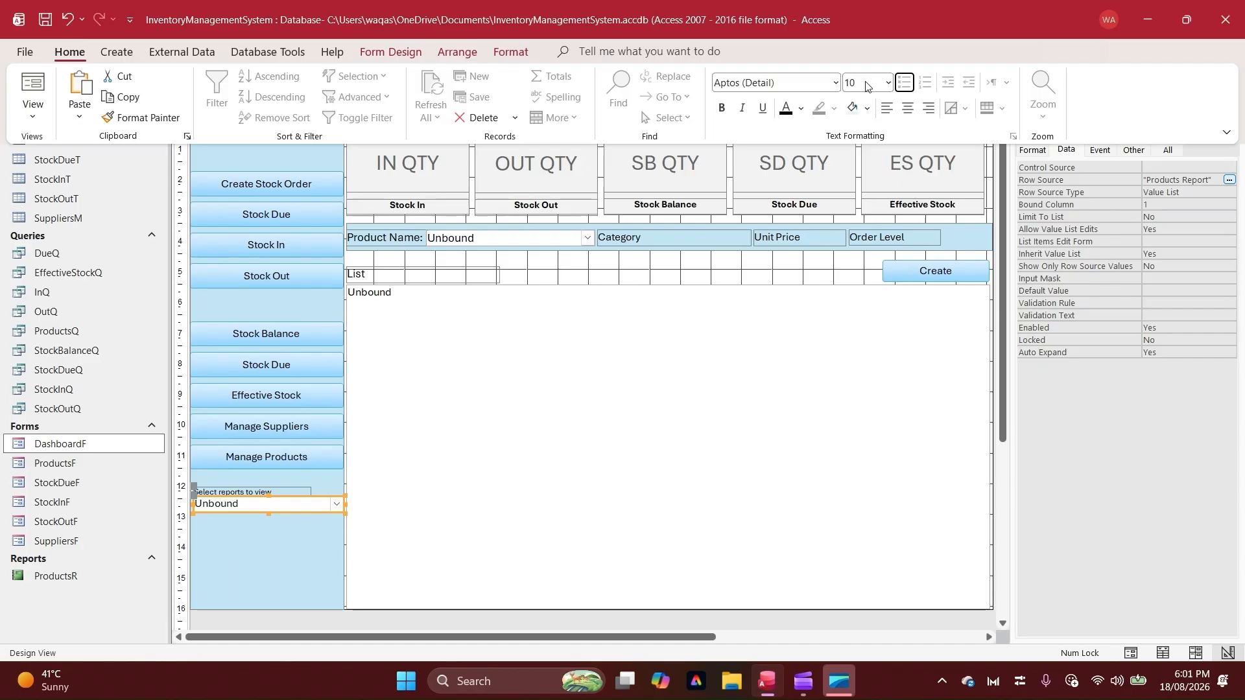
{"action": "left_click", "coordinate": [329, 507]}
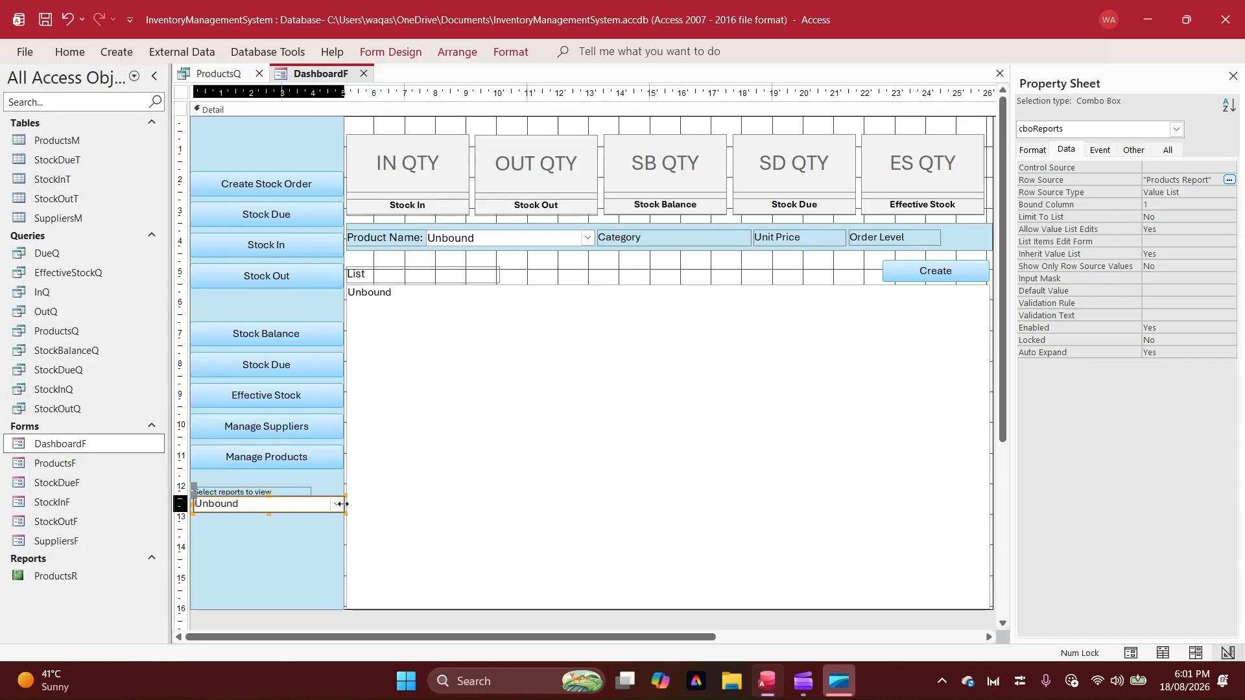
{"action": "left_click_drag", "start_coordinate": [342, 504], "coordinate": [340, 504]}
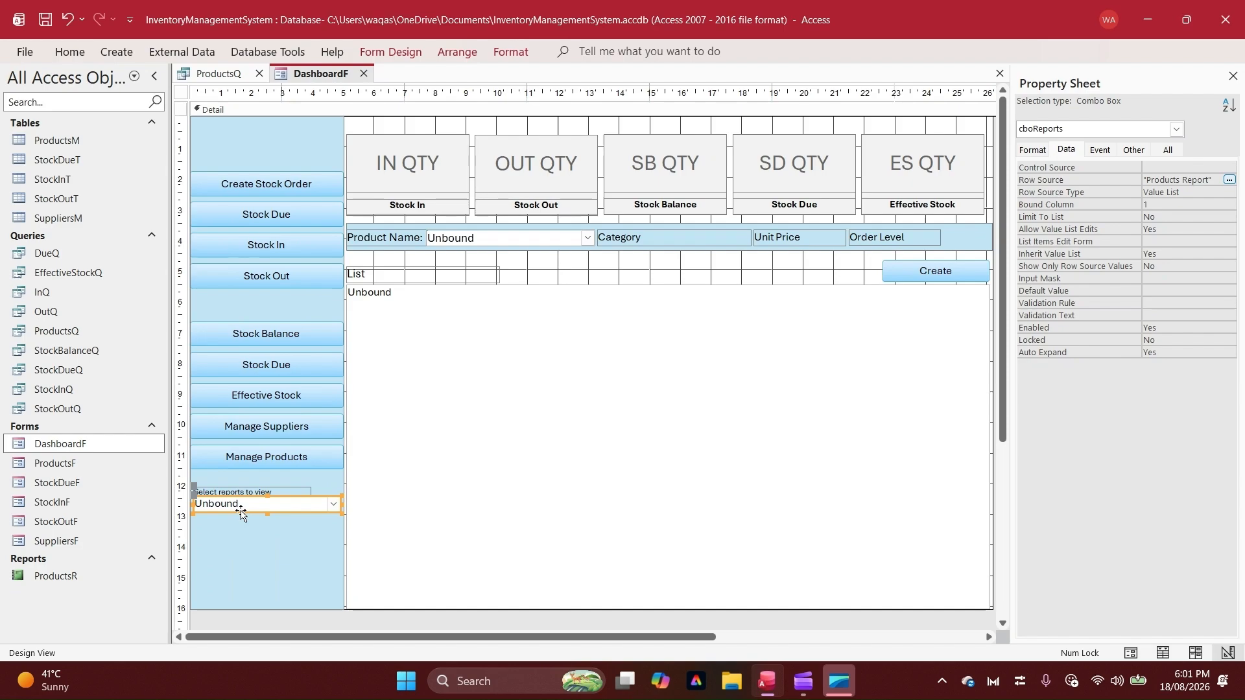
Create an After Update event procedure for cboReports with the Code Builder and add blank lines in its body
{"action": "left_click", "coordinate": [1100, 150]}
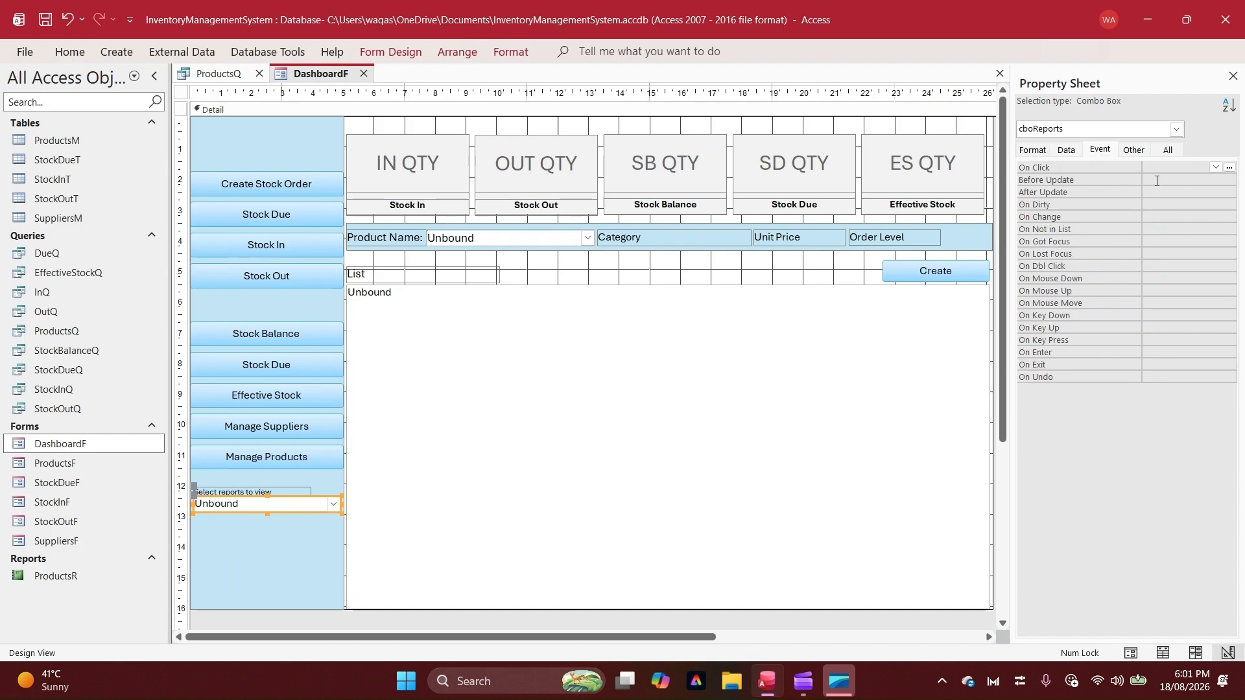
{"action": "left_click", "coordinate": [1044, 192]}
{"action": "left_click", "coordinate": [1230, 193]}
{"action": "left_click", "coordinate": [573, 201]}
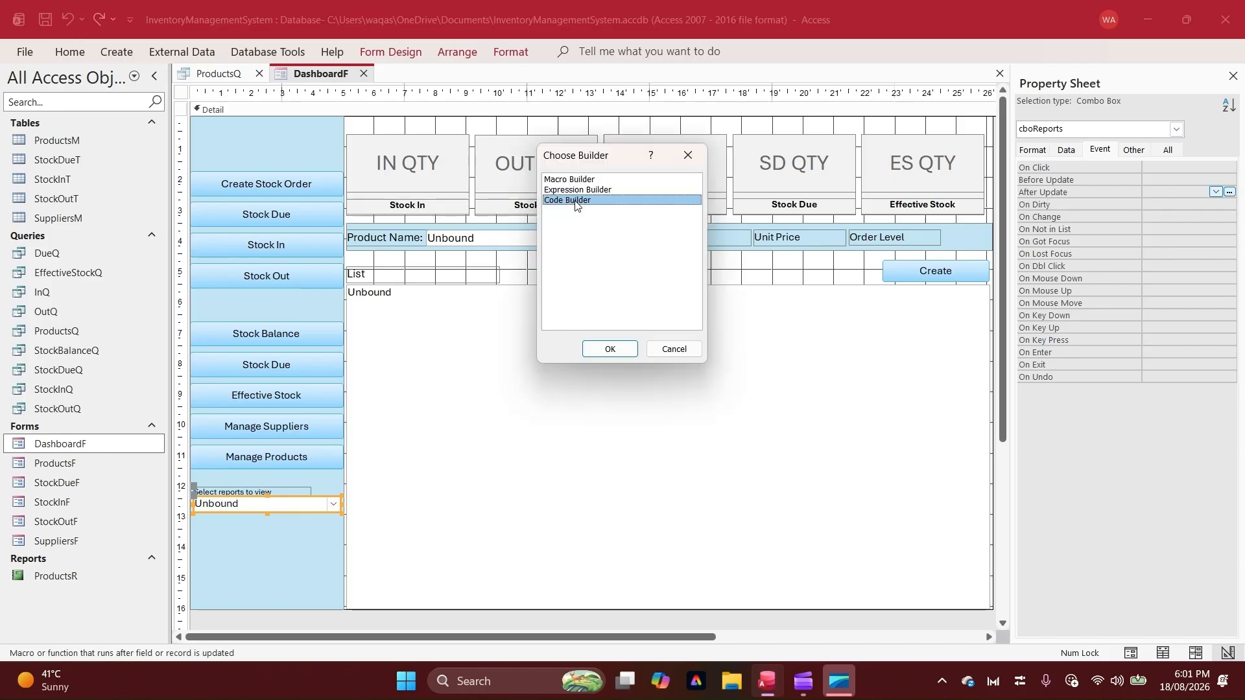
{"action": "key", "text": "Return"}
{"action": "key", "text": "Return"}
{"action": "key", "text": "Return"}
{"action": "key", "text": "Return"}
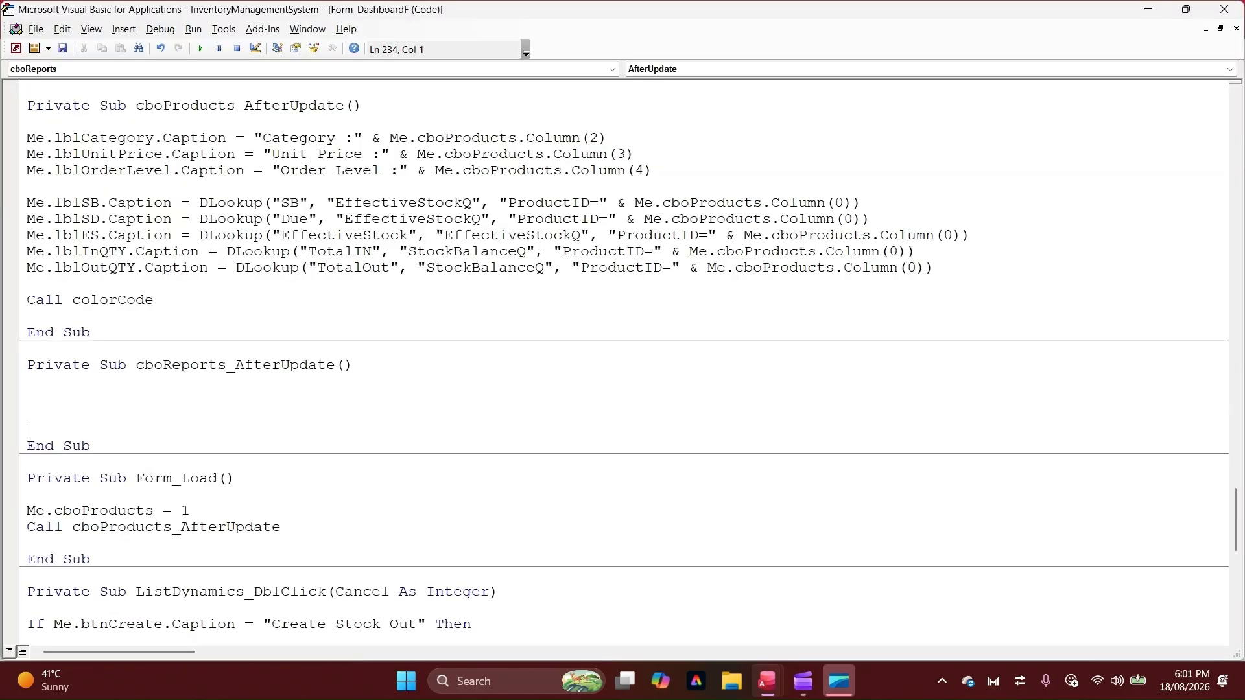
{"action": "key", "text": "Return"}
{"action": "key", "text": "Up"}
{"action": "key", "text": "Up"}
{"action": "key", "text": "Up"}
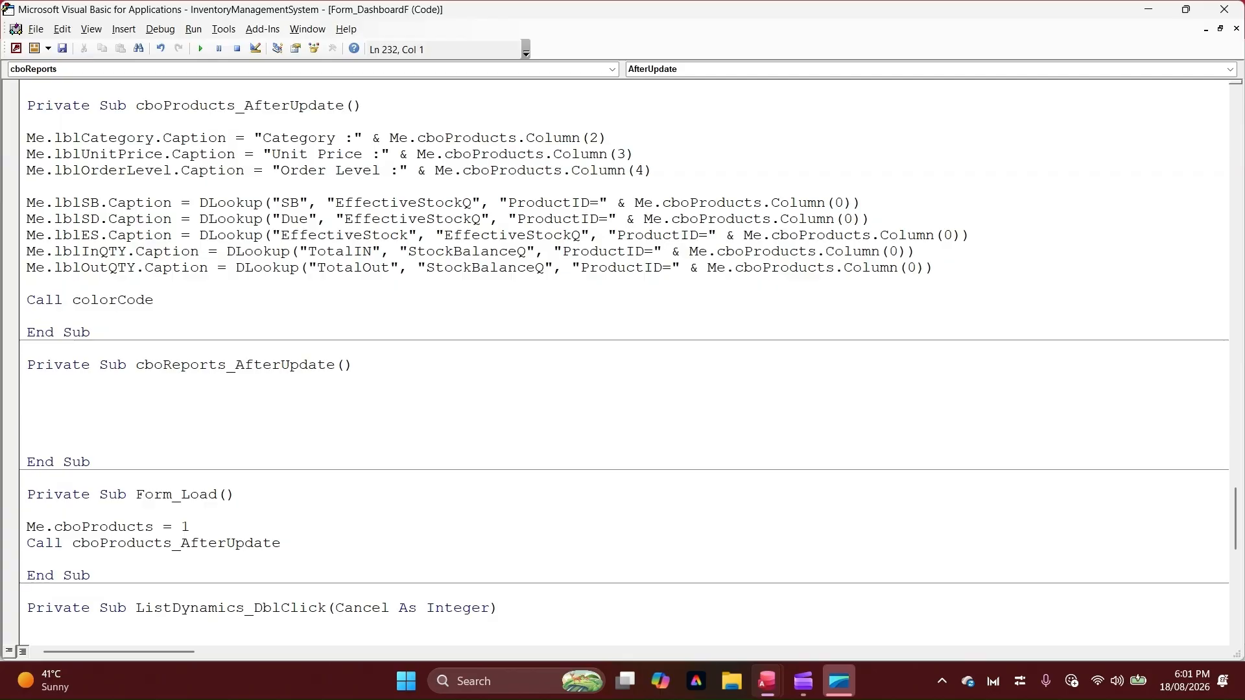
Write the condition if me.cboReports = "Products Report" in the cboReports_AfterUpdate procedure
{"action": "type", "text": "if me."}
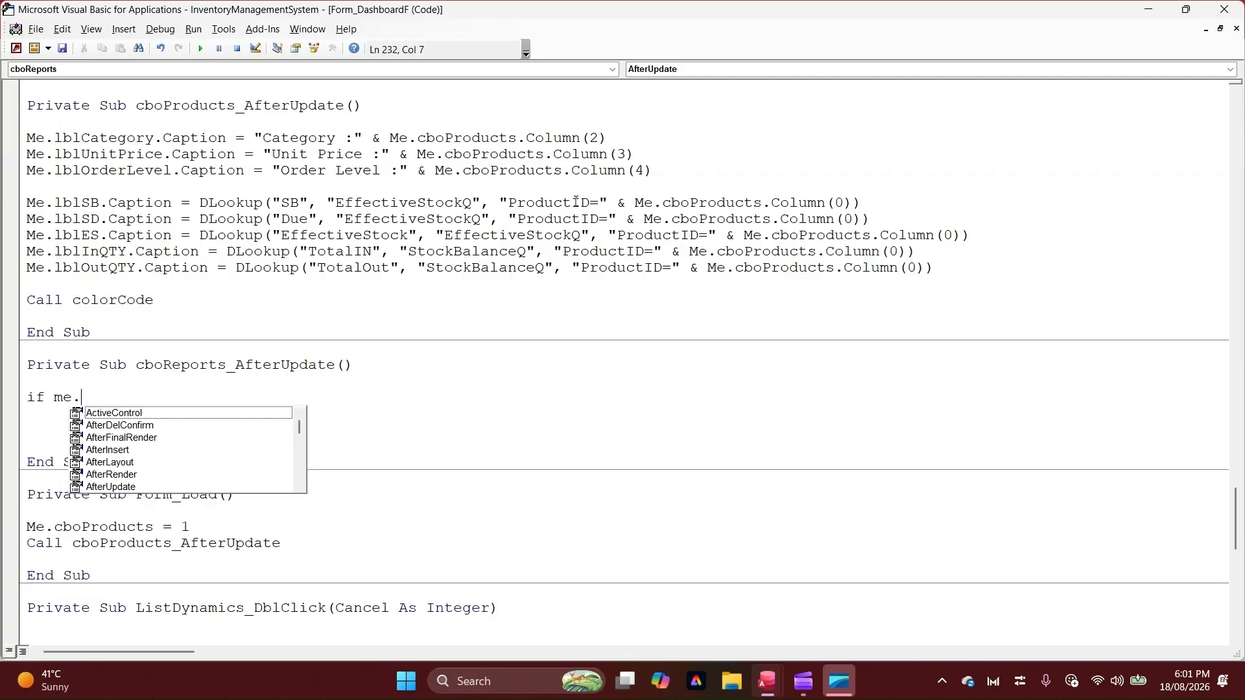
{"action": "type", "text": "cboreports."}
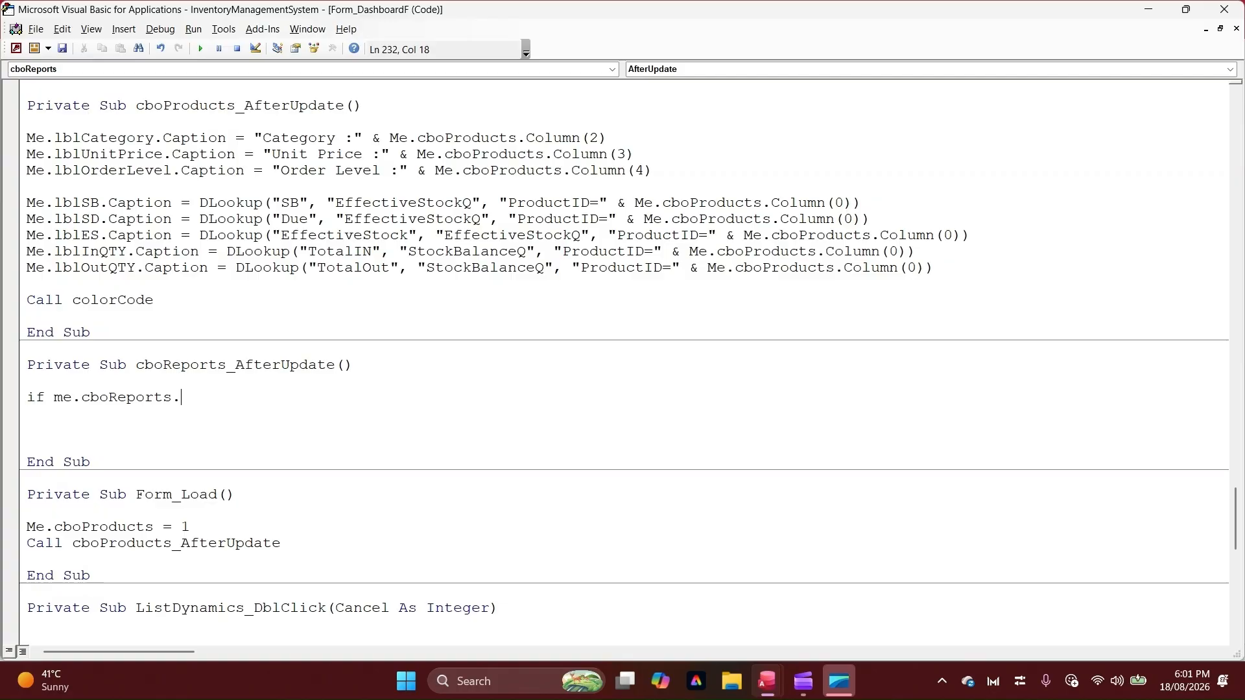
{"action": "key", "text": "BackSpace"}
{"action": "type", "text": "= \""}
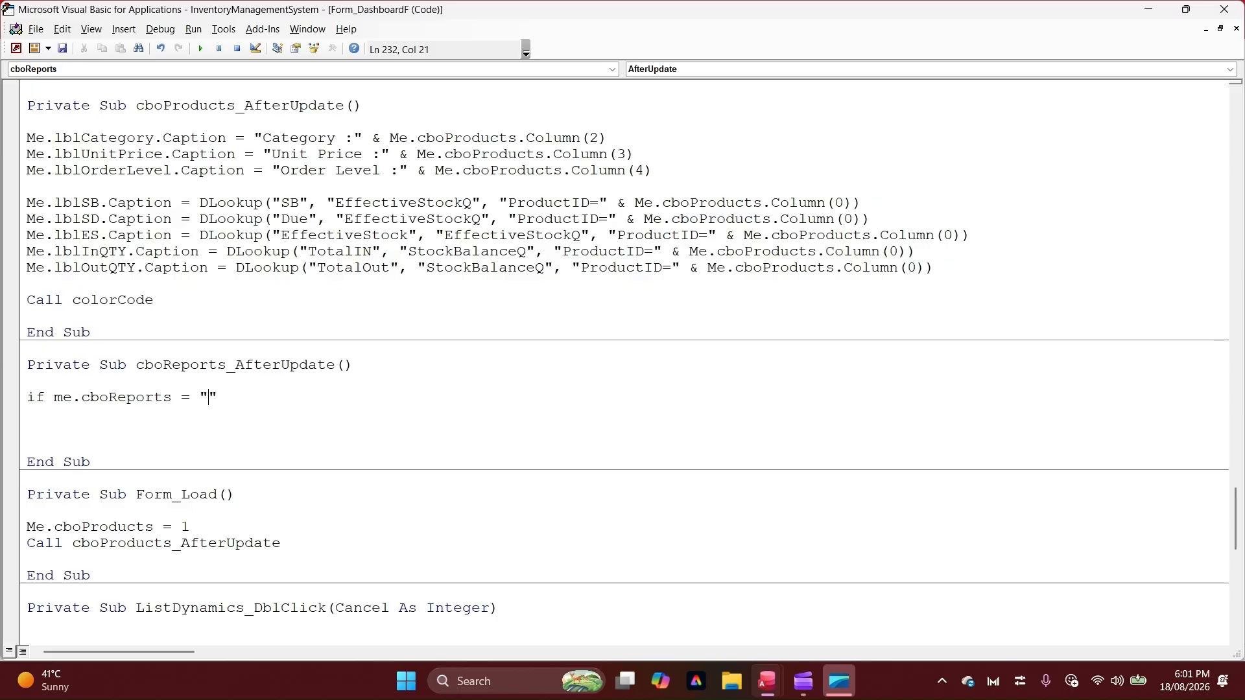
{"action": "type", "text": "Products Report"}
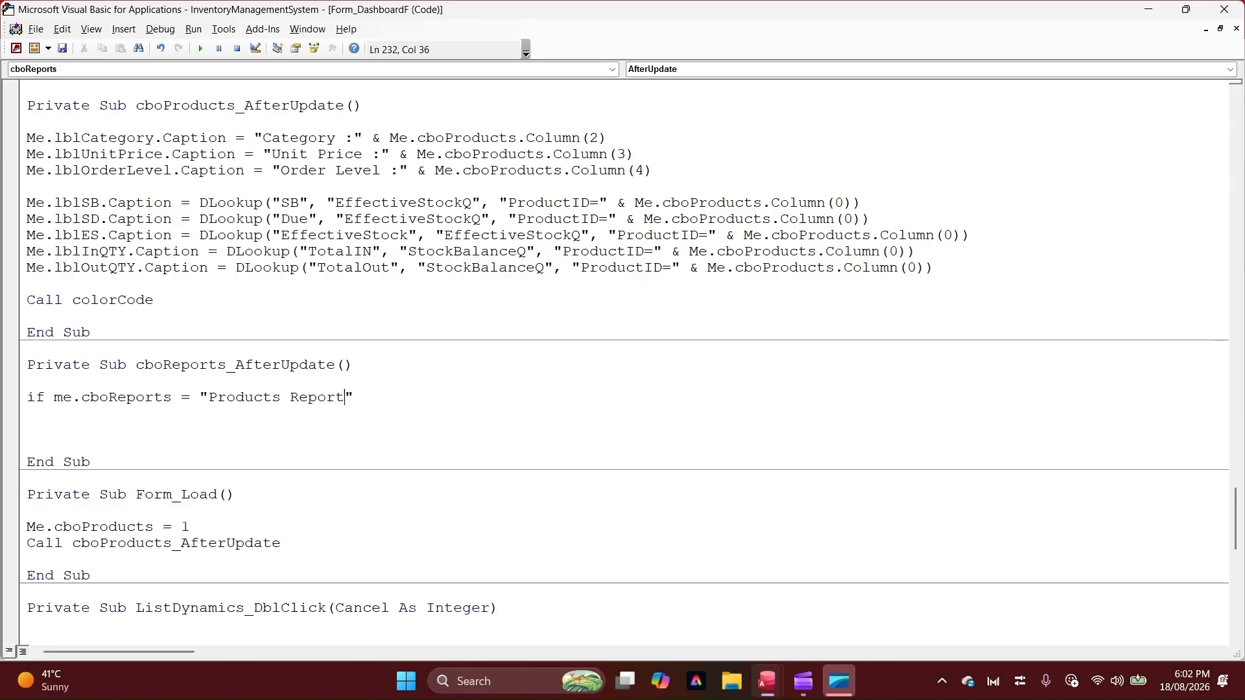
Compare the report text with the row source of cboReports, and complete the If line with Then
{"action": "key", "text": "alt+F11"}
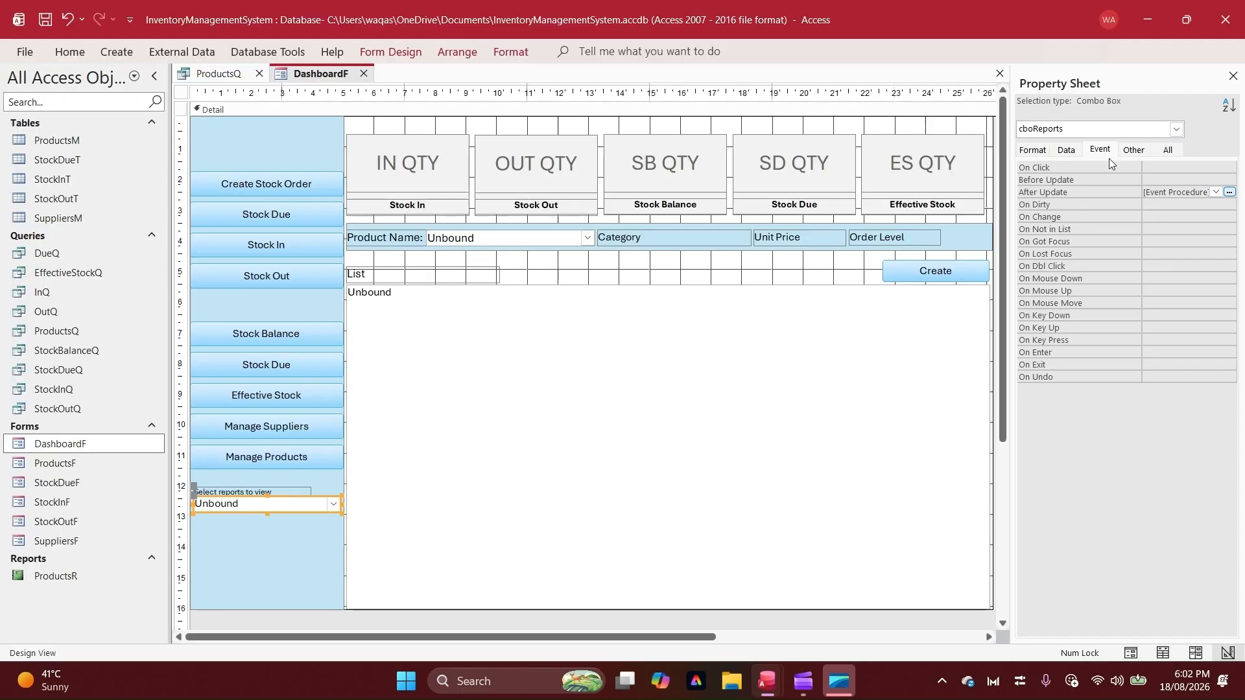
{"action": "left_click", "coordinate": [1066, 150]}
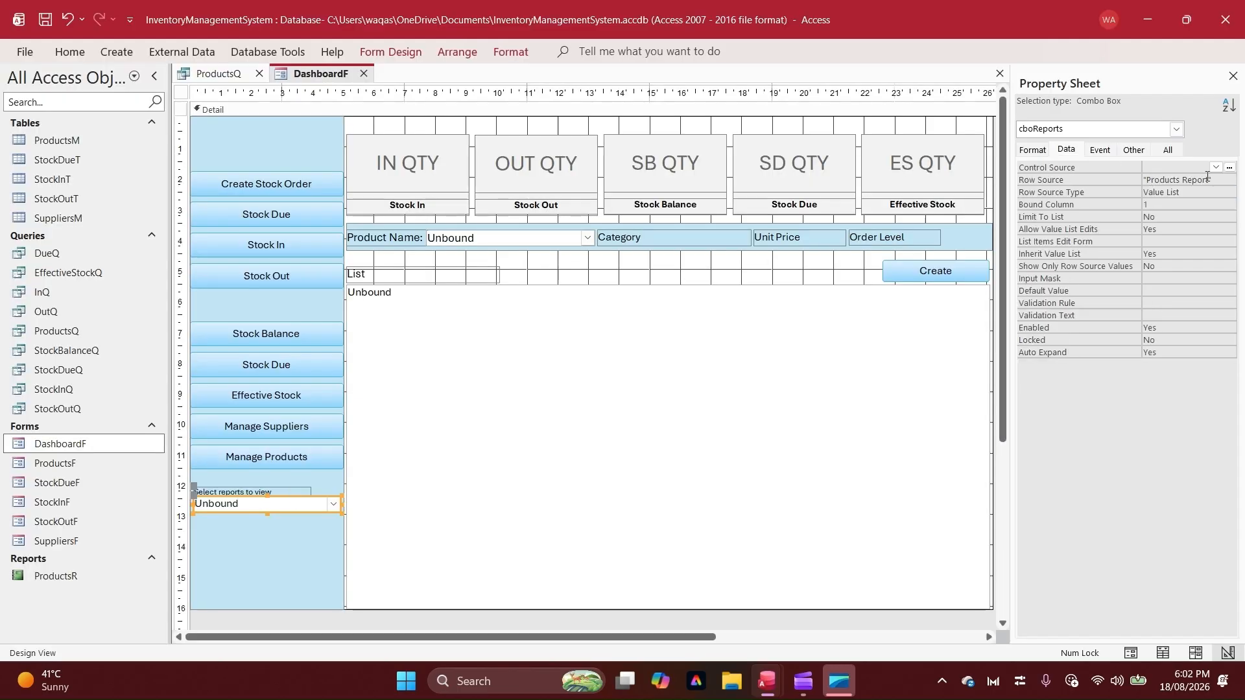
{"action": "key", "text": "alt+F11"}
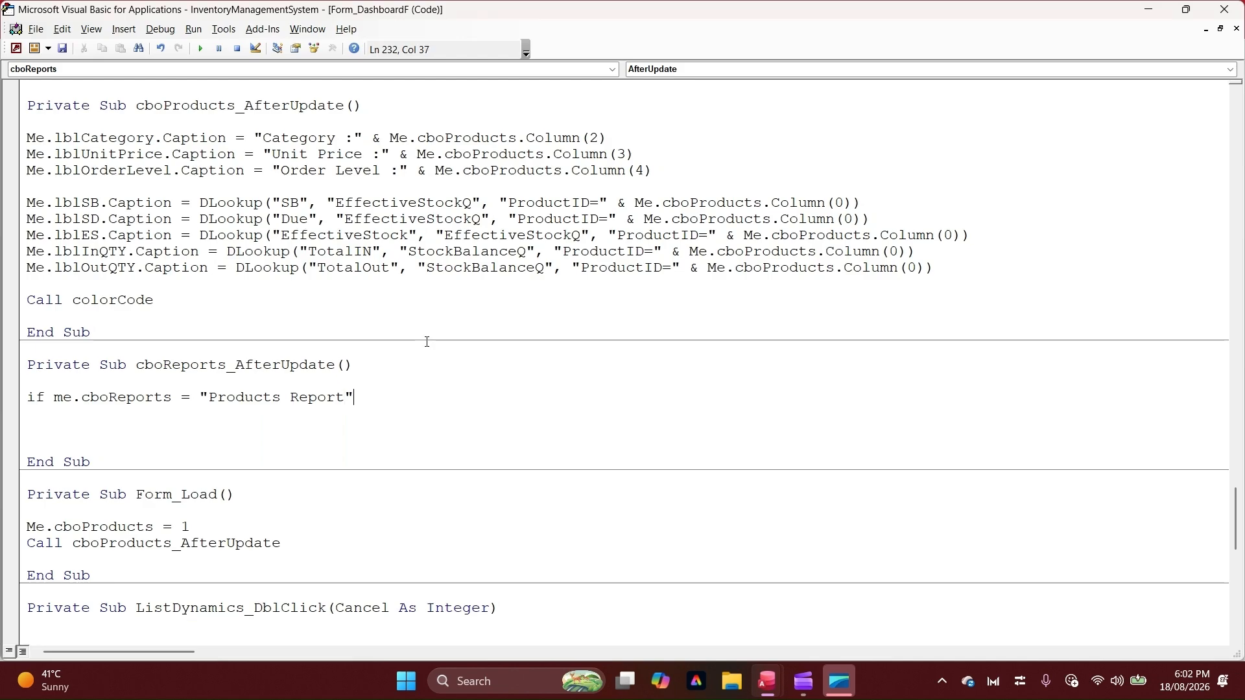
{"action": "type", "text": ","}
{"action": "key", "text": "BackSpace"}
{"action": "type", "text": "y"}
{"action": "key", "text": "BackSpace"}
{"action": "type", "text": "then"}
{"action": "key", "text": "Return"}
Start a docmd.OpenReport statement on the line below the If condition
{"action": "type", "text": "d"}
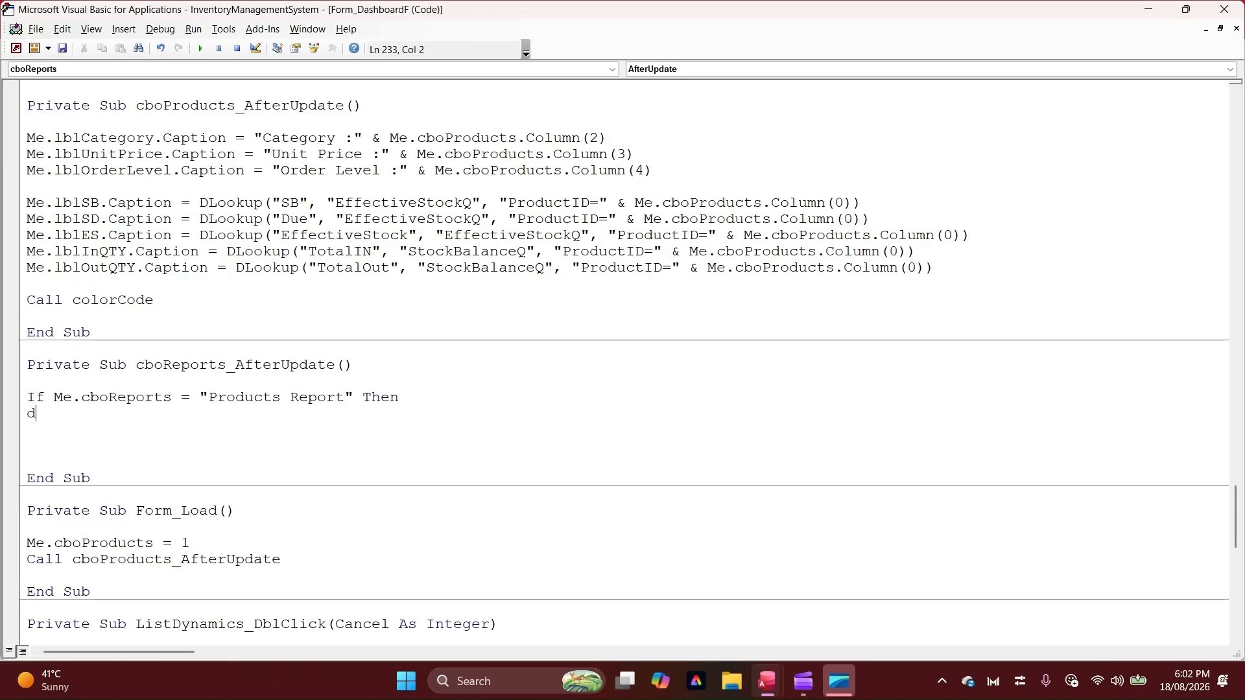
{"action": "type", "text": "ocmd."}
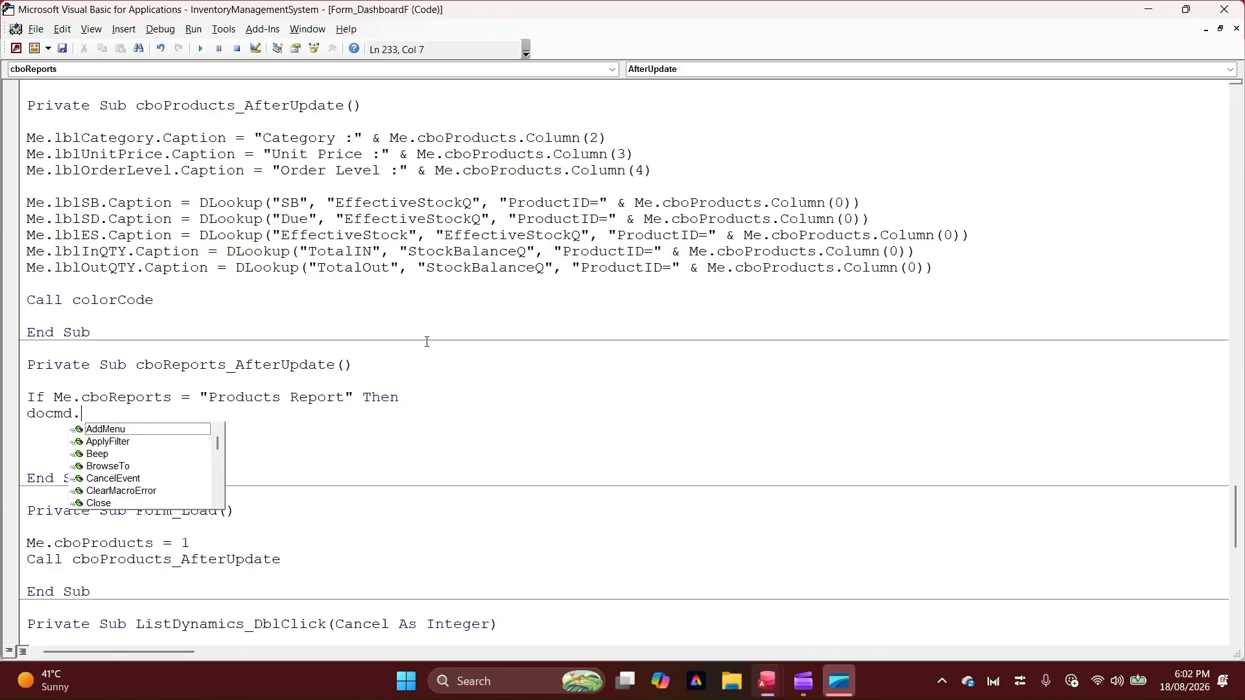
{"action": "type", "text": "openf"}
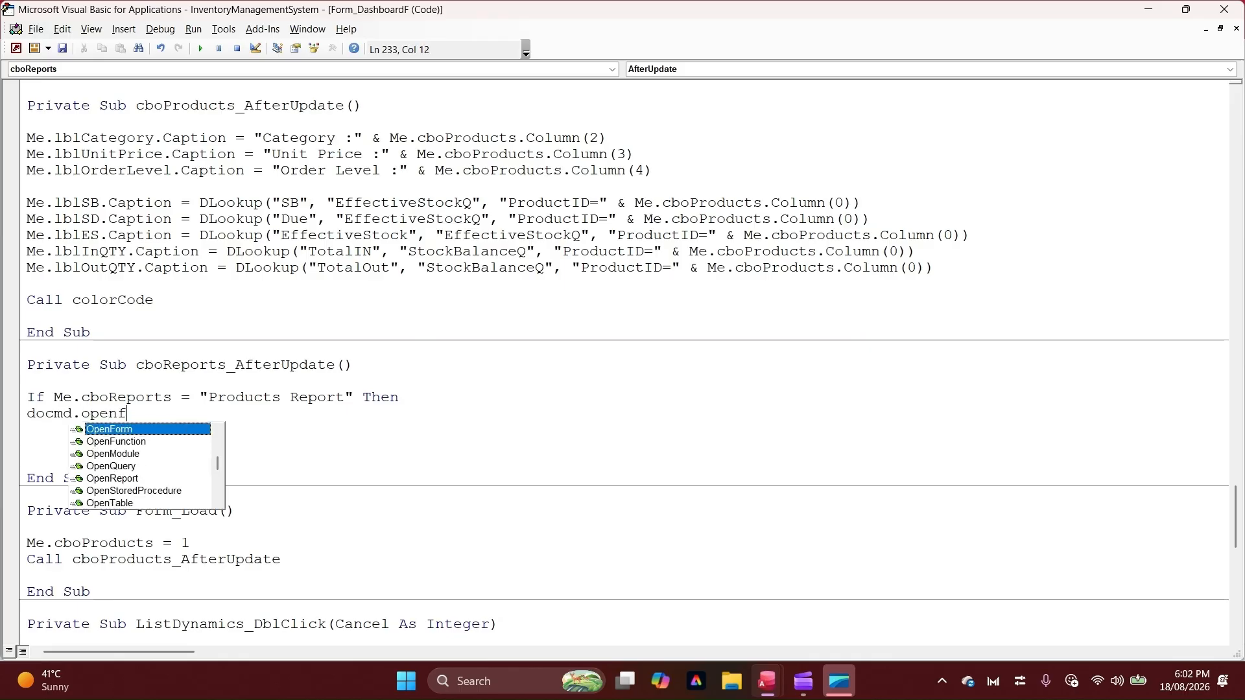
{"action": "key", "text": "BackSpace"}
{"action": "type", "text": "re"}
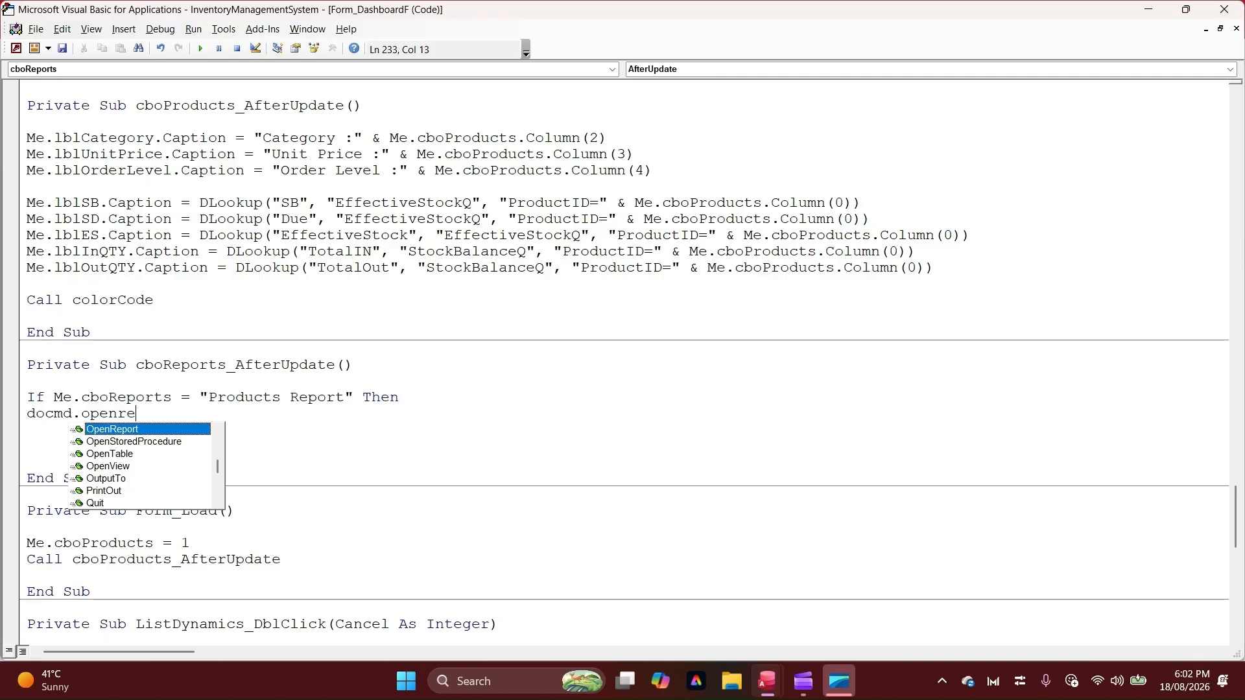
{"action": "key", "text": "Tab"}
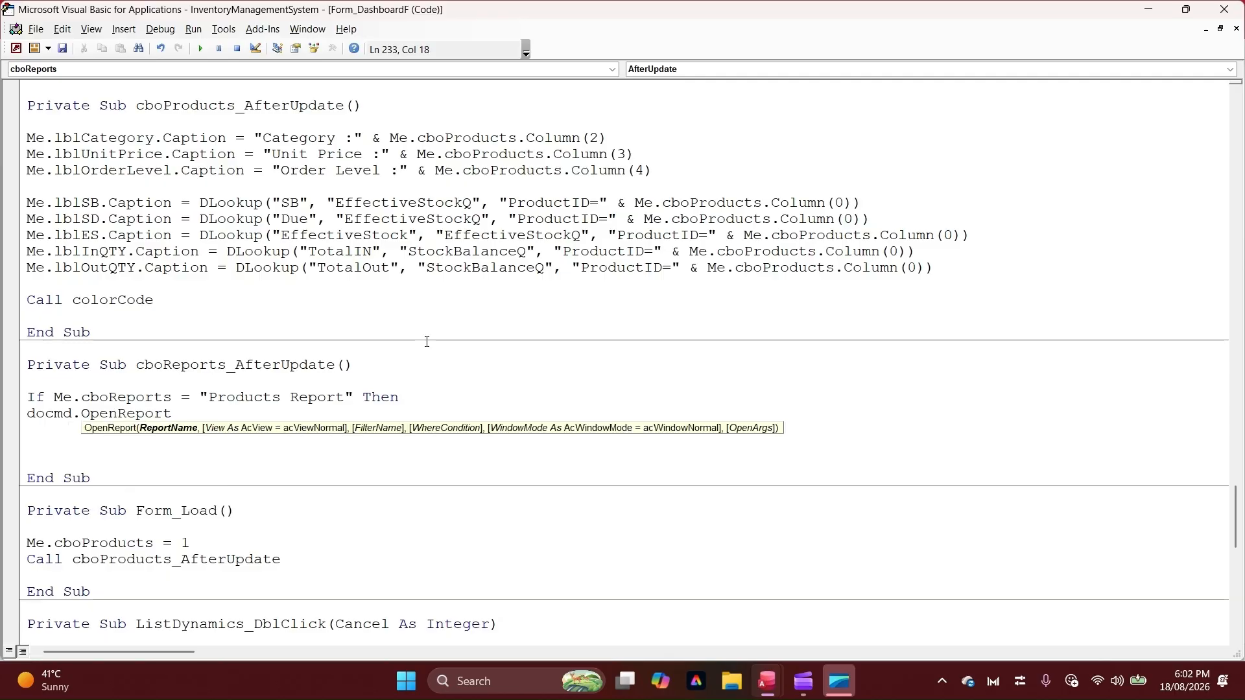
Give "ProductsR" as the report name in the OpenReport statement, checking it against the report in the database's object list
{"action": "type", "text": "\"\""}
{"action": "key", "text": "Left"}
{"action": "type", "text": "Products"}
{"action": "key", "text": "Right"}
{"action": "key", "text": "alt+F11"}
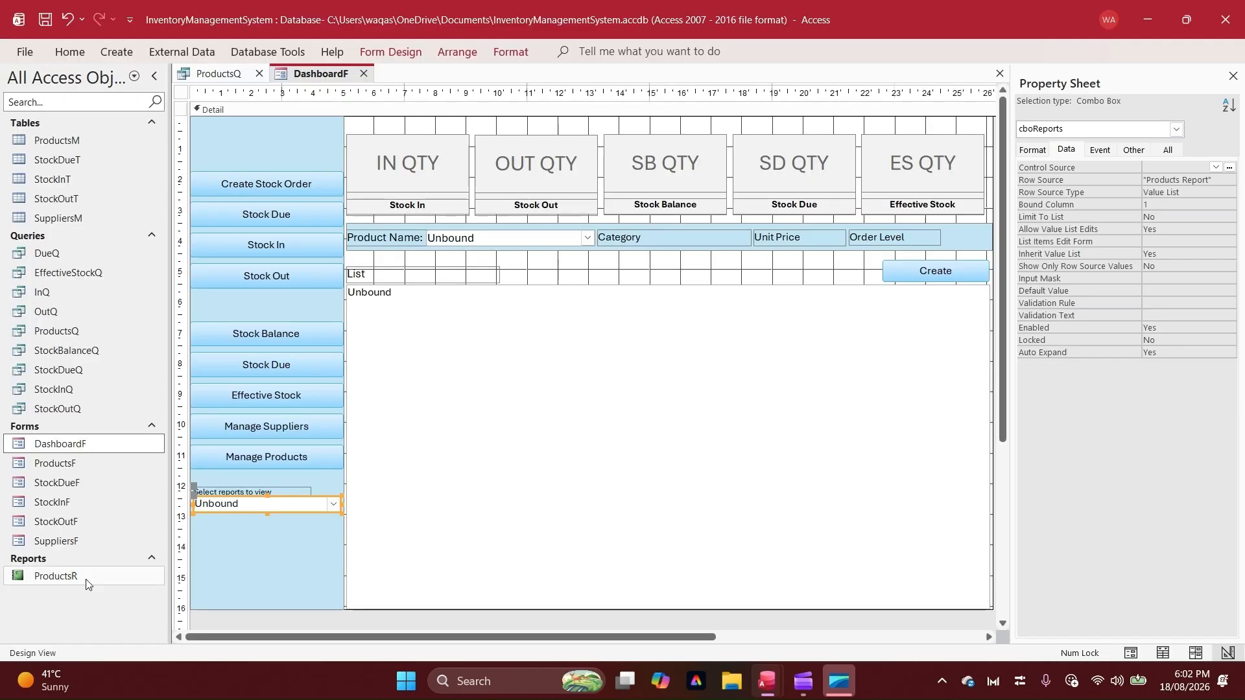
{"action": "key", "text": "alt+F11"}
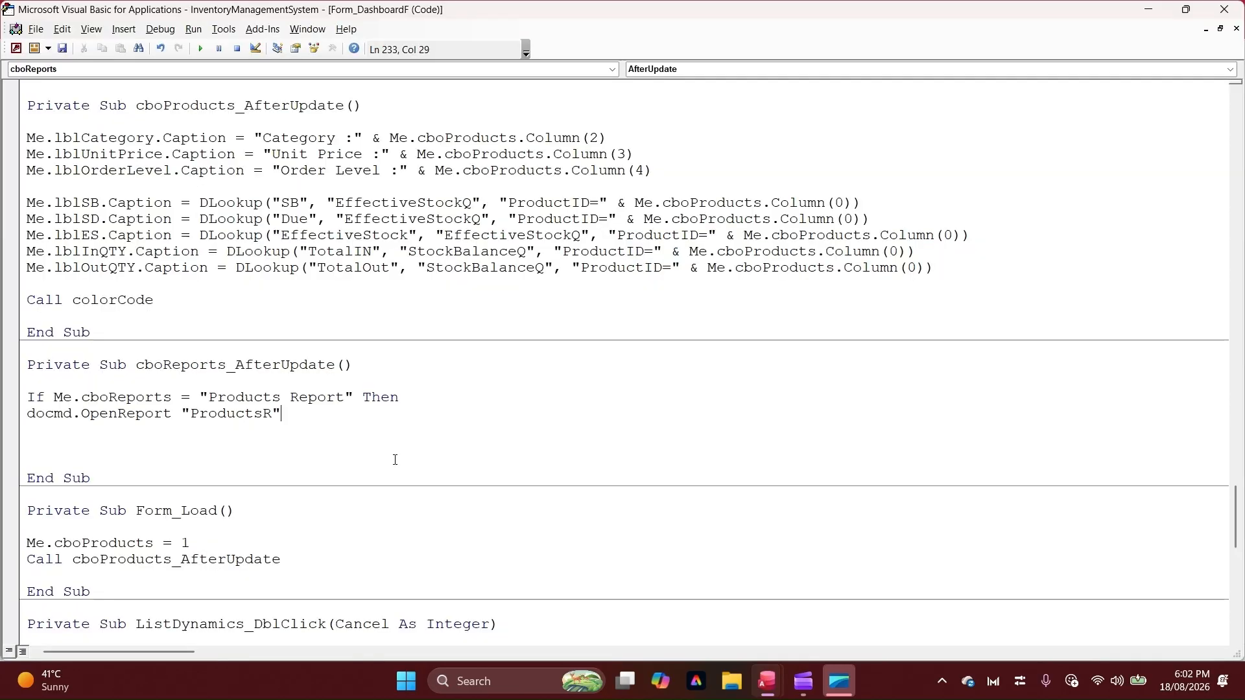
Set the view argument of the OpenReport statement to acViewReport
{"action": "type", "text": ","}
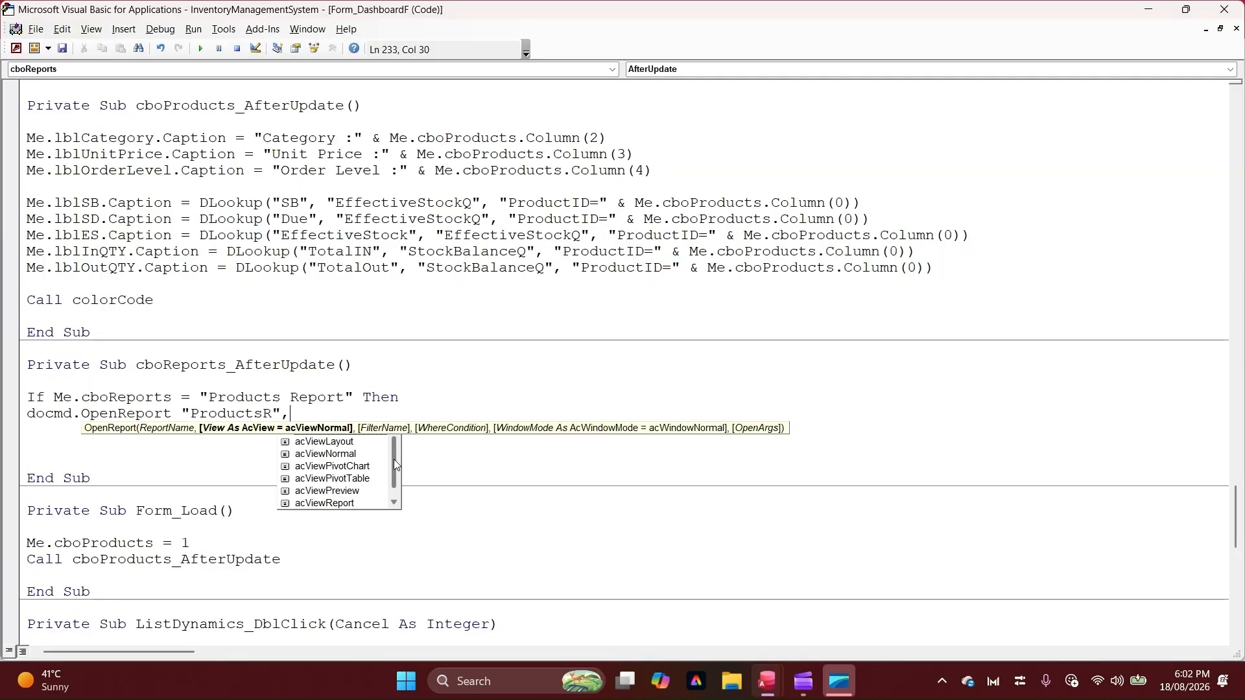
{"action": "key", "text": "Down"}
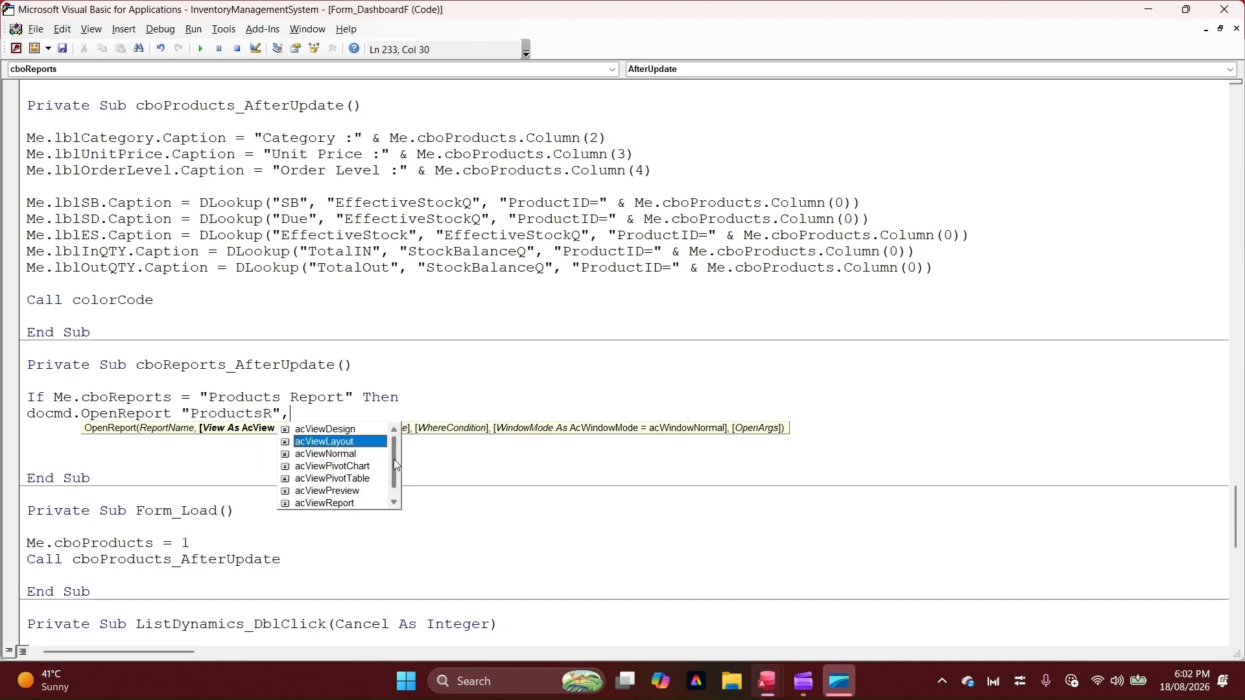
{"action": "key", "text": "Down"}
{"action": "key", "text": "Down"}
{"action": "key", "text": "Down"}
{"action": "key", "text": "Down"}
{"action": "key", "text": "Down"}
{"action": "key", "text": "Down"}
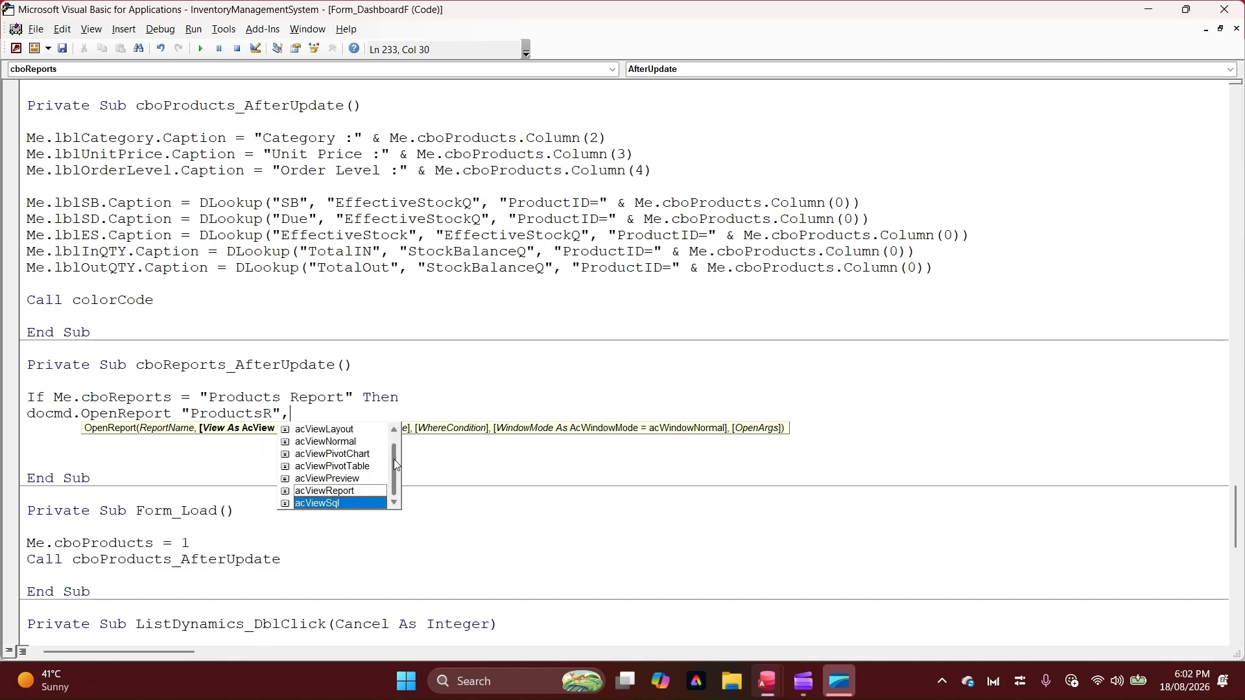
{"action": "key", "text": "Up"}
{"action": "key", "text": "Up"}
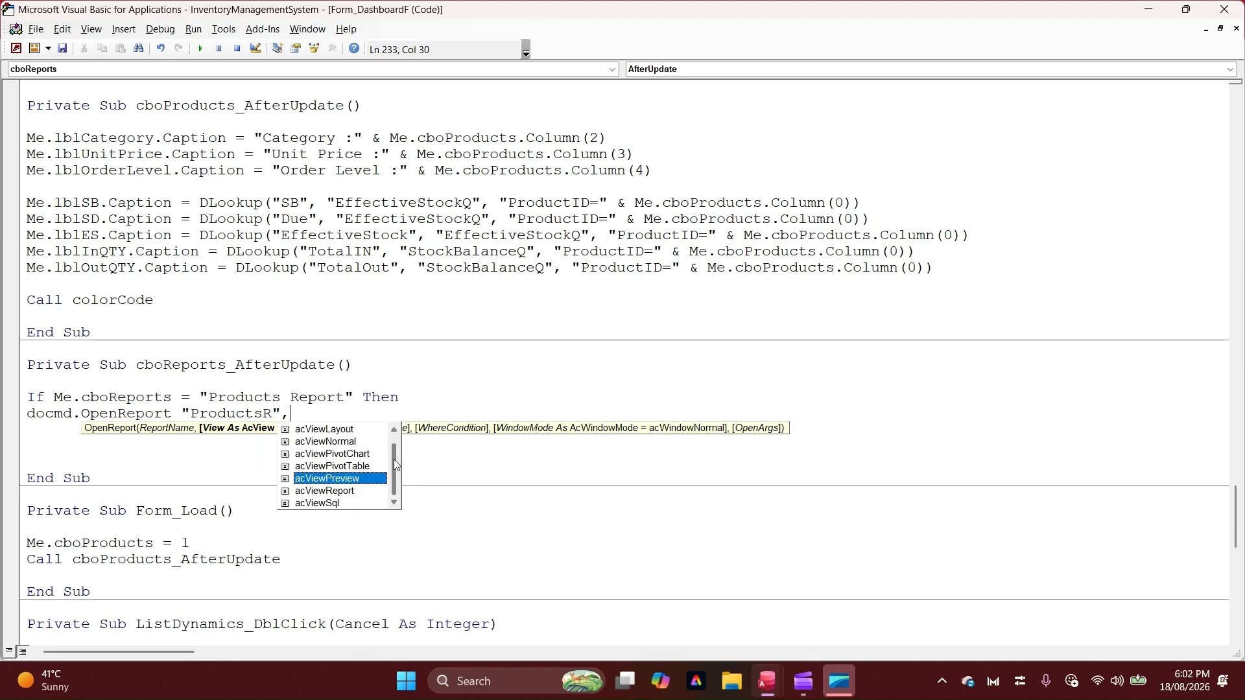
{"action": "key", "text": "Up"}
{"action": "key", "text": "Up"}
{"action": "key", "text": "Up"}
{"action": "key", "text": "Up"}
{"action": "key", "text": "Up"}
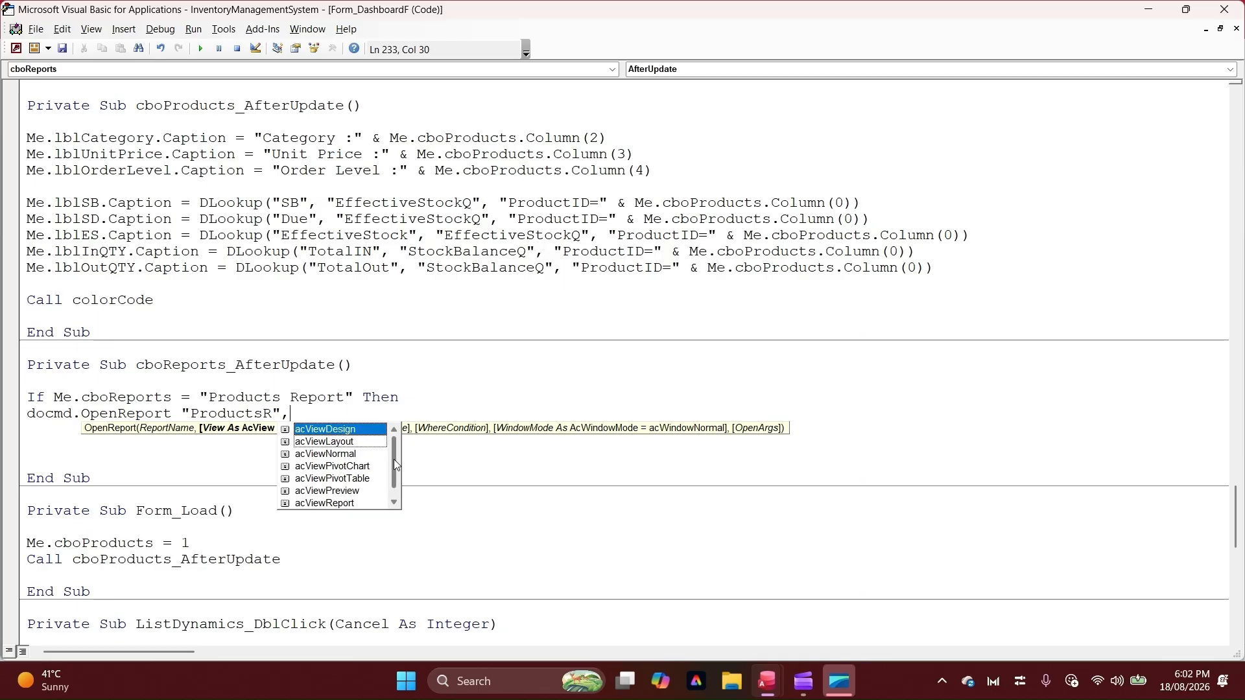
{"action": "key", "text": "Down"}
{"action": "key", "text": "Down"}
{"action": "key", "text": "Down"}
{"action": "key", "text": "Down"}
{"action": "key", "text": "Down"}
{"action": "key", "text": "Down"}
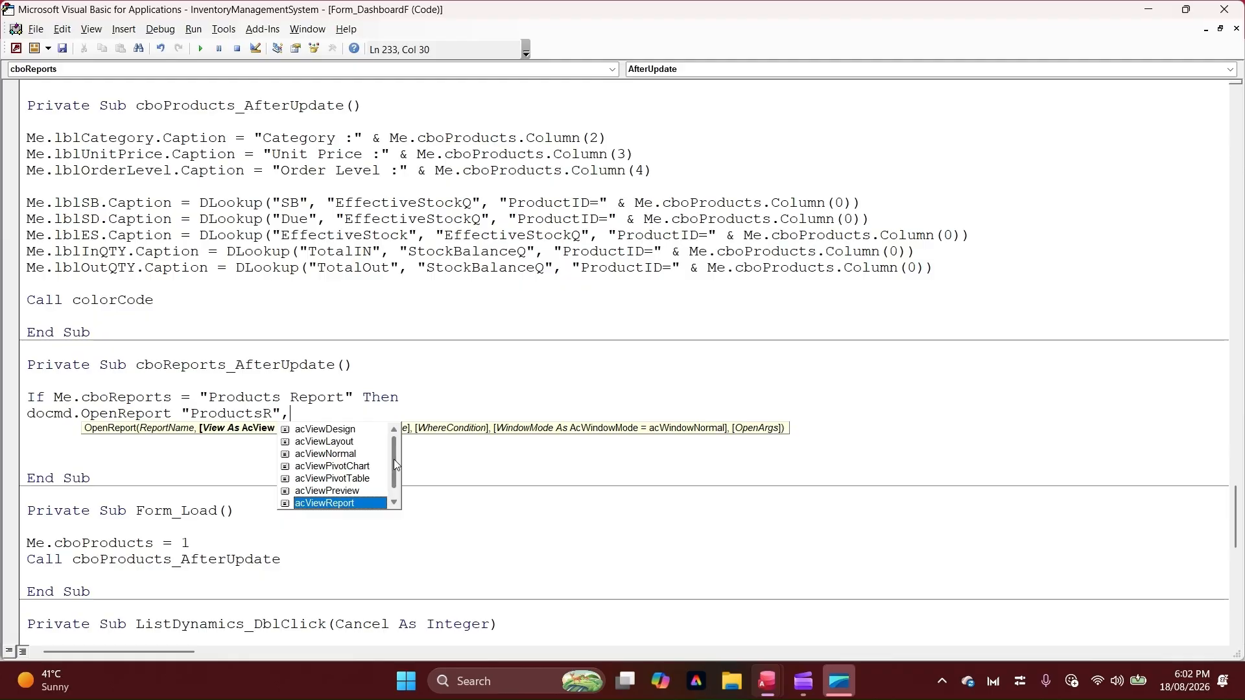
{"action": "key", "text": "Tab"}
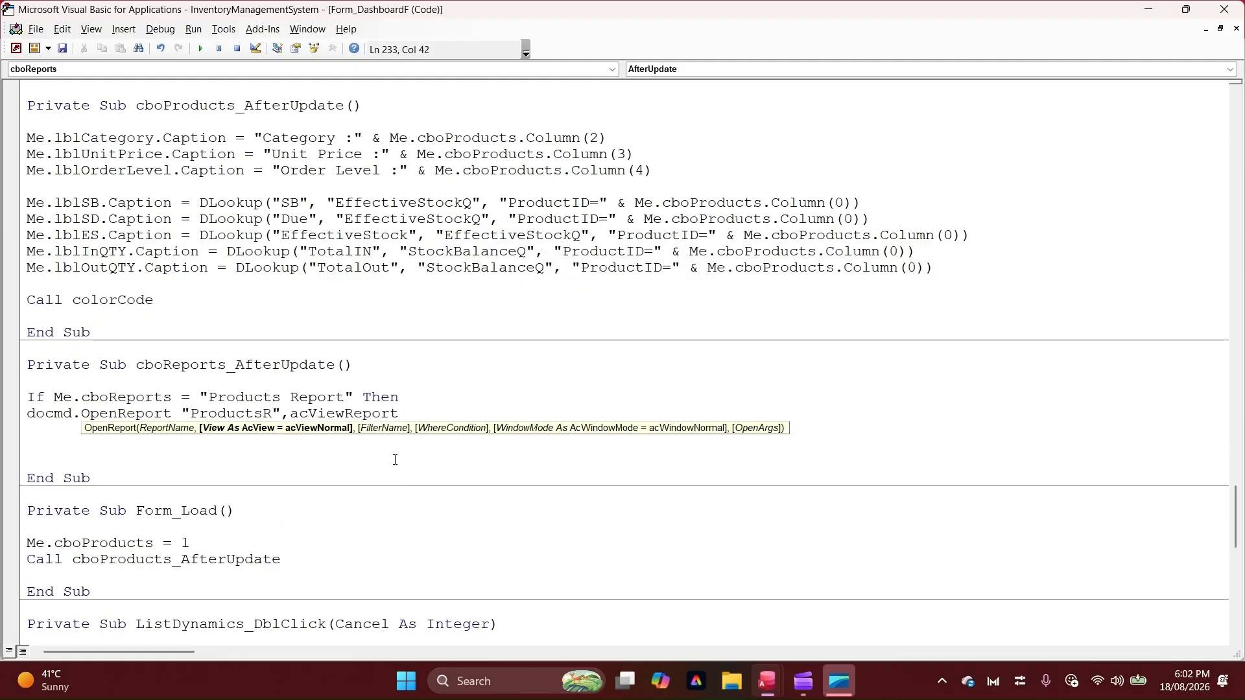
Leave the filter name and where condition of the OpenReport statement empty and set its window mode to acDialog
{"action": "type", "text": ","}
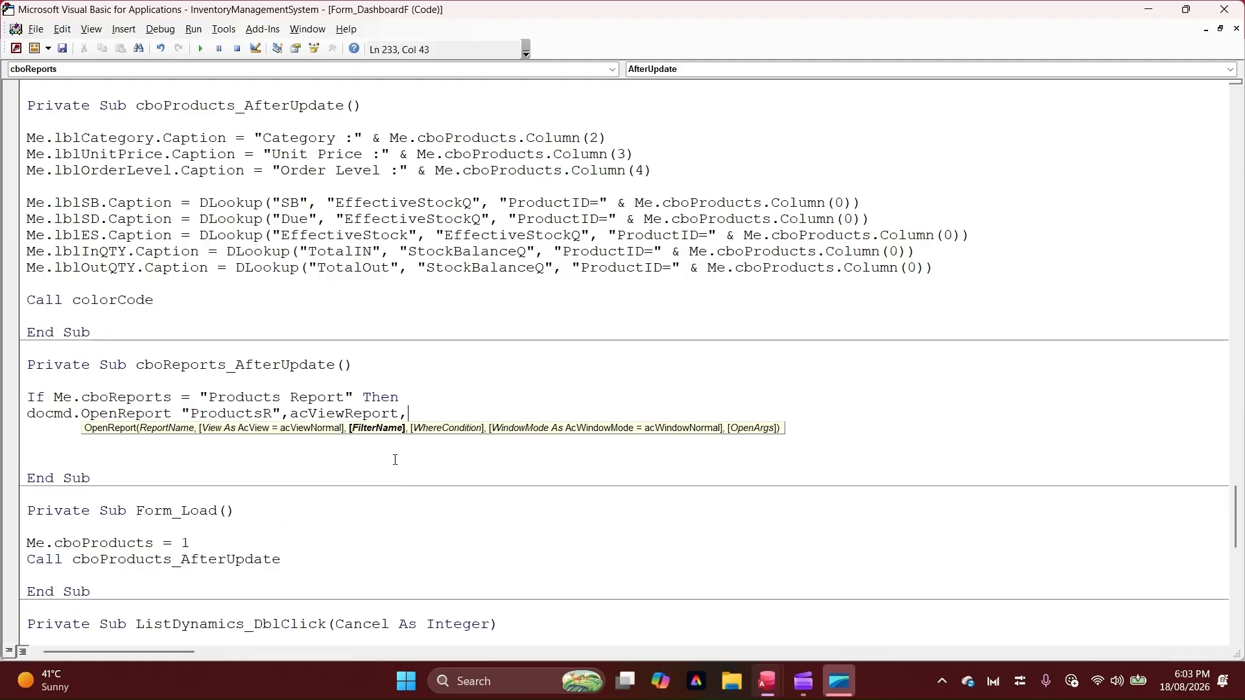
{"action": "type", "text": ",,"}
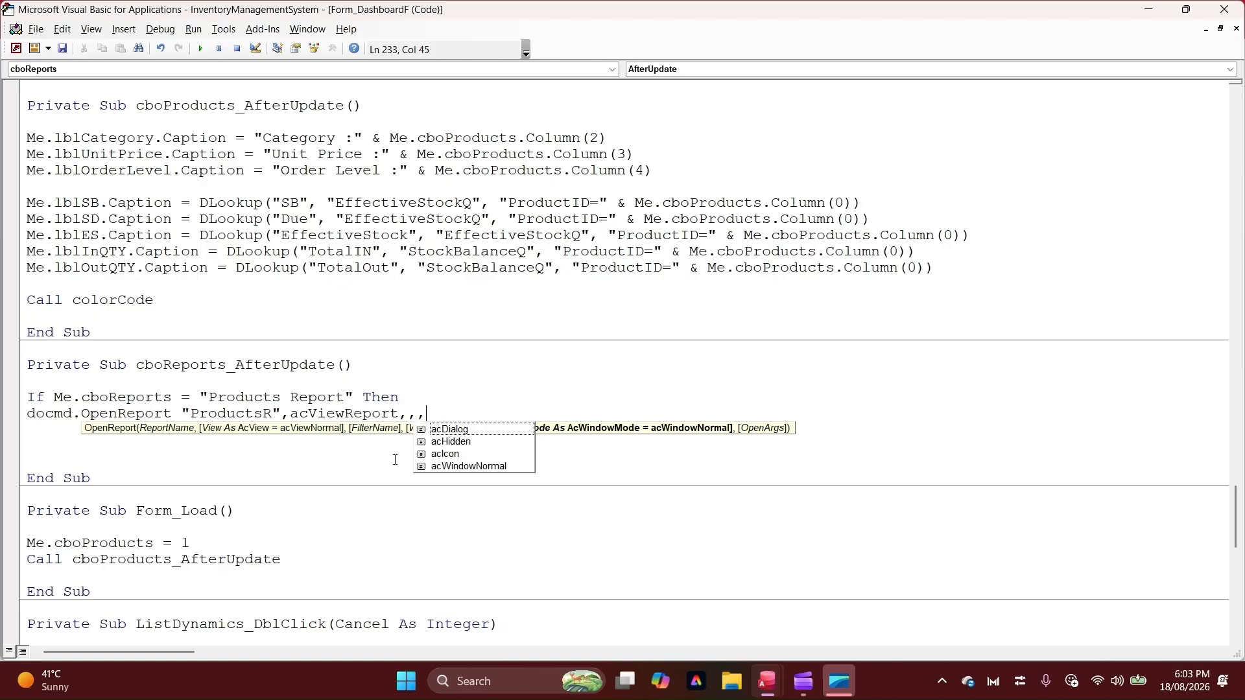
{"action": "key", "text": "Down"}
{"action": "key", "text": "Tab"}
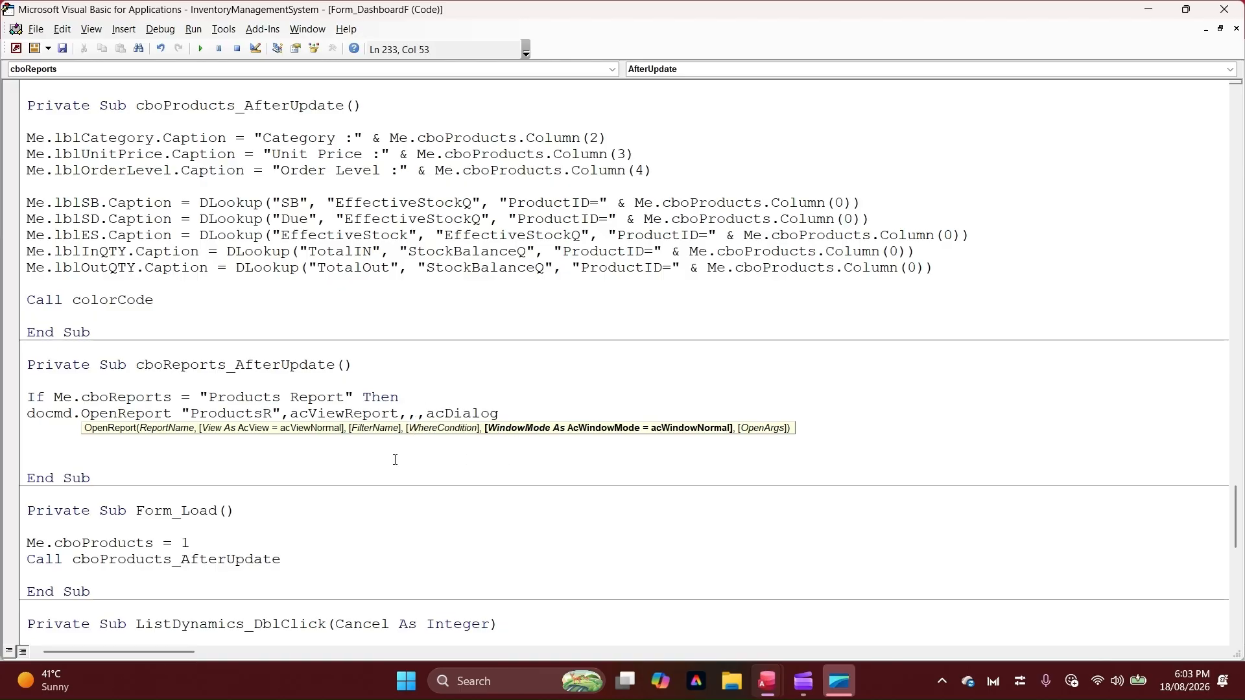
Add an Else branch below the OpenReport statement containing only the comment 'do nothing
{"action": "key", "text": "Return"}
{"action": "type", "text": "else"}
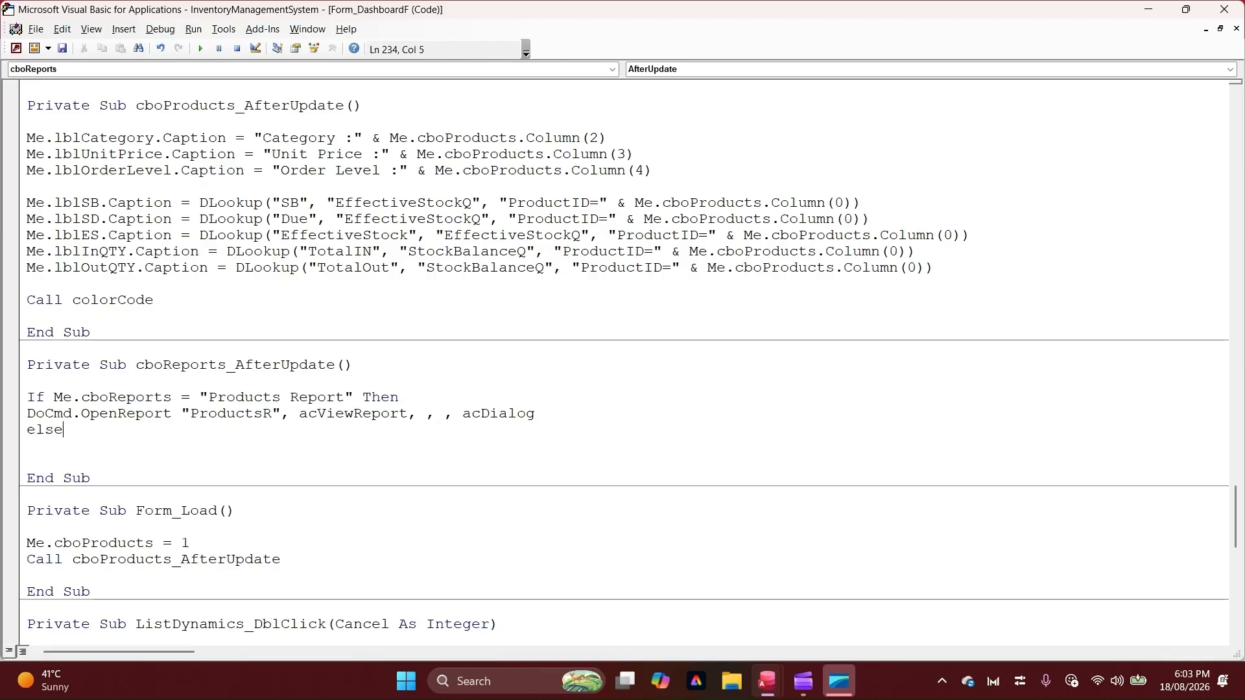
{"action": "key", "text": "Return"}
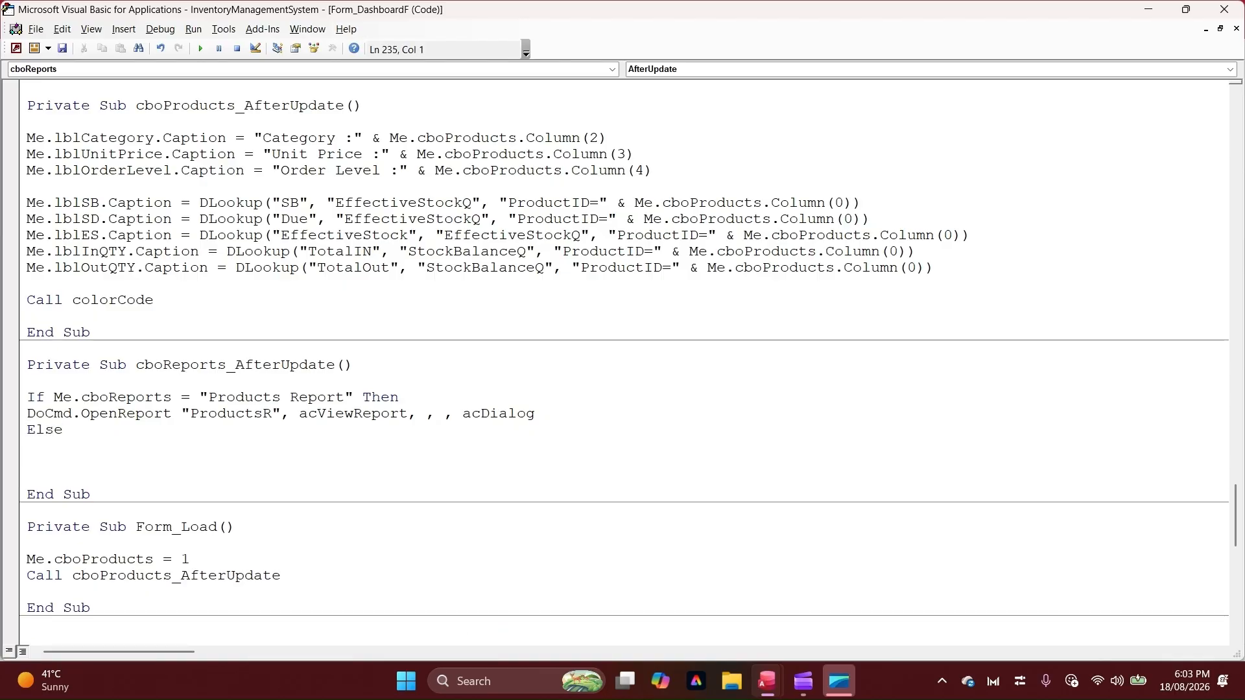
{"action": "type", "text": "'do nothing"}
{"action": "key", "text": "Return"}
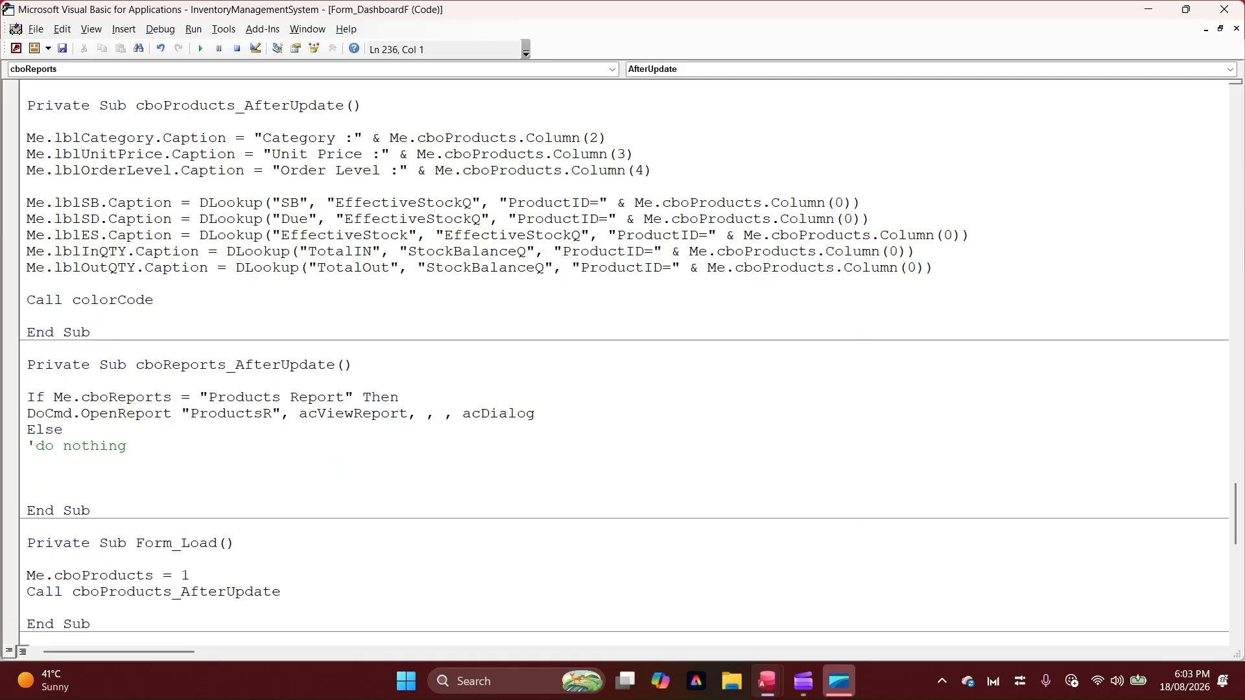
Close the condition with End If and remove the surplus blank line above End Sub in cboReports_AfterUpdate
{"action": "type", "text": "endif"}
{"action": "key", "text": "Down"}
{"action": "key", "text": "Down"}
{"action": "key", "text": "Down"}
{"action": "key", "text": "Up"}
{"action": "key", "text": "BackSpace"}
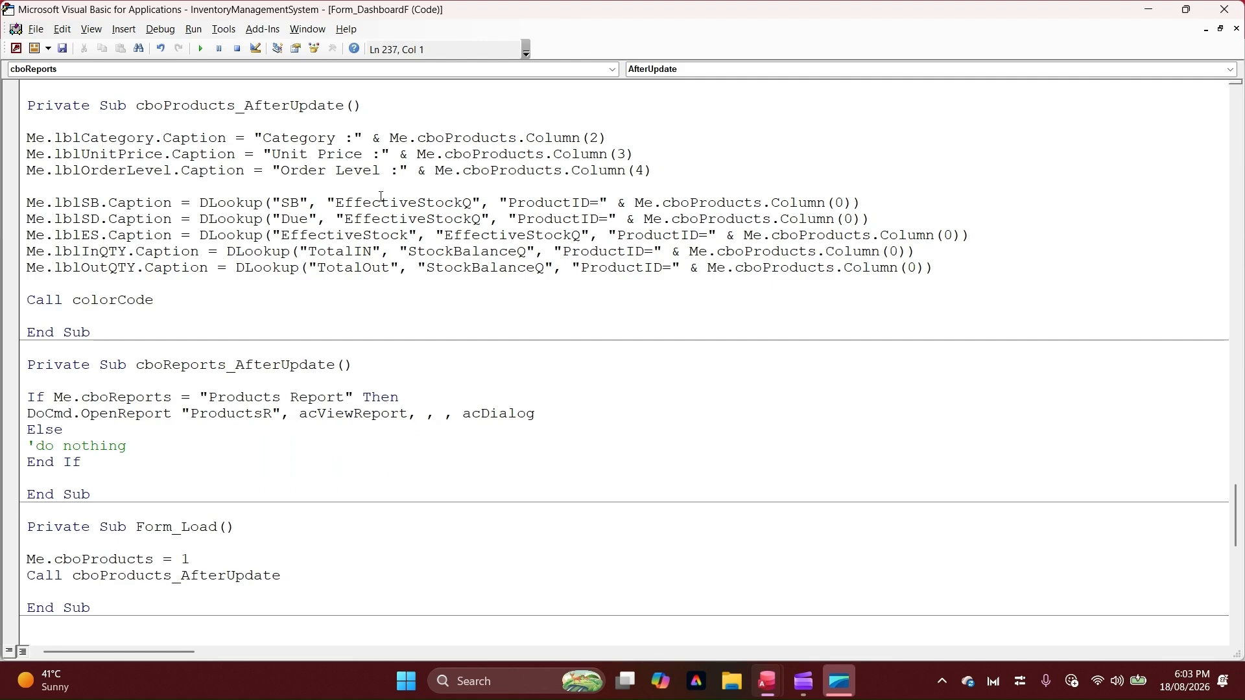
Compile the VBA project, return to the Access database and show DashboardF in Form View
{"action": "left_click", "coordinate": [161, 29]}
{"action": "left_click", "coordinate": [173, 48]}
{"action": "key", "text": "alt+F11"}
{"action": "right_click", "coordinate": [326, 75]}
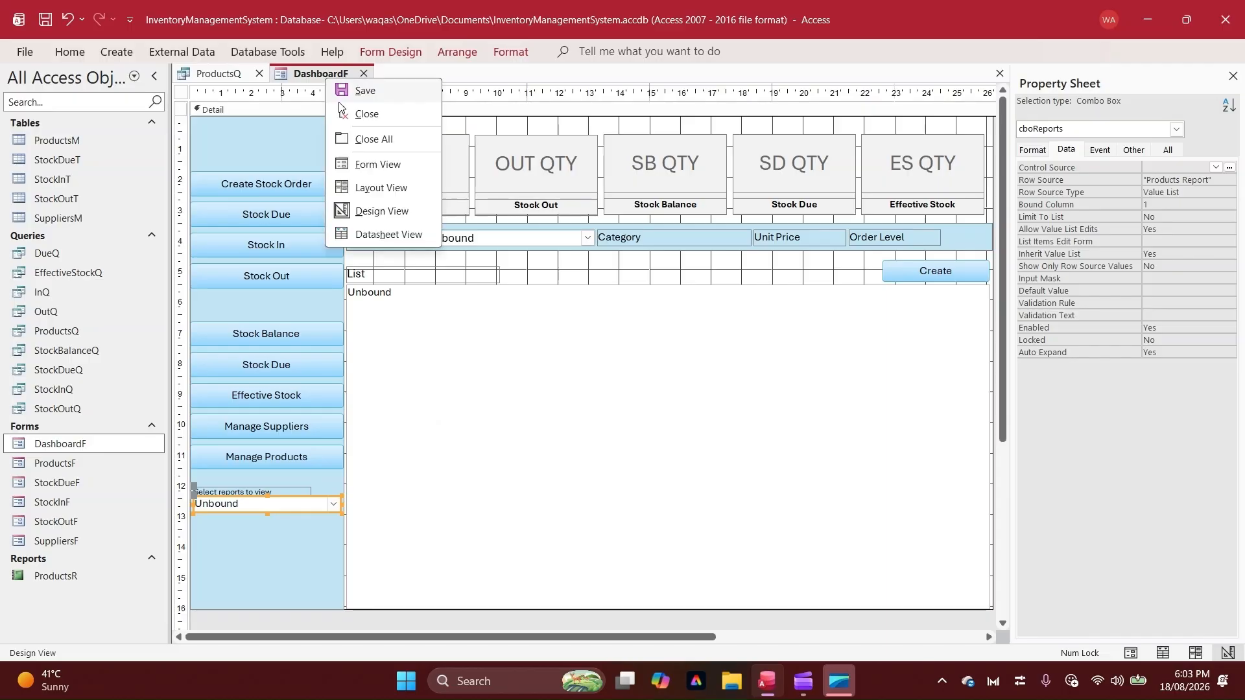
{"action": "left_click", "coordinate": [378, 164]}
Test the reports combo box by choosing Products Report, and examine the product list by category in the opened report
{"action": "left_click", "coordinate": [298, 498]}
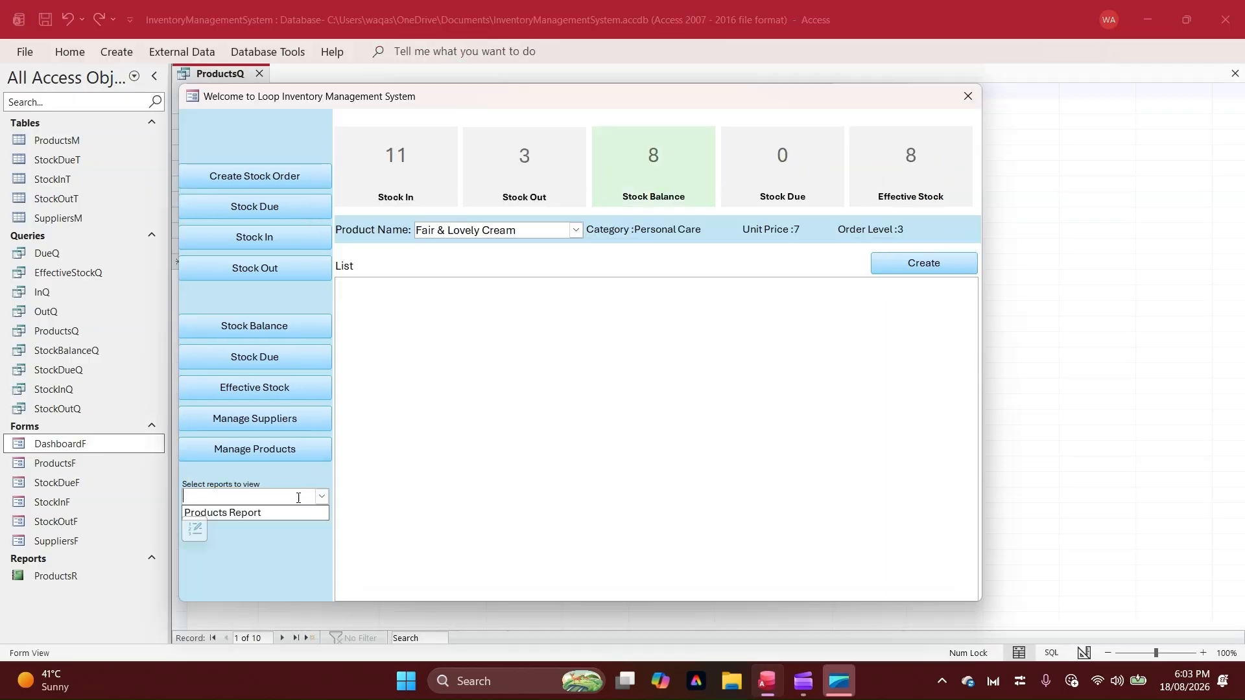
{"action": "left_click", "coordinate": [273, 513]}
{"action": "left_click_drag", "start_coordinate": [524, 93], "coordinate": [646, 55]}
{"action": "scroll", "coordinate": [468, 241], "scroll_direction": "down", "scroll_amount": 3}
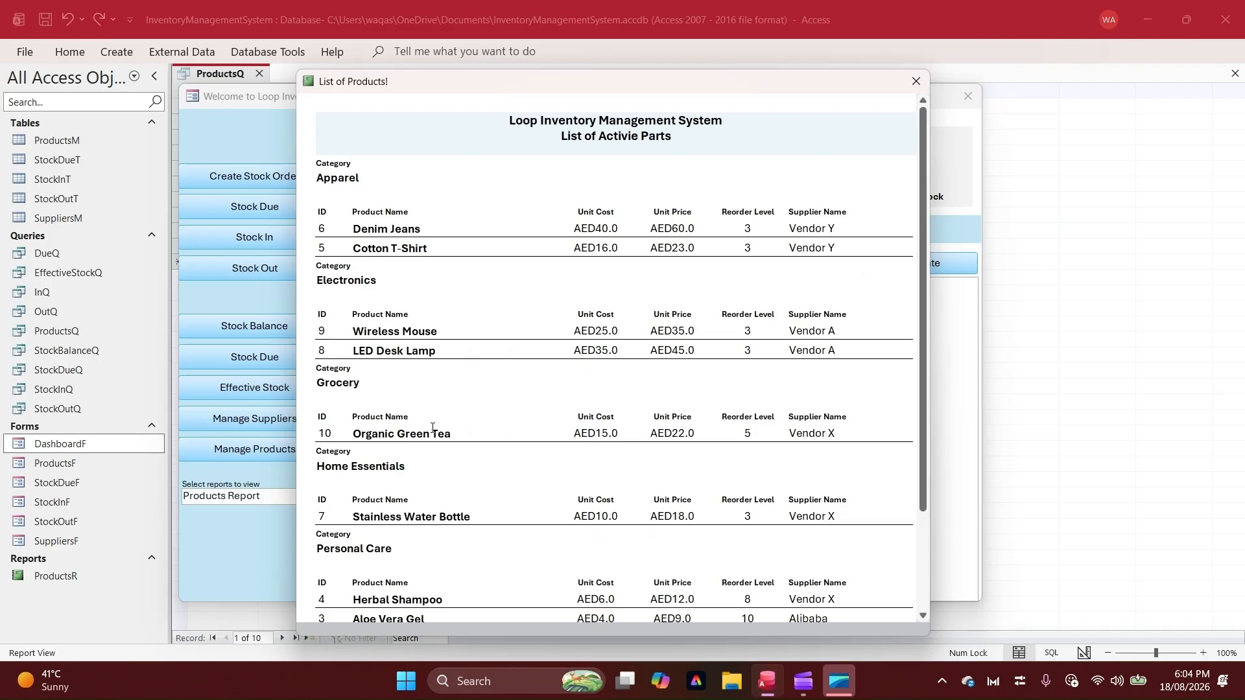
{"action": "scroll", "coordinate": [433, 428], "scroll_direction": "down", "scroll_amount": 3}
{"action": "scroll", "coordinate": [433, 433], "scroll_direction": "up", "scroll_amount": 2}
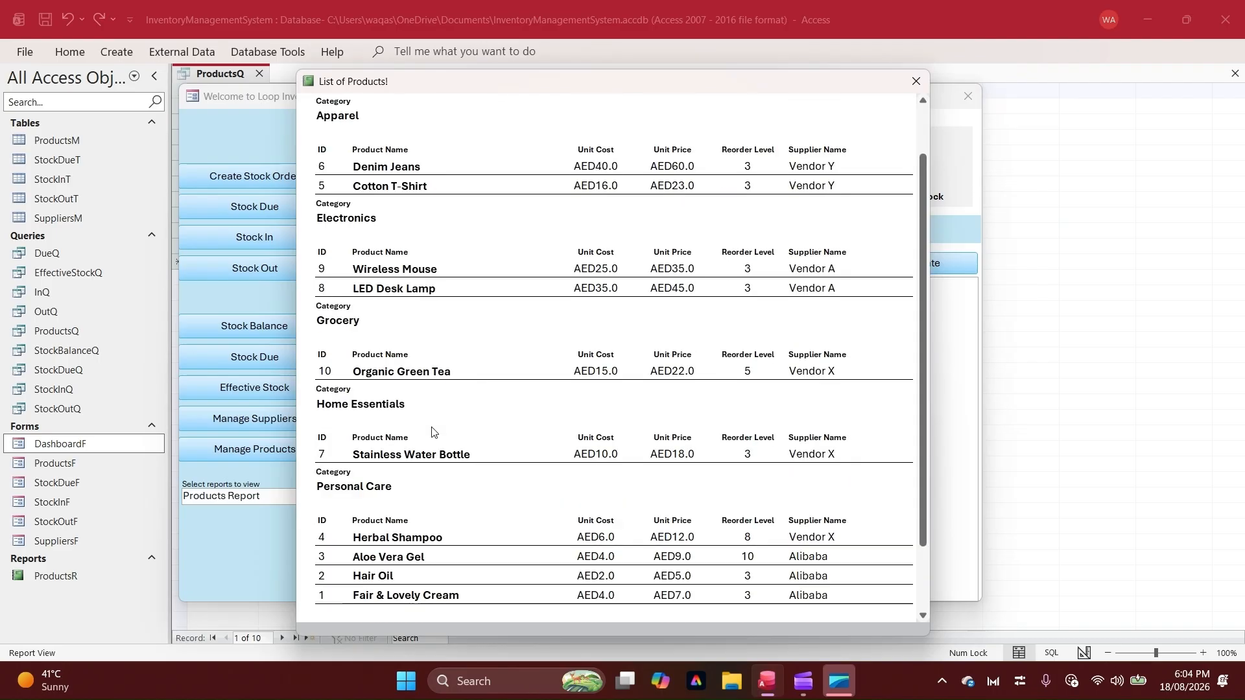
{"action": "scroll", "coordinate": [434, 433], "scroll_direction": "up", "scroll_amount": 2}
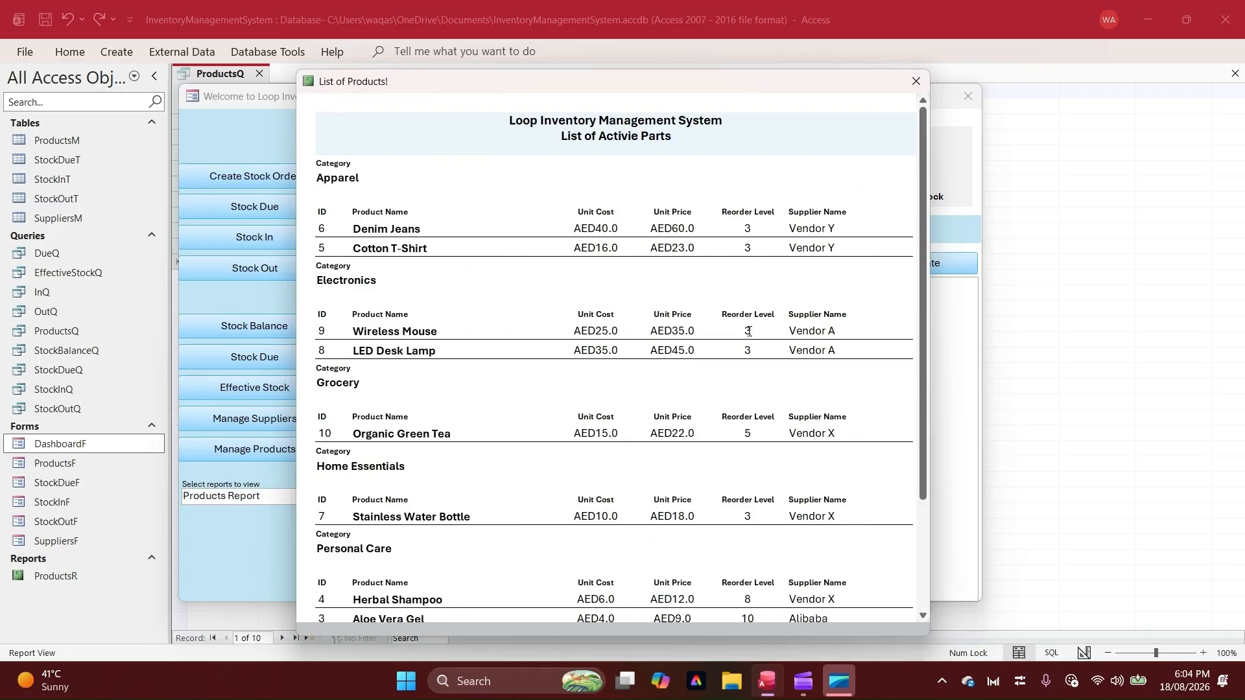
{"action": "scroll", "coordinate": [740, 321], "scroll_direction": "down", "scroll_amount": 3}
{"action": "scroll", "coordinate": [739, 321], "scroll_direction": "up", "scroll_amount": 3}
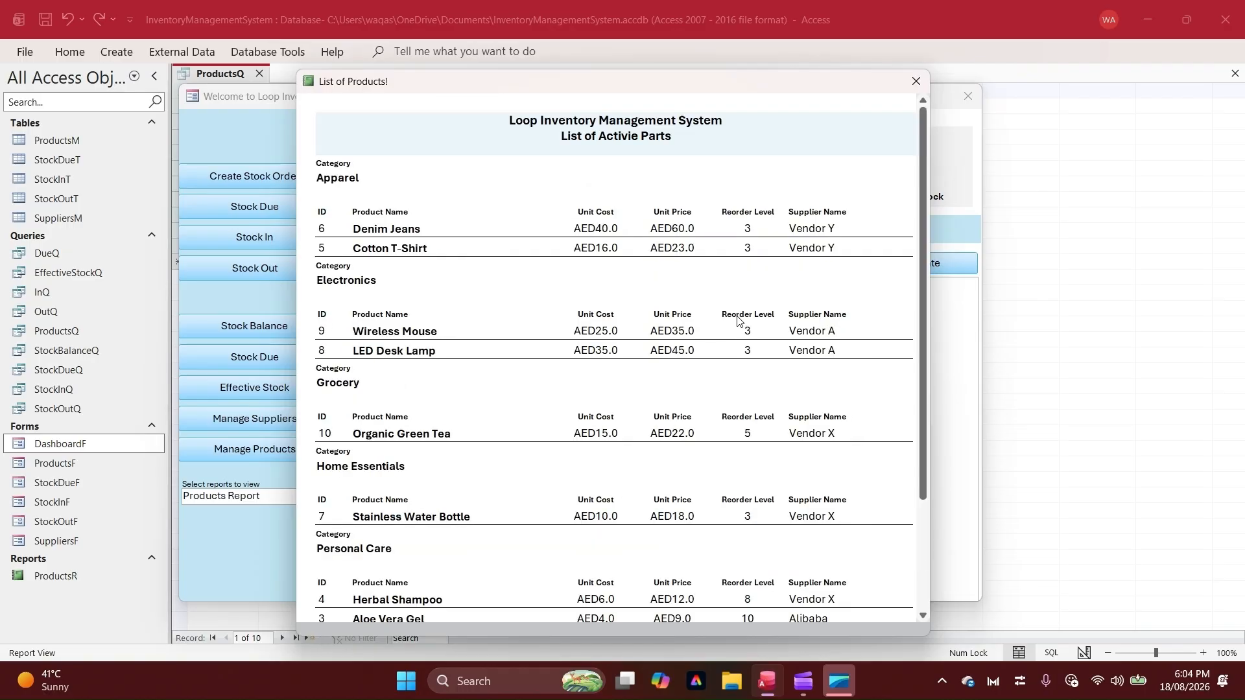